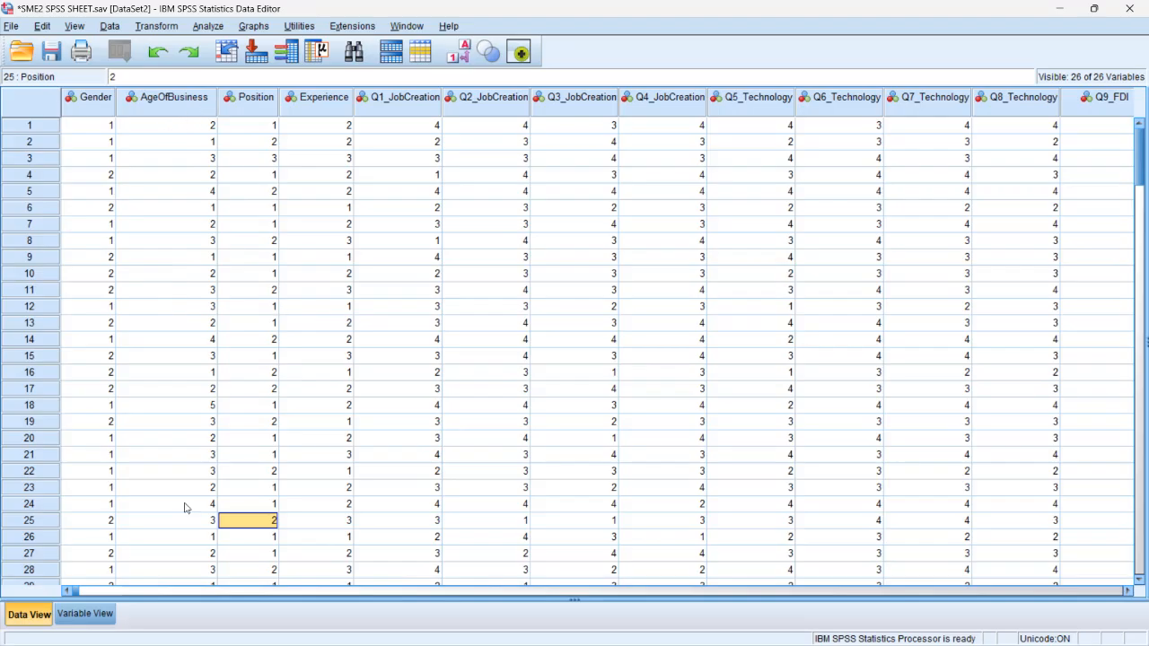
- Add the value label 5 = "Neutral" to the Q1_JobCreation variable in the variable definitions
{"action": "left_click", "coordinate": [86, 615]}
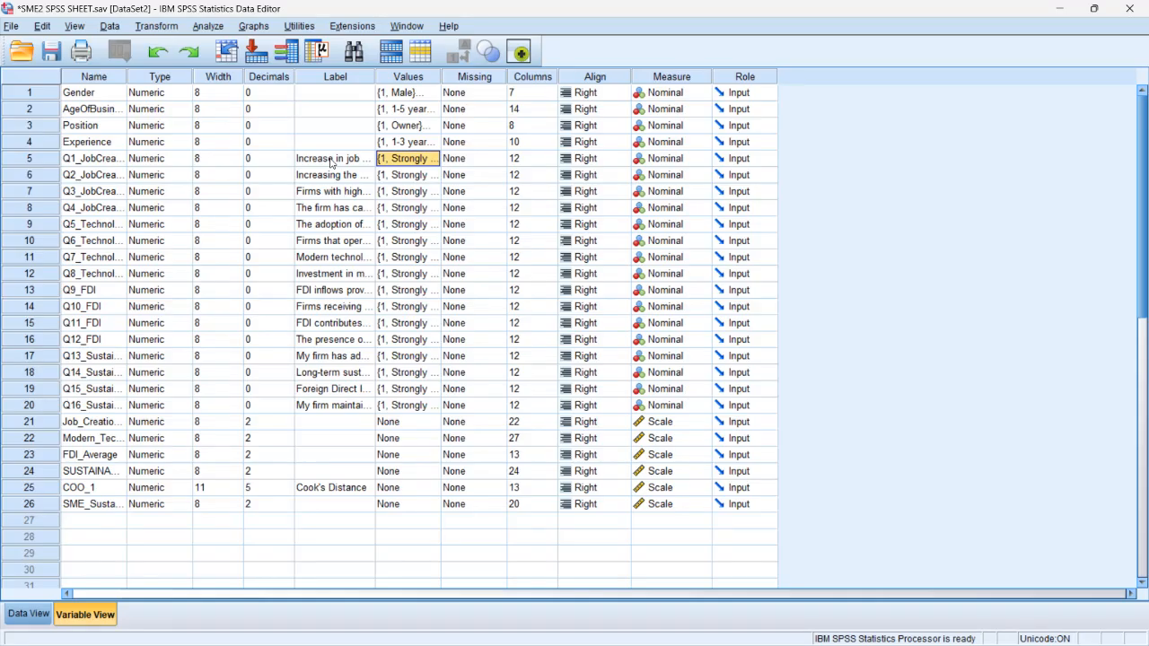
{"action": "left_click", "coordinate": [432, 161]}
{"action": "left_click", "coordinate": [432, 160]}
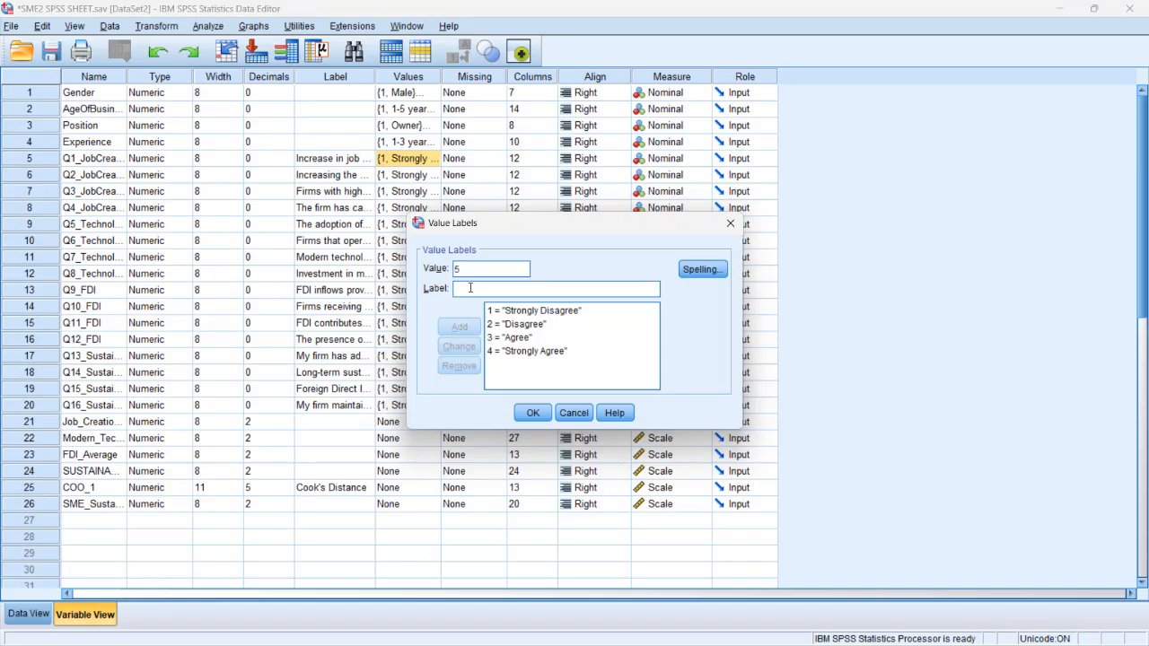
{"action": "type", "text": "N"}
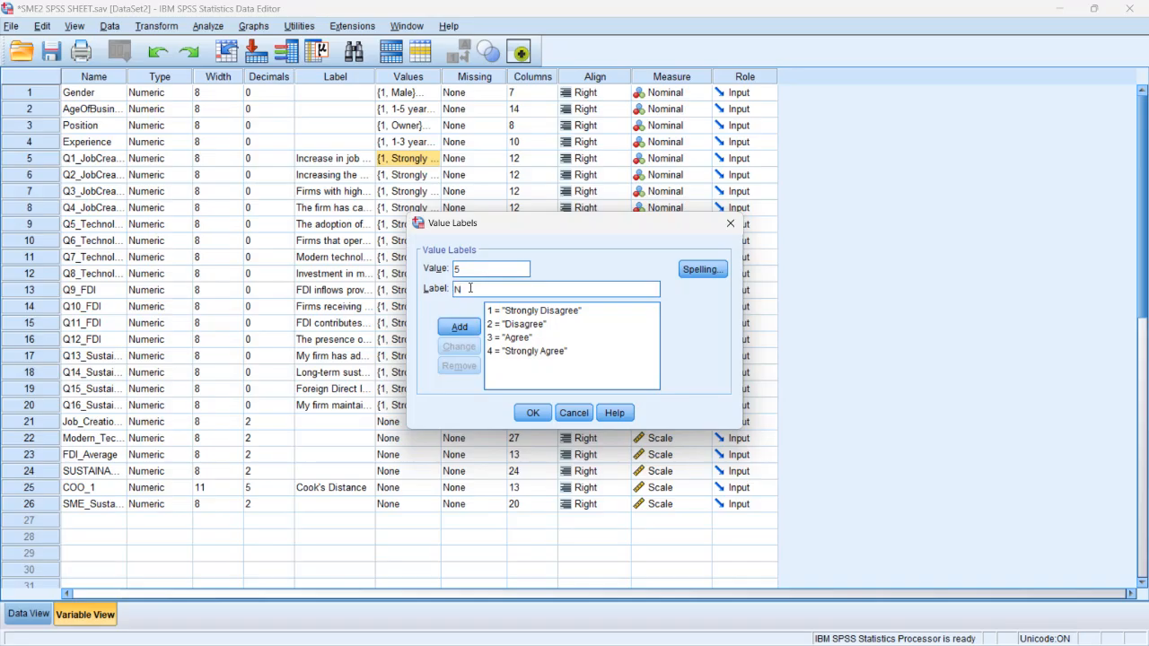
{"action": "type", "text": "eutral"}
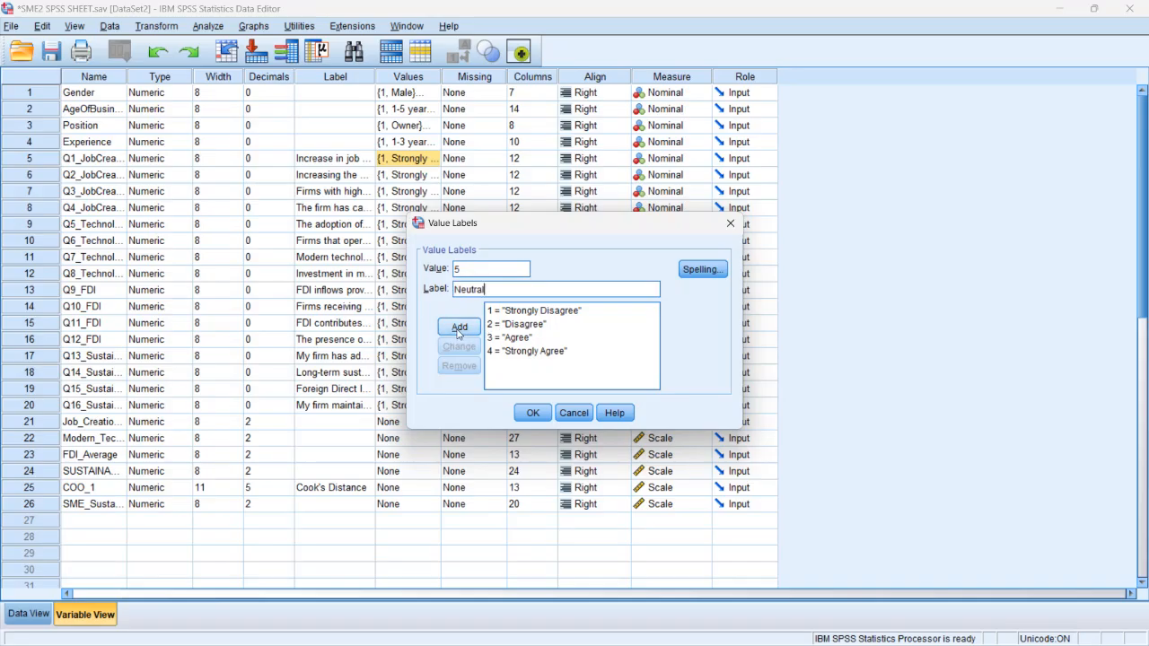
{"action": "left_click", "coordinate": [459, 328]}
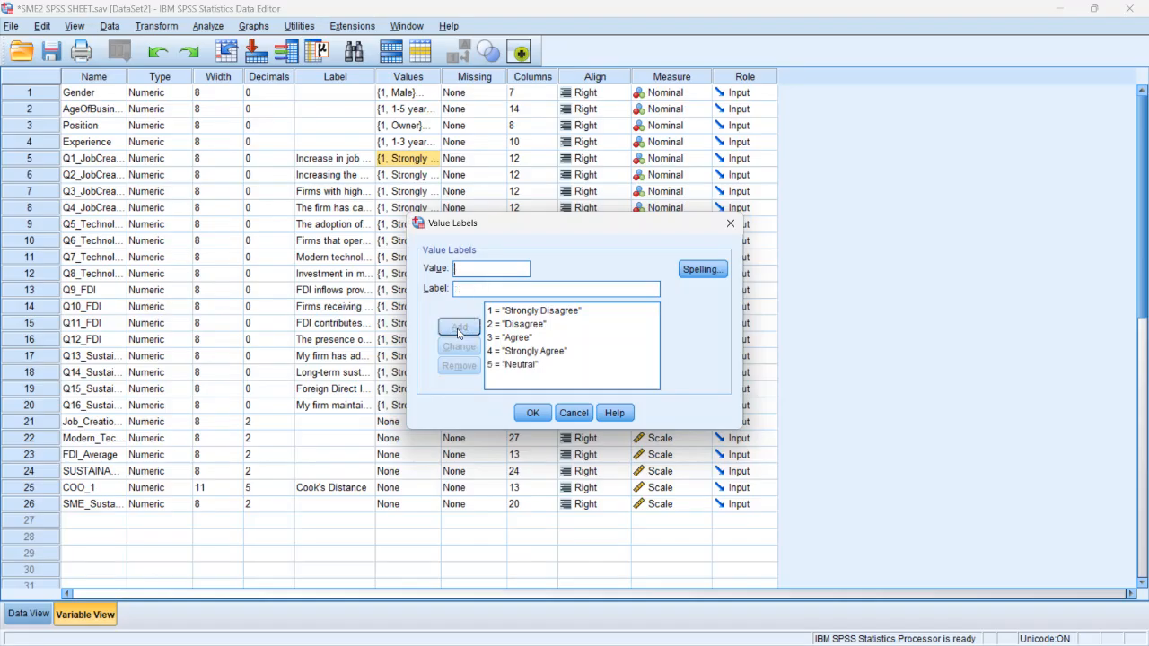
- Remove the "Neutral" value label from Q1_JobCreation and accept the remaining labels
{"action": "left_click", "coordinate": [525, 364]}
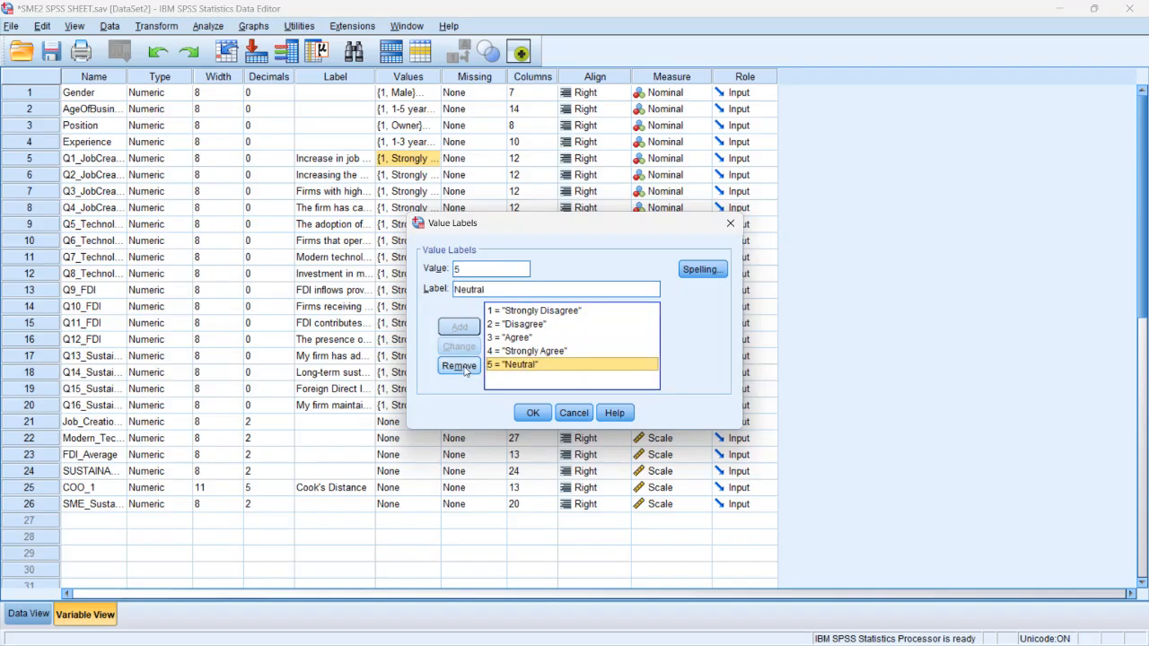
{"action": "left_click", "coordinate": [459, 366]}
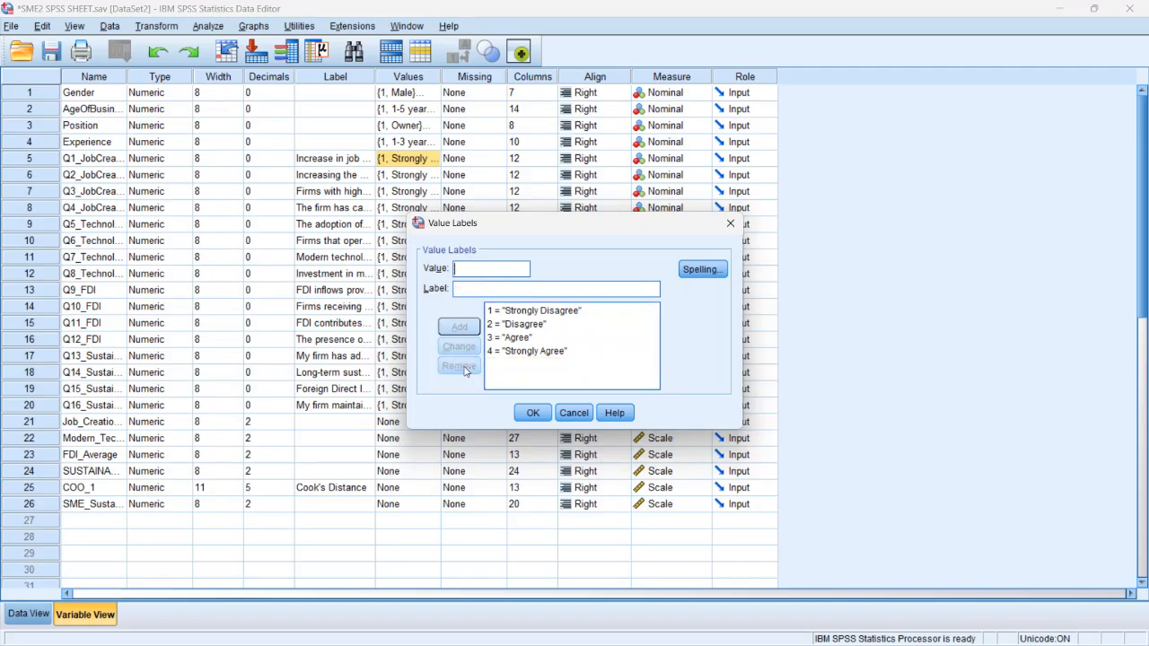
{"action": "left_click", "coordinate": [533, 413]}
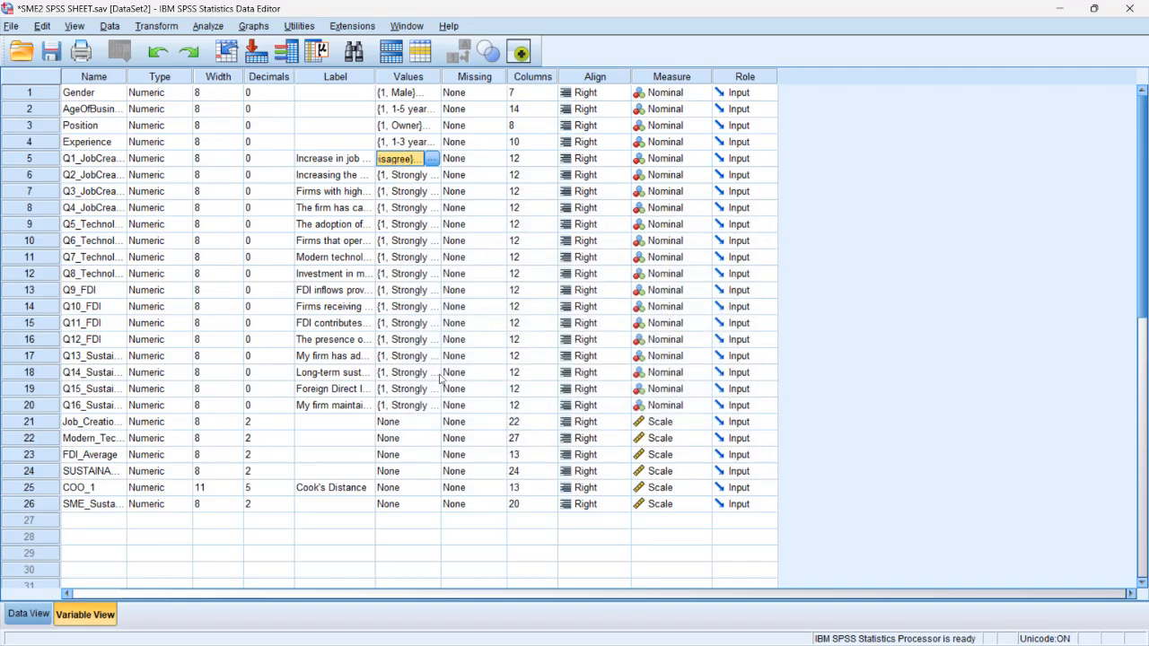
- Review the value labels defined for the Q16 sustainability variable and close them
{"action": "left_click", "coordinate": [416, 409]}
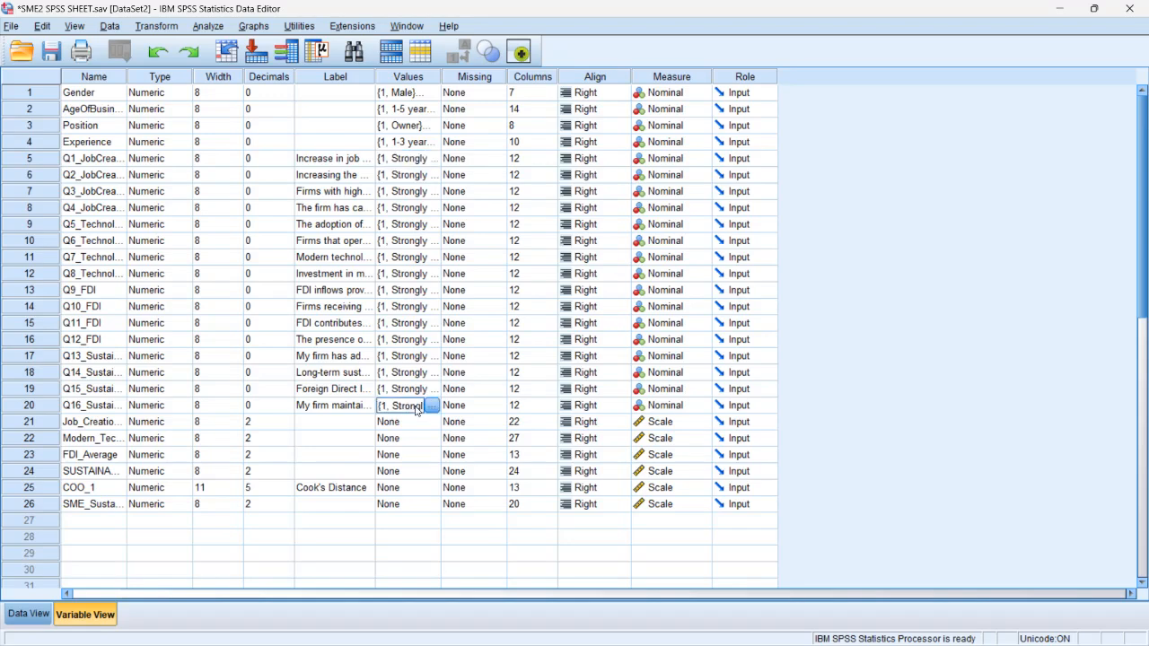
{"action": "left_click", "coordinate": [432, 406]}
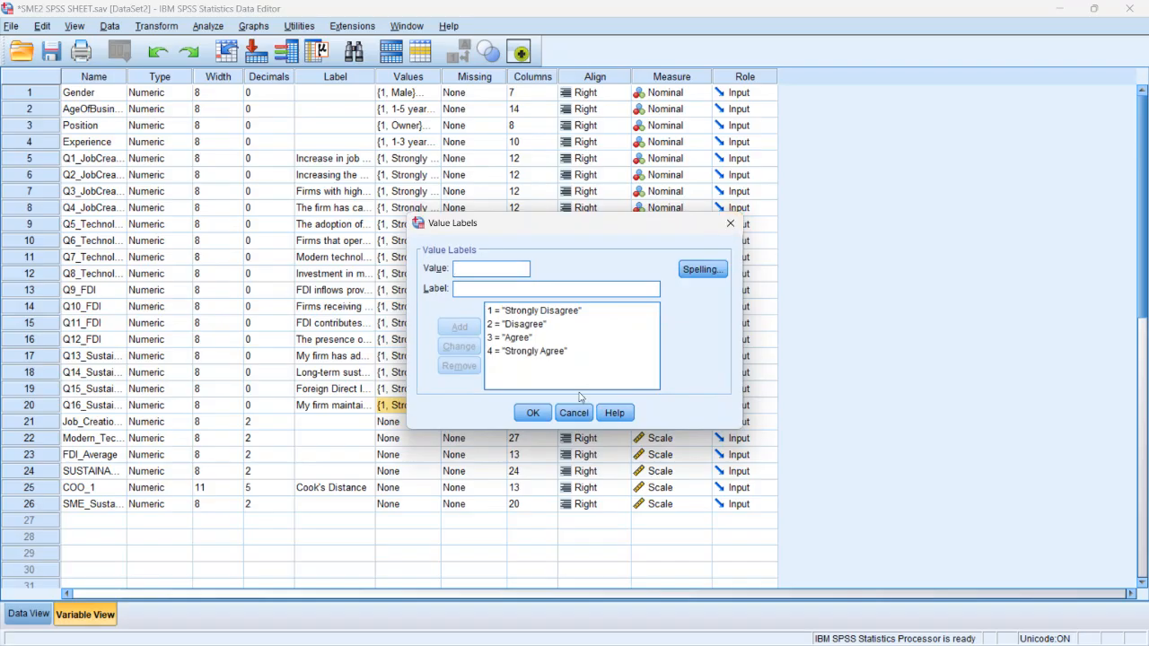
{"action": "left_click", "coordinate": [532, 413]}
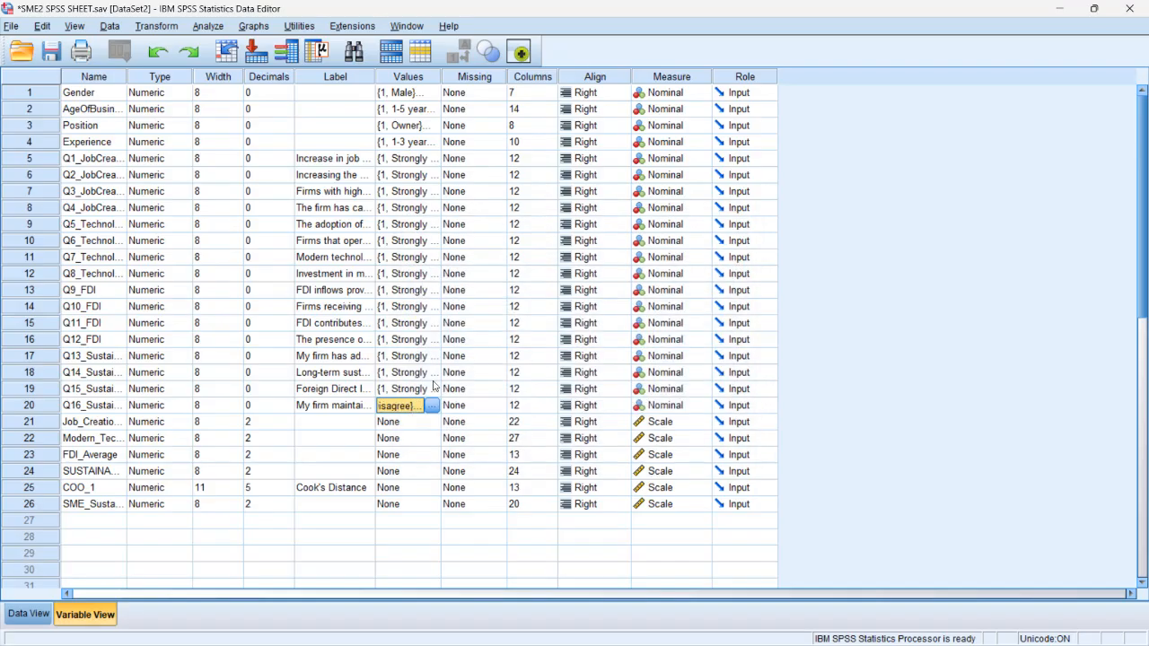
- Review the value labels of Q1_JobCreation, dismissing the battery notification and checking the system's quick settings along the way
{"action": "left_click", "coordinate": [432, 158]}
{"action": "left_click", "coordinate": [434, 158]}
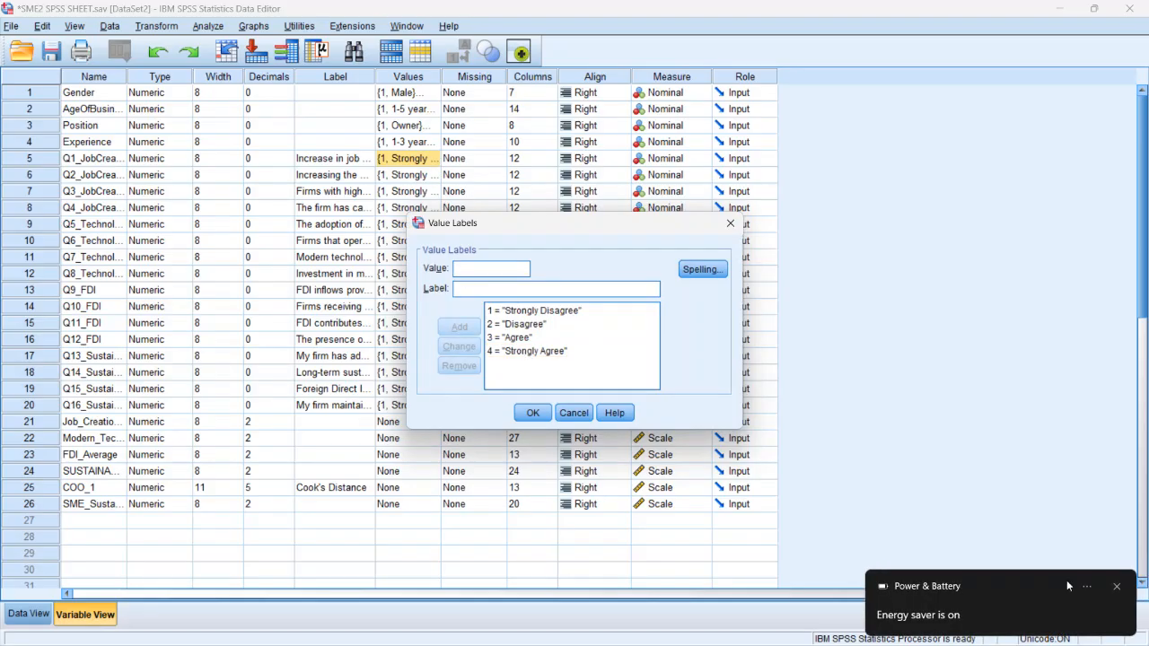
{"action": "left_click", "coordinate": [1116, 586]}
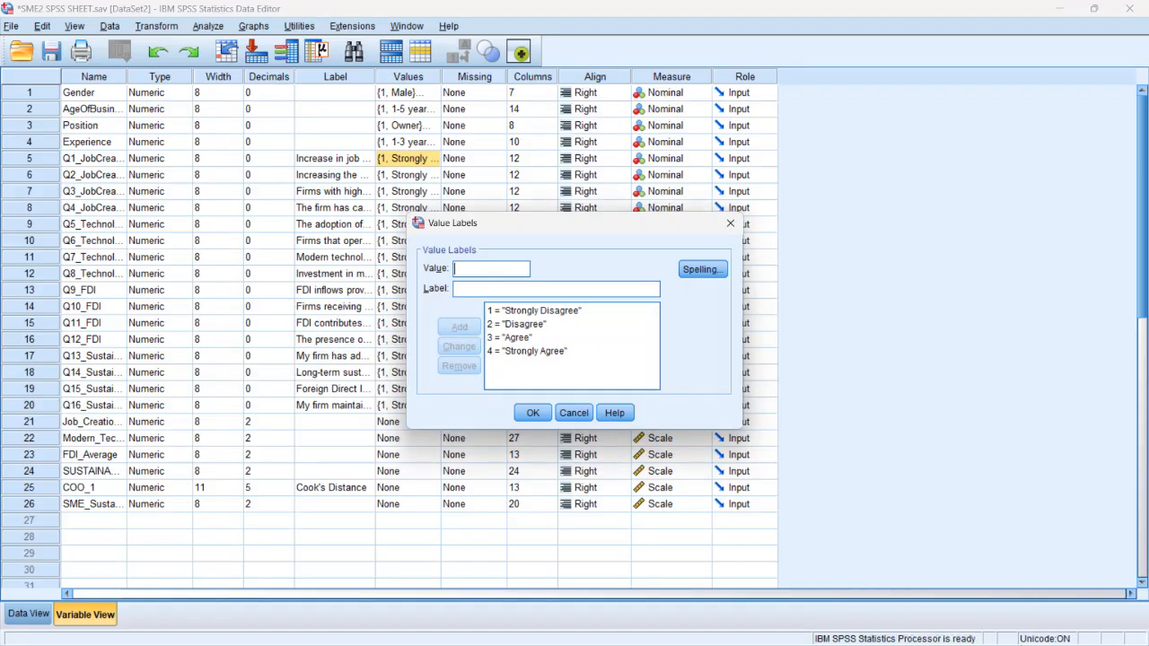
{"action": "mouse_move", "coordinate": [1027, 627]}
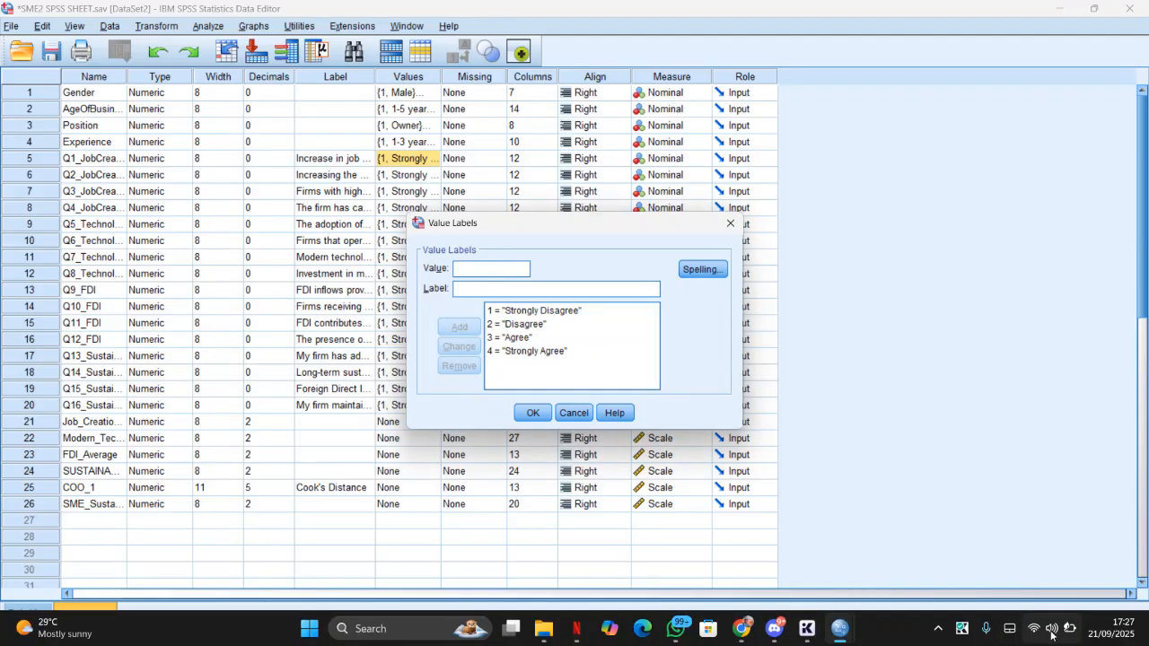
{"action": "left_click", "coordinate": [1062, 630]}
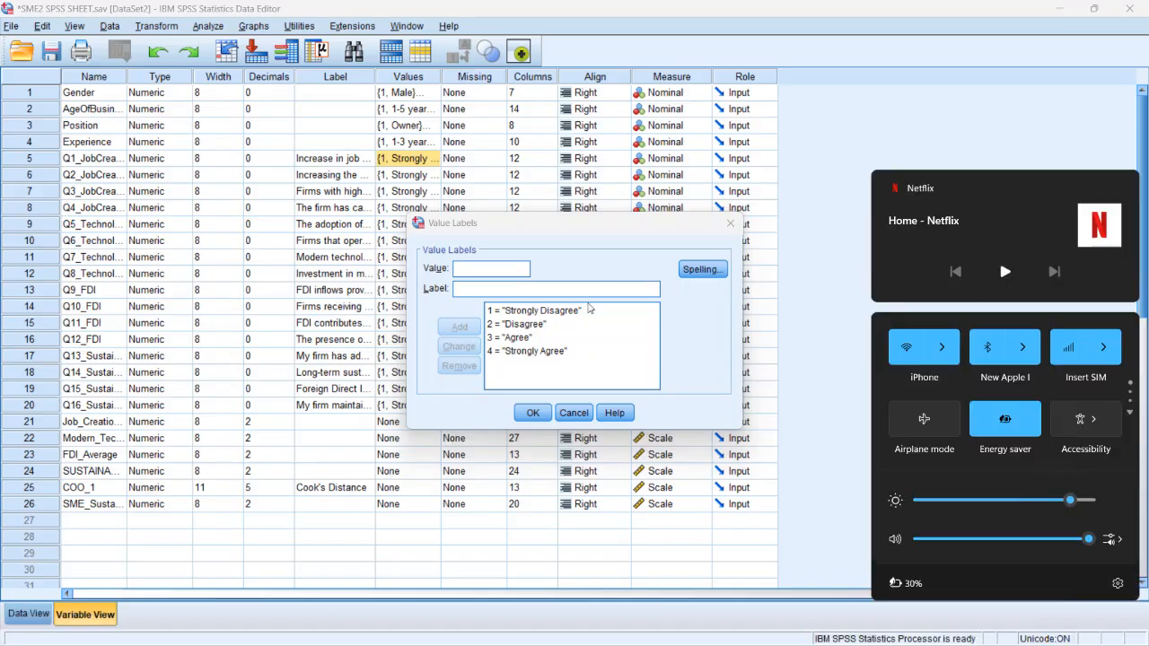
{"action": "left_click", "coordinate": [534, 310]}
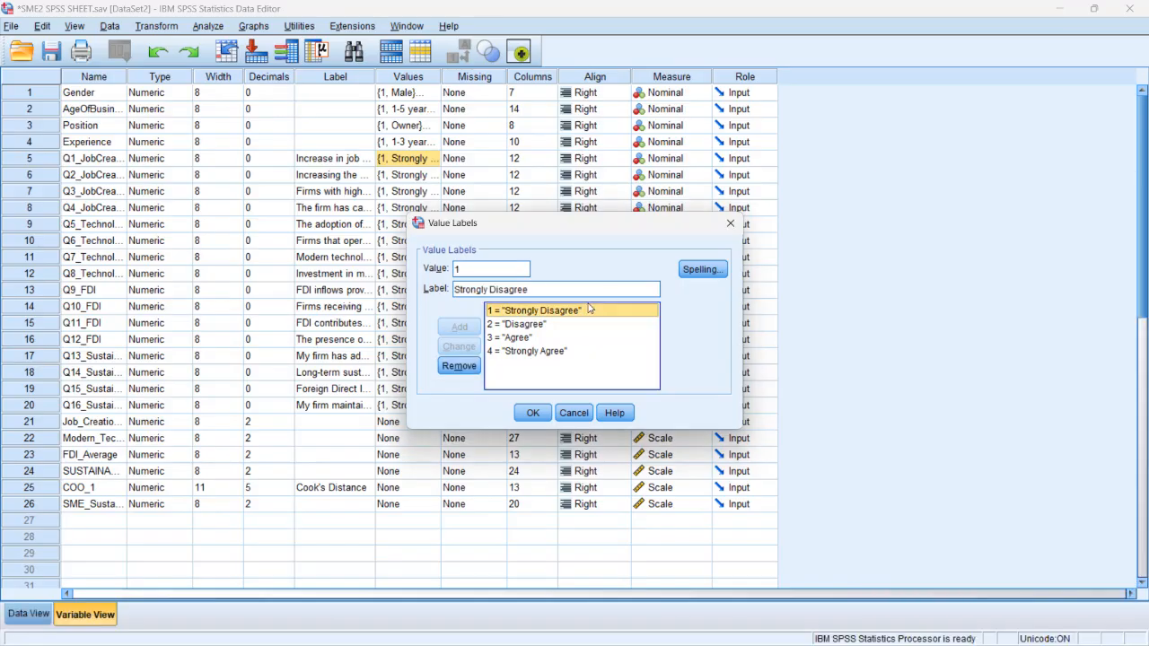
{"action": "left_click", "coordinate": [531, 412]}
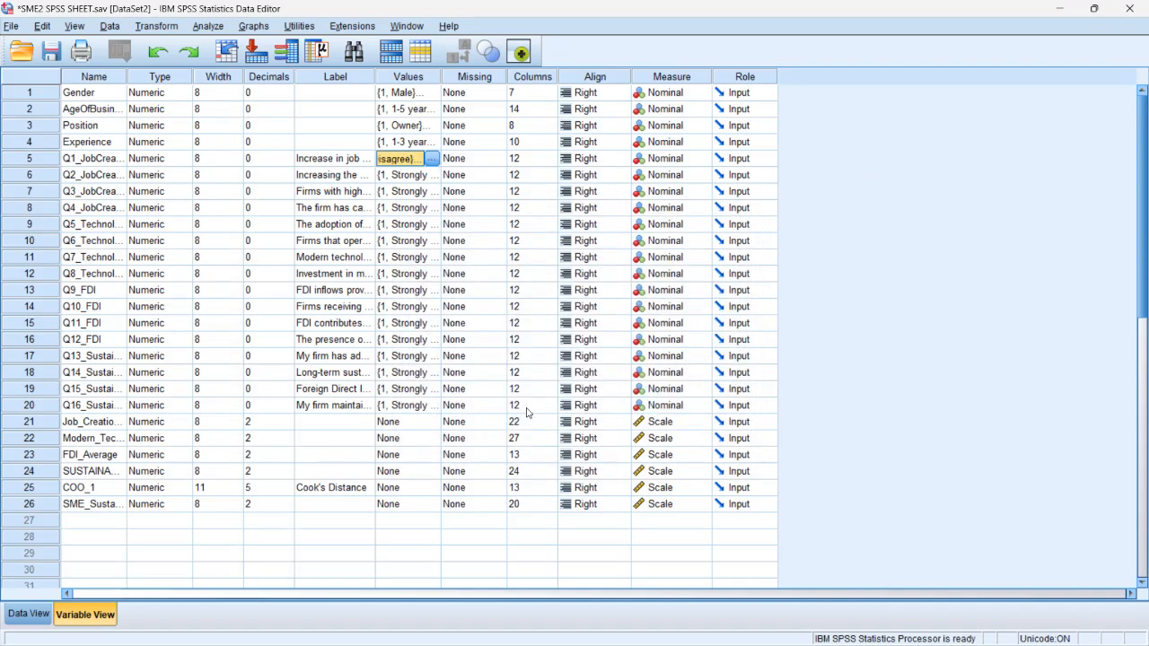
- Compare the value labels of Q1_JobCreation with those of Q2_JobCreation without changing them
{"action": "left_click", "coordinate": [431, 160]}
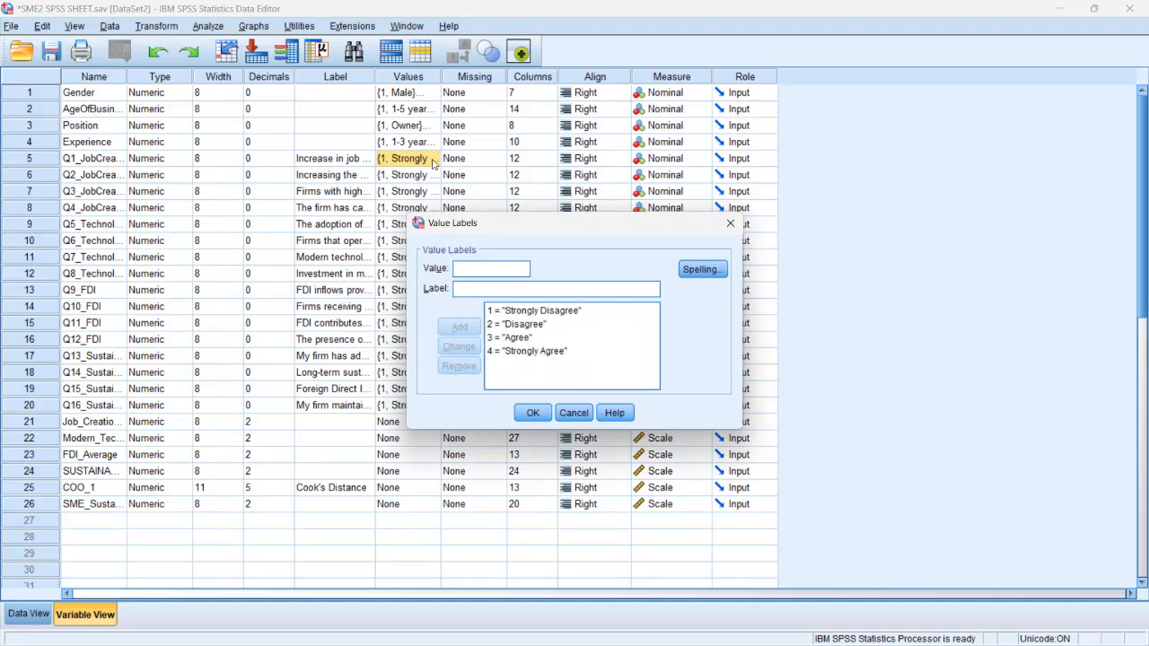
{"action": "left_click", "coordinate": [531, 412]}
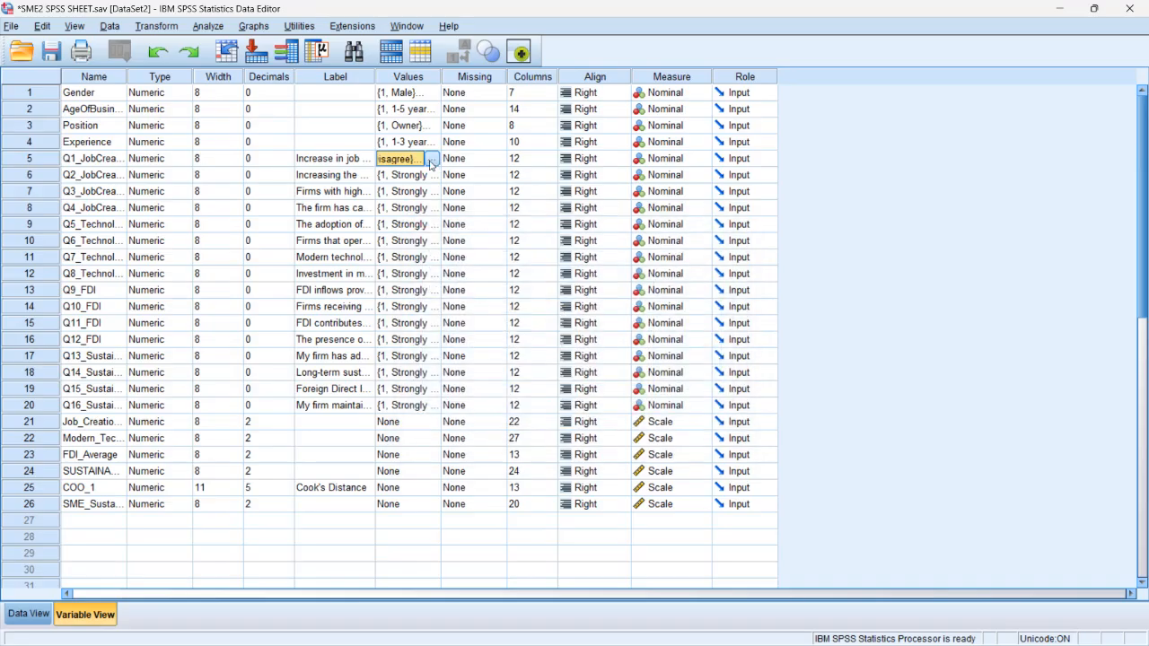
{"action": "left_click", "coordinate": [431, 159]}
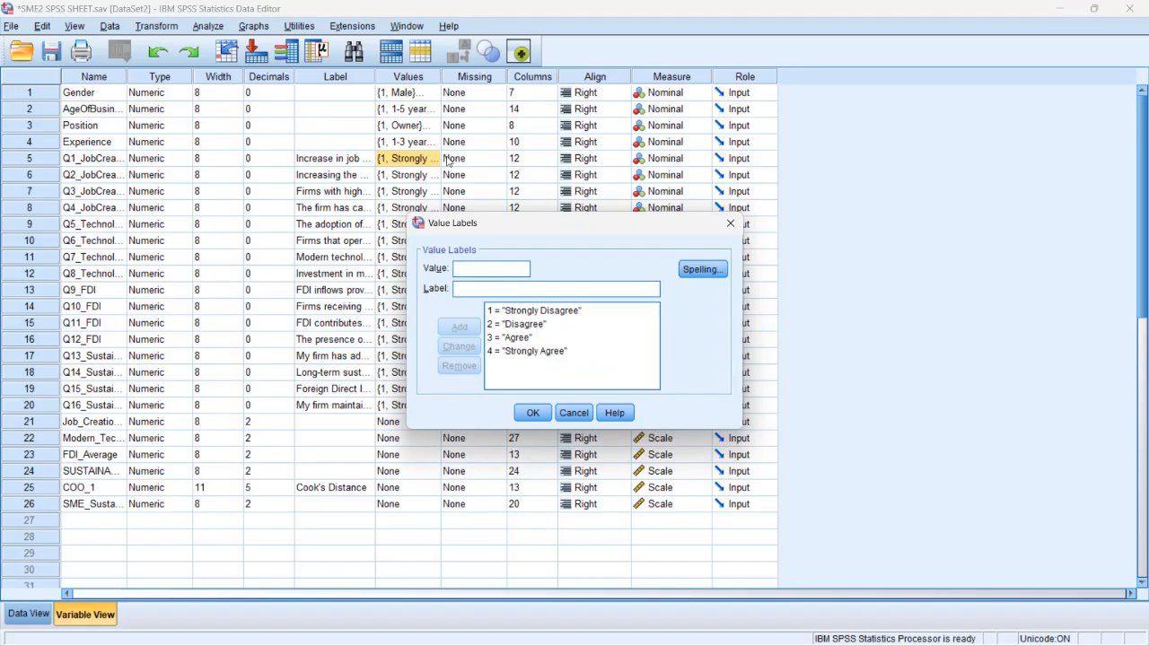
{"action": "left_click", "coordinate": [542, 418]}
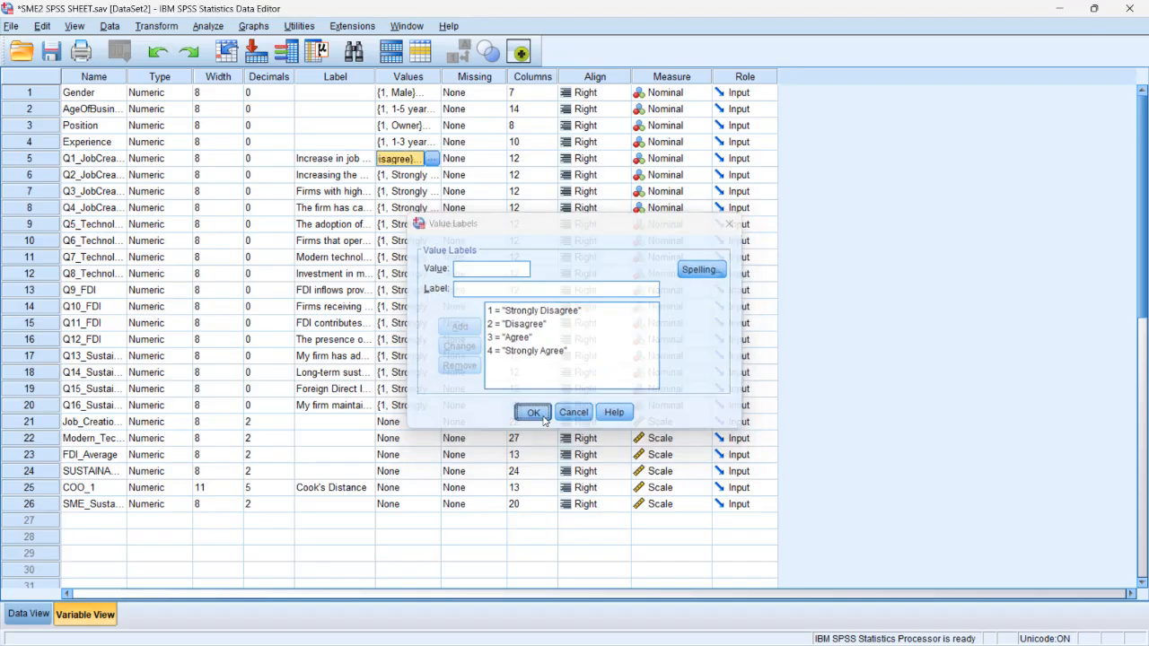
{"action": "left_click", "coordinate": [424, 176]}
{"action": "left_click", "coordinate": [432, 175]}
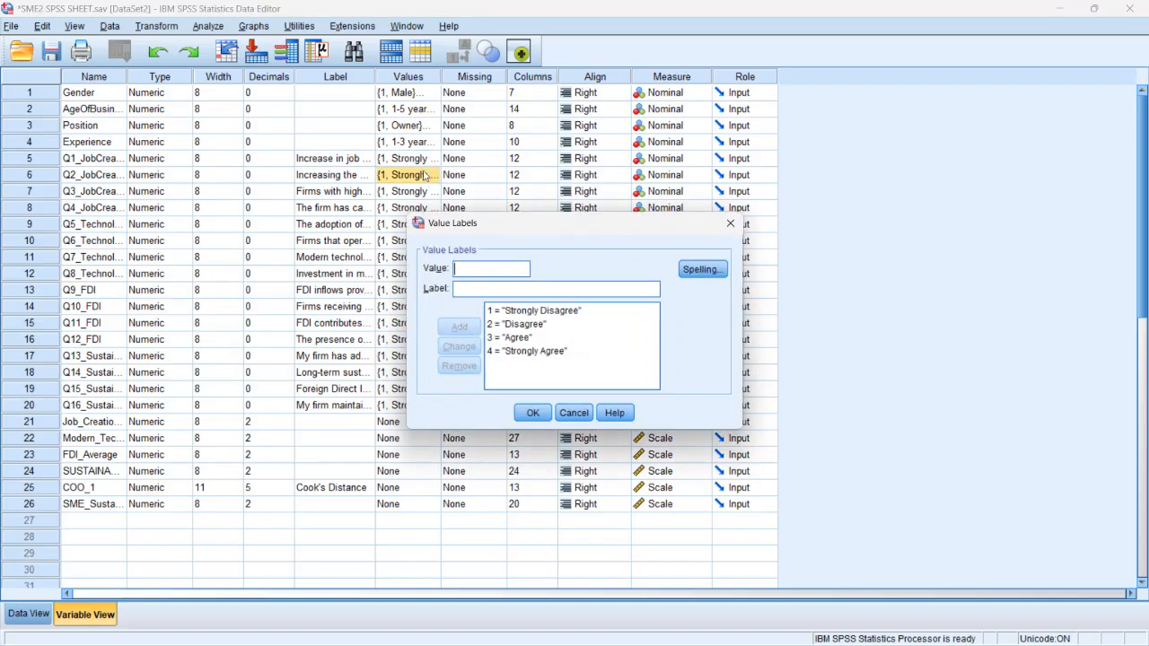
{"action": "left_click", "coordinate": [579, 413]}
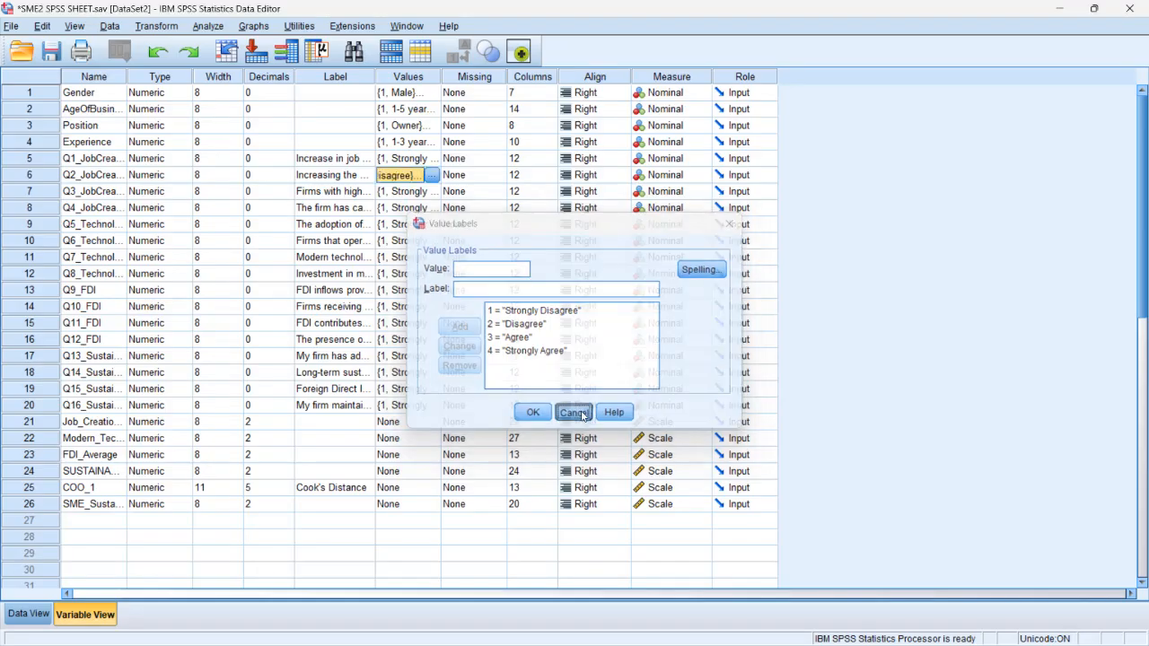
- Copy the value labels of Q1_JobCreation and paste them onto the Job Creation scale variable in row 21
{"action": "right_click", "coordinate": [410, 159]}
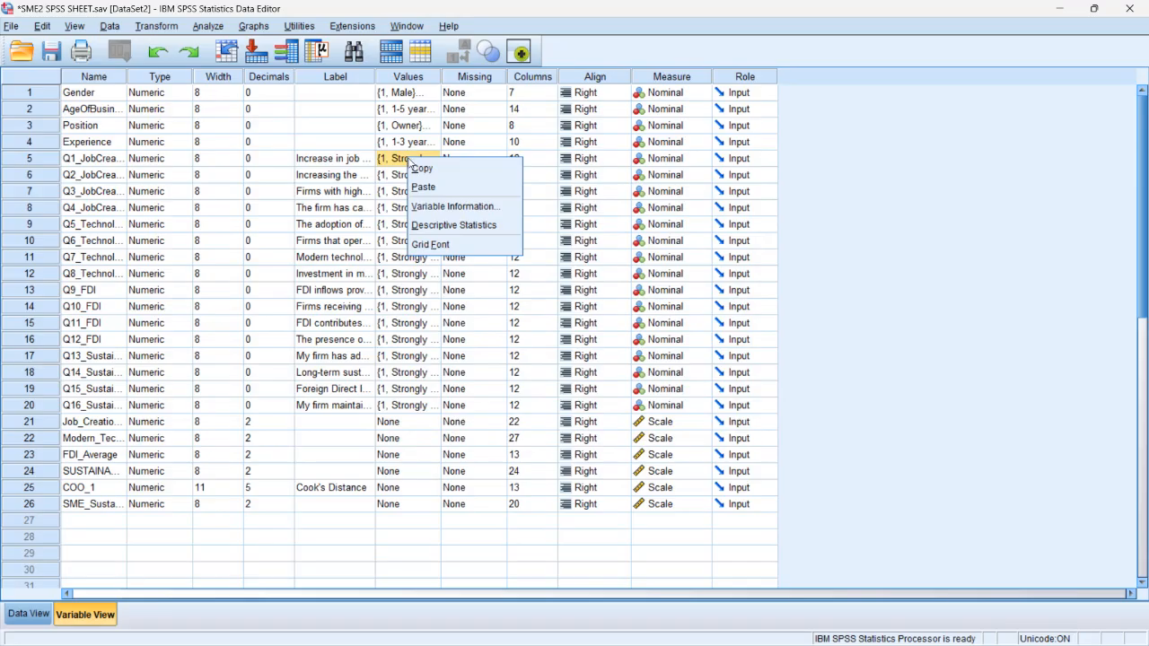
{"action": "left_click", "coordinate": [418, 170]}
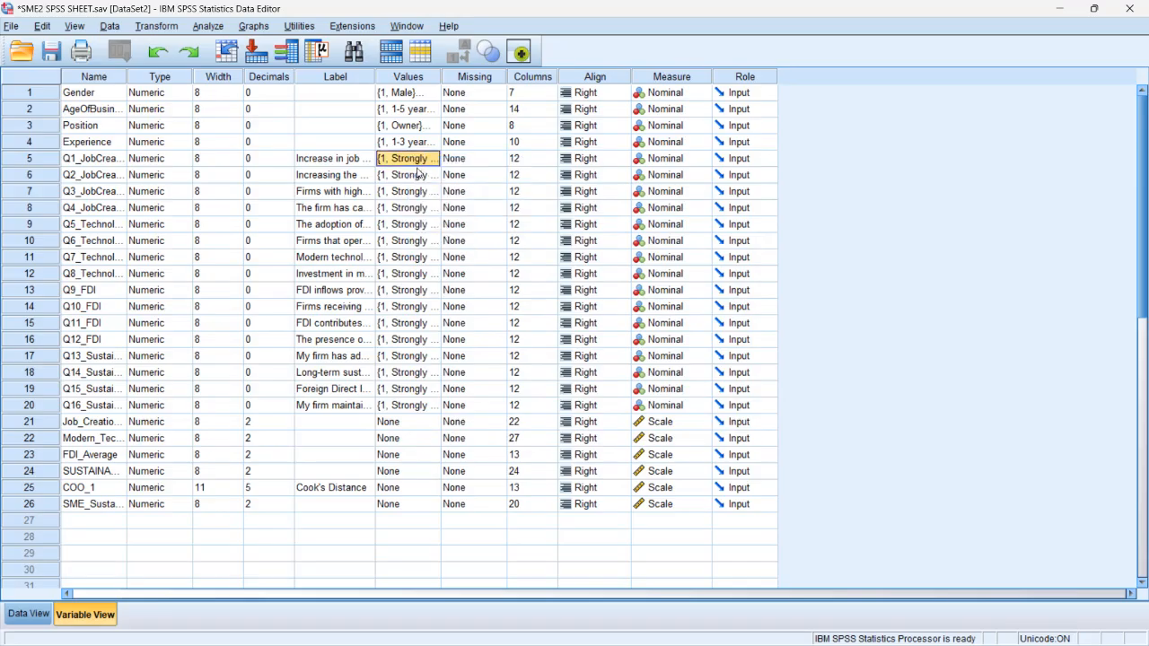
{"action": "left_click", "coordinate": [418, 427]}
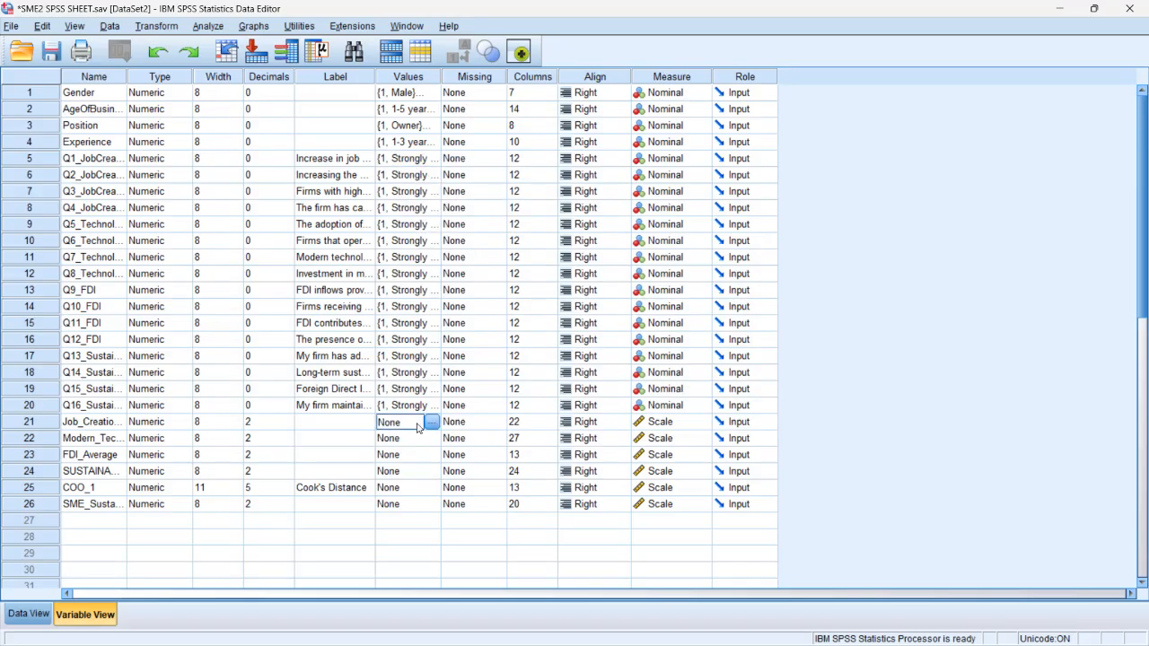
{"action": "right_click", "coordinate": [417, 427]}
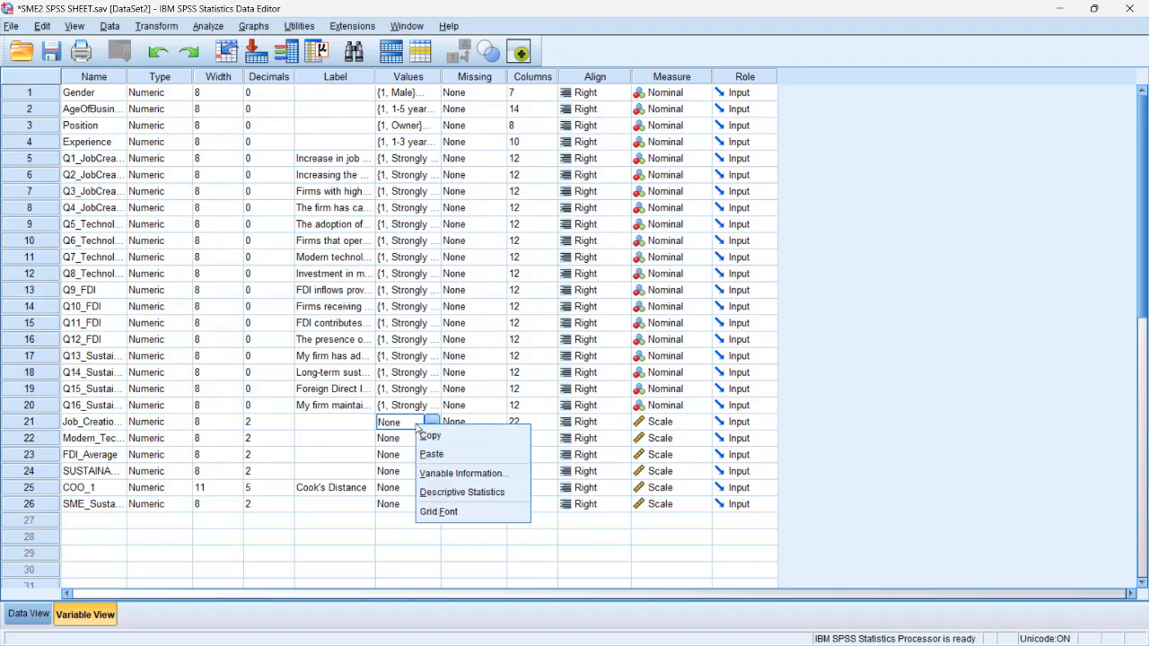
{"action": "left_click", "coordinate": [424, 455]}
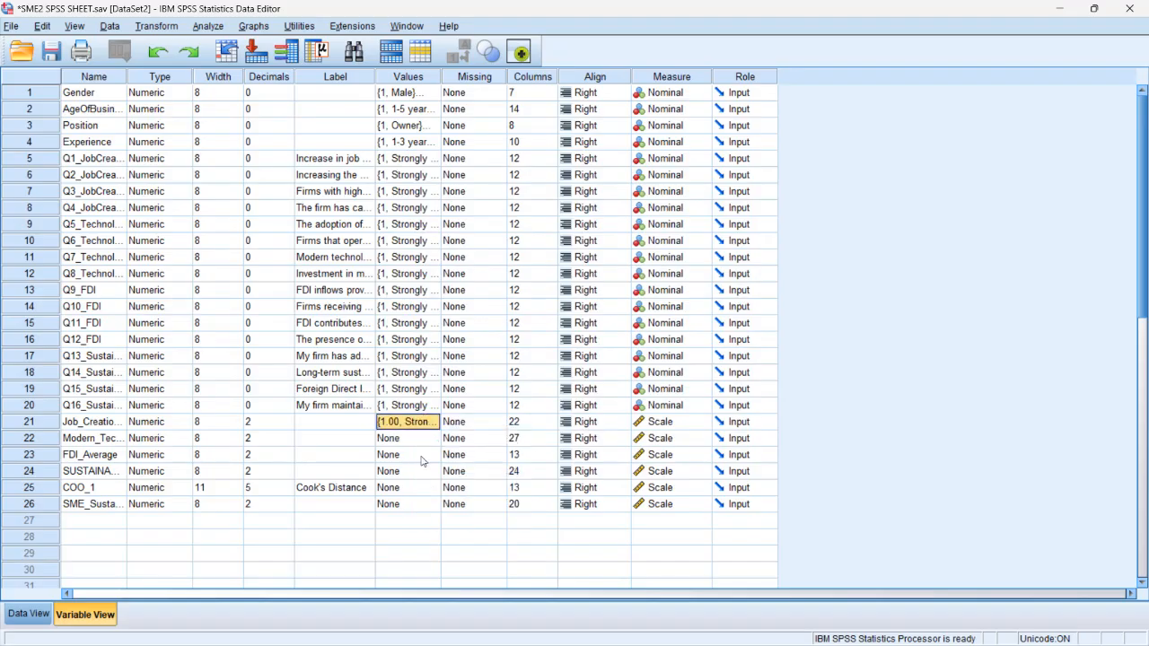
- Undo the value-label paste on the row 21 variable and briefly check the data values before returning to the variable definitions
{"action": "key", "text": "ctrl+z"}
{"action": "left_click", "coordinate": [28, 615]}
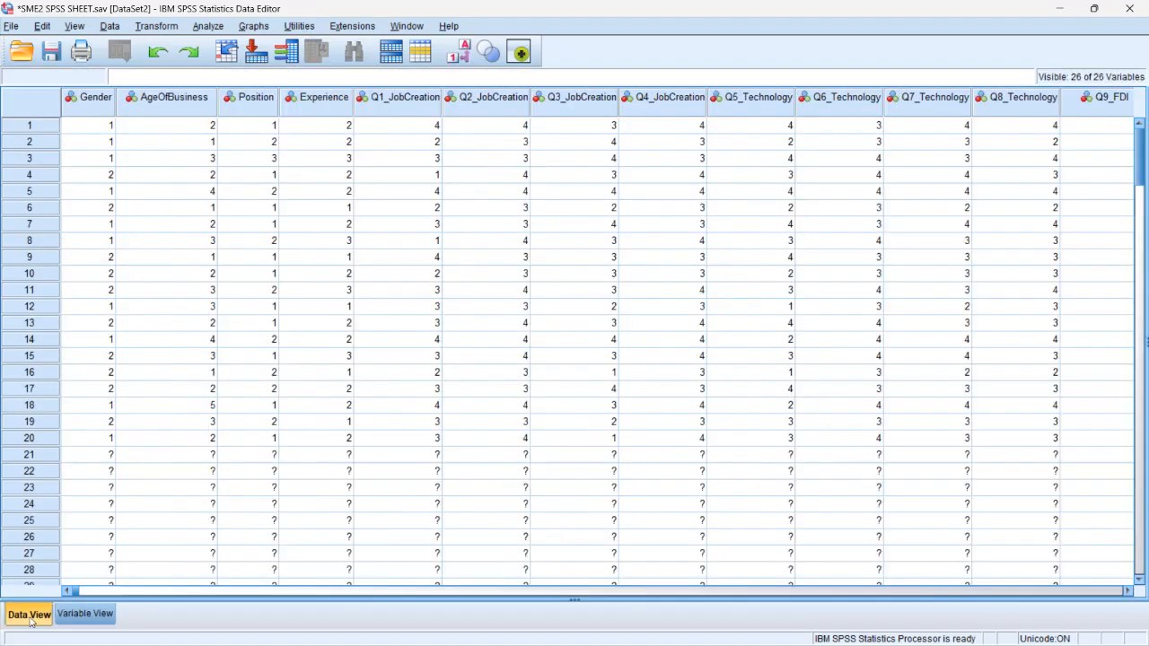
{"action": "left_click", "coordinate": [76, 618]}
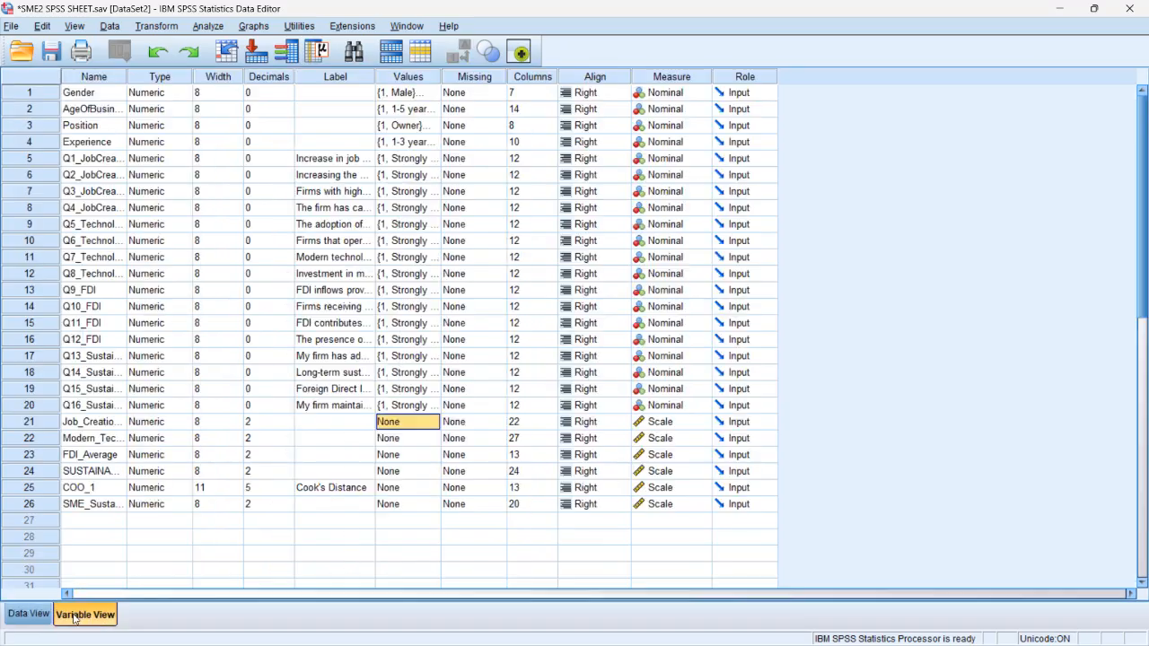
- Set up a Frequencies analysis with Gender as its variable and look over the optional statistics
{"action": "left_click", "coordinate": [208, 26]}
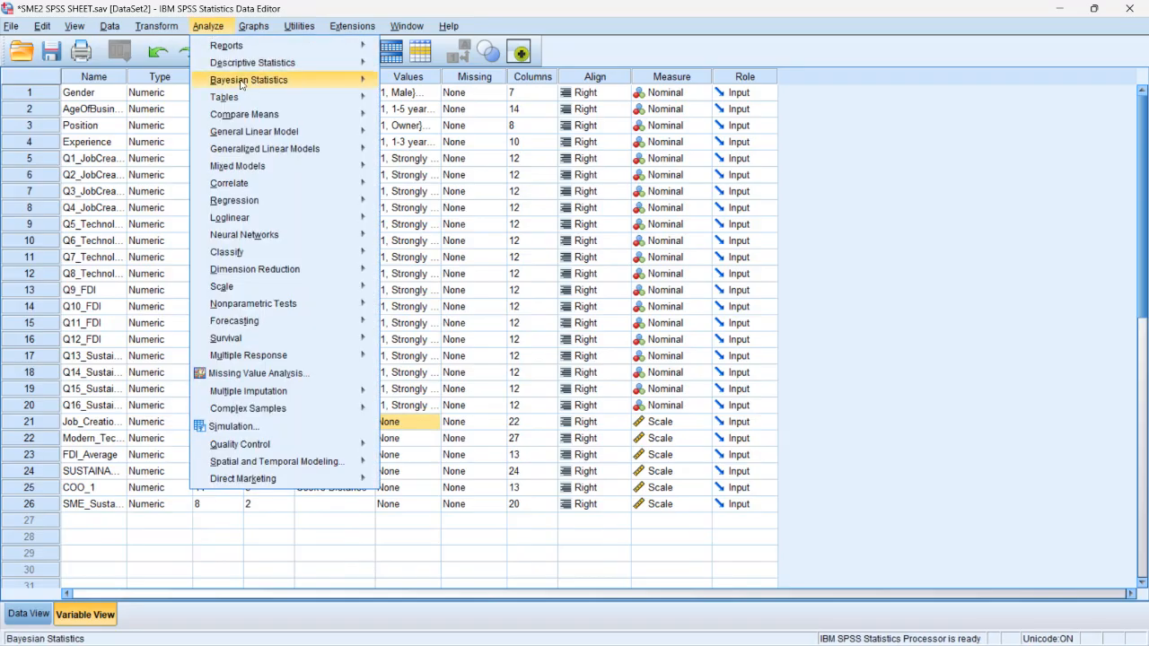
{"action": "mouse_move", "coordinate": [288, 63]}
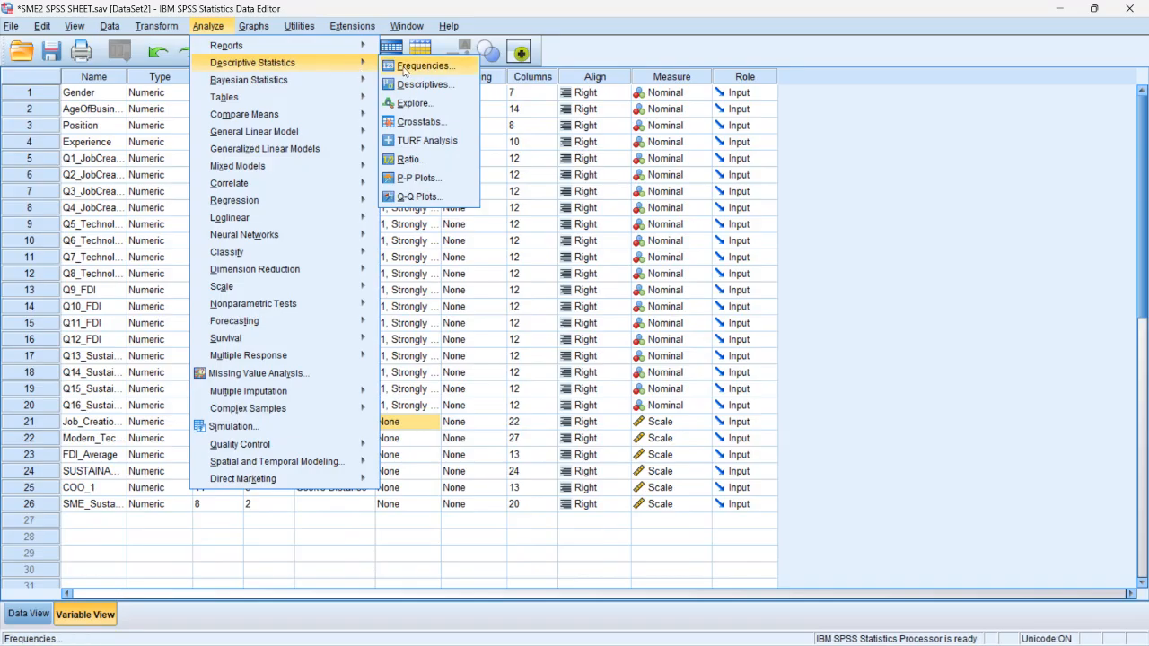
{"action": "left_click", "coordinate": [403, 68]}
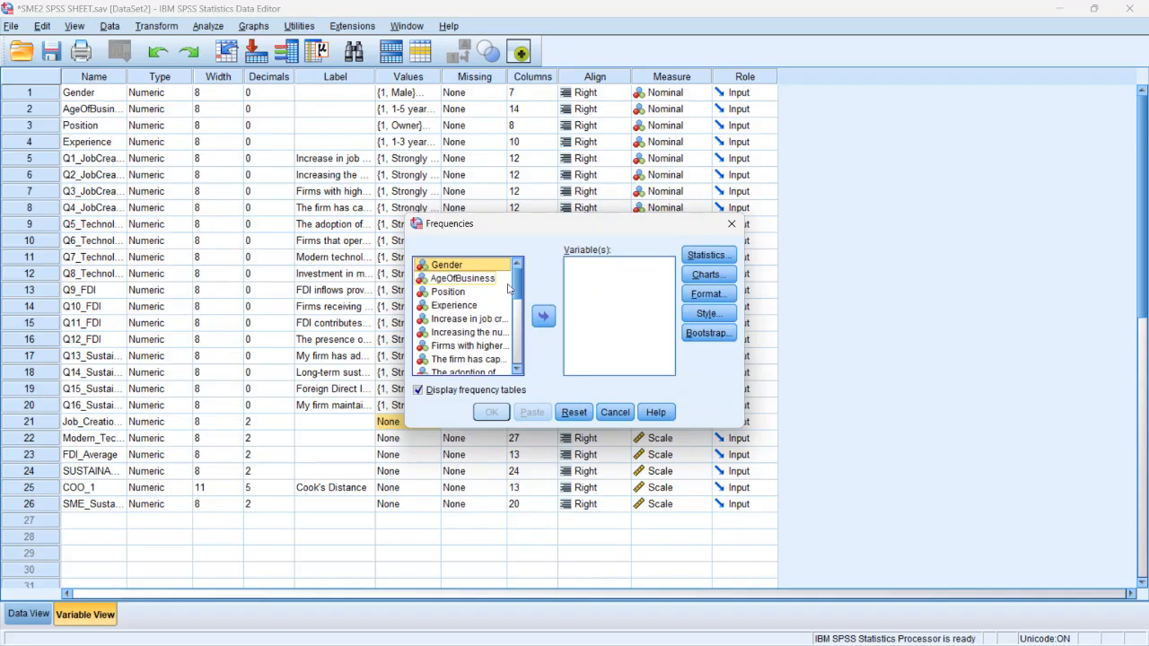
{"action": "left_click", "coordinate": [481, 269]}
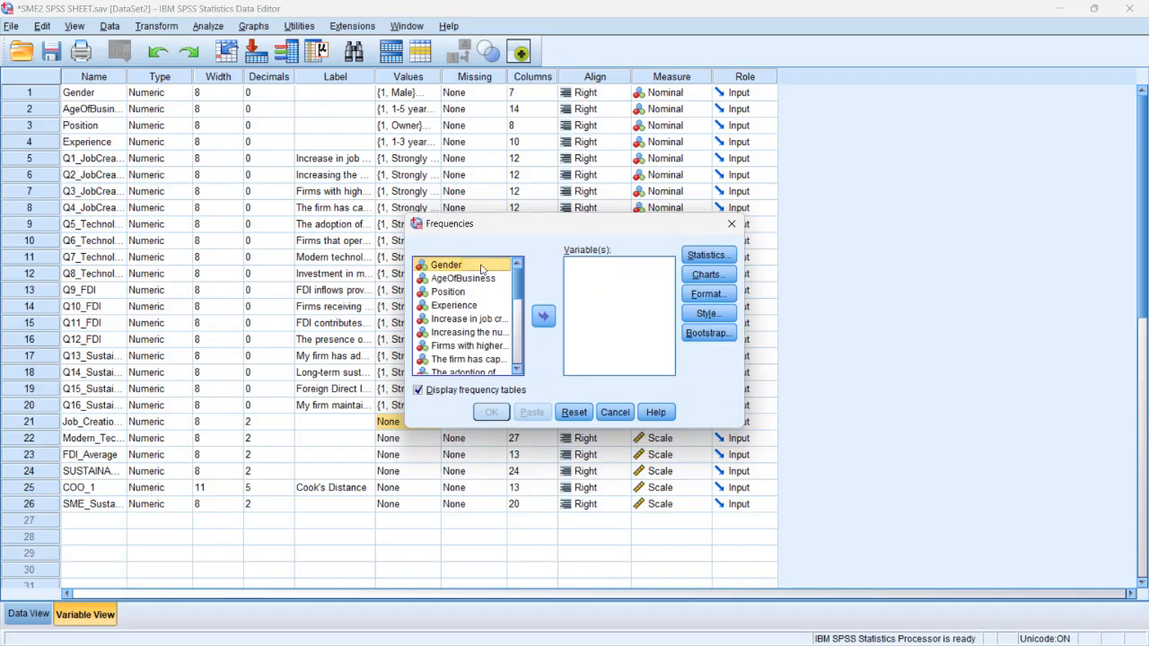
{"action": "left_click", "coordinate": [544, 316]}
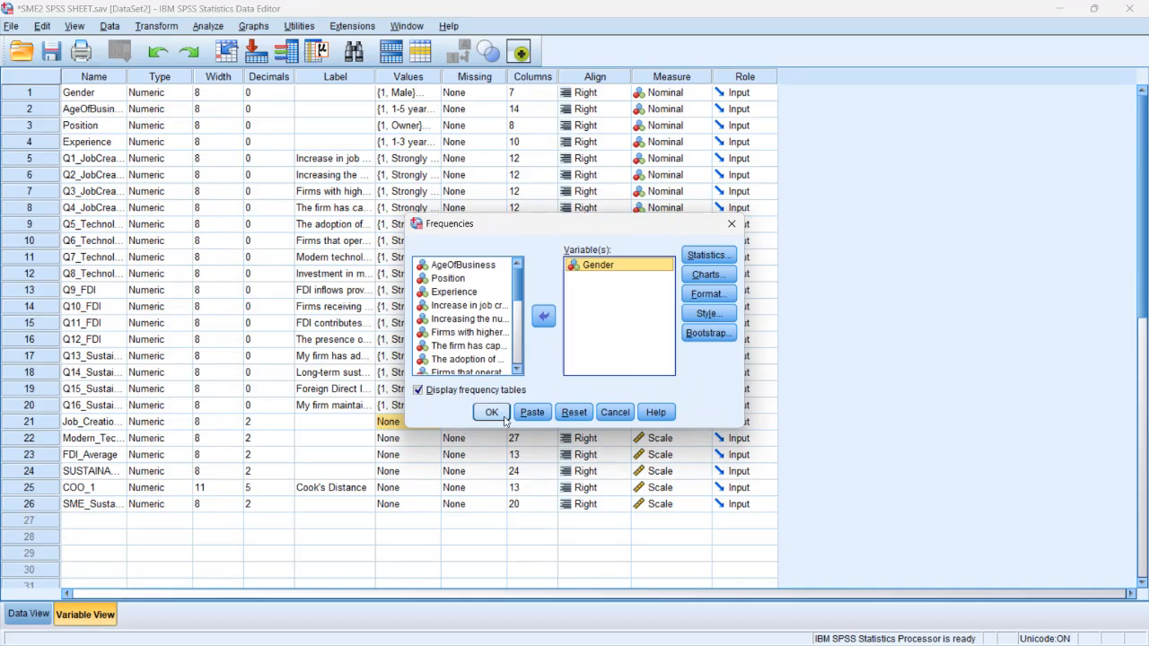
{"action": "left_click", "coordinate": [707, 256]}
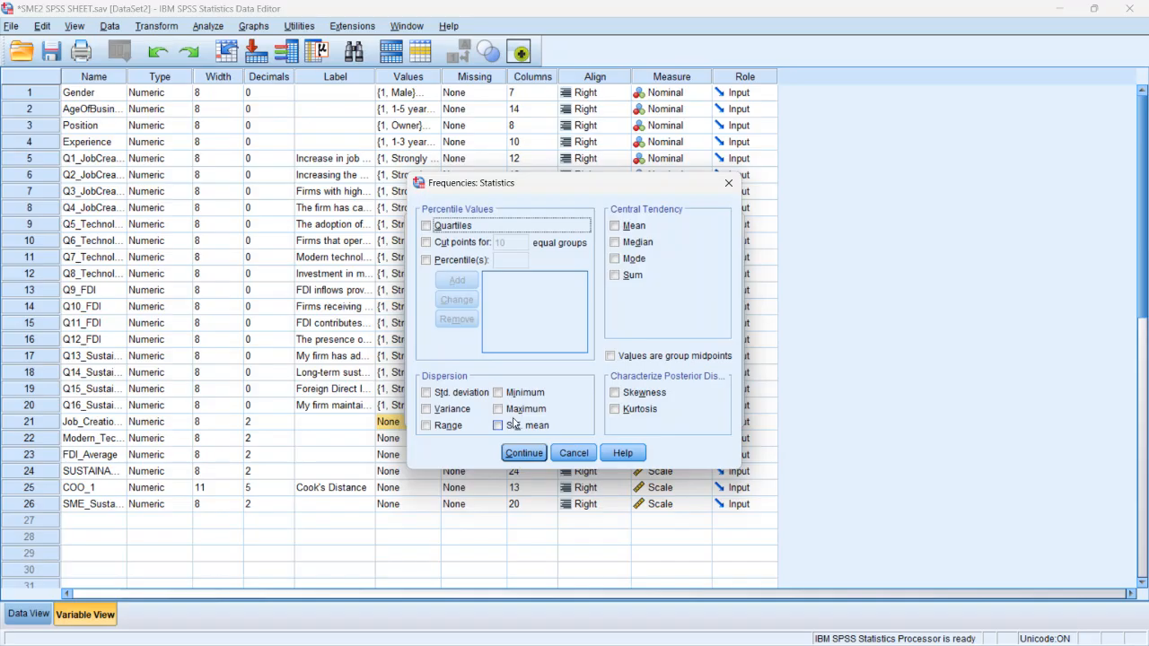
{"action": "left_click", "coordinate": [527, 455]}
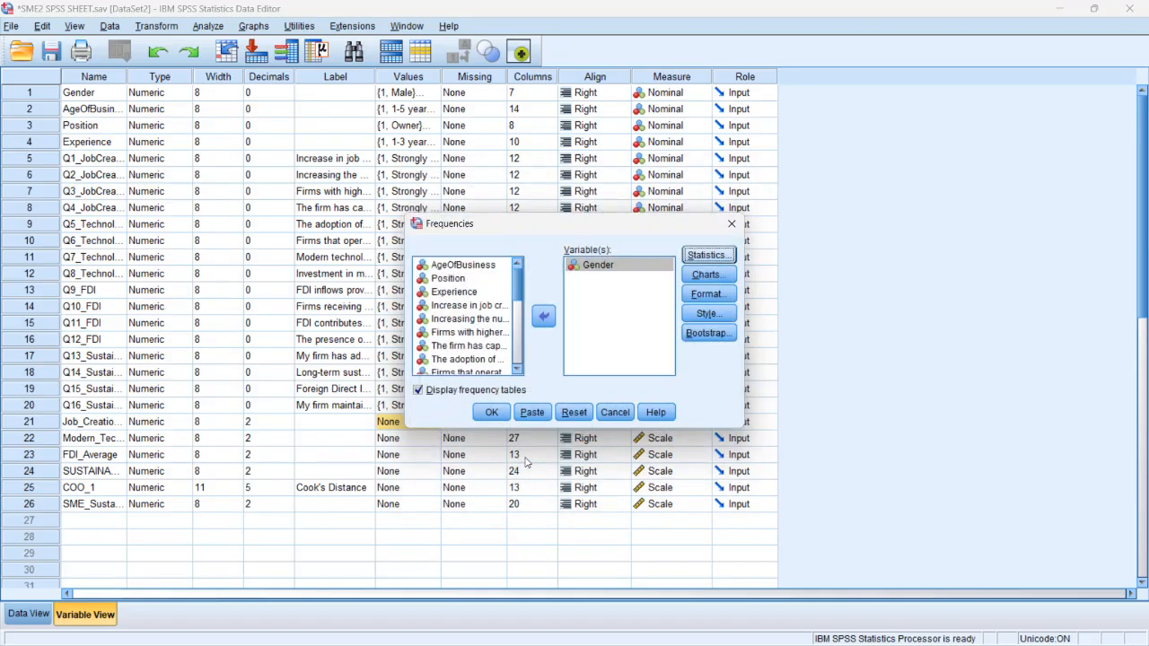
- Add a pie chart with percentages as chart values to the Gender frequencies and run the analysis
{"action": "left_click", "coordinate": [701, 275]}
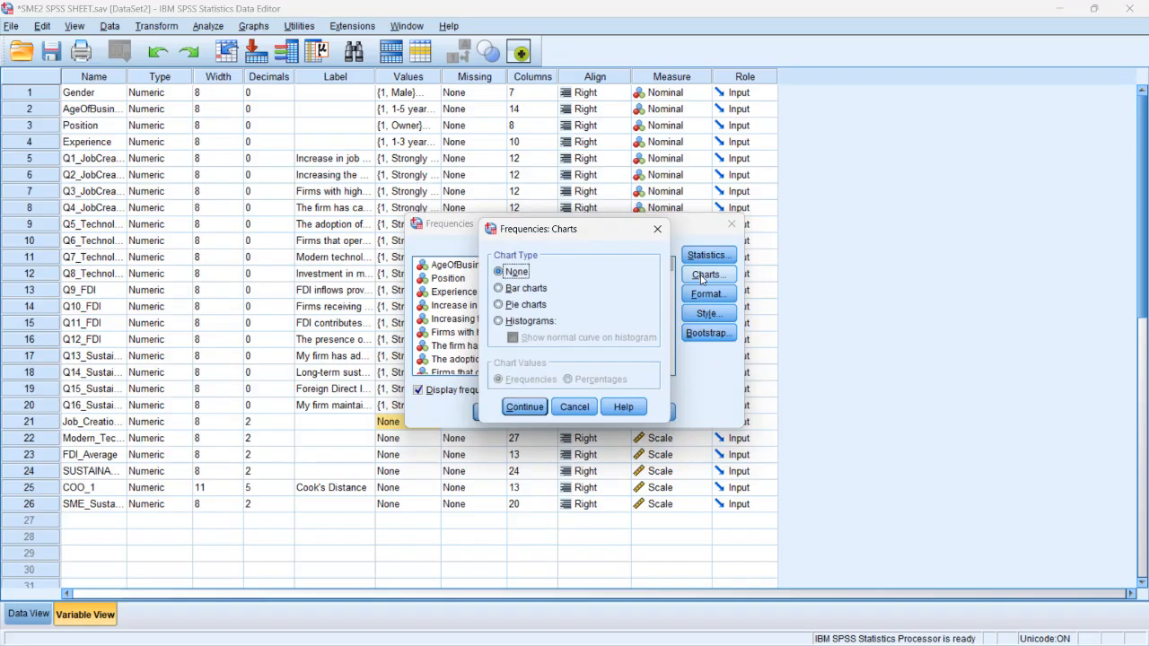
{"action": "left_click", "coordinate": [500, 305]}
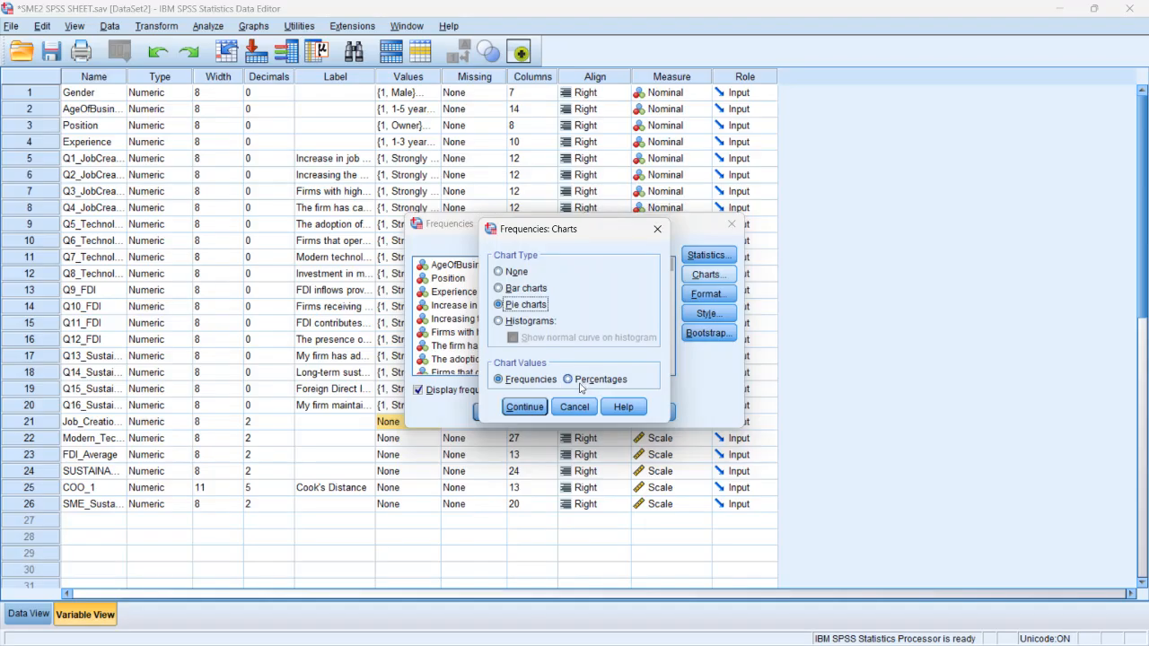
{"action": "left_click", "coordinate": [568, 381]}
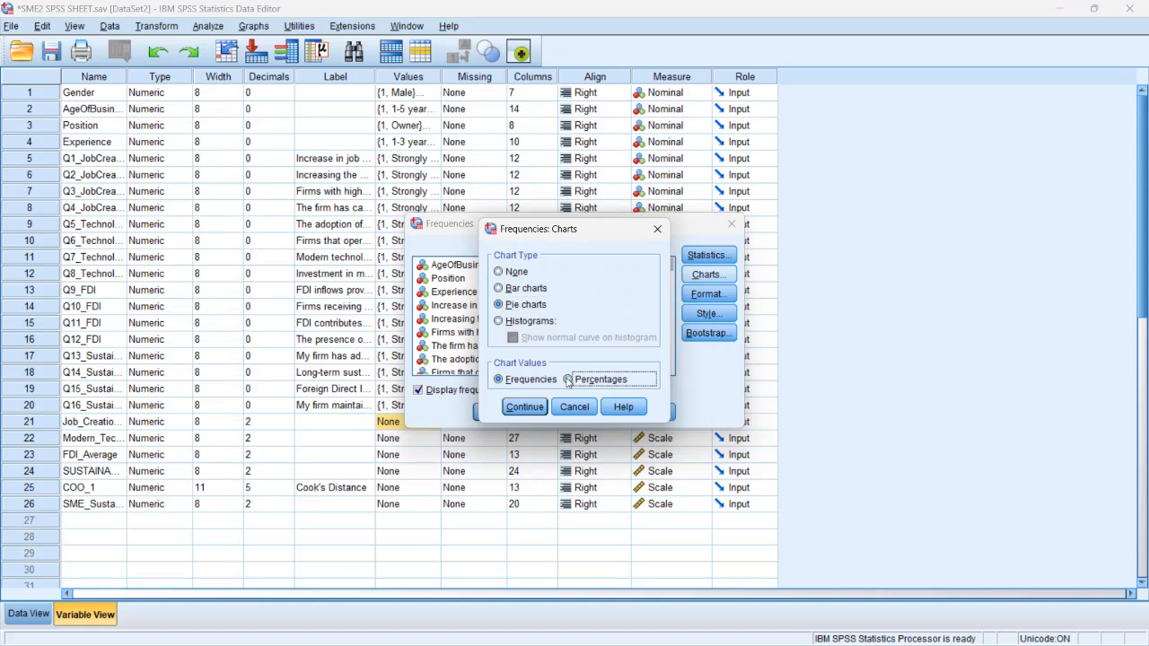
{"action": "left_click", "coordinate": [531, 408]}
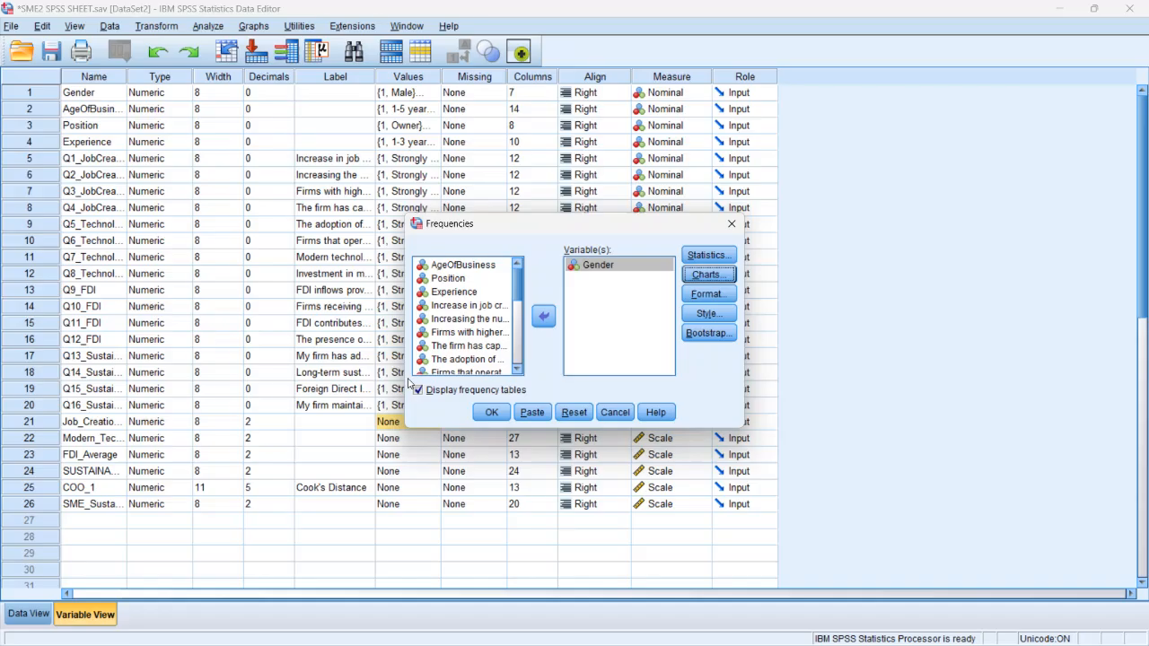
{"action": "left_click", "coordinate": [491, 412]}
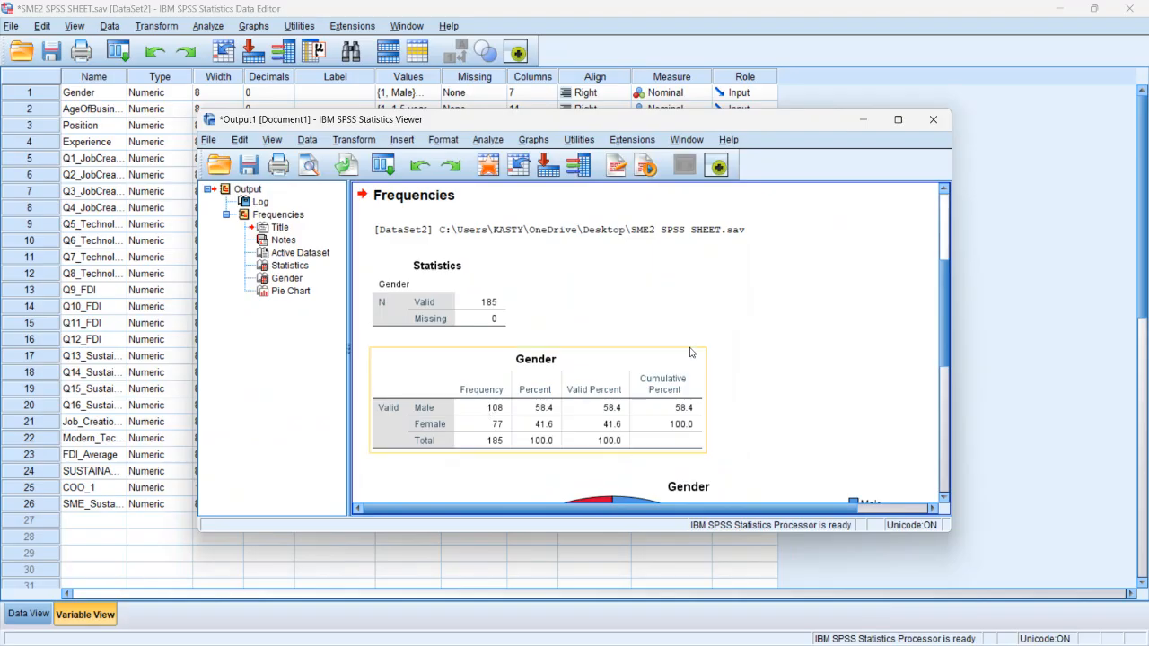
- Examine the Statistics table, the Gender frequency table and the Gender pie chart in the output
{"action": "left_click_drag", "start_coordinate": [943, 309], "coordinate": [945, 310]}
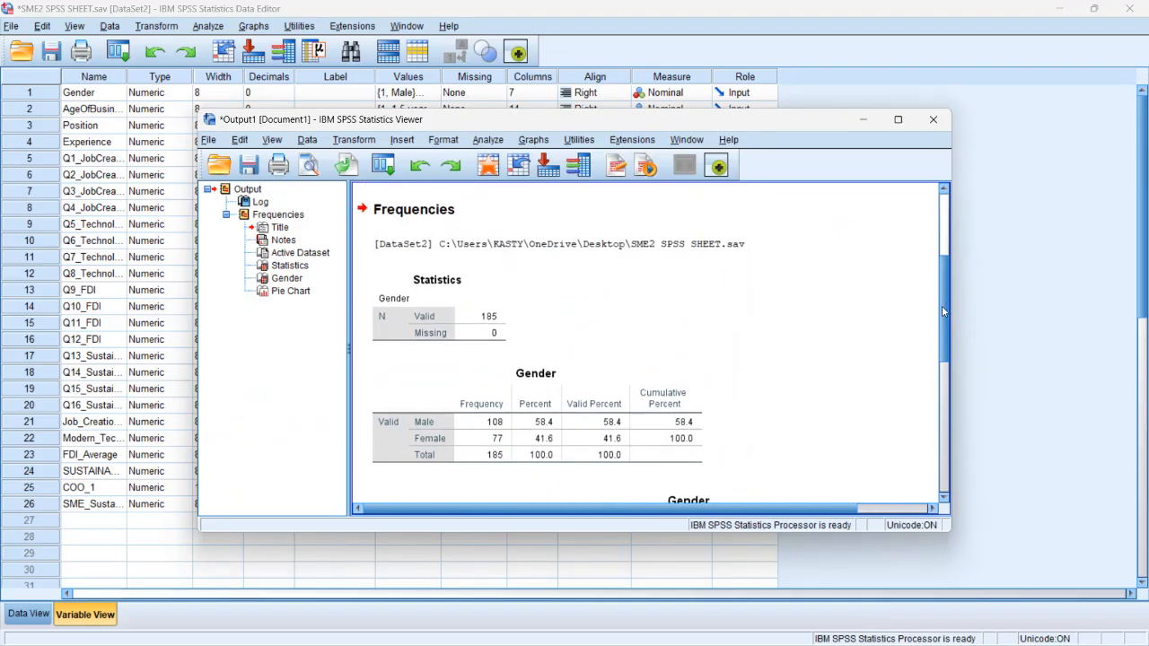
{"action": "left_click_drag", "start_coordinate": [942, 310], "coordinate": [944, 329]}
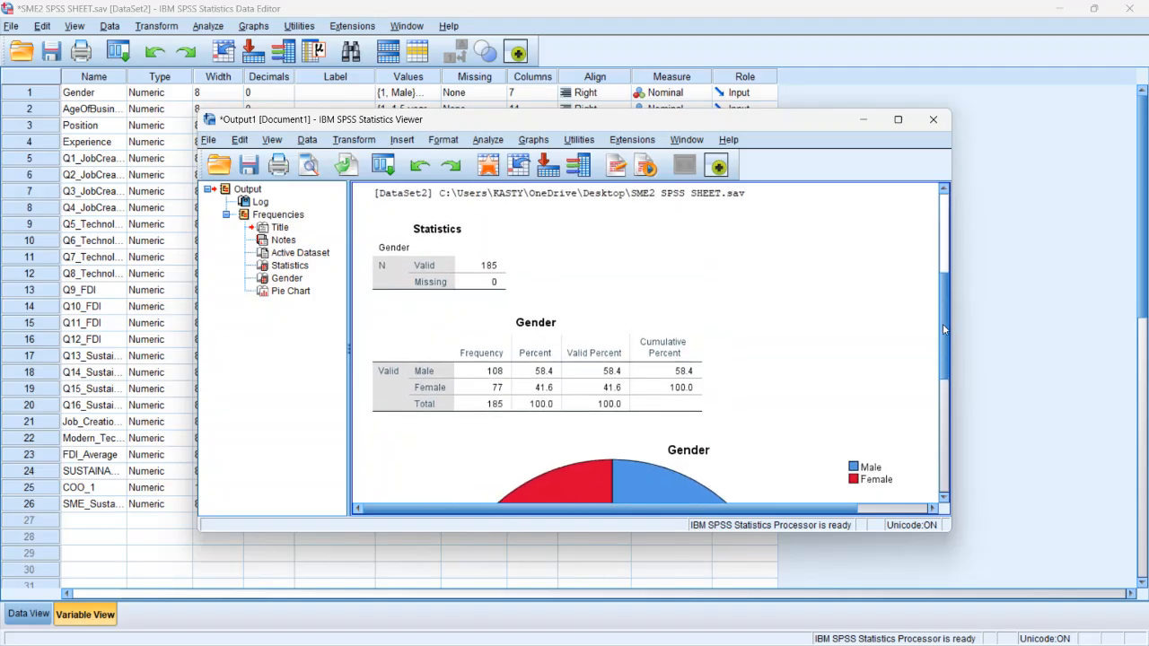
{"action": "left_click_drag", "start_coordinate": [942, 329], "coordinate": [947, 294]}
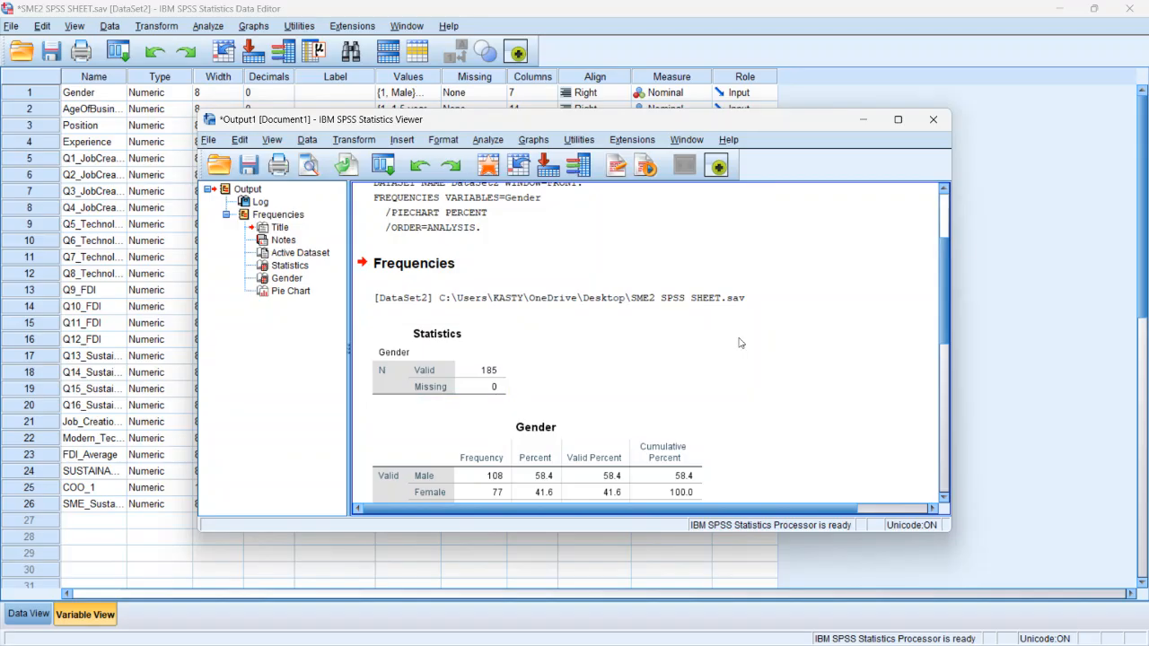
{"action": "left_click_drag", "start_coordinate": [947, 262], "coordinate": [949, 313]}
{"action": "left_click", "coordinate": [438, 297]}
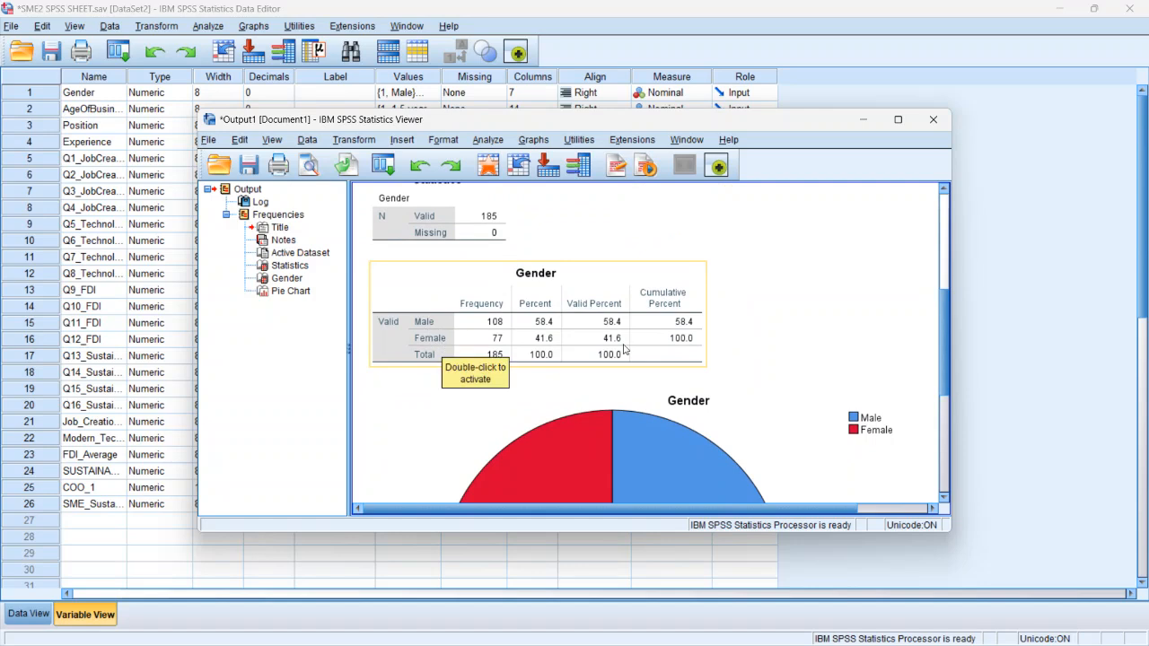
{"action": "left_click", "coordinate": [774, 323]}
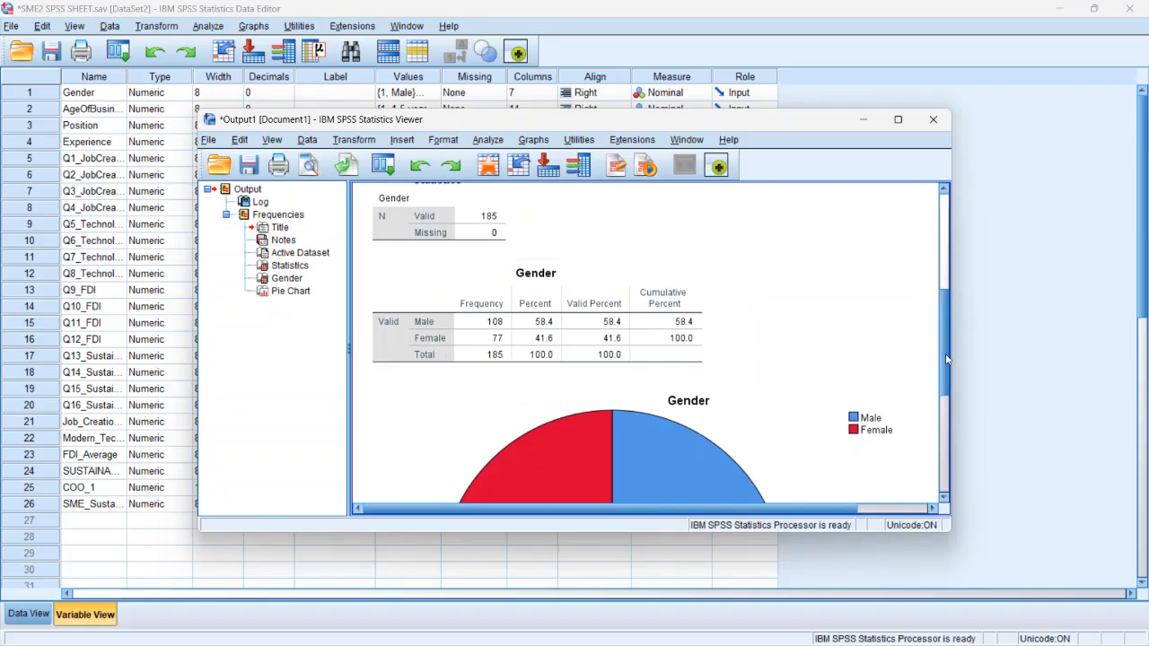
{"action": "left_click_drag", "start_coordinate": [943, 359], "coordinate": [941, 446]}
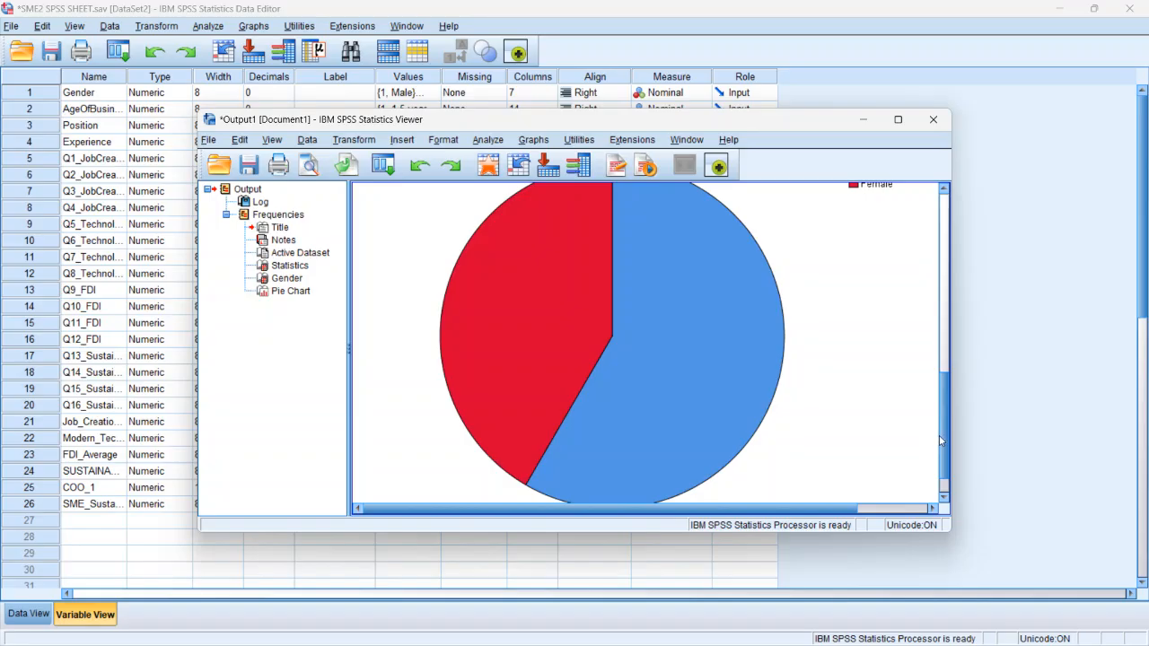
{"action": "left_click_drag", "start_coordinate": [945, 435], "coordinate": [945, 393]}
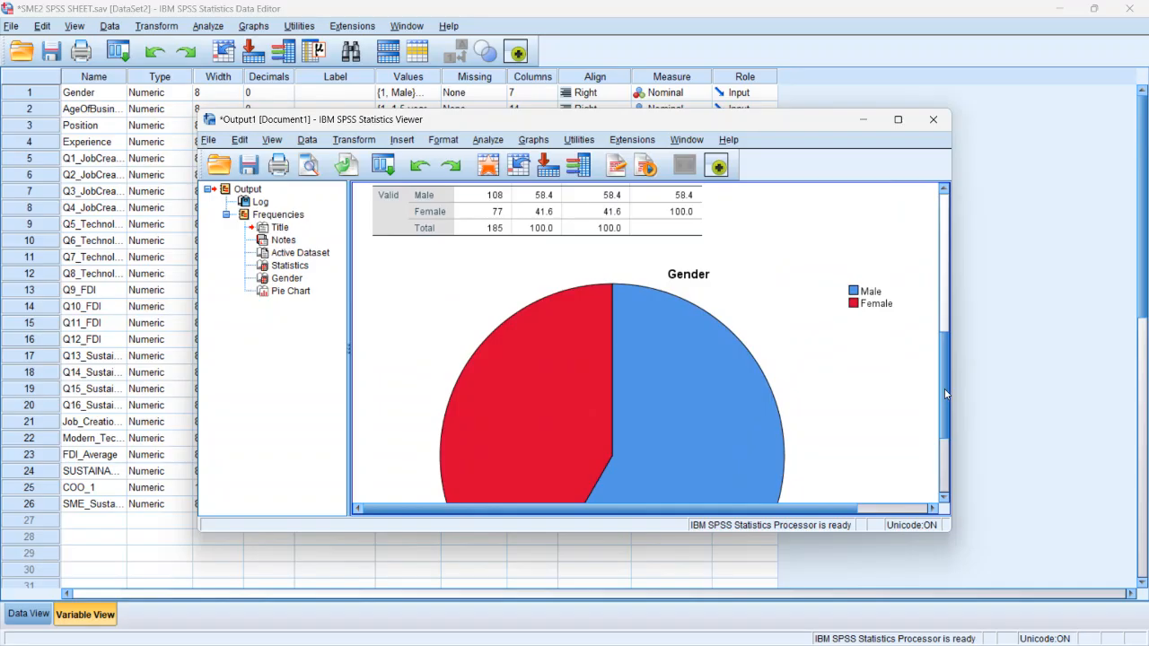
- Copy the Gender pie chart as an image and minimize the output window
{"action": "right_click", "coordinate": [722, 388]}
{"action": "mouse_move", "coordinate": [741, 437]}
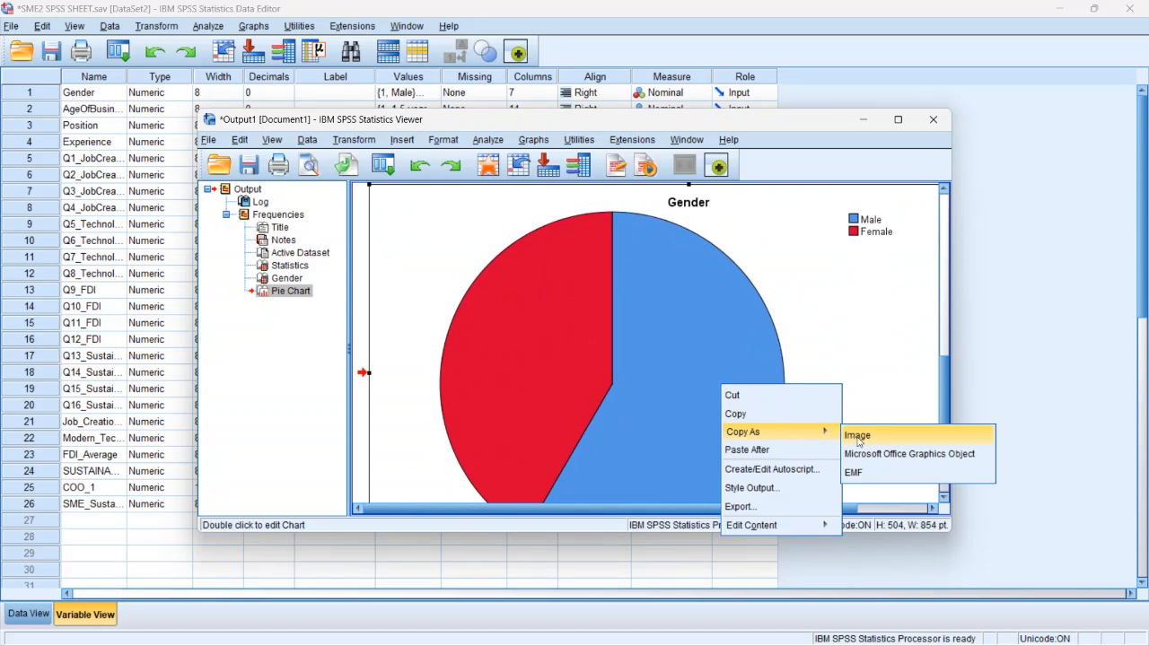
{"action": "left_click", "coordinate": [857, 437]}
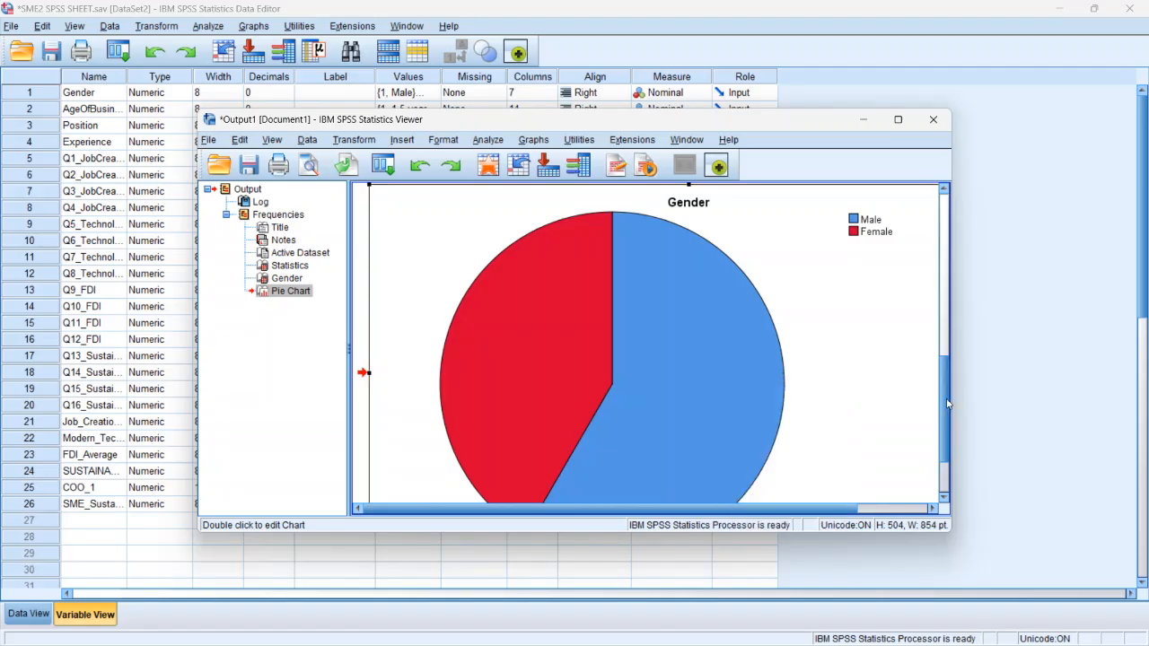
{"action": "scroll", "coordinate": [948, 403], "scroll_direction": "up", "scroll_amount": 6}
{"action": "scroll", "coordinate": [947, 400], "scroll_direction": "down", "scroll_amount": 5}
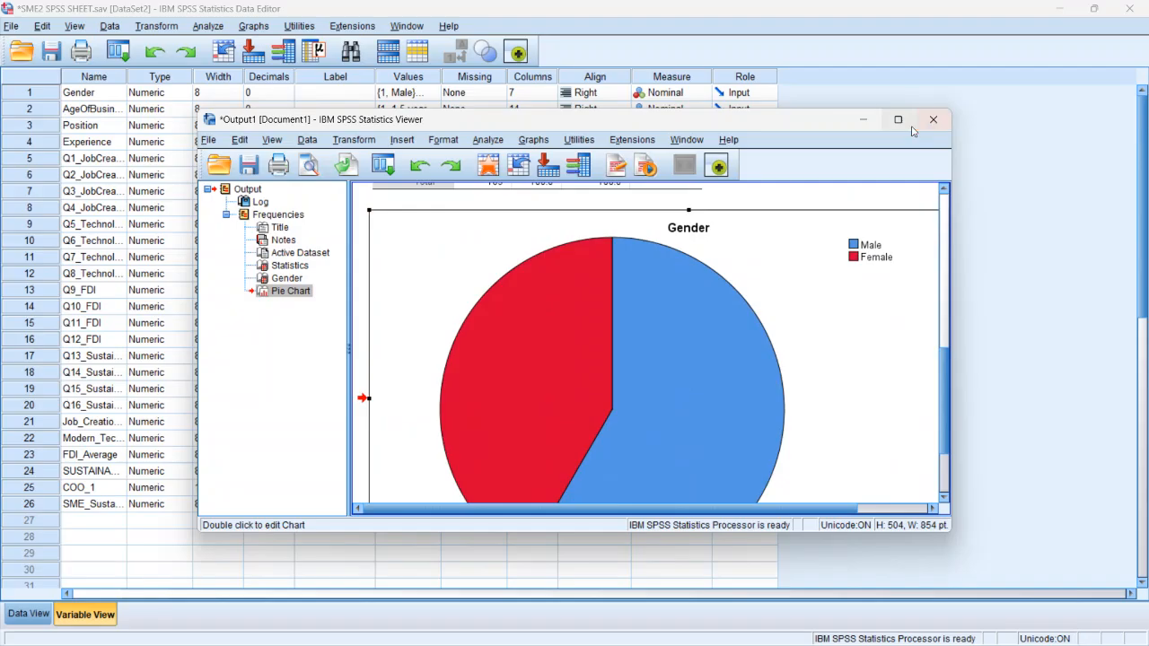
{"action": "mouse_move", "coordinate": [897, 121]}
{"action": "left_click", "coordinate": [862, 120]}
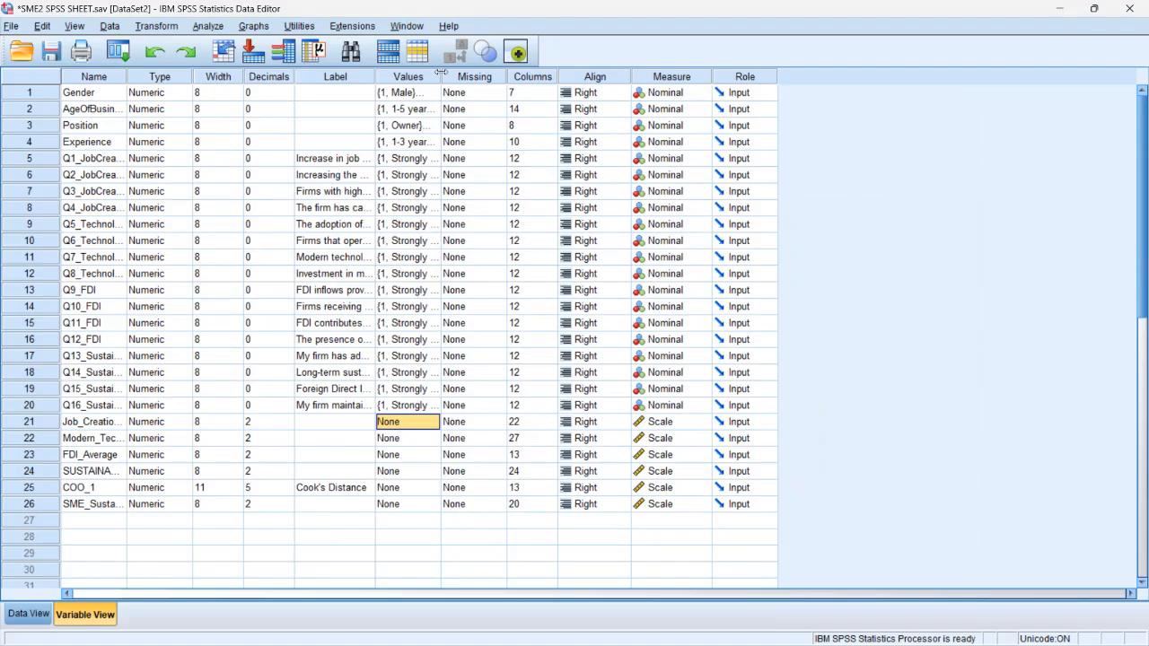
- Reset the Frequencies analysis to clear its previous variables and set AgeOfBusiness as the only variable
{"action": "left_click", "coordinate": [206, 27]}
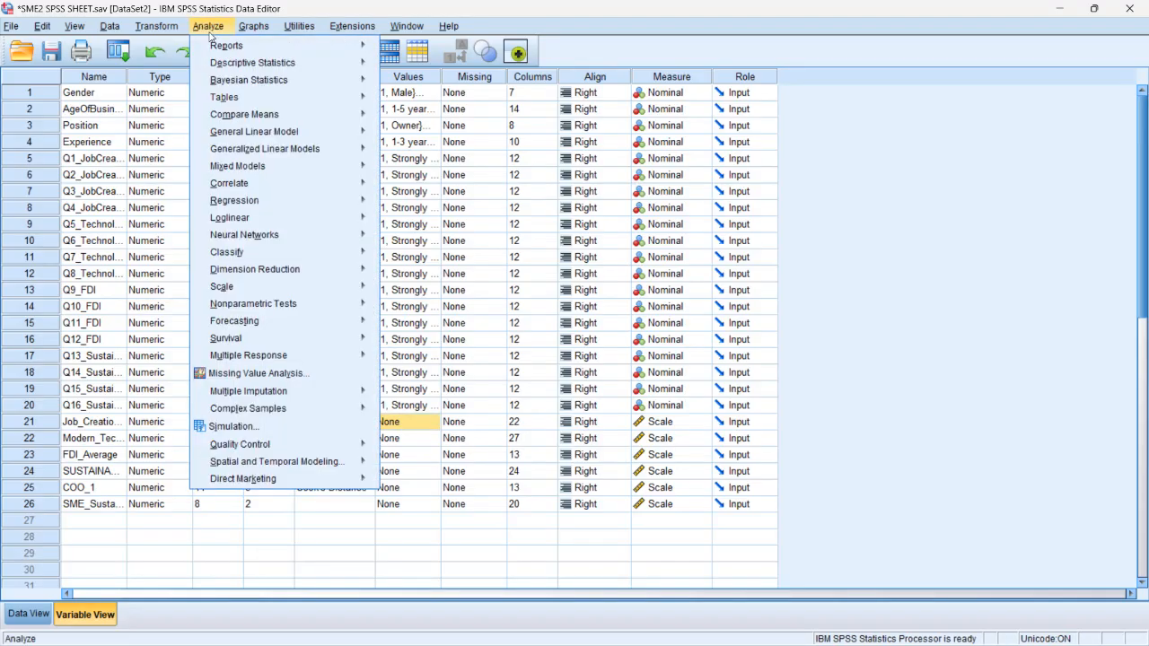
{"action": "mouse_move", "coordinate": [216, 63]}
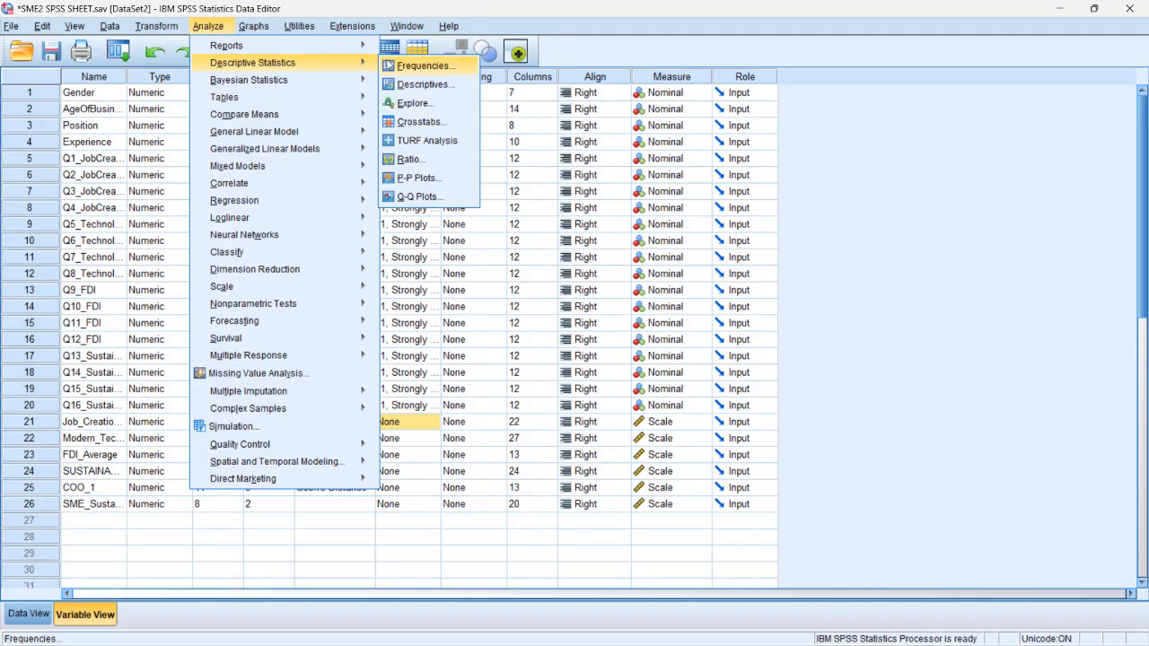
{"action": "left_click", "coordinate": [422, 66]}
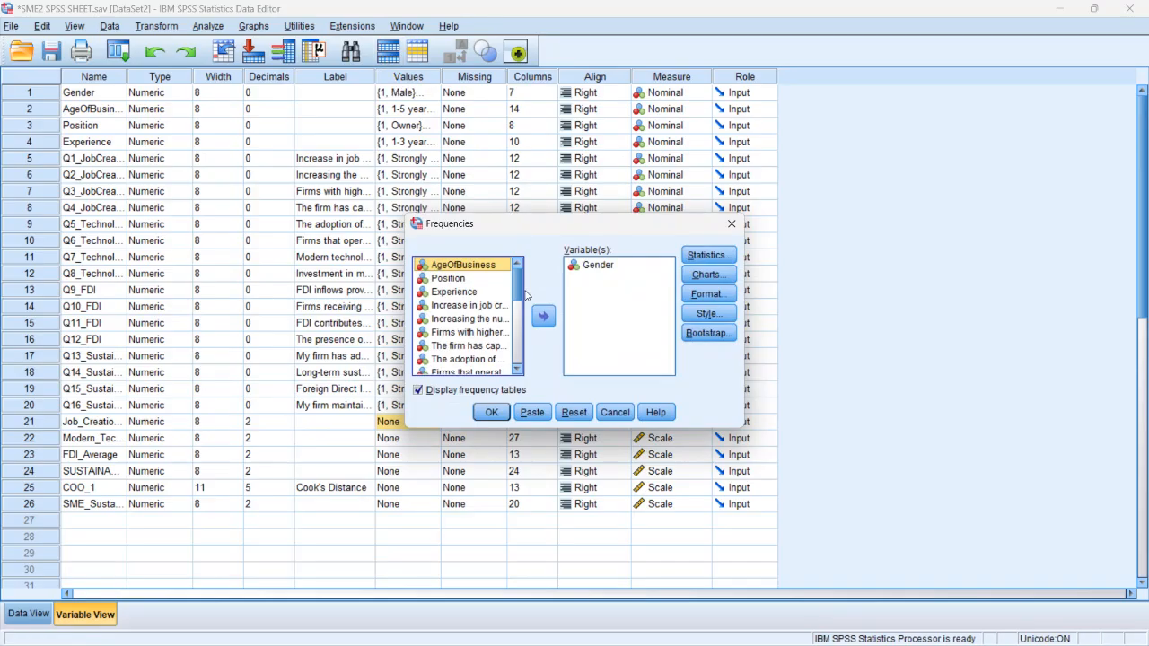
{"action": "left_click", "coordinate": [544, 316]}
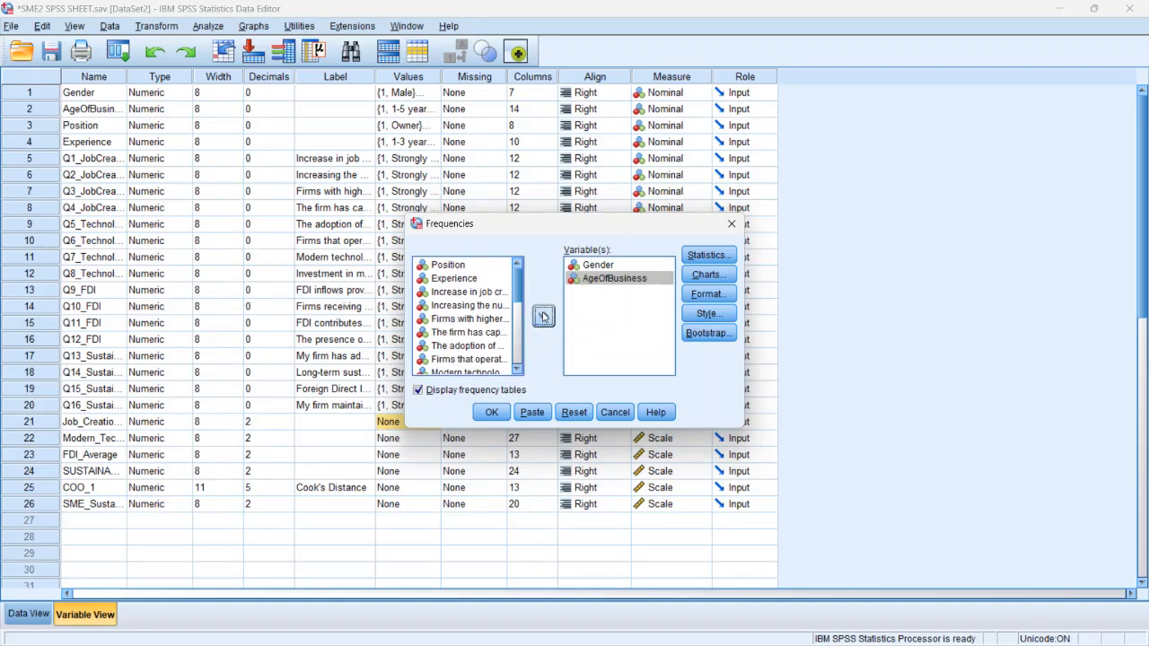
{"action": "left_click", "coordinate": [611, 265]}
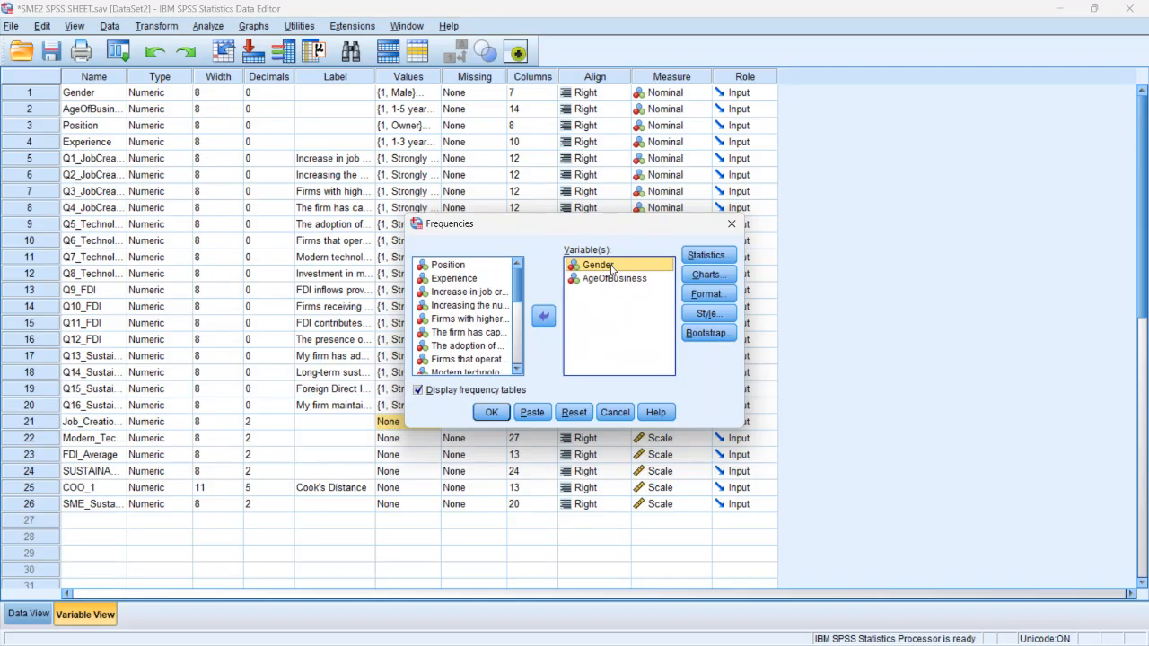
{"action": "left_click", "coordinate": [575, 414]}
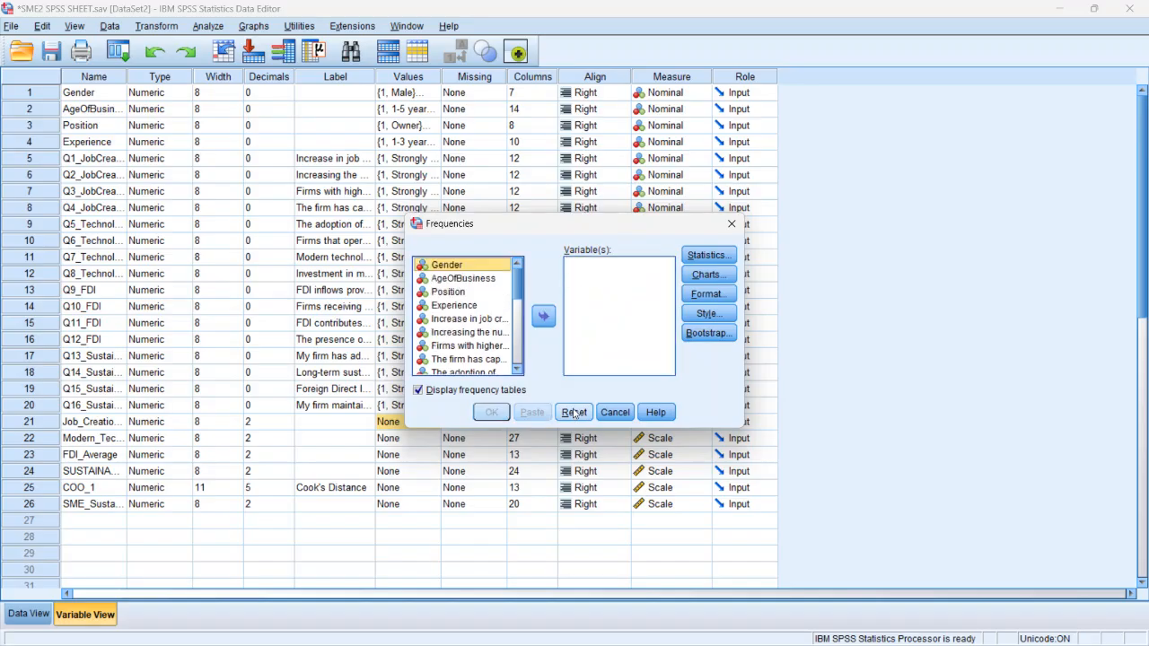
{"action": "left_click", "coordinate": [493, 281]}
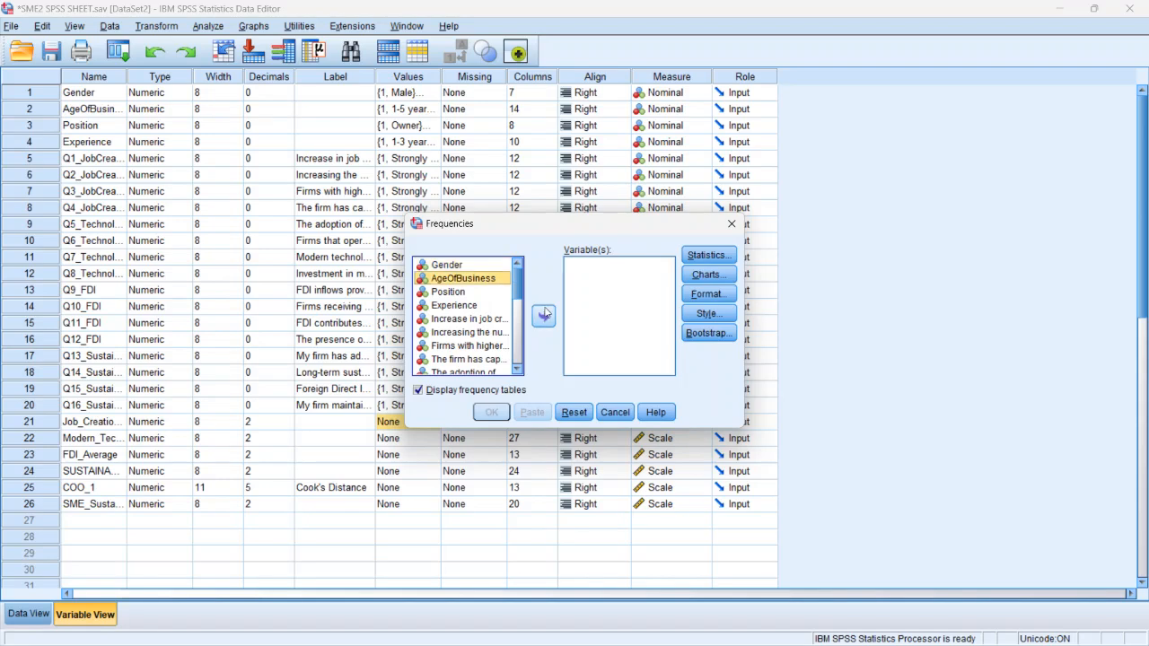
{"action": "left_click", "coordinate": [545, 315]}
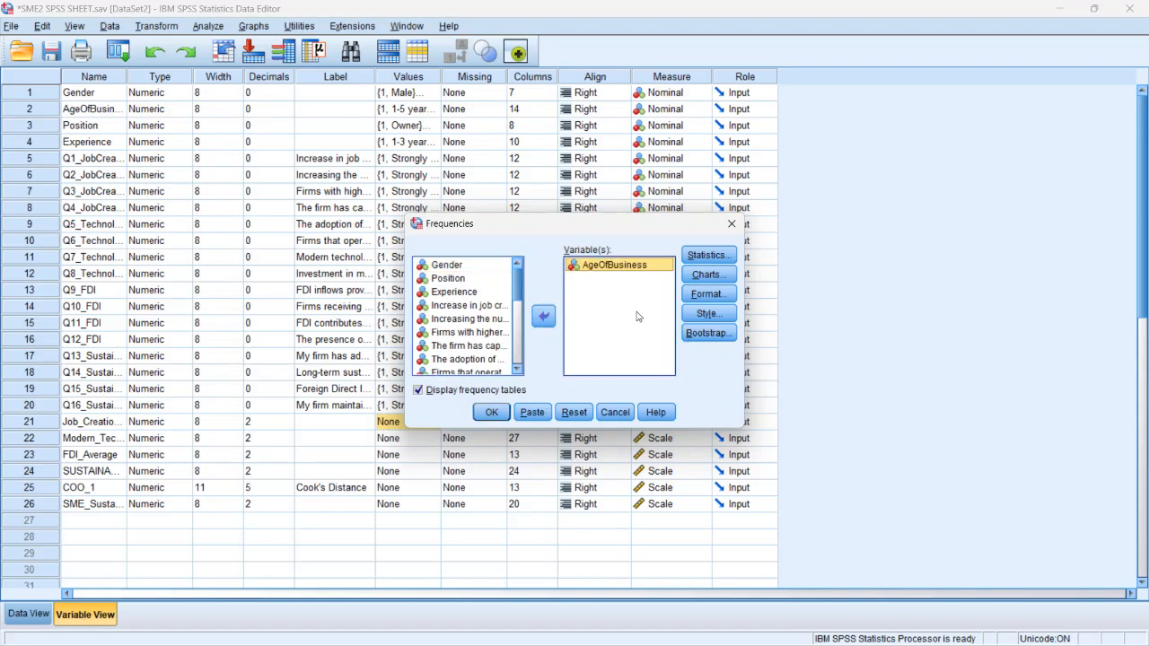
- Add bar charts with frequencies as chart values to the AgeOfBusiness frequencies and run the analysis
{"action": "left_click", "coordinate": [708, 255]}
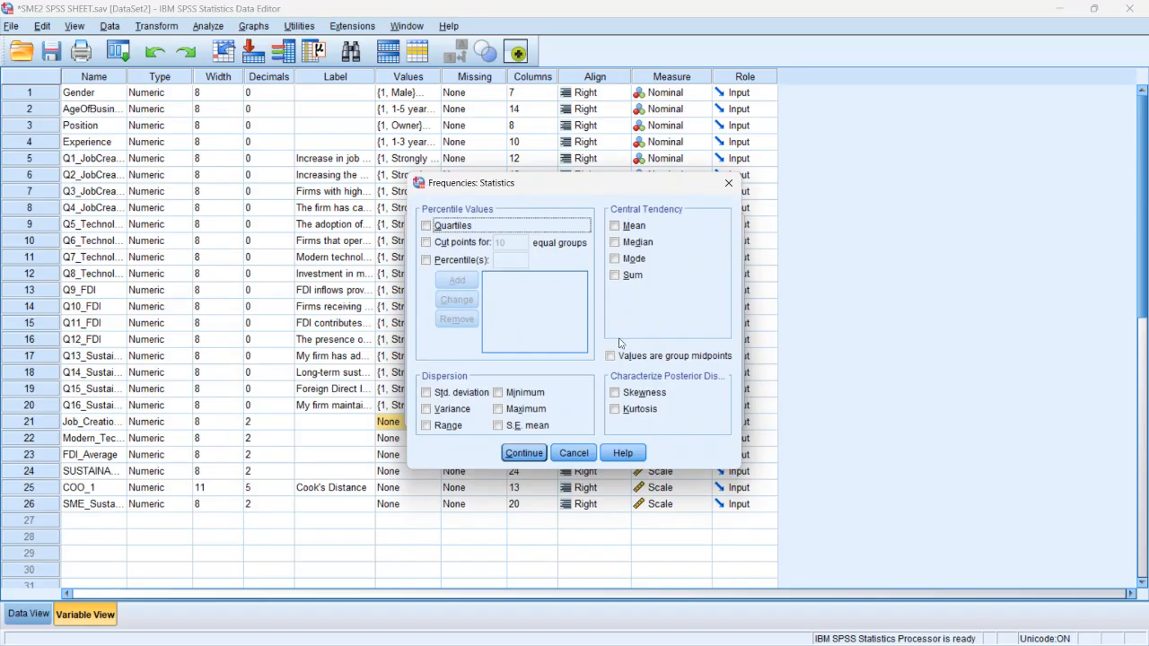
{"action": "left_click", "coordinate": [565, 452]}
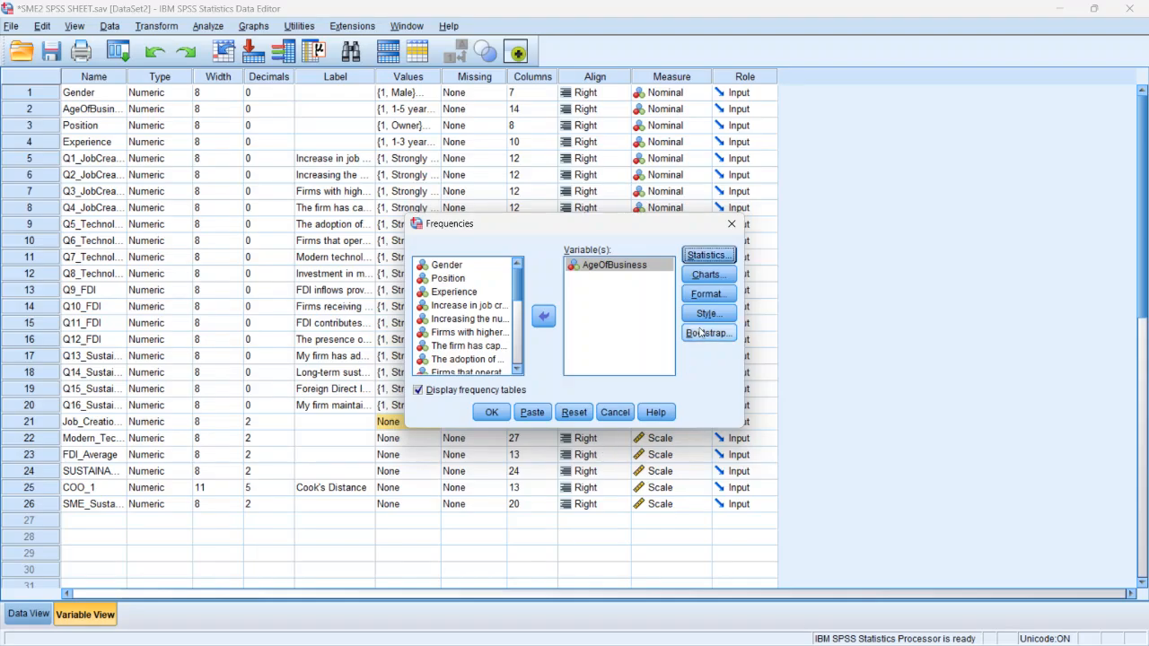
{"action": "left_click", "coordinate": [709, 281]}
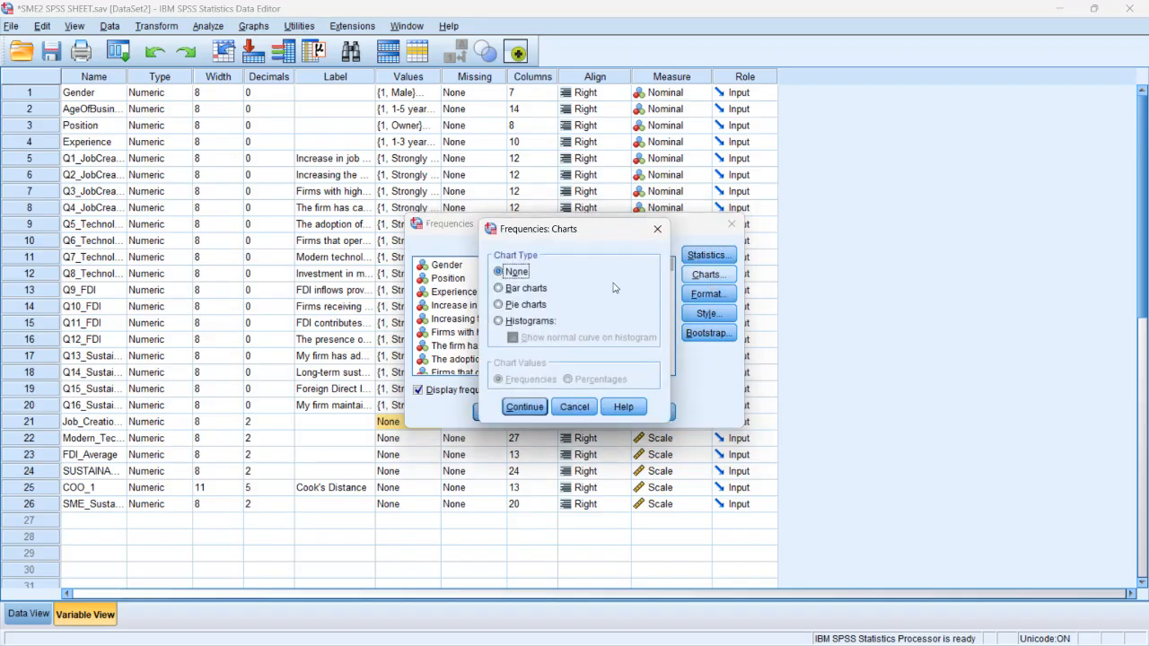
{"action": "left_click", "coordinate": [525, 288]}
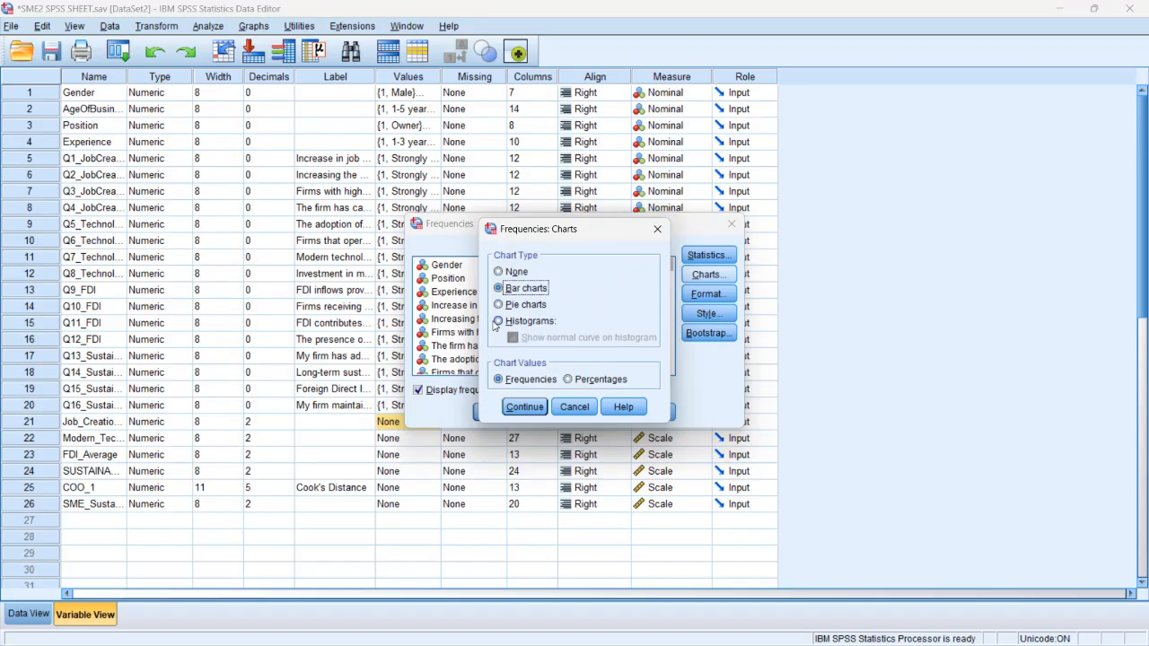
{"action": "left_click", "coordinate": [524, 406]}
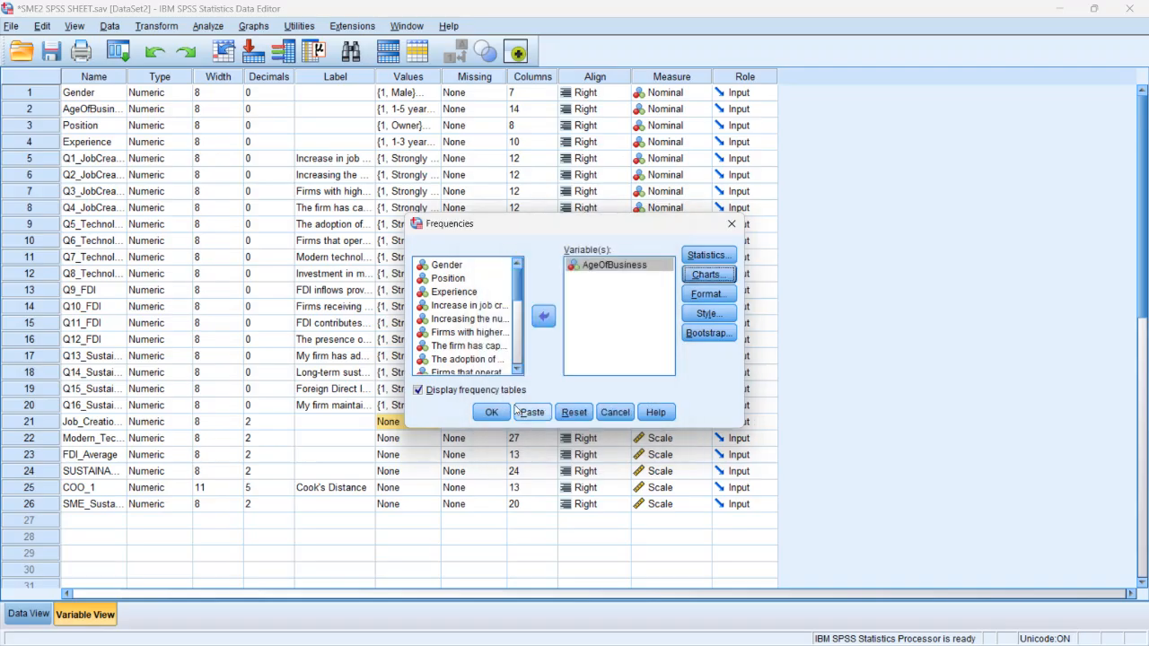
{"action": "left_click", "coordinate": [491, 412]}
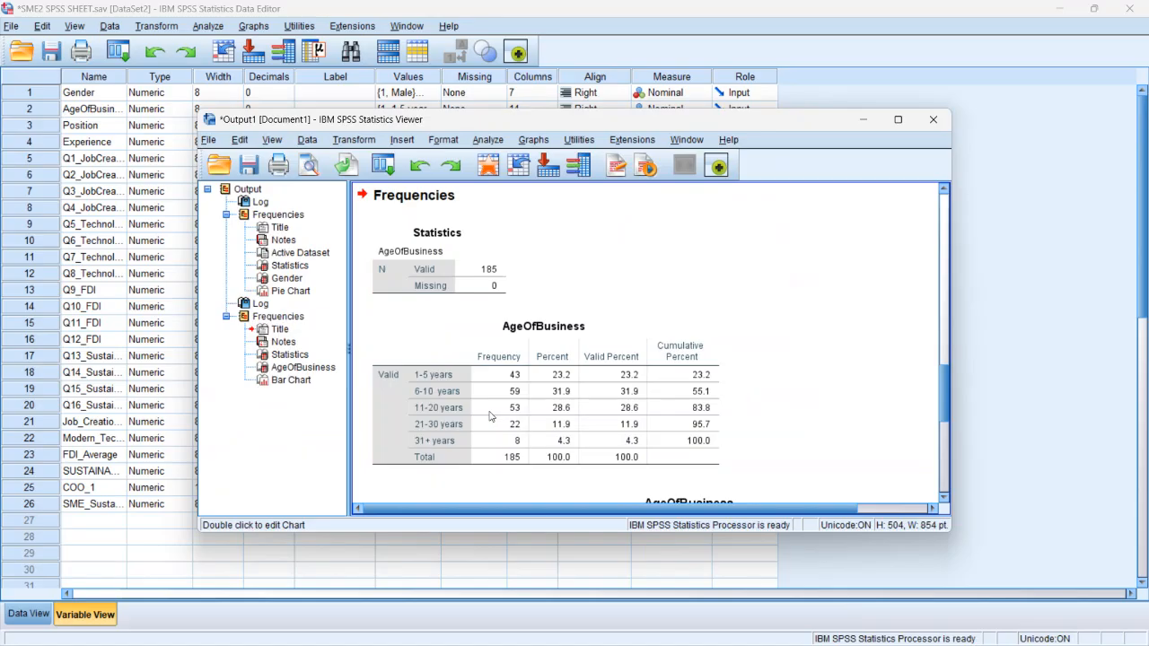
- Examine the AgeOfBusiness Statistics table, frequency table and bar chart in the output, and return to the SME2 SPSS SHEET data editor
{"action": "left_click", "coordinate": [491, 415]}
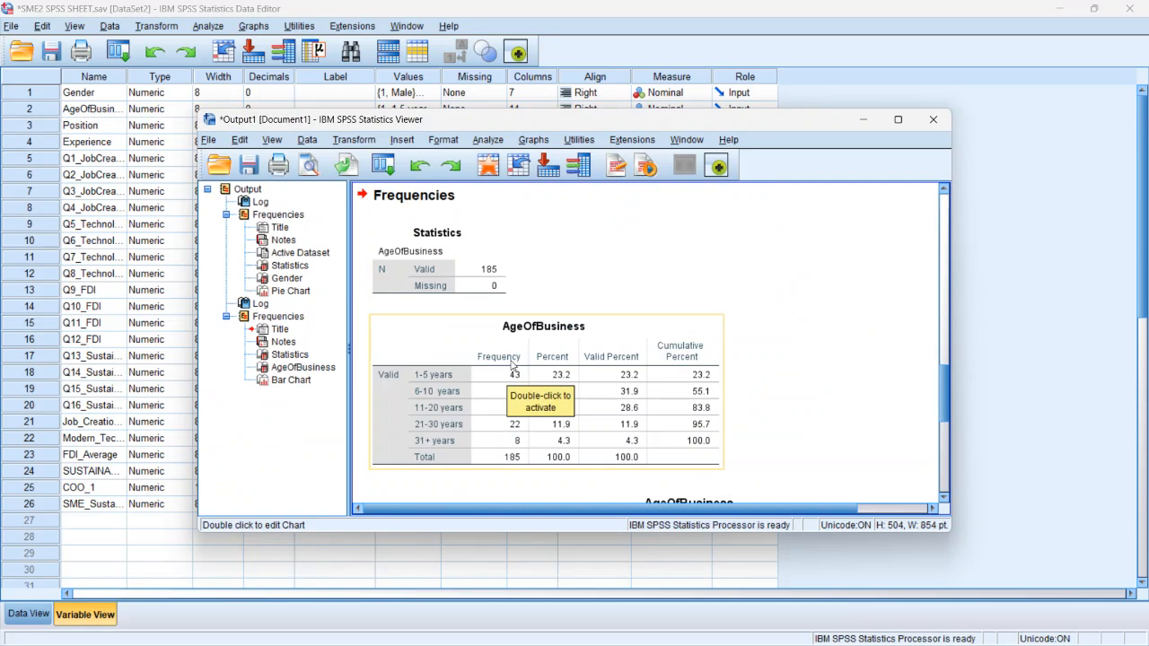
{"action": "left_click", "coordinate": [579, 222]}
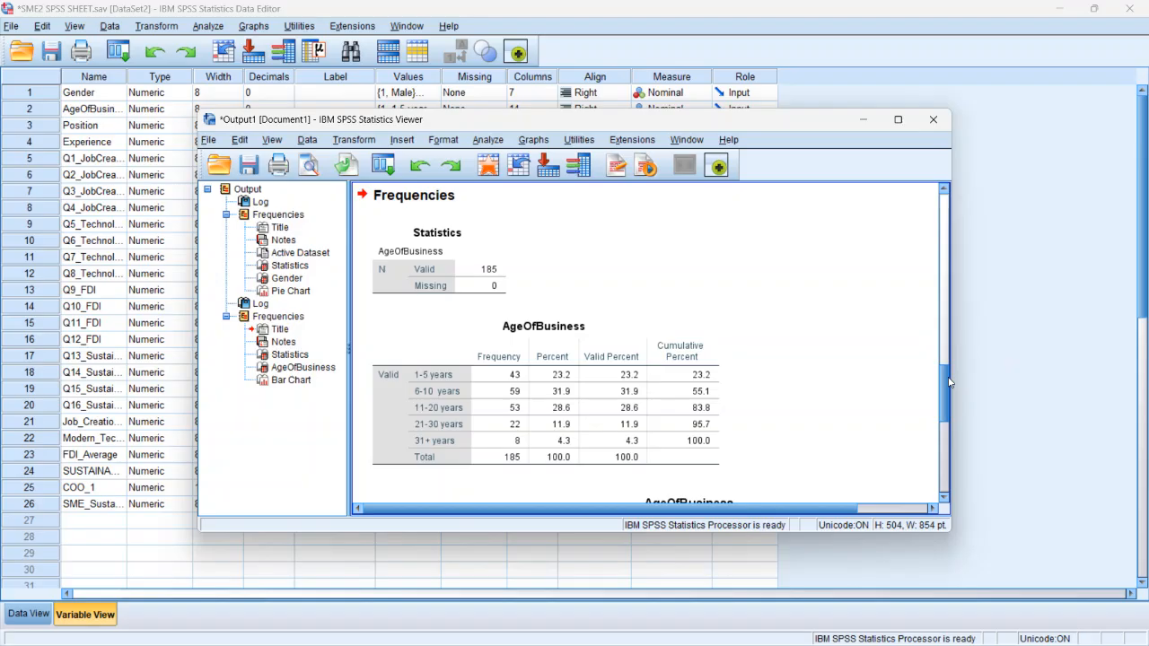
{"action": "left_click_drag", "start_coordinate": [947, 383], "coordinate": [943, 452]}
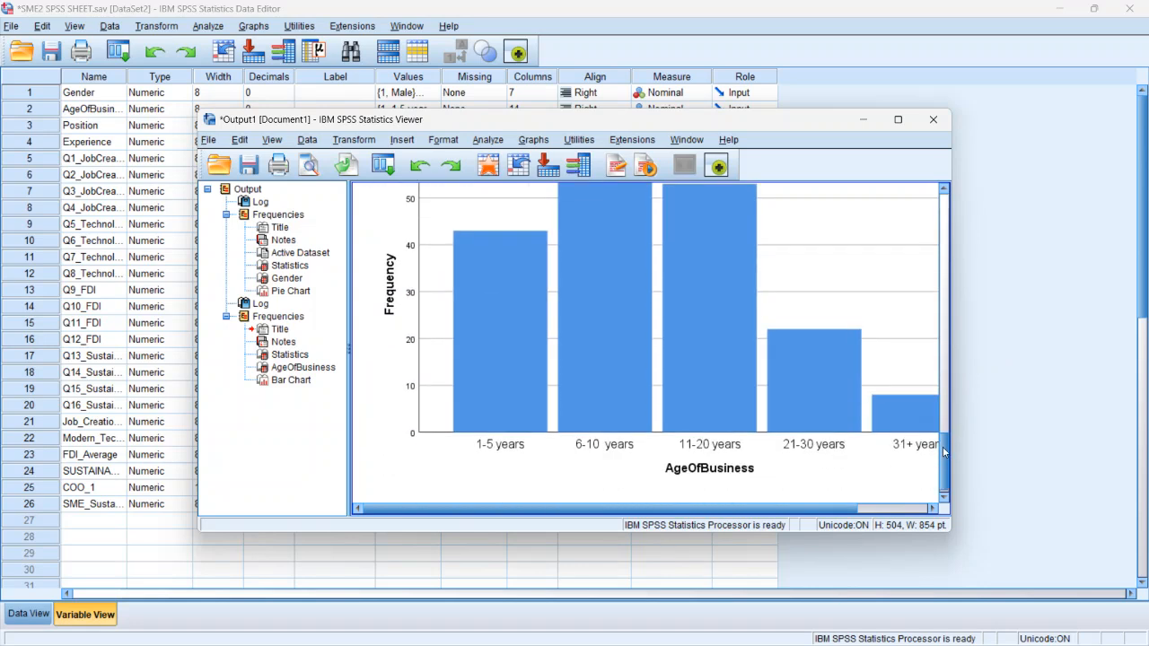
{"action": "mouse_move", "coordinate": [943, 452]}
{"action": "left_mouse_down"}
{"action": "mouse_move", "coordinate": [944, 415]}
{"action": "mouse_move", "coordinate": [944, 437]}
{"action": "left_mouse_up"}
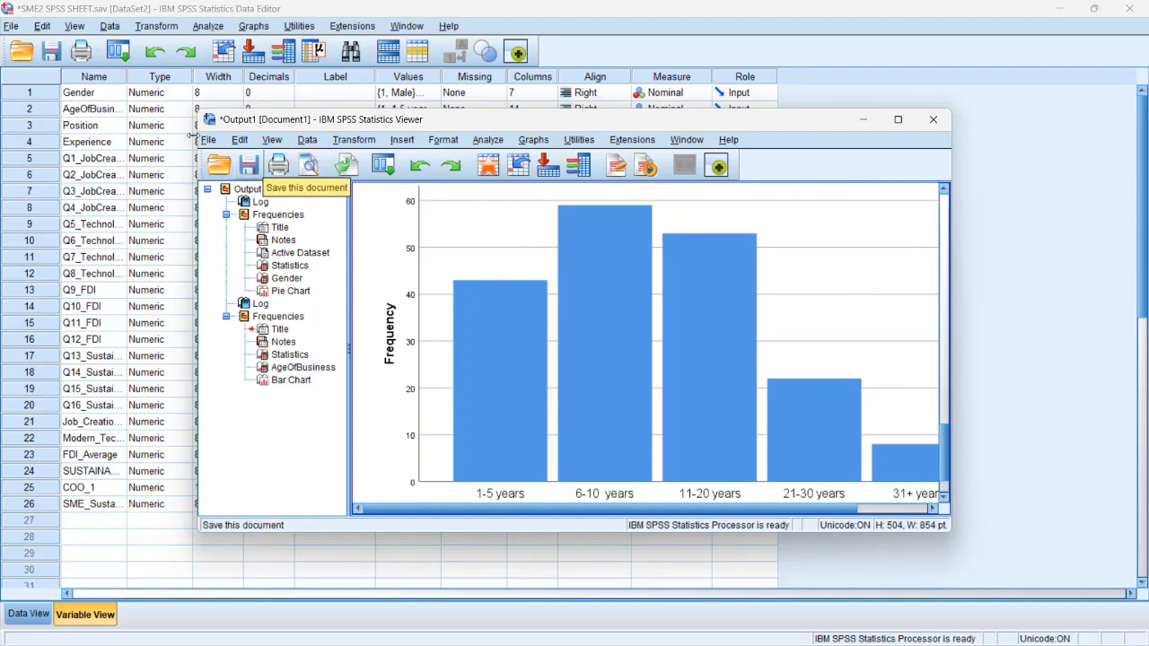
{"action": "left_click", "coordinate": [115, 114]}
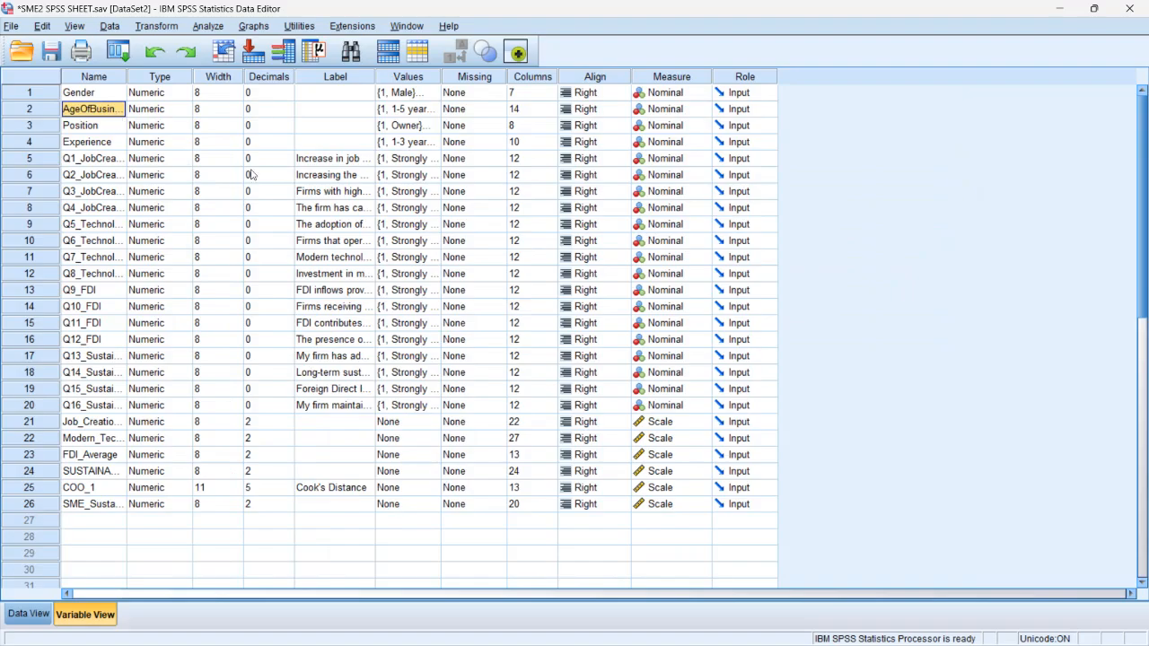
{"action": "mouse_move", "coordinate": [772, 643]}
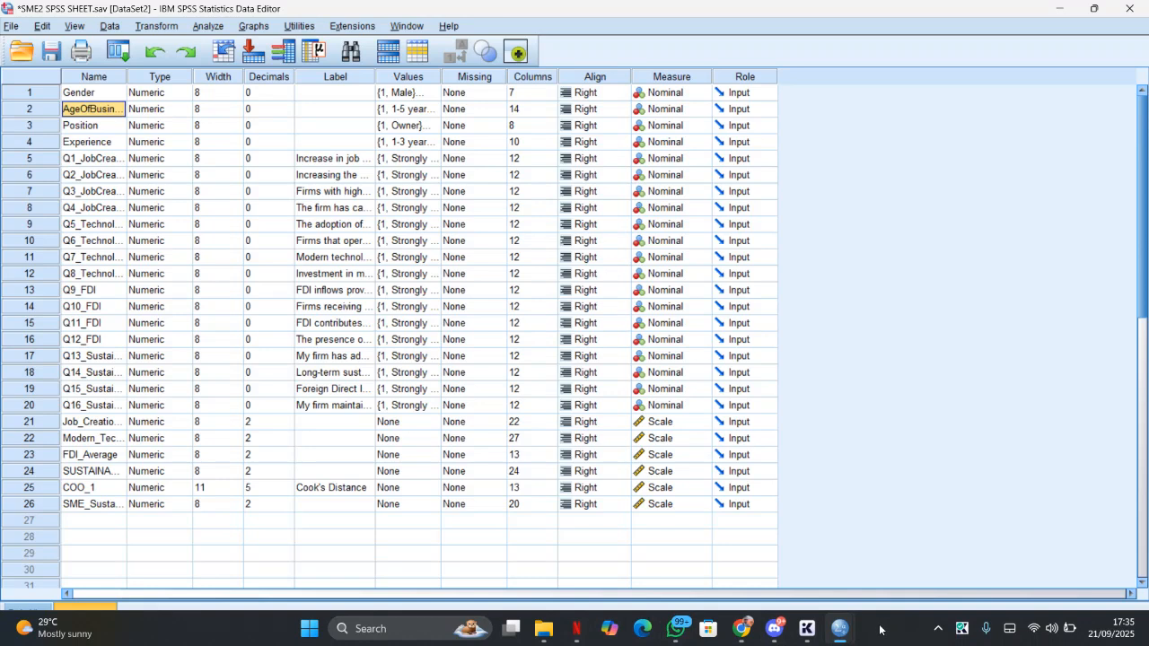
{"action": "mouse_move", "coordinate": [845, 635]}
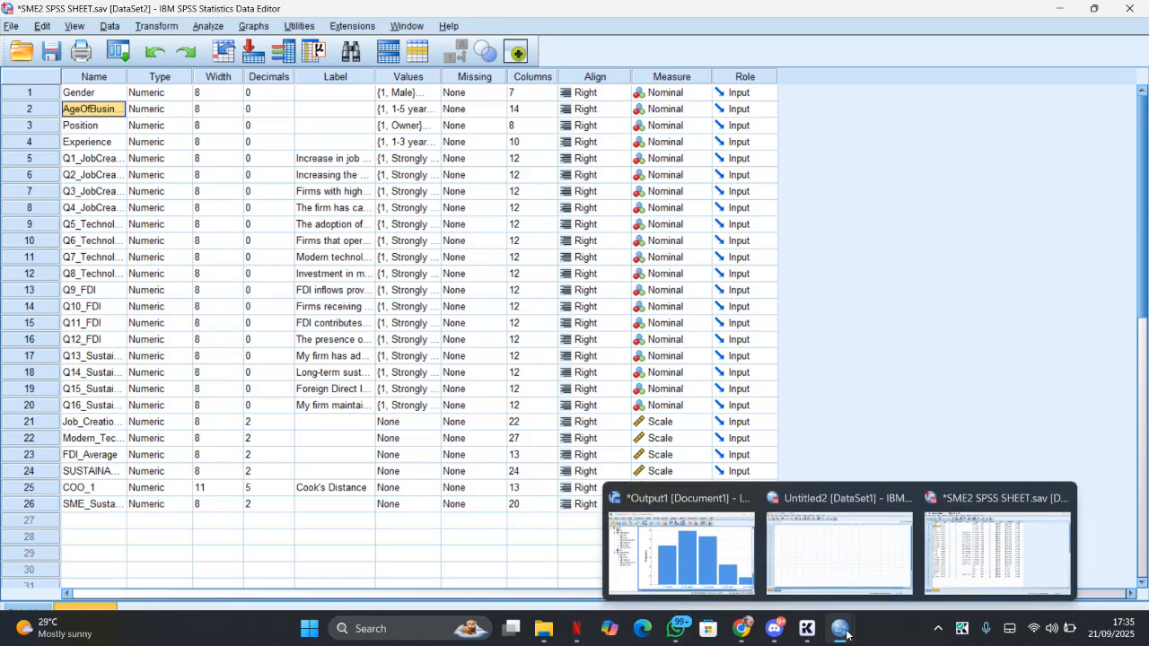
{"action": "mouse_move", "coordinate": [714, 550]}
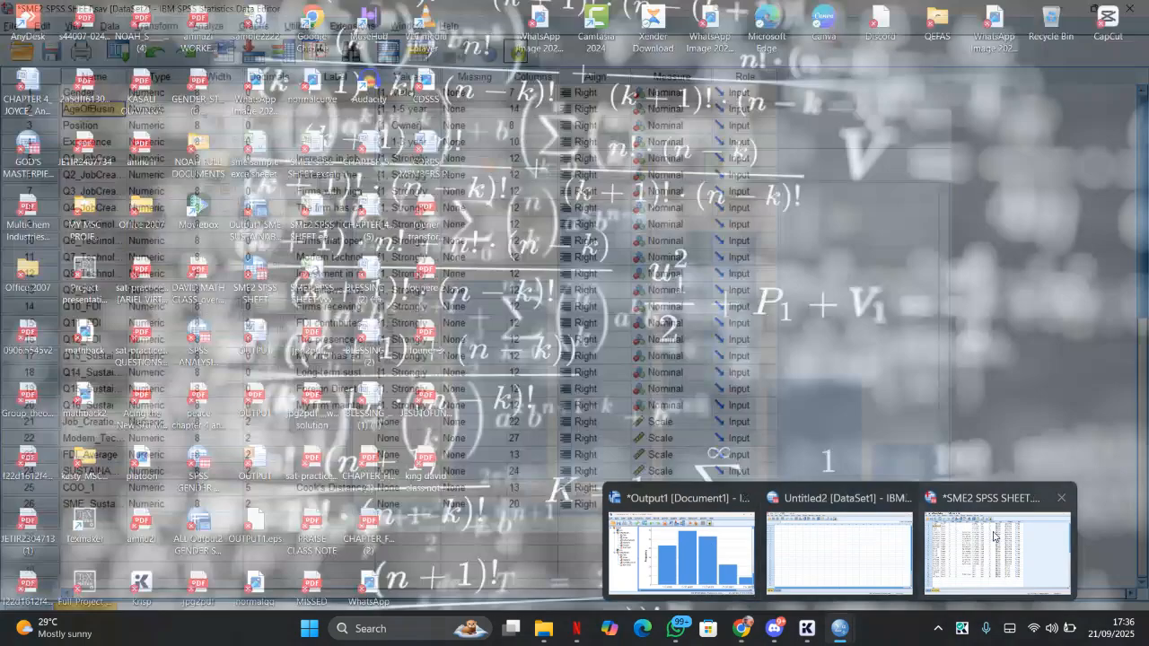
{"action": "mouse_move", "coordinate": [996, 539]}
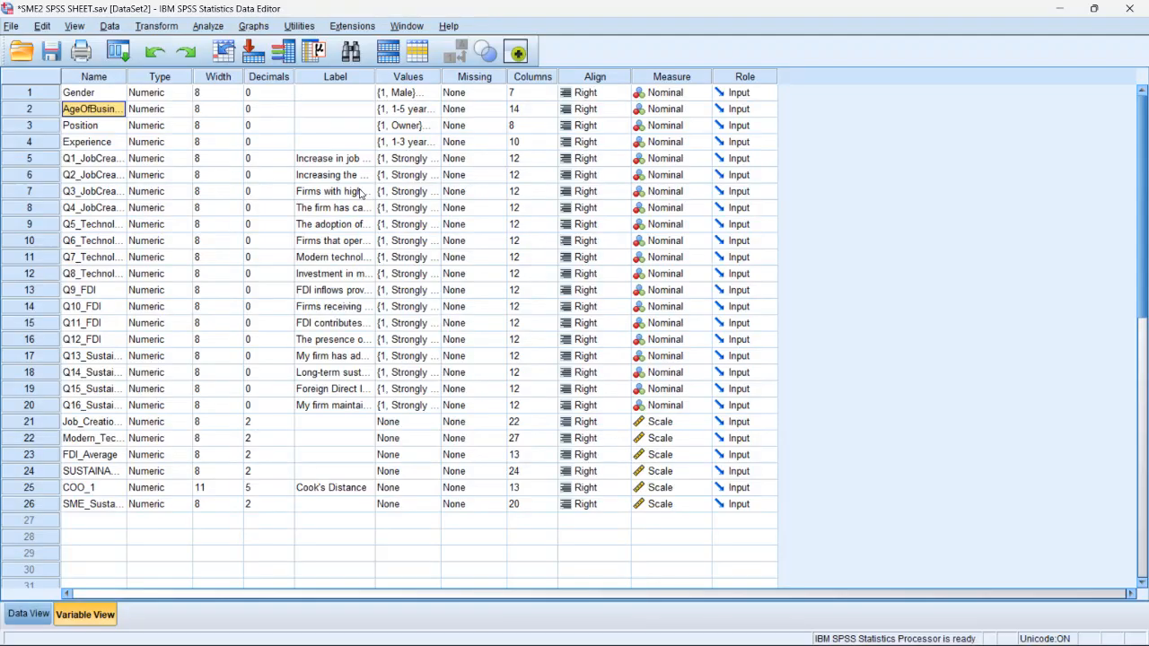
{"action": "left_click", "coordinate": [199, 28]}
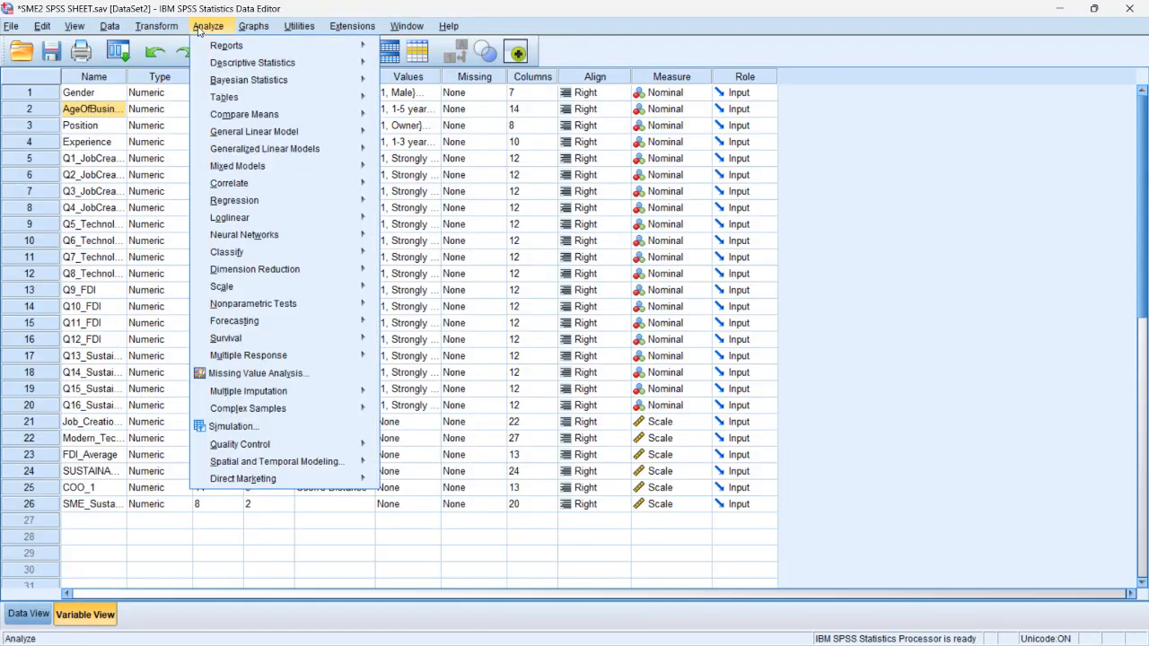
{"action": "mouse_move", "coordinate": [269, 63]}
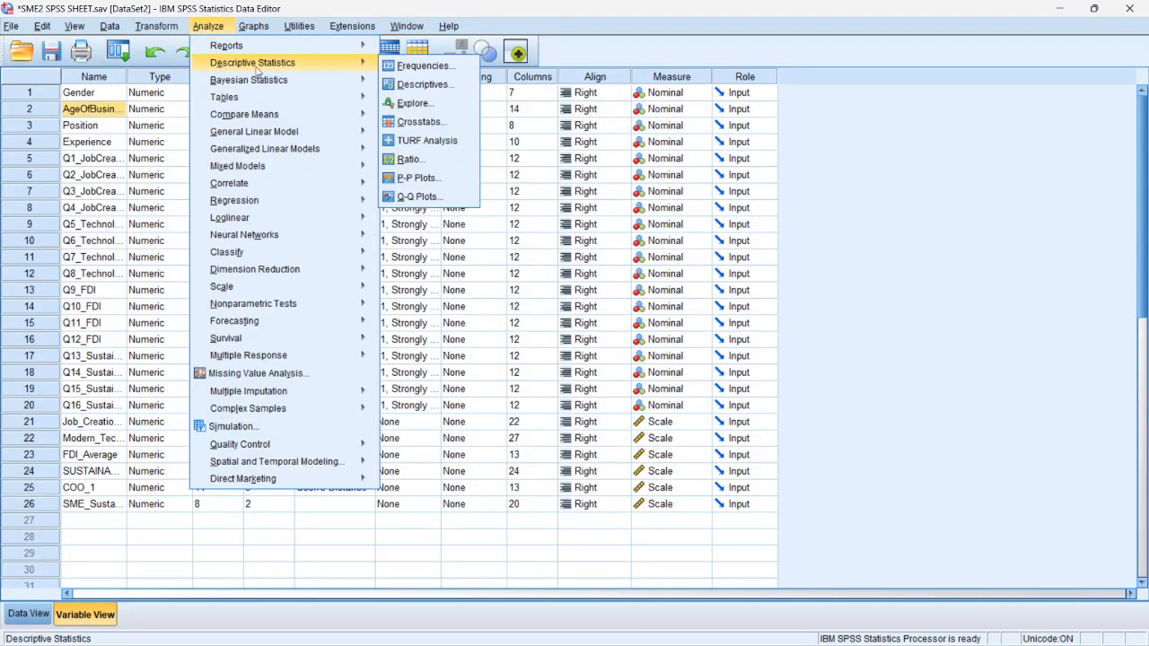
{"action": "left_click", "coordinate": [402, 65]}
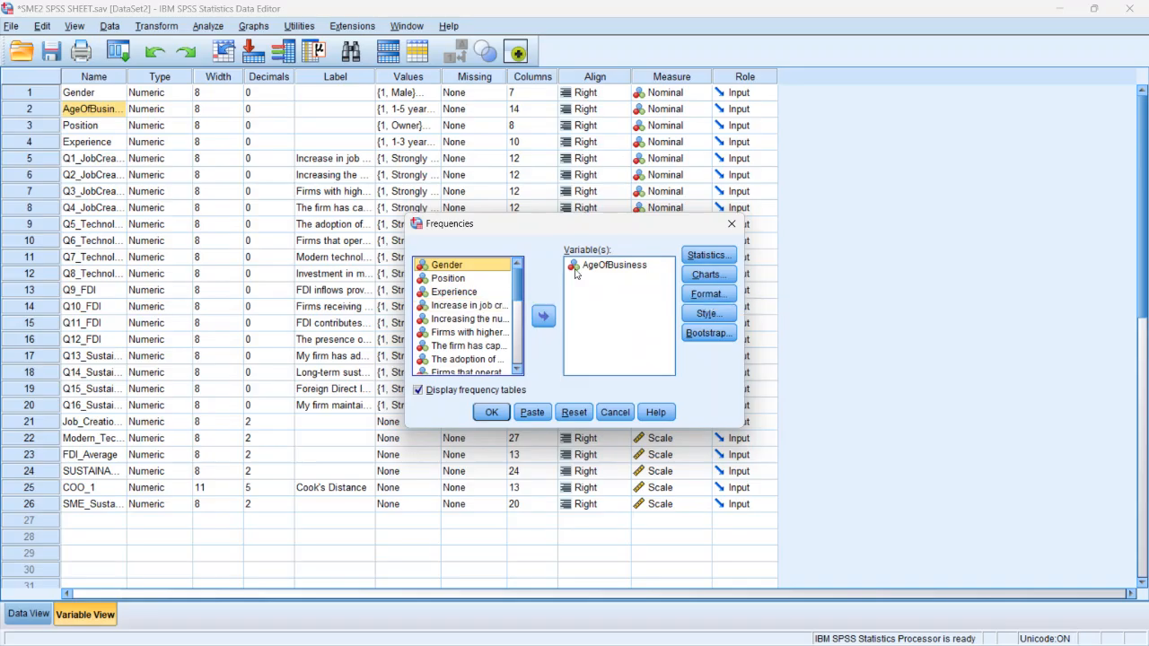
{"action": "left_click", "coordinate": [628, 419]}
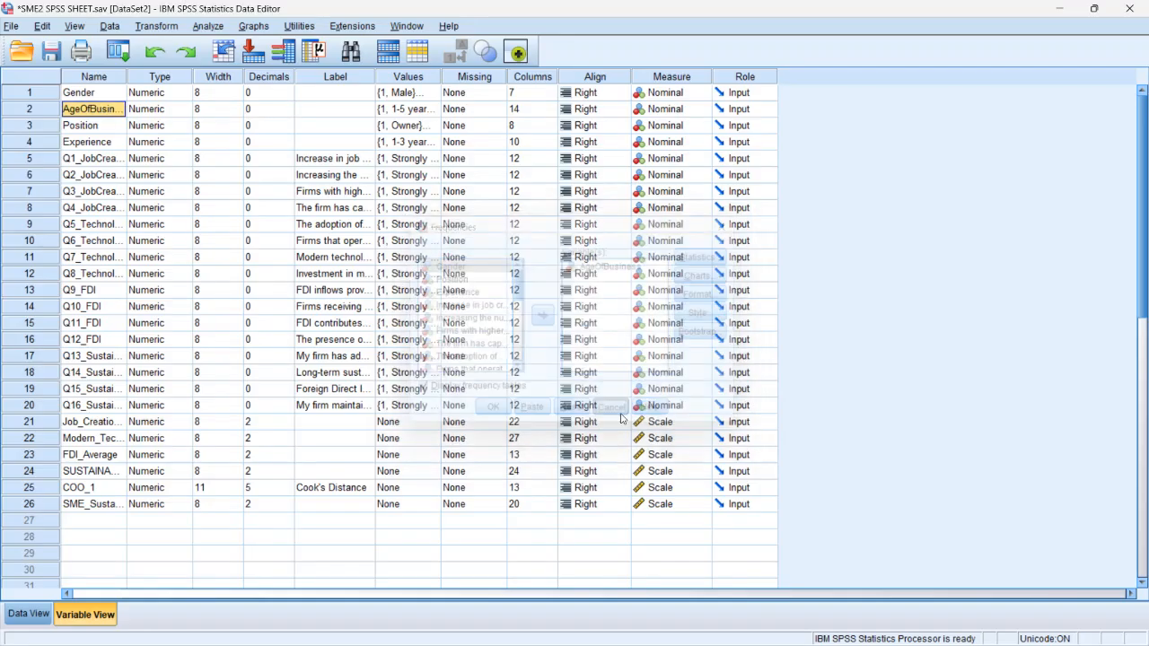
{"action": "left_click", "coordinate": [207, 27]}
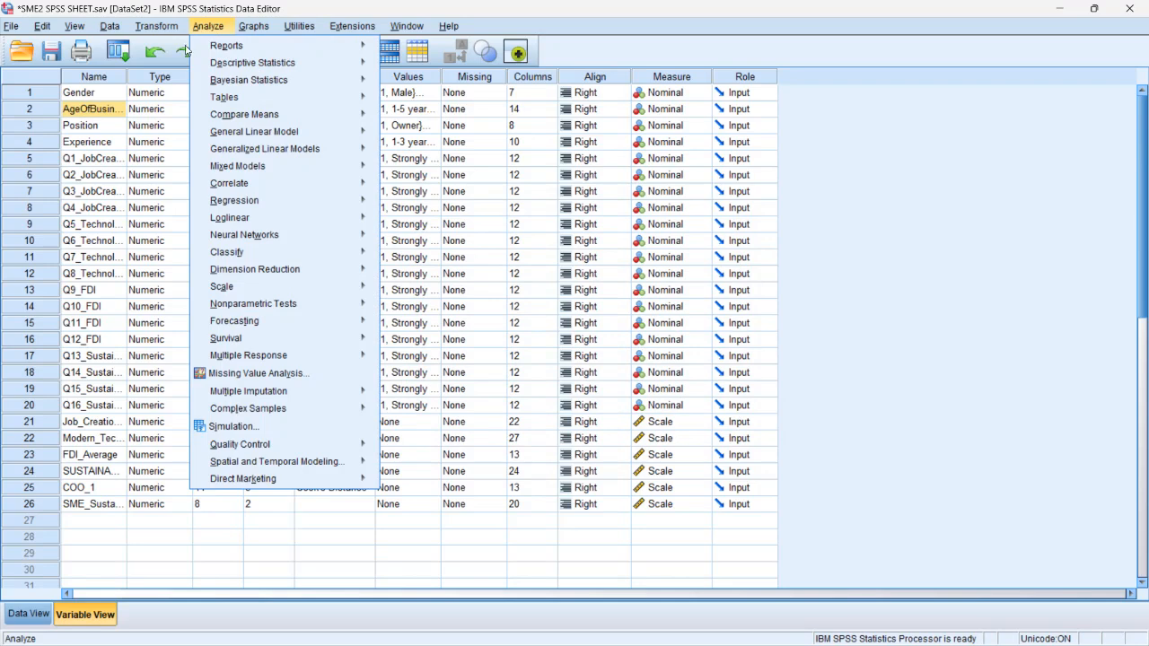
{"action": "left_click", "coordinate": [204, 552]}
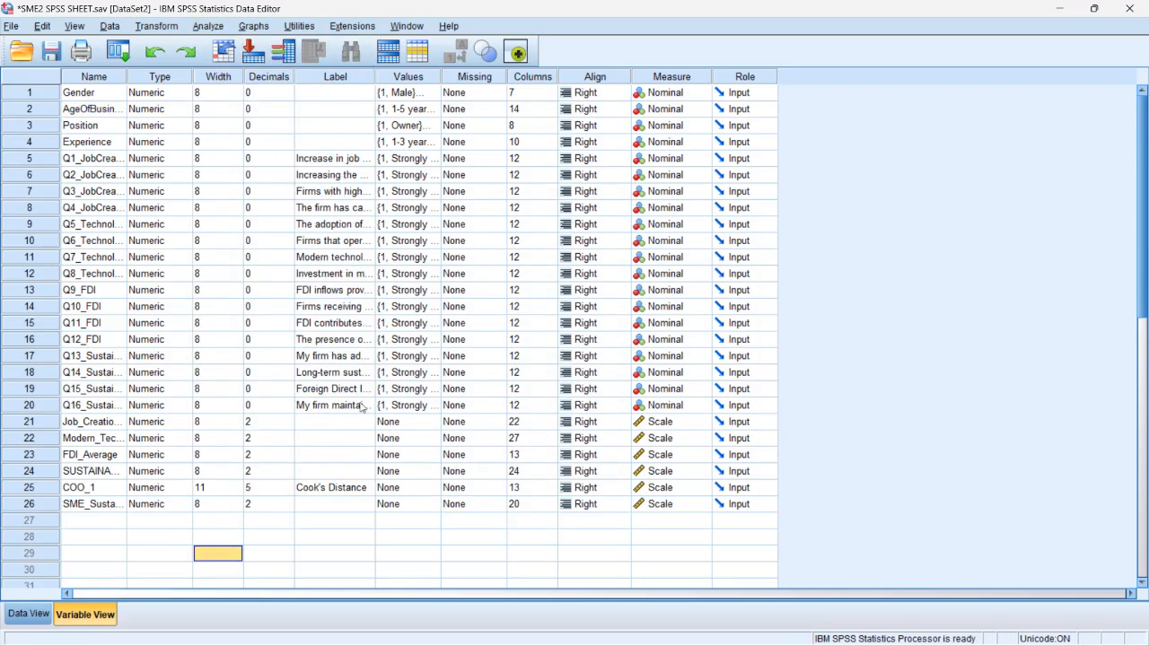
- Examine the case data across the job creation, technology, FDI and sustainability question columns and their average columns
{"action": "left_click", "coordinate": [29, 614]}
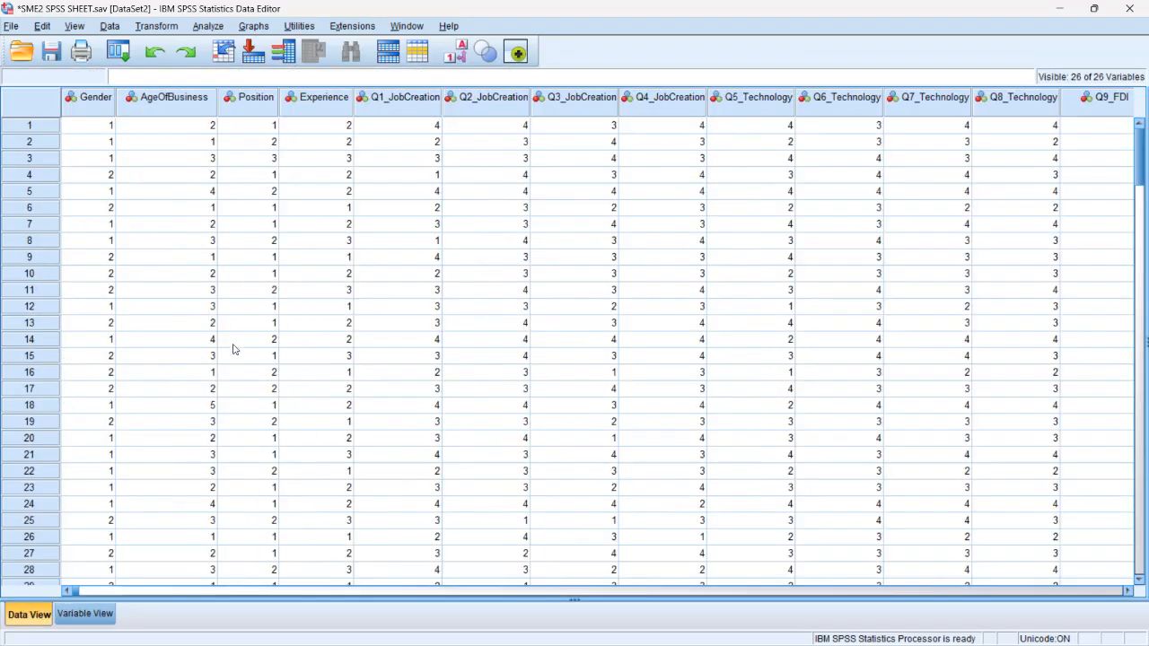
{"action": "left_click_drag", "start_coordinate": [79, 597], "coordinate": [718, 523]}
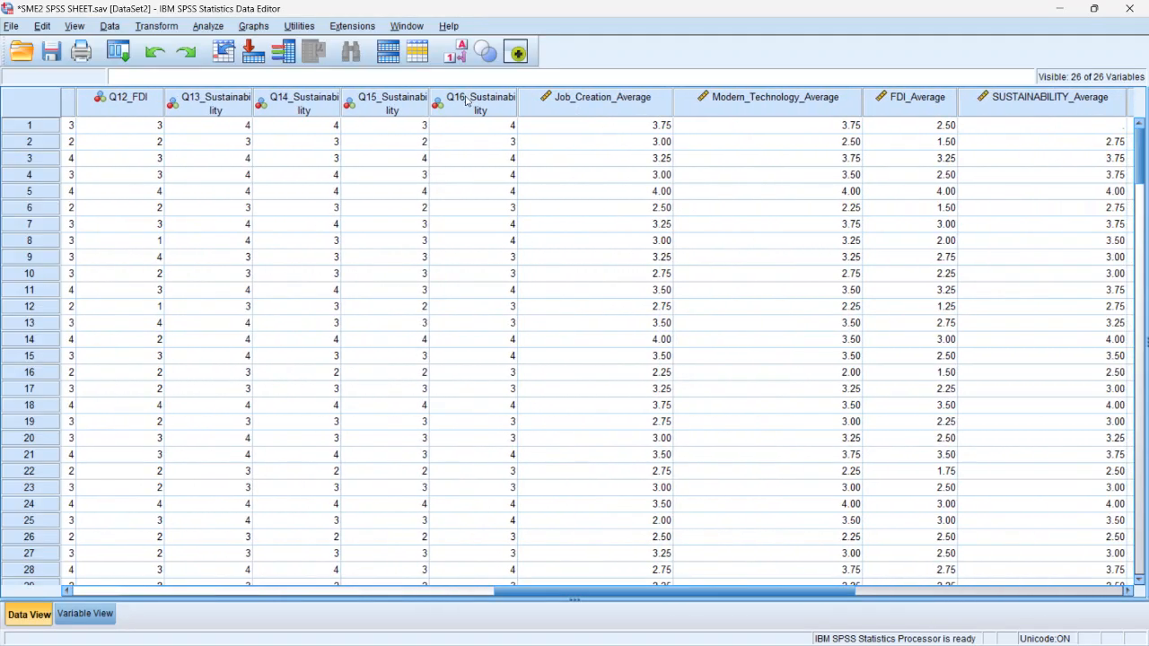
{"action": "mouse_move", "coordinate": [465, 101]}
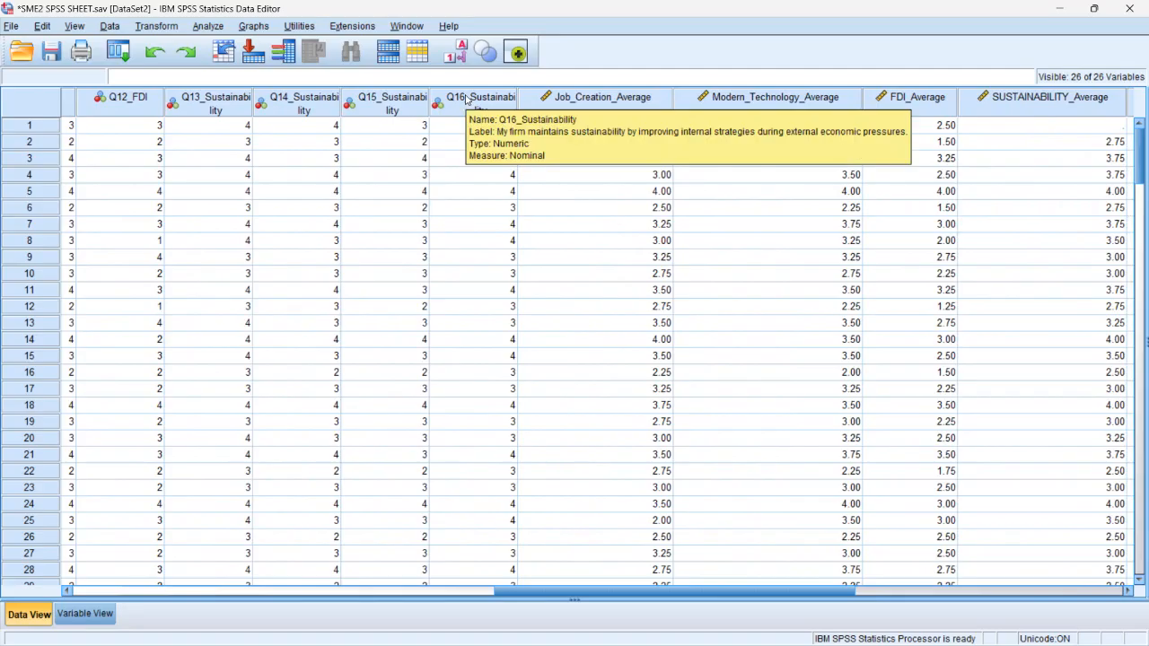
{"action": "mouse_move", "coordinate": [593, 100]}
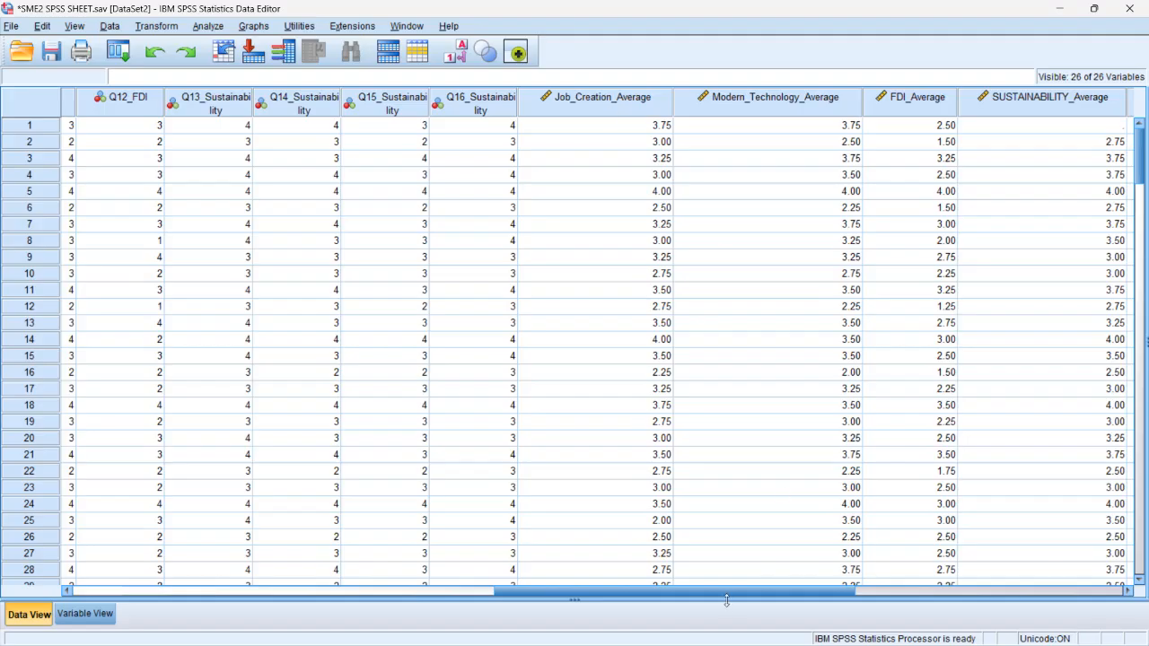
{"action": "left_click_drag", "start_coordinate": [729, 600], "coordinate": [349, 569]}
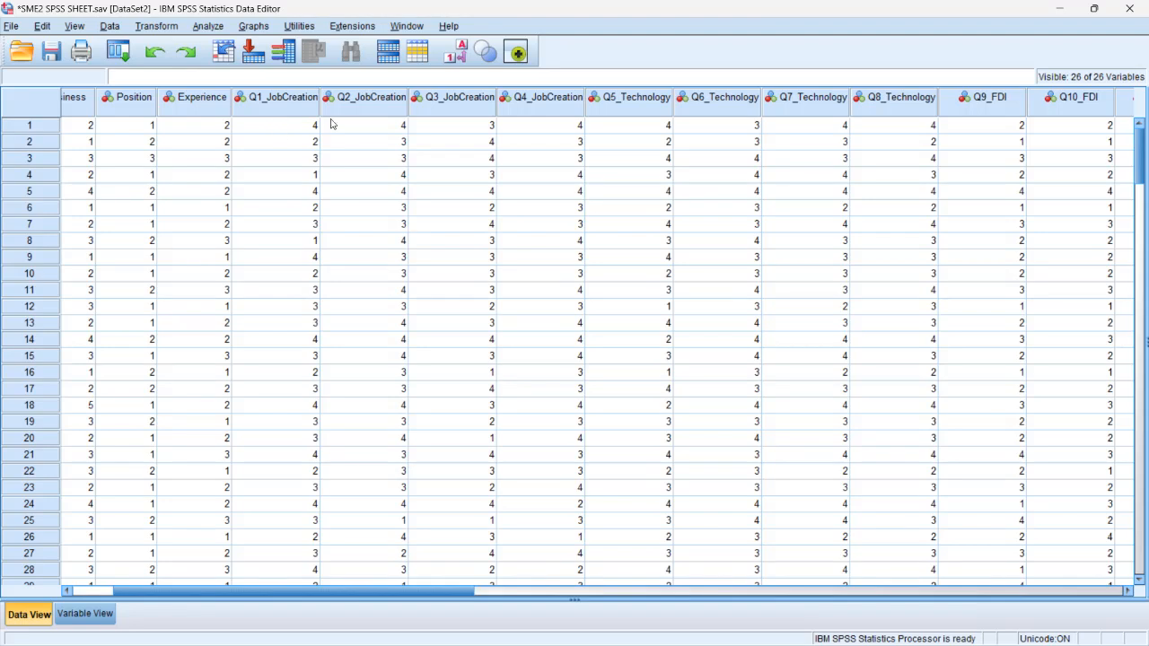
{"action": "mouse_move", "coordinate": [563, 116]}
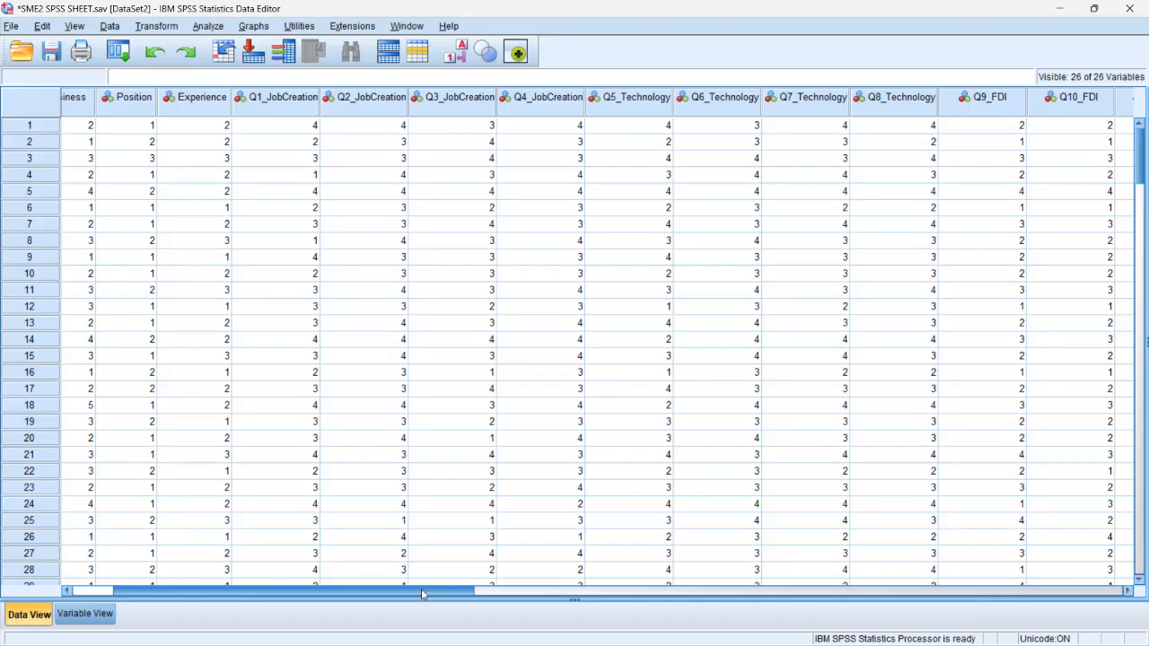
{"action": "left_click_drag", "start_coordinate": [421, 589], "coordinate": [854, 571]}
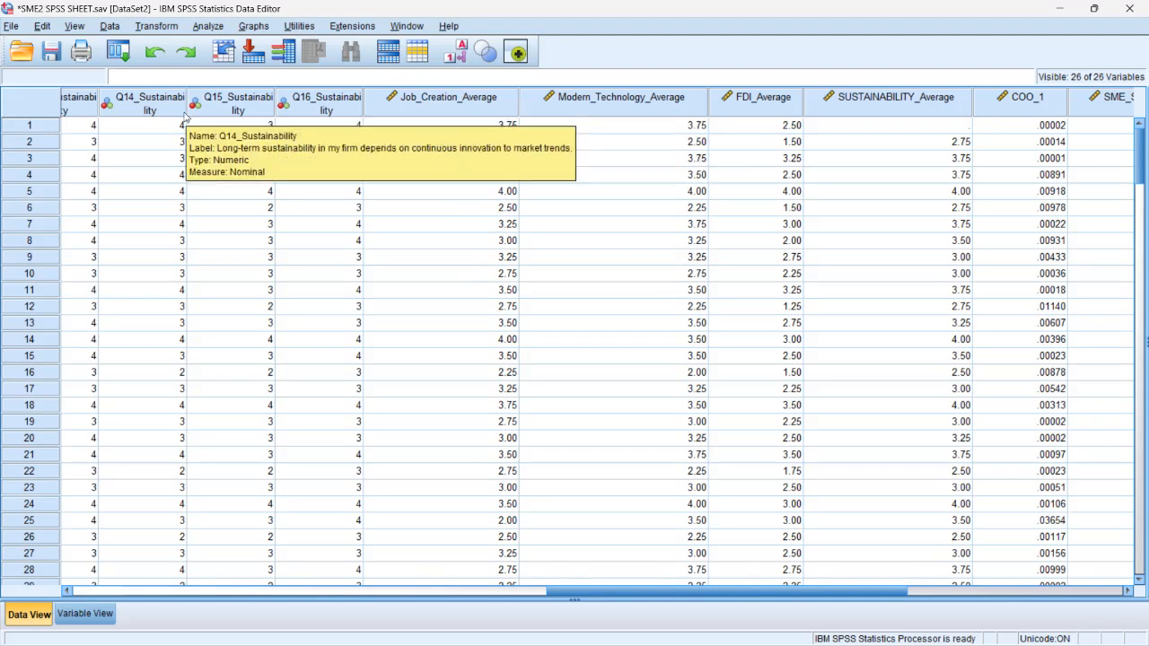
- Start a Compute Variable transformation and insert the Mean function from the All function group into the numeric expression
{"action": "left_click", "coordinate": [157, 27]}
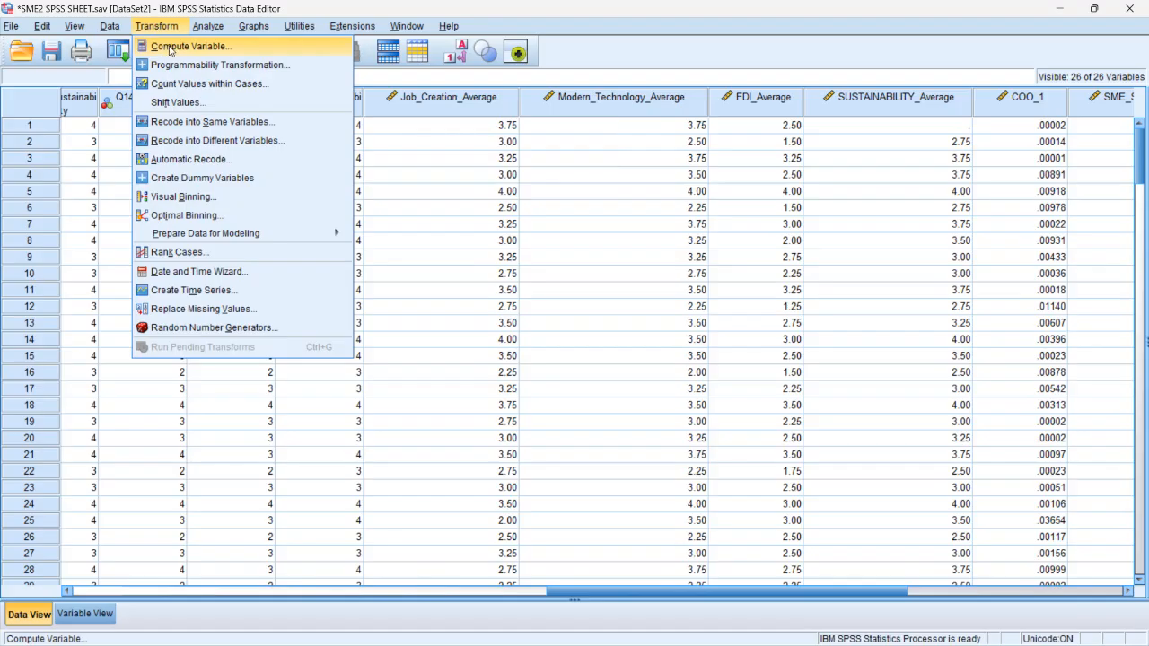
{"action": "left_click", "coordinate": [182, 47]}
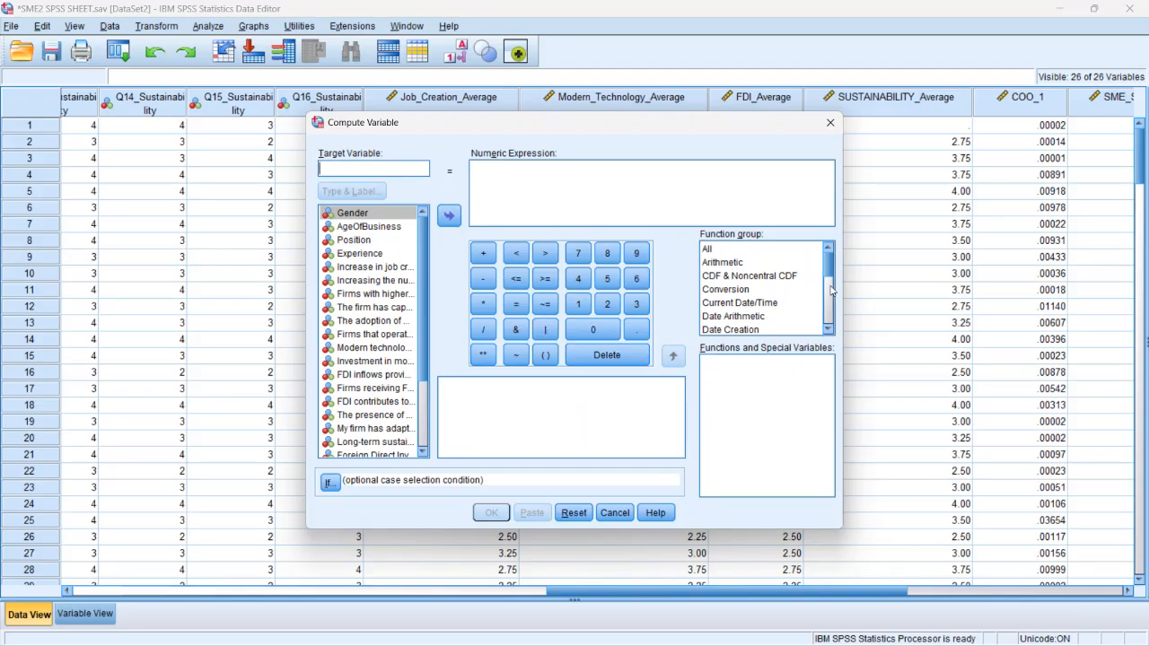
{"action": "mouse_move", "coordinate": [828, 272]}
{"action": "left_mouse_down"}
{"action": "mouse_move", "coordinate": [827, 325]}
{"action": "mouse_move", "coordinate": [824, 260]}
{"action": "left_mouse_up"}
{"action": "left_click", "coordinate": [708, 250]}
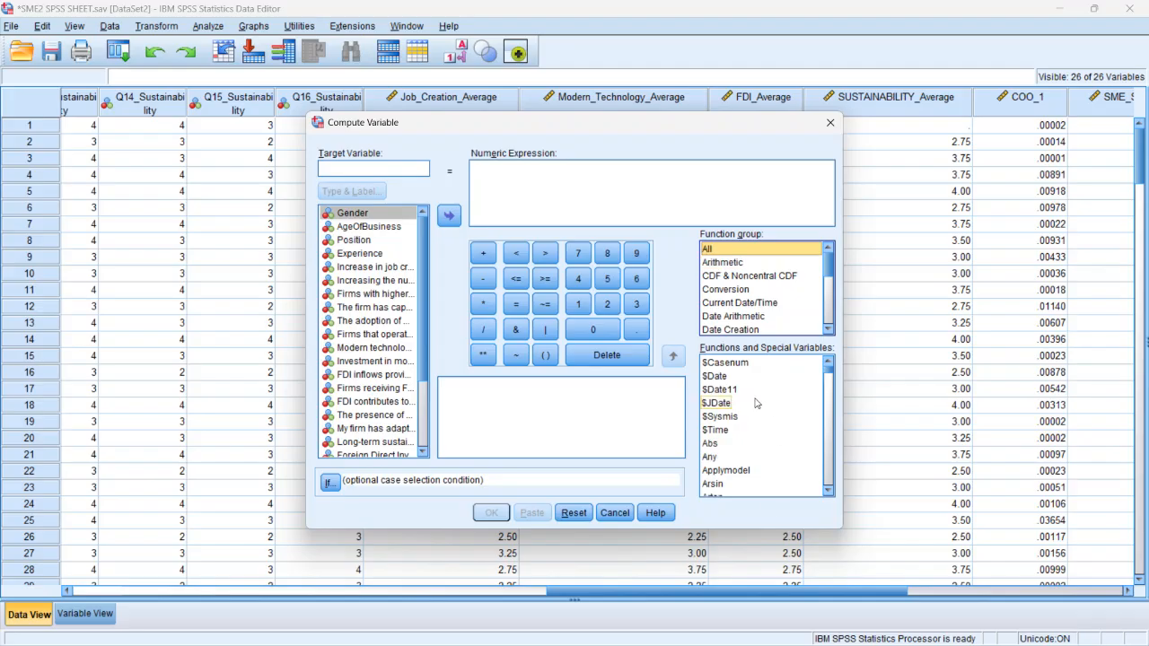
{"action": "left_click_drag", "start_coordinate": [831, 377], "coordinate": [832, 427]}
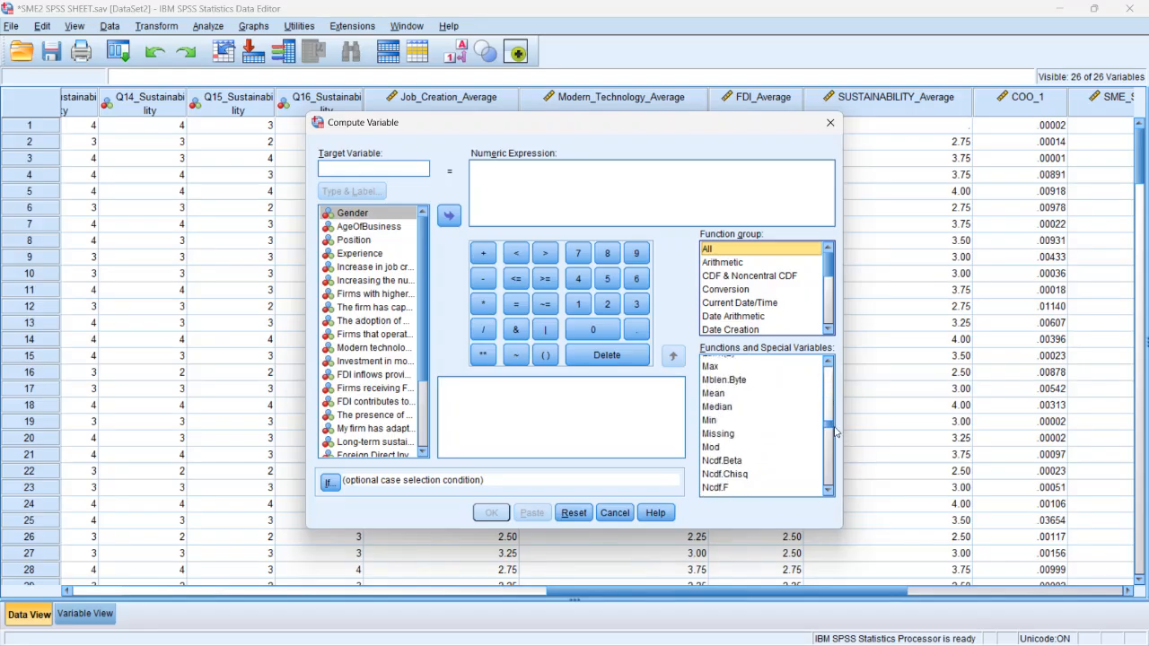
{"action": "left_click", "coordinate": [715, 395]}
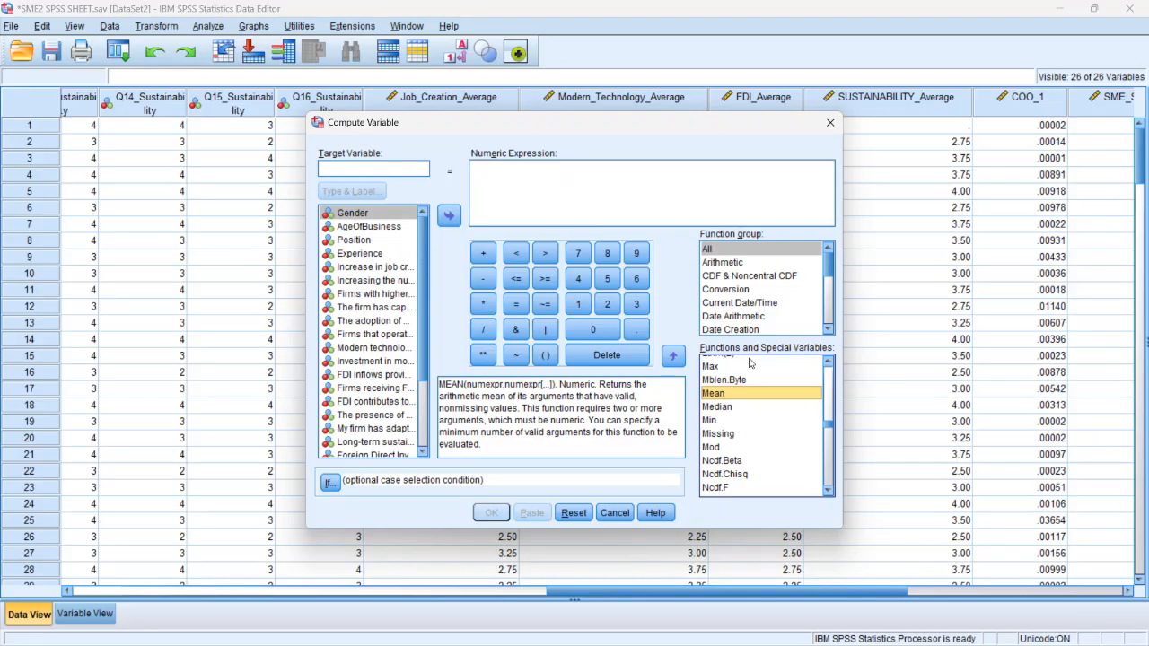
{"action": "left_click", "coordinate": [672, 358]}
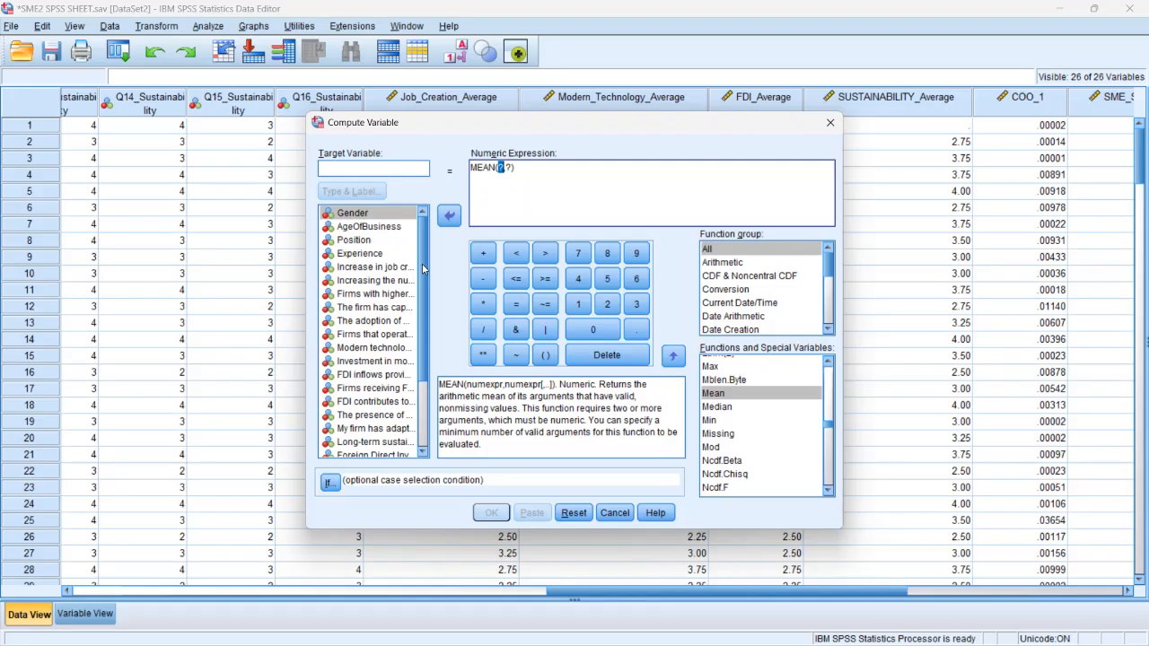
{"action": "scroll", "coordinate": [423, 269], "scroll_direction": "down", "scroll_amount": 1}
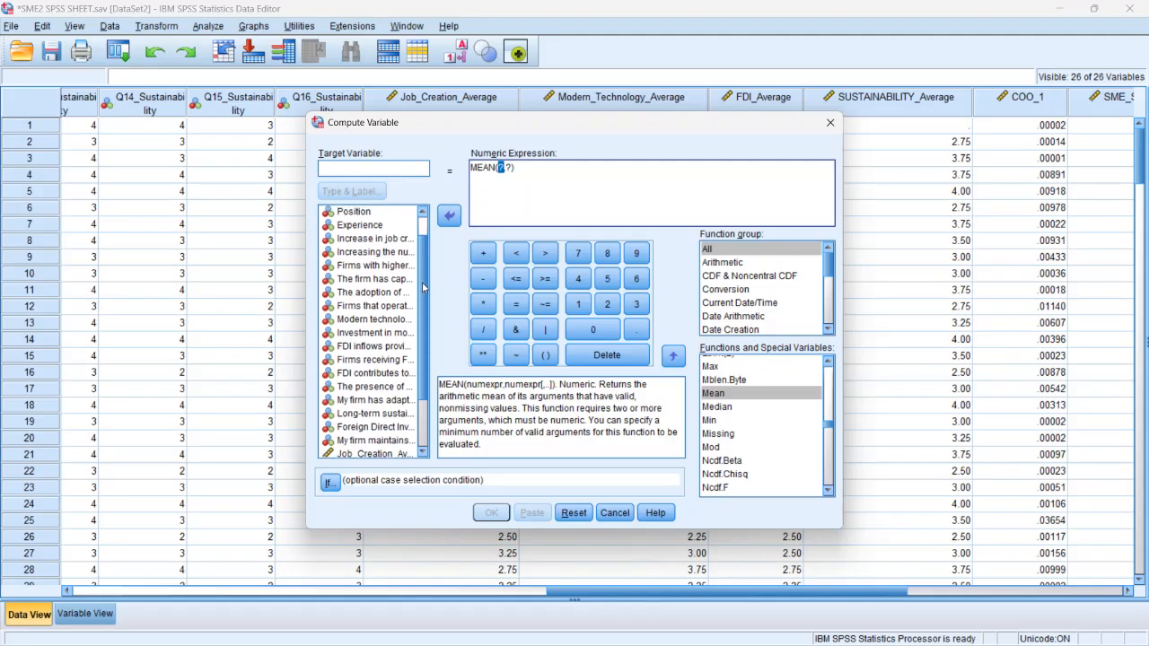
{"action": "left_click", "coordinate": [380, 238]}
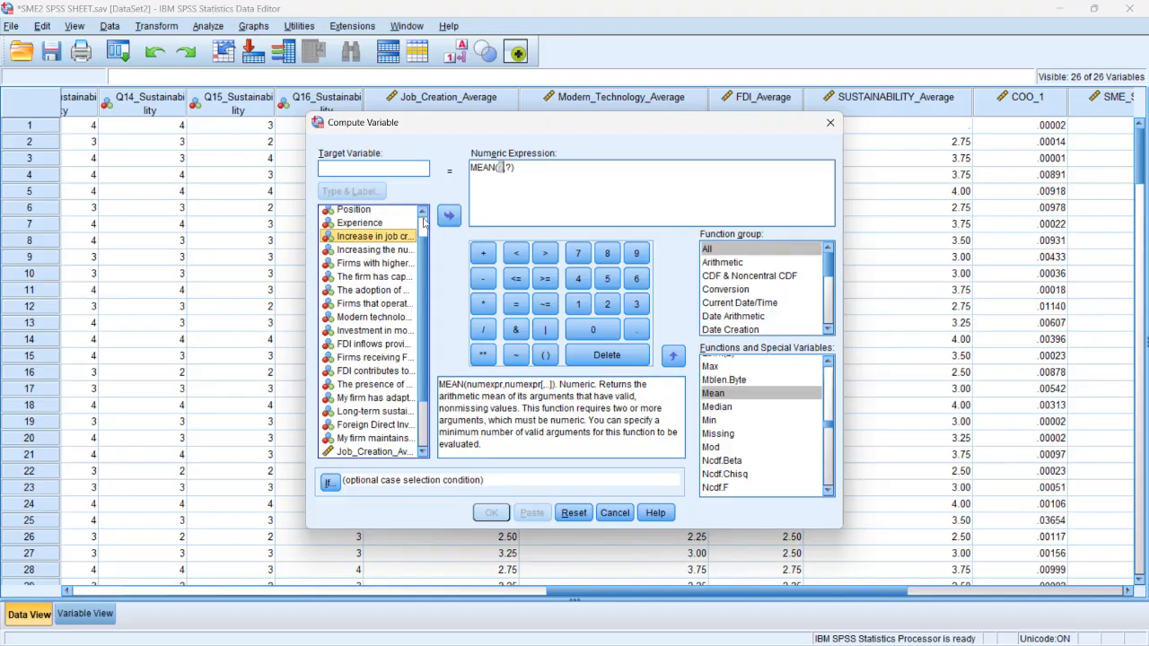
{"action": "left_click", "coordinate": [368, 237]}
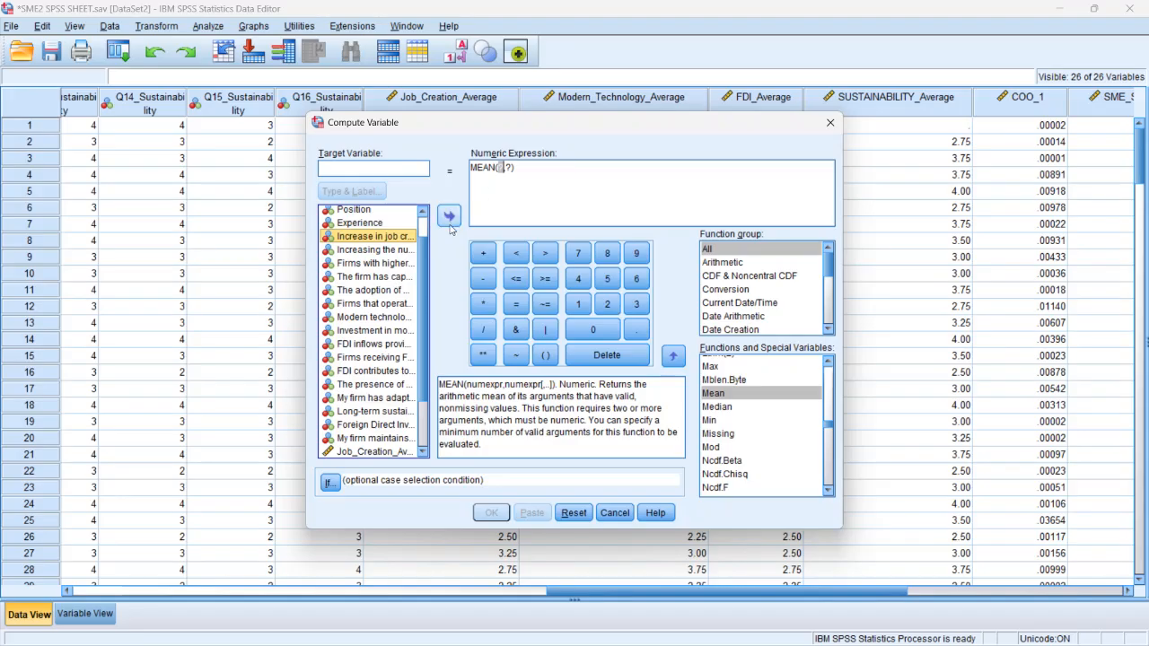
{"action": "left_click", "coordinate": [351, 250]}
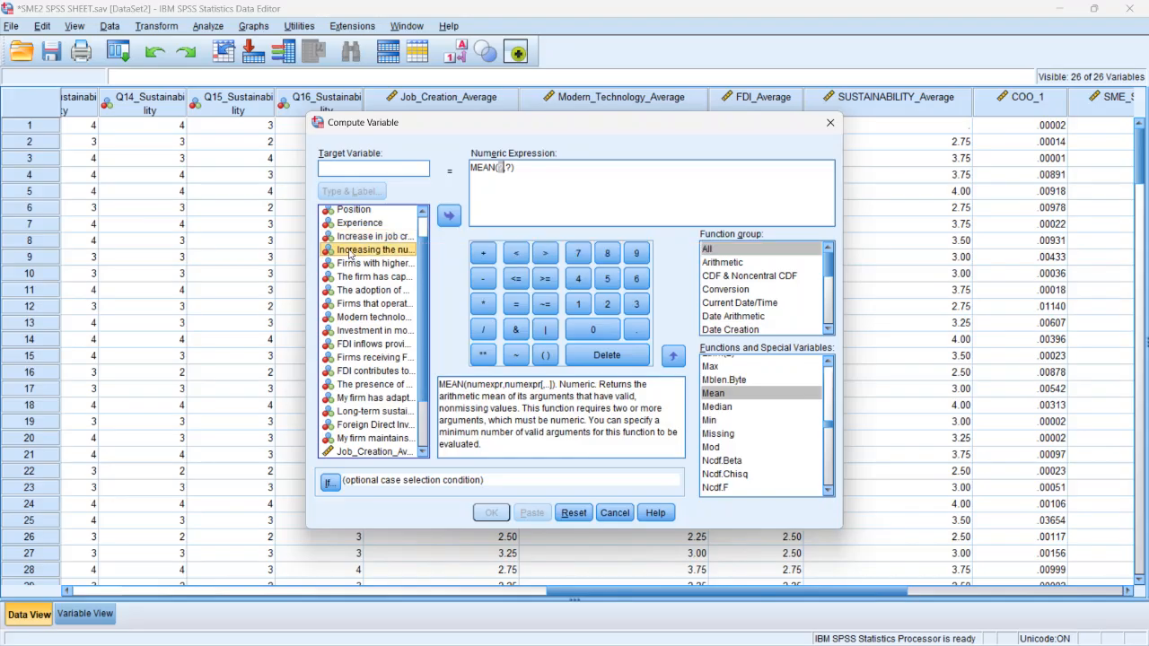
{"action": "left_click", "coordinate": [351, 236]}
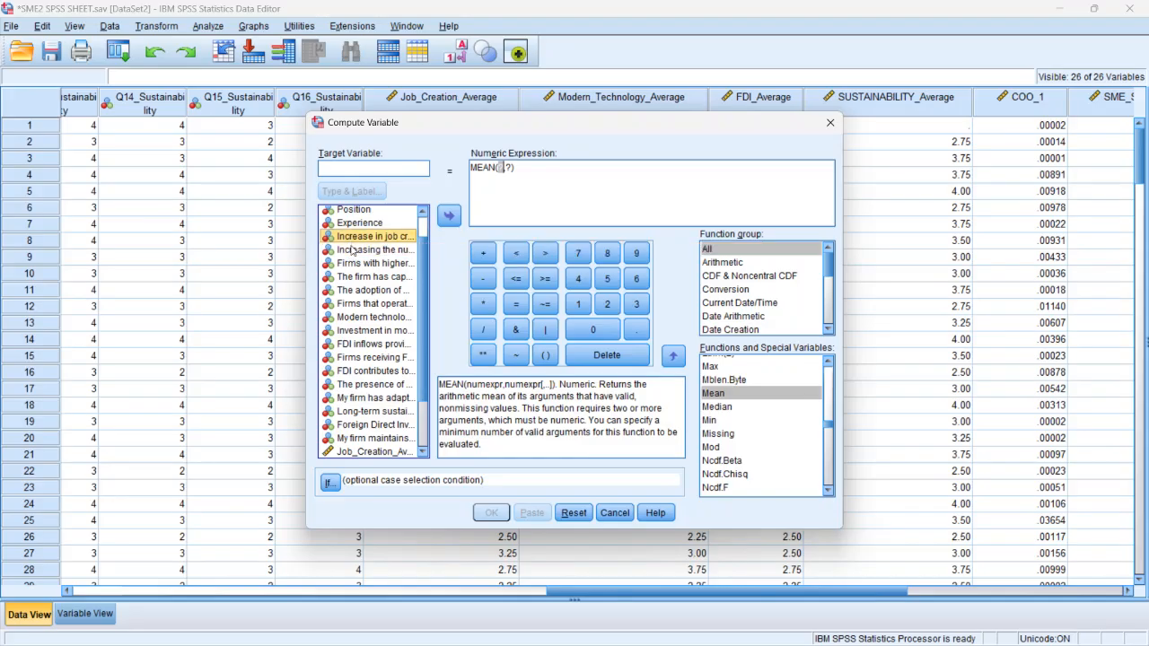
{"action": "left_click", "coordinate": [352, 249]}
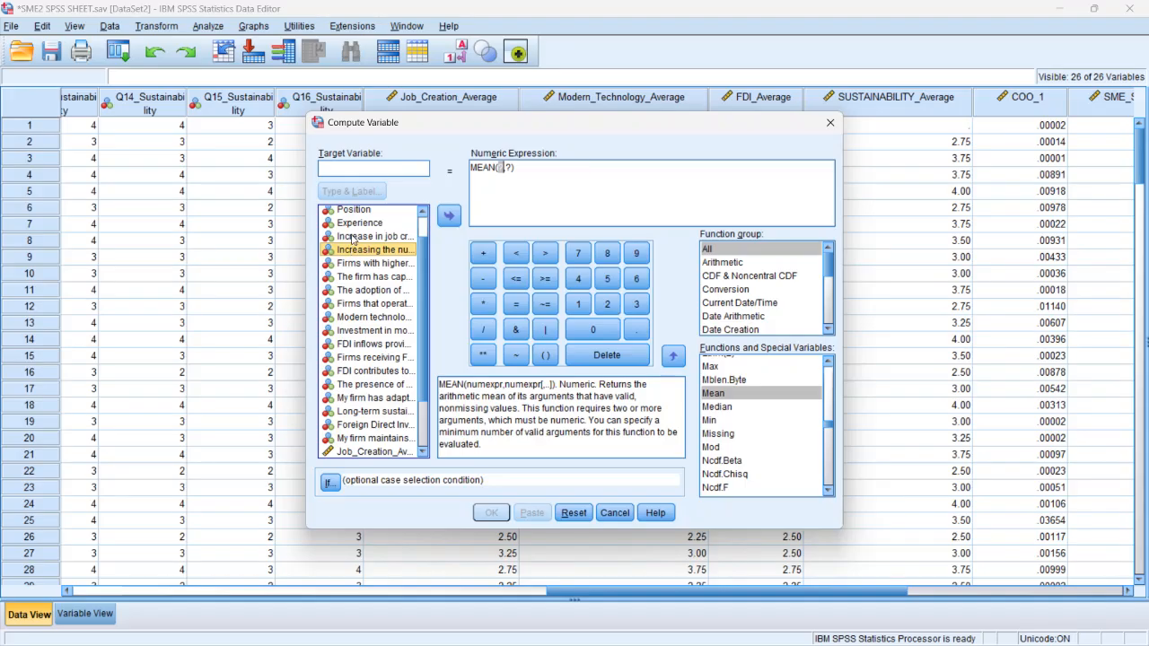
{"action": "left_click", "coordinate": [351, 236]}
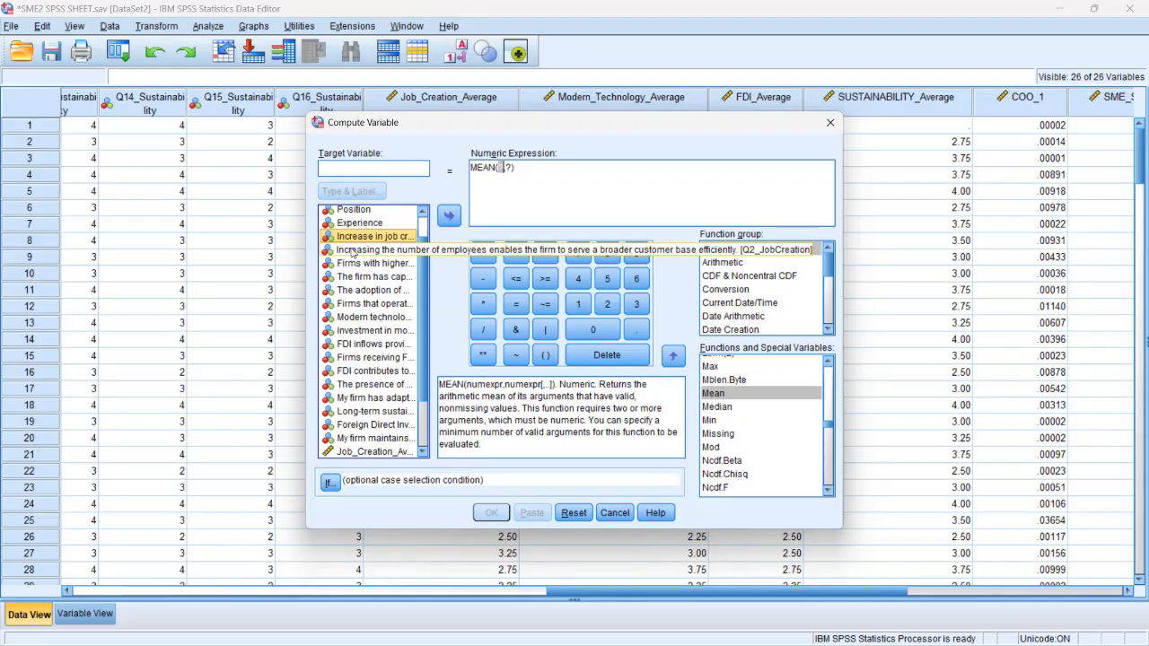
{"action": "left_click", "coordinate": [353, 250]}
{"action": "left_click", "coordinate": [355, 236]}
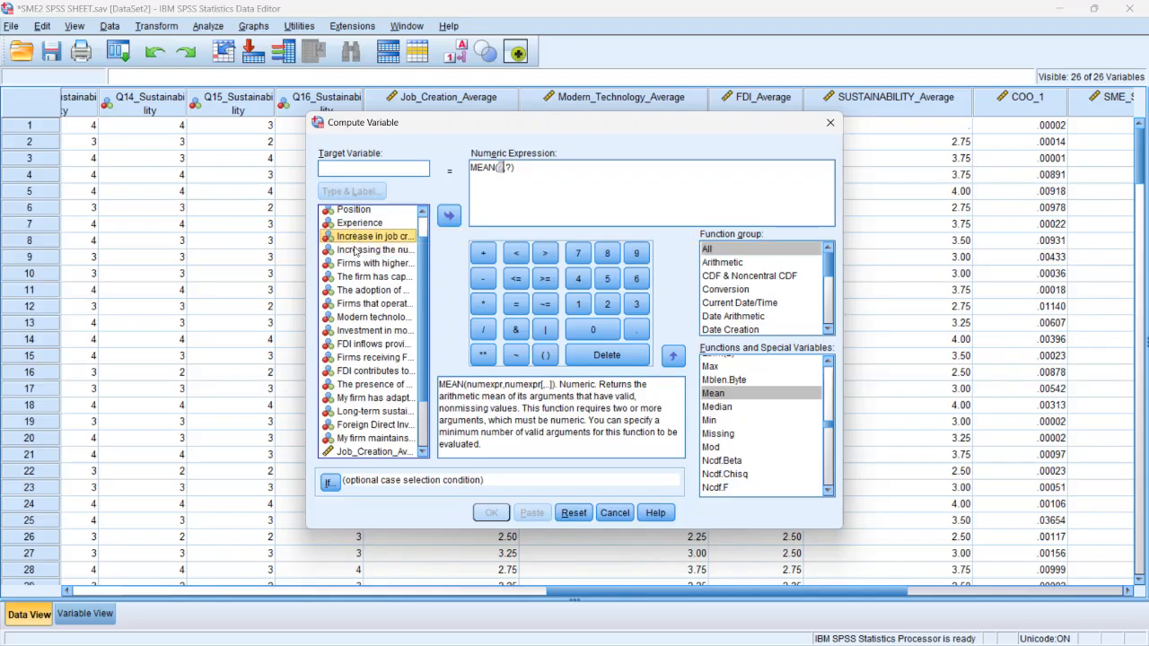
{"action": "left_click", "coordinate": [355, 250]}
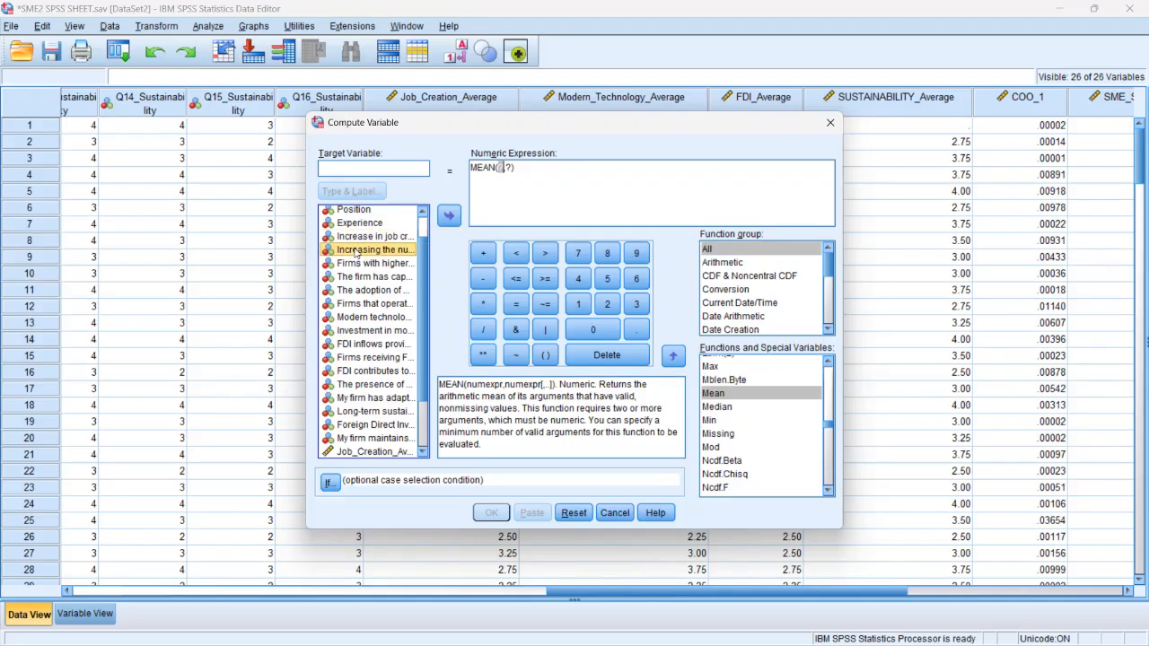
{"action": "left_click", "coordinate": [360, 237]}
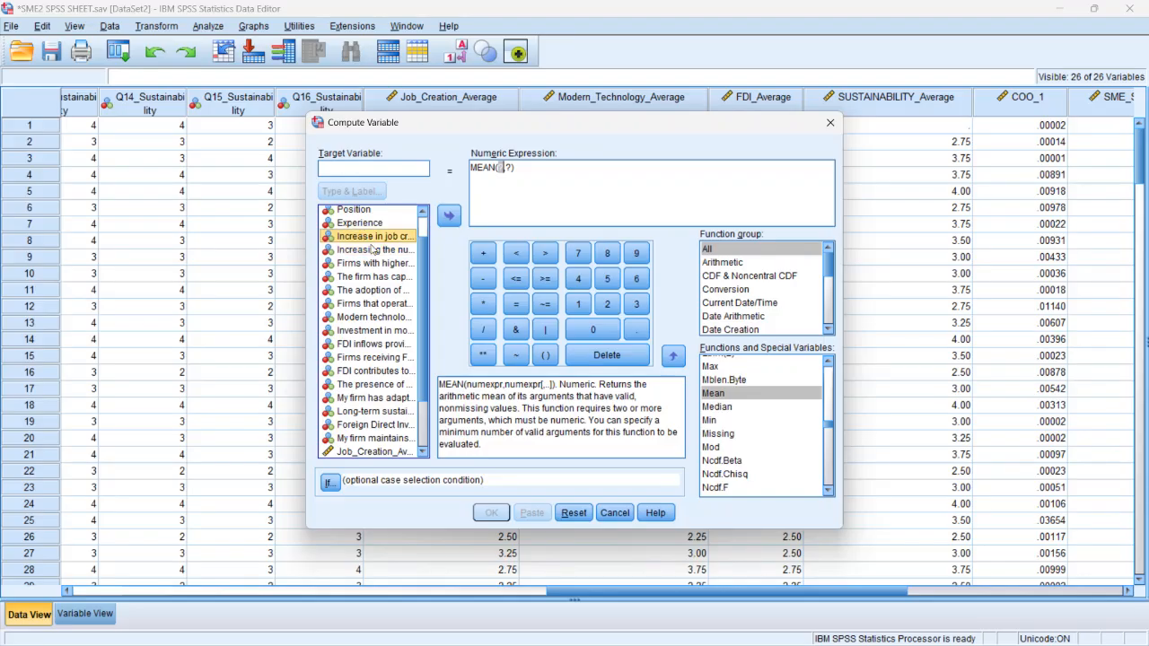
{"action": "left_click", "coordinate": [377, 250]}
{"action": "left_click", "coordinate": [378, 237]}
{"action": "right_click", "coordinate": [376, 237]}
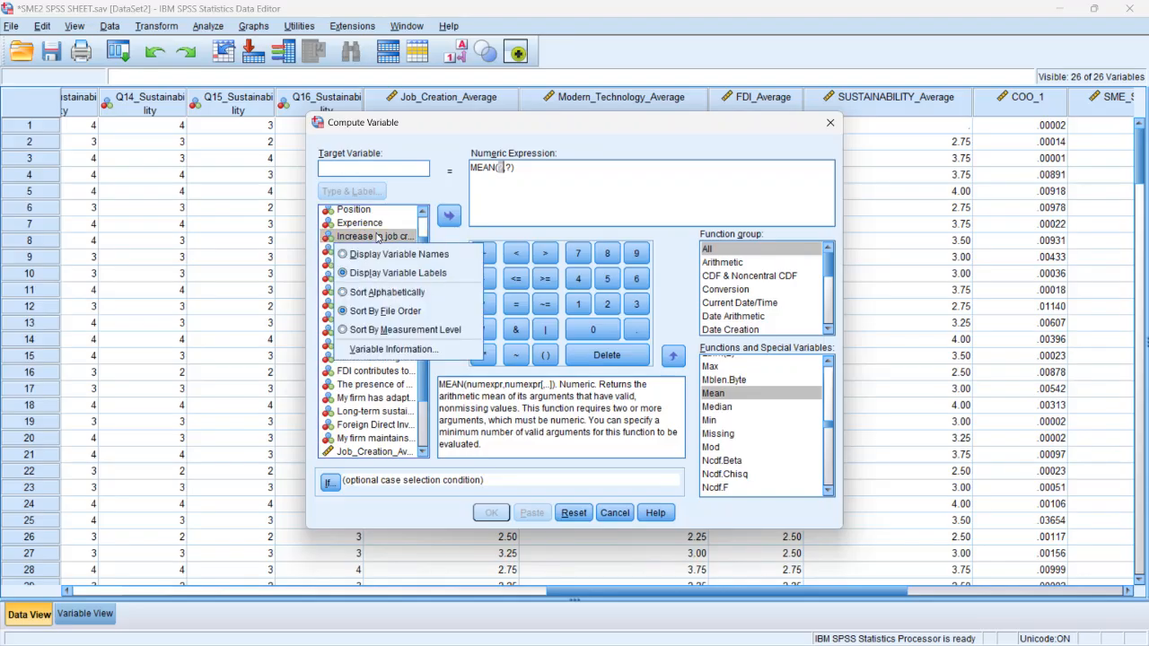
{"action": "left_click", "coordinate": [364, 238]}
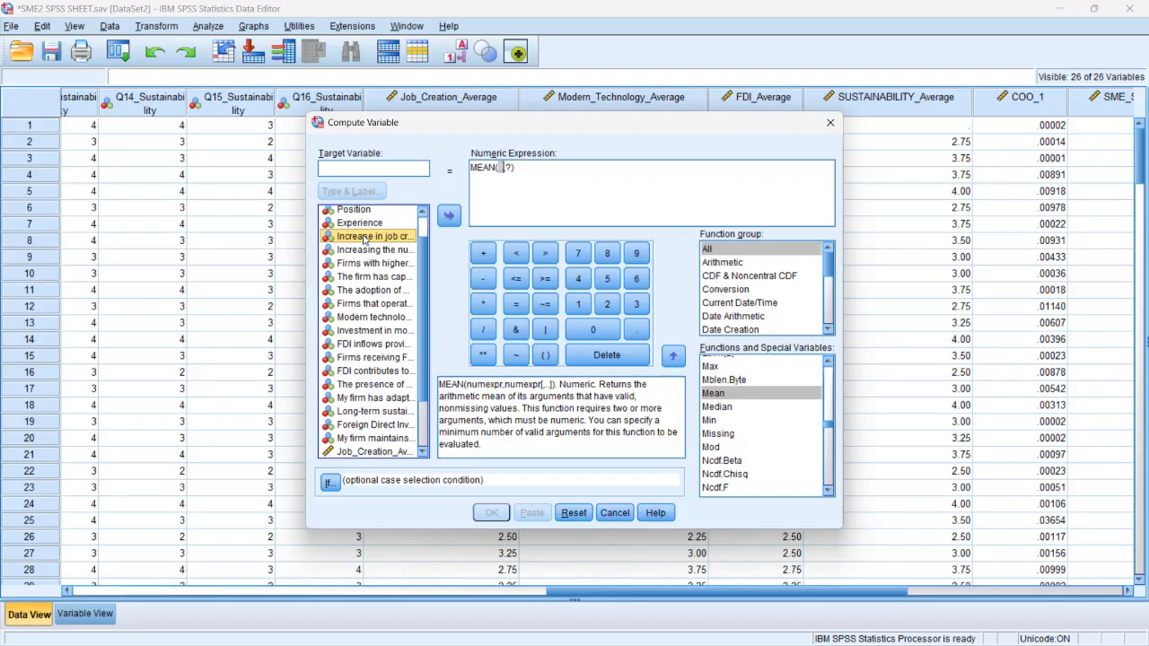
{"action": "left_click", "coordinate": [363, 250]}
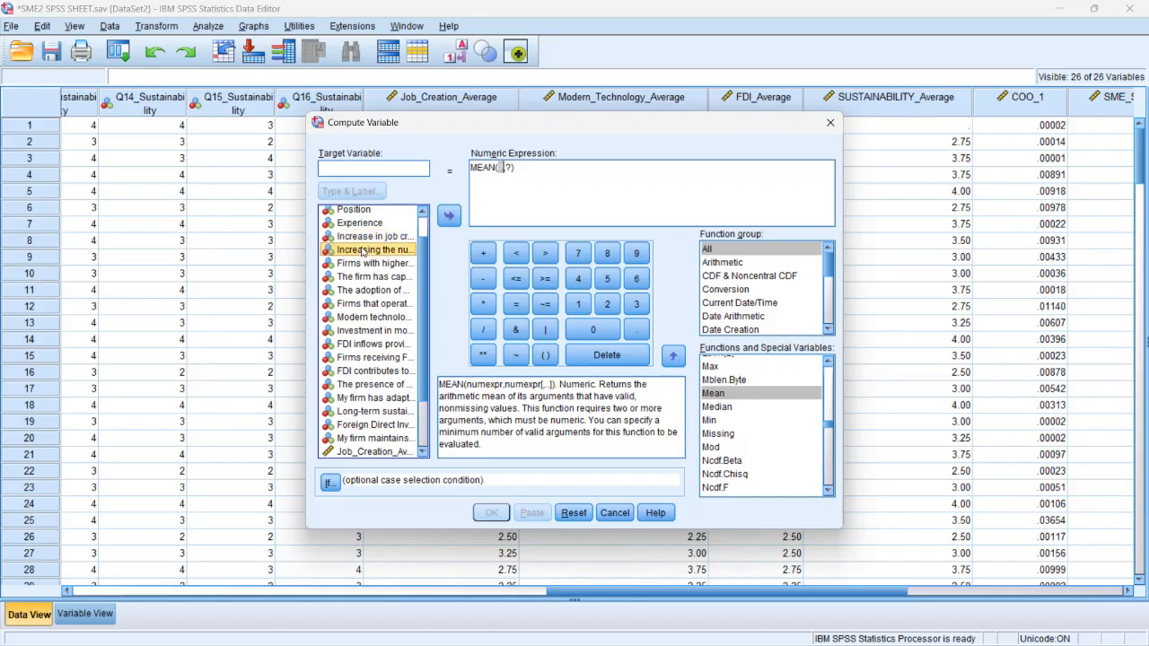
{"action": "left_click", "coordinate": [364, 237]}
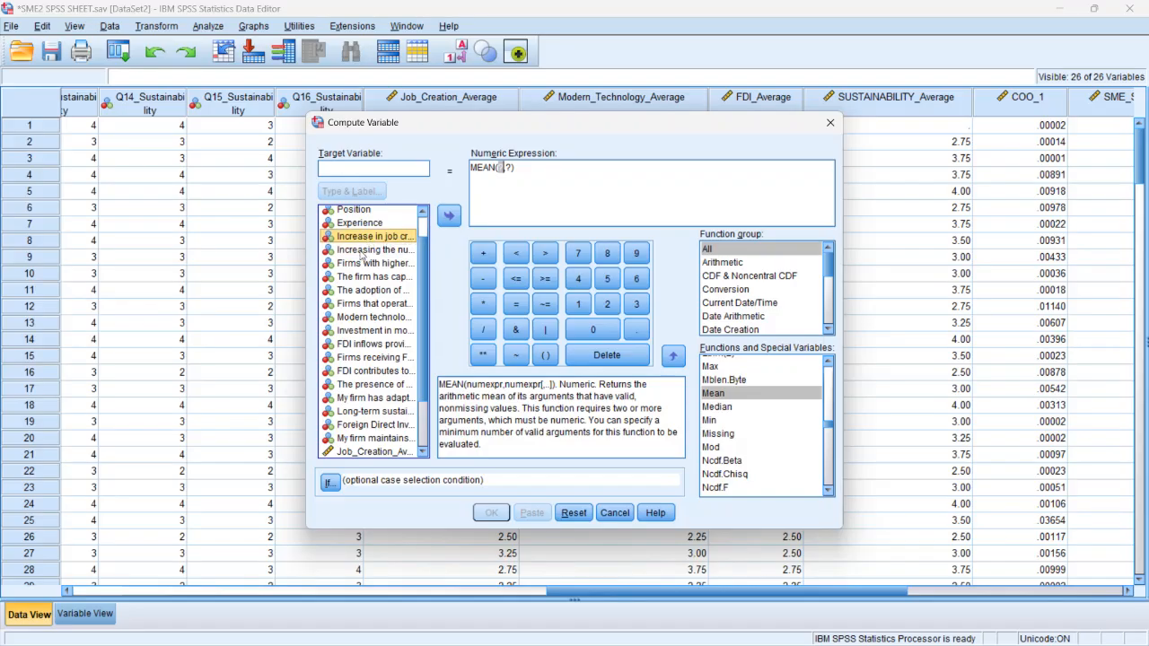
{"action": "left_click", "coordinate": [359, 253]}
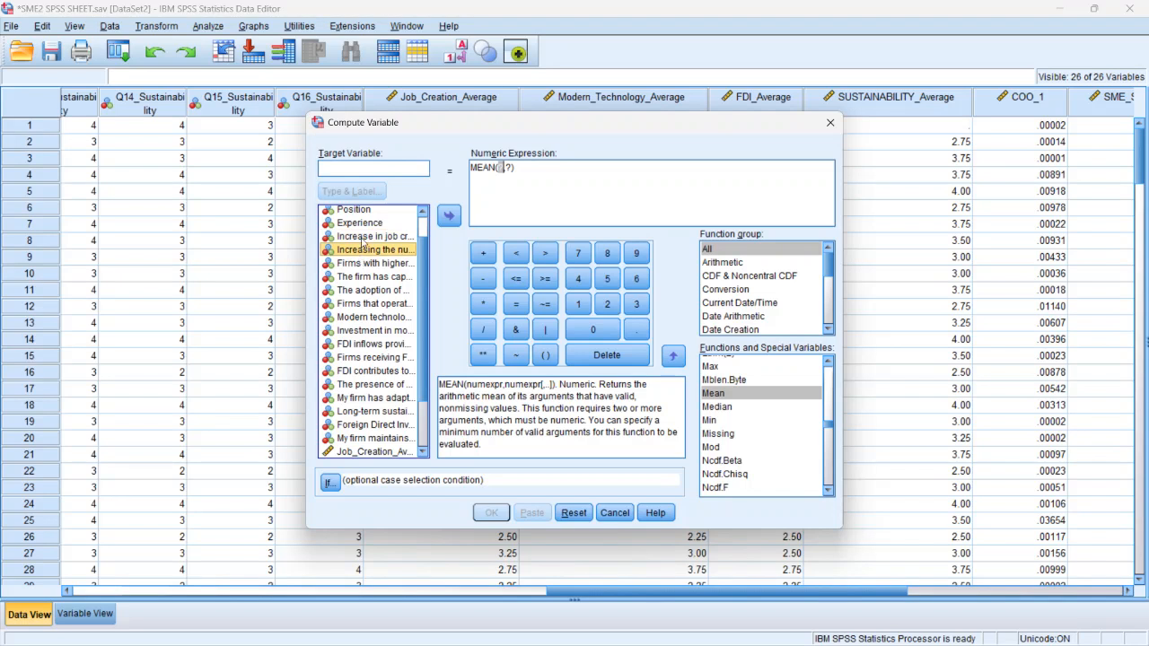
- Fill the MEAN function's arguments with Q1_JobCreation, Q2_JobCreation, Q3_JobCreation and Q4_JobCreation, separated by commas, leaving no placeholders
{"action": "left_click", "coordinate": [363, 237]}
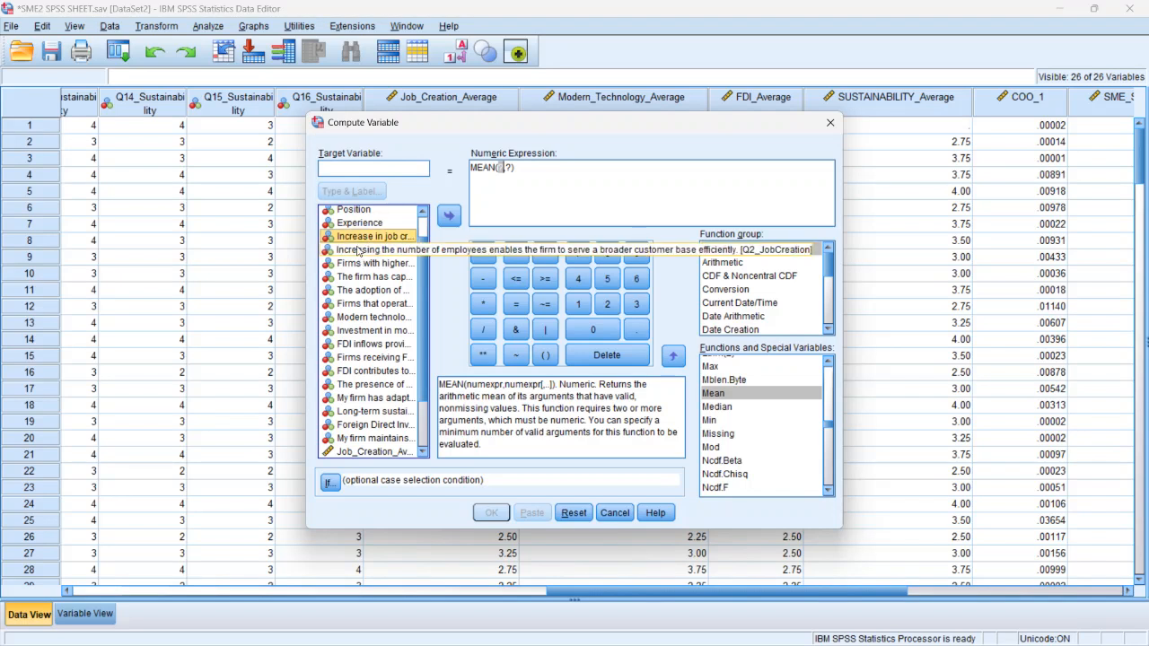
{"action": "left_click", "coordinate": [448, 215]}
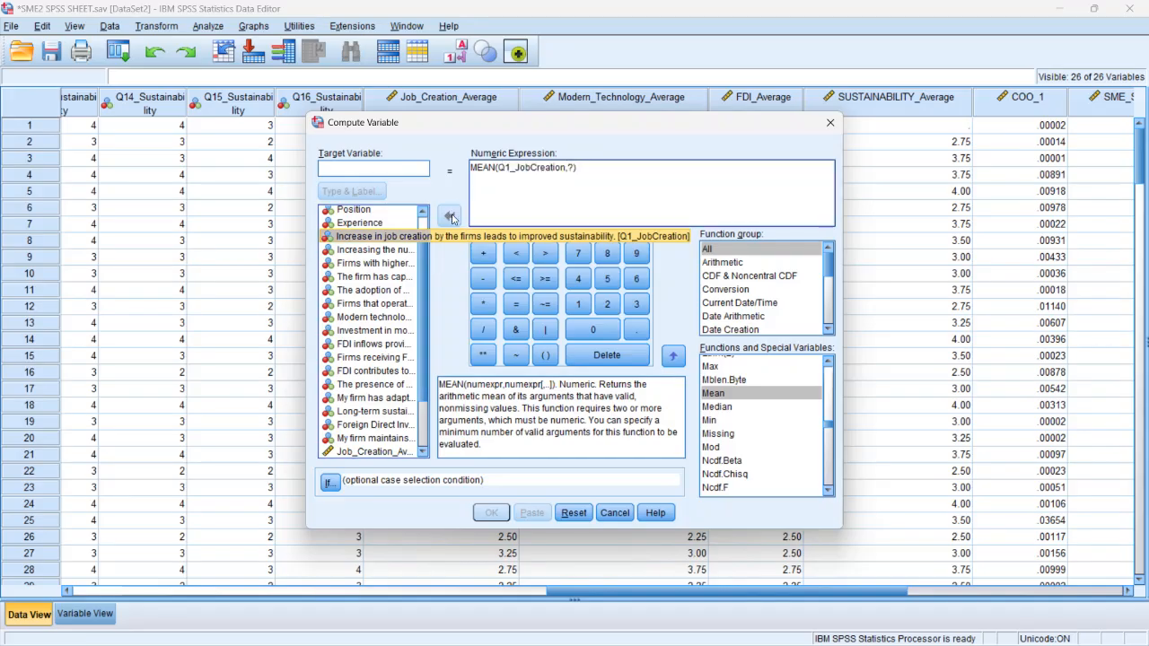
{"action": "type", "text": ","}
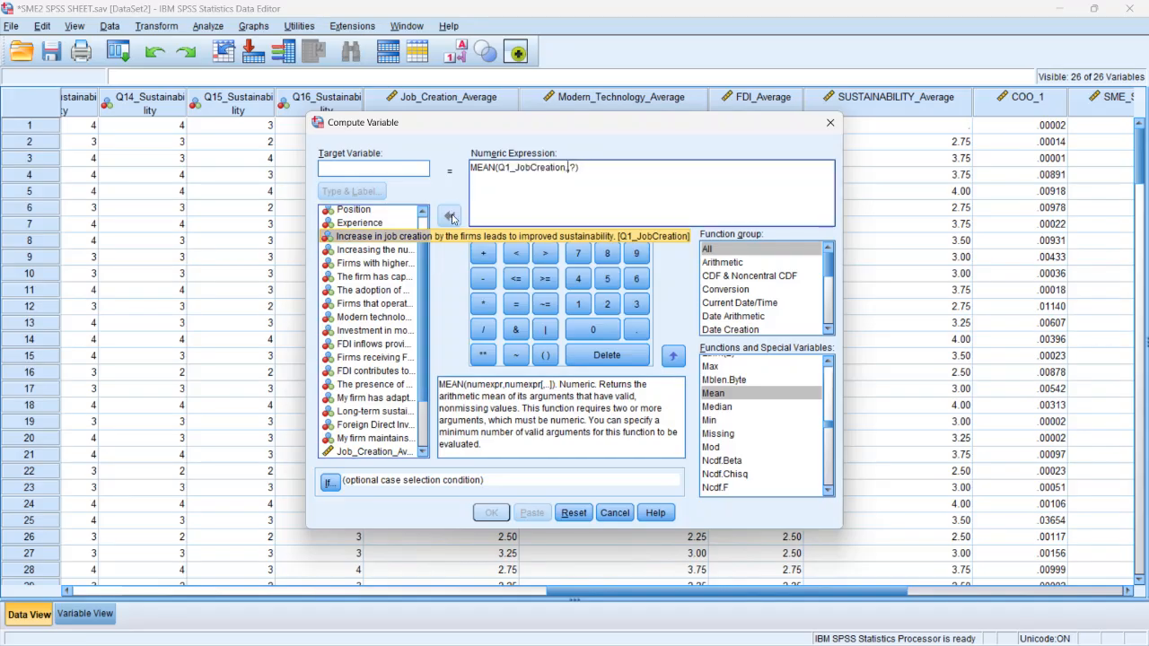
{"action": "left_click", "coordinate": [373, 251]}
{"action": "left_click", "coordinate": [448, 217]}
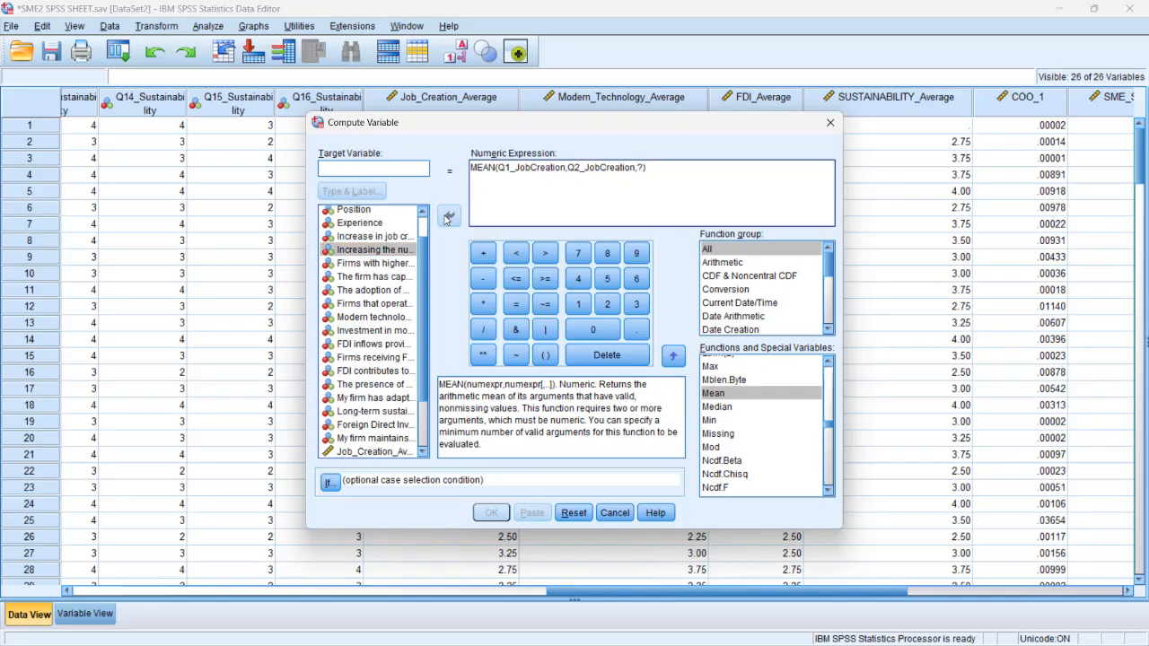
{"action": "left_click", "coordinate": [380, 265]}
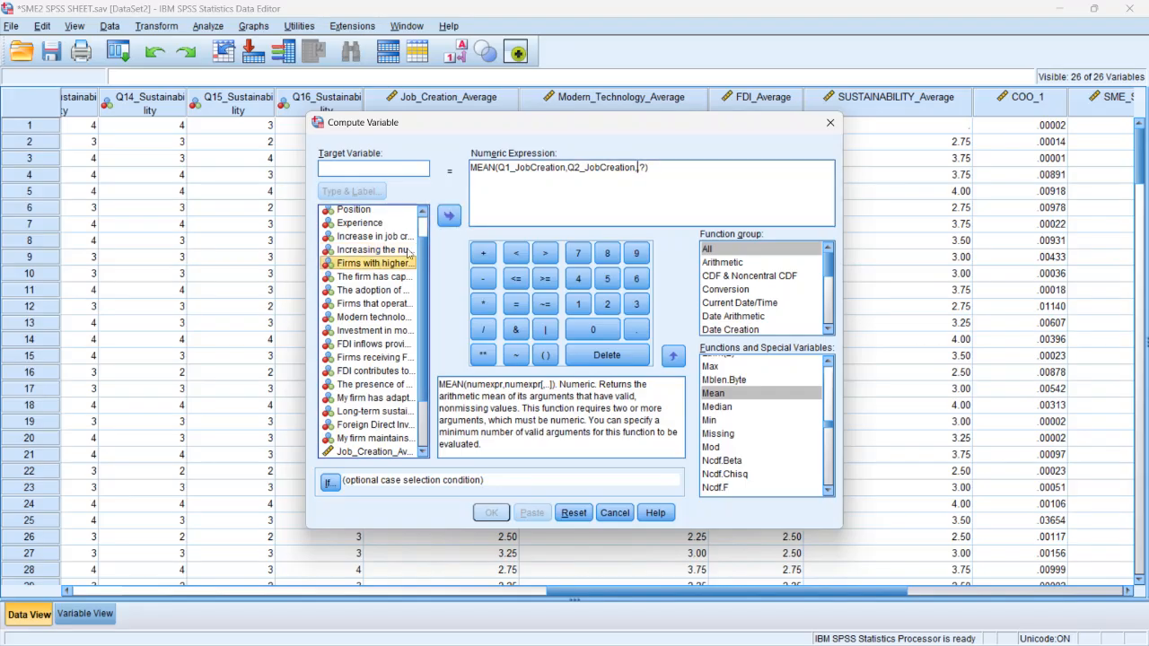
{"action": "left_click", "coordinate": [448, 217]}
{"action": "type", "text": ","}
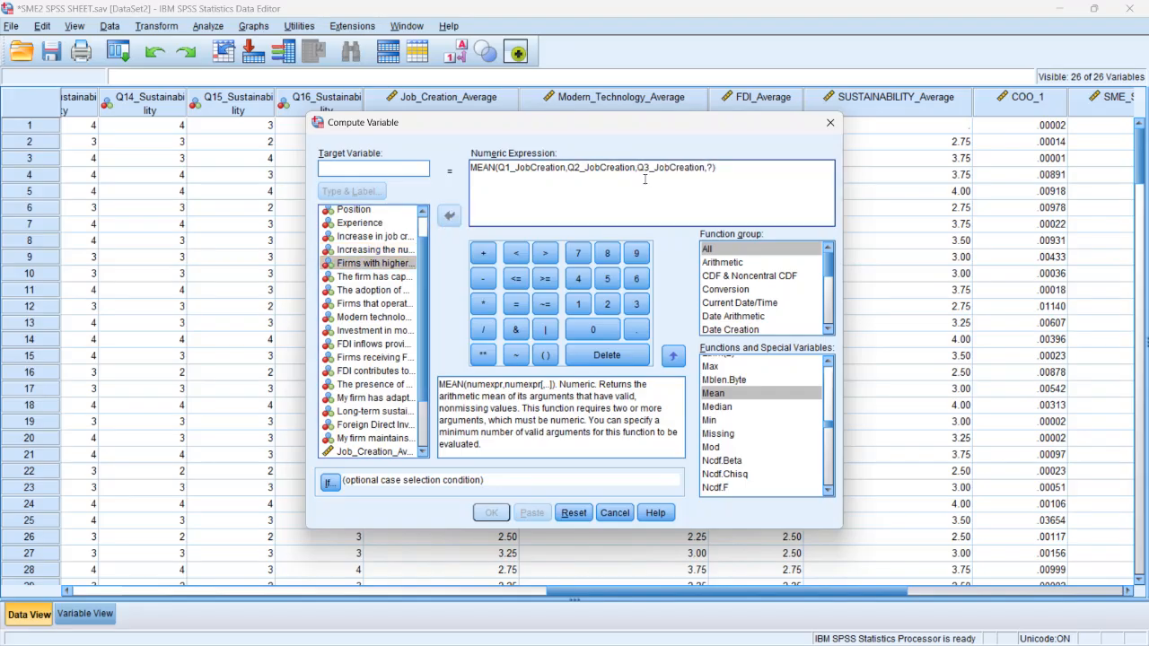
{"action": "left_click", "coordinate": [709, 168]}
{"action": "key", "text": "BackSpace"}
{"action": "left_click", "coordinate": [379, 276]}
{"action": "left_click", "coordinate": [449, 216]}
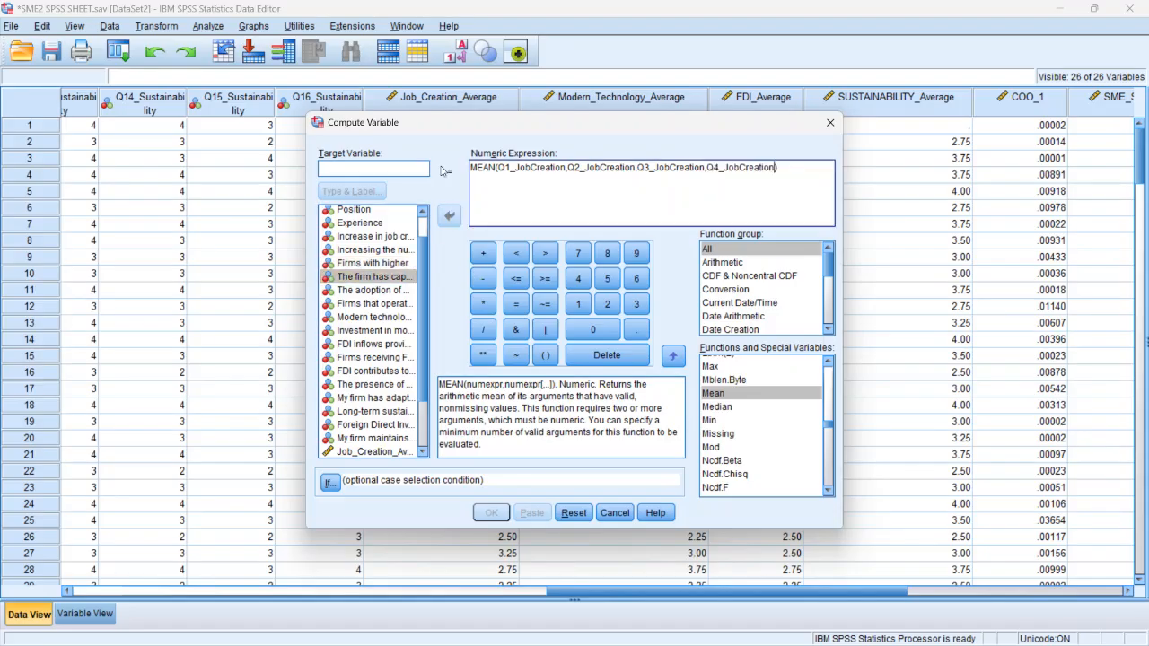
- Name the target variable JC_A, run the computation and return to the data editor
{"action": "left_click", "coordinate": [401, 168]}
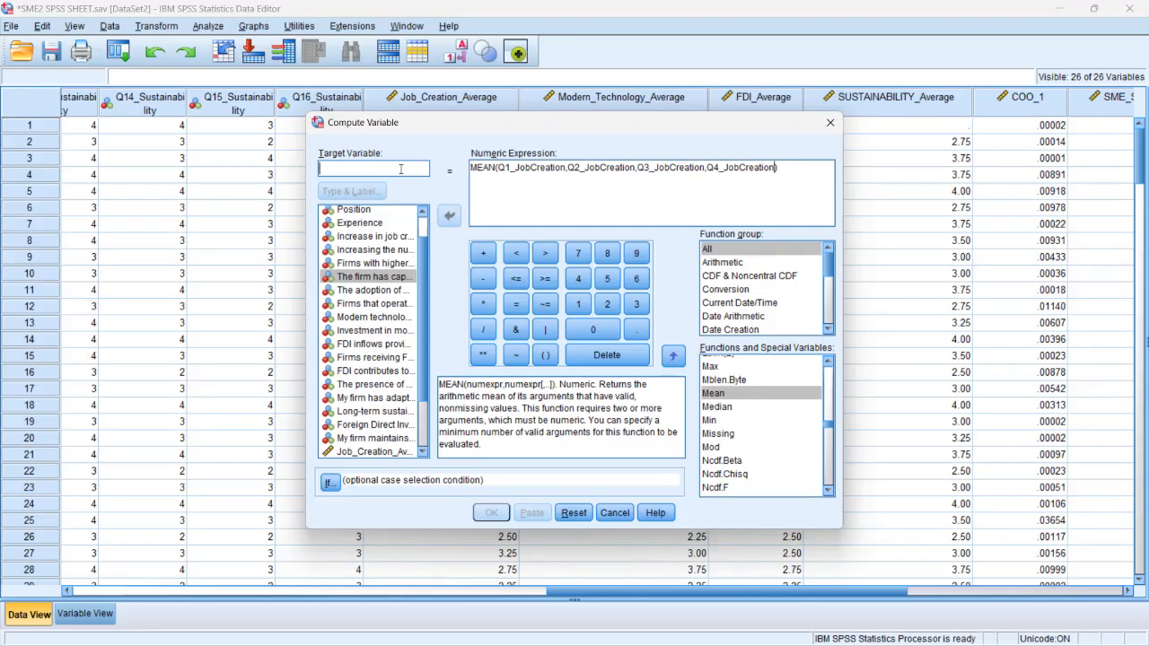
{"action": "type", "text": "J"}
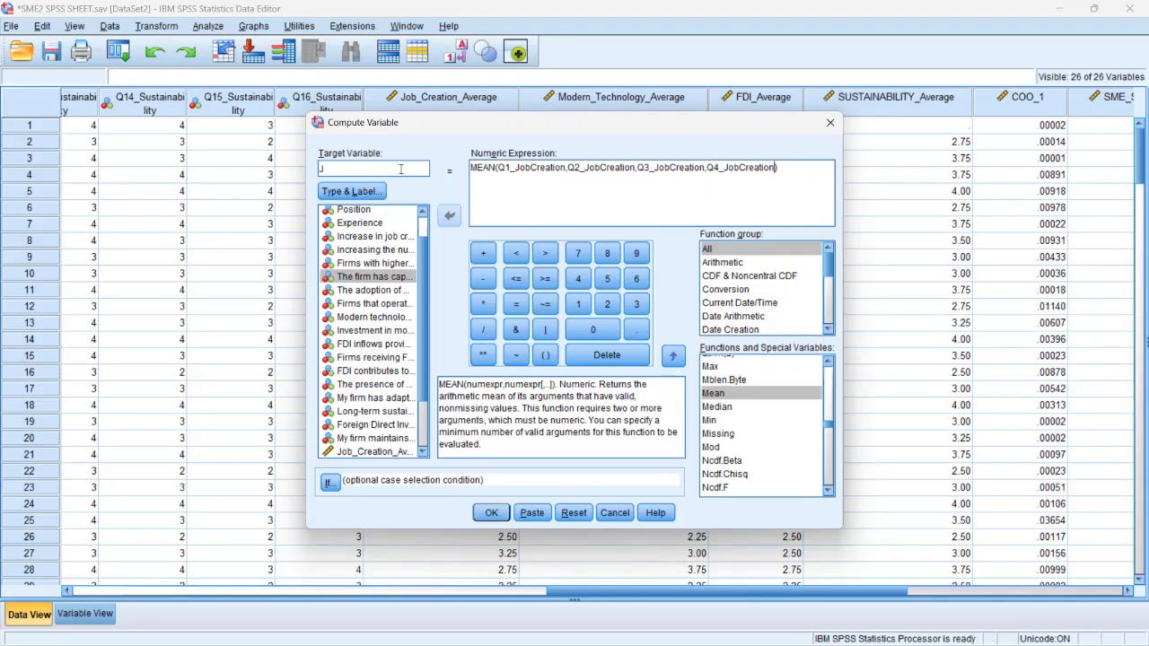
{"action": "type", "text": "_C"}
{"action": "left_click", "coordinate": [493, 514]}
{"action": "left_click_drag", "start_coordinate": [739, 592], "coordinate": [826, 592]}
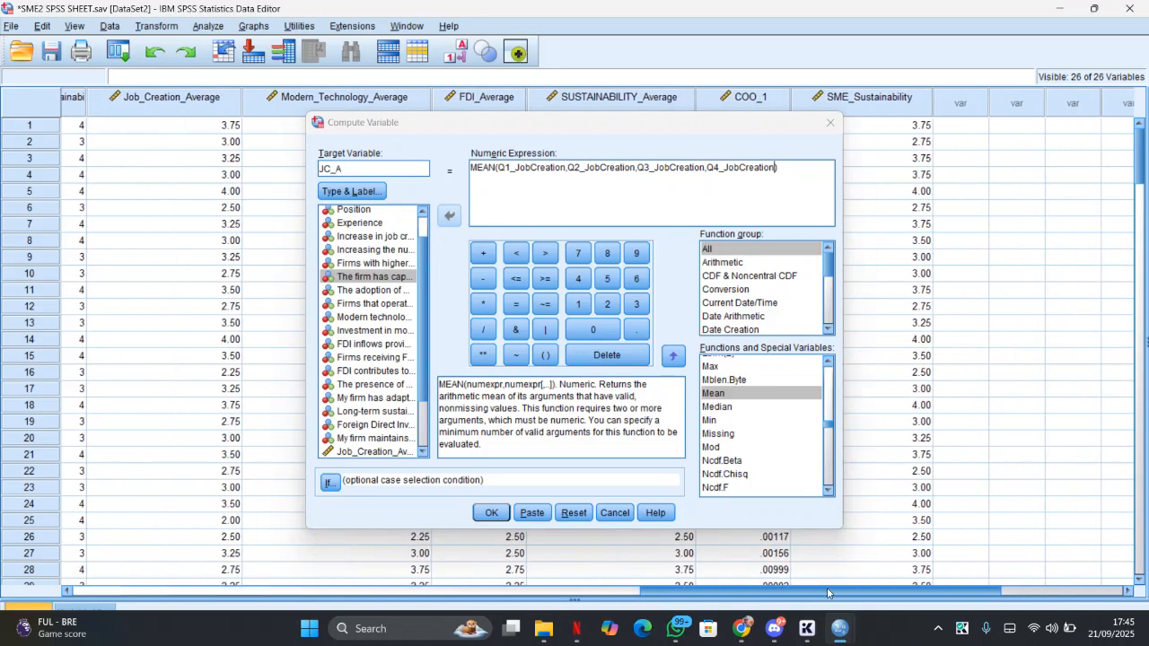
{"action": "left_click", "coordinate": [491, 513]}
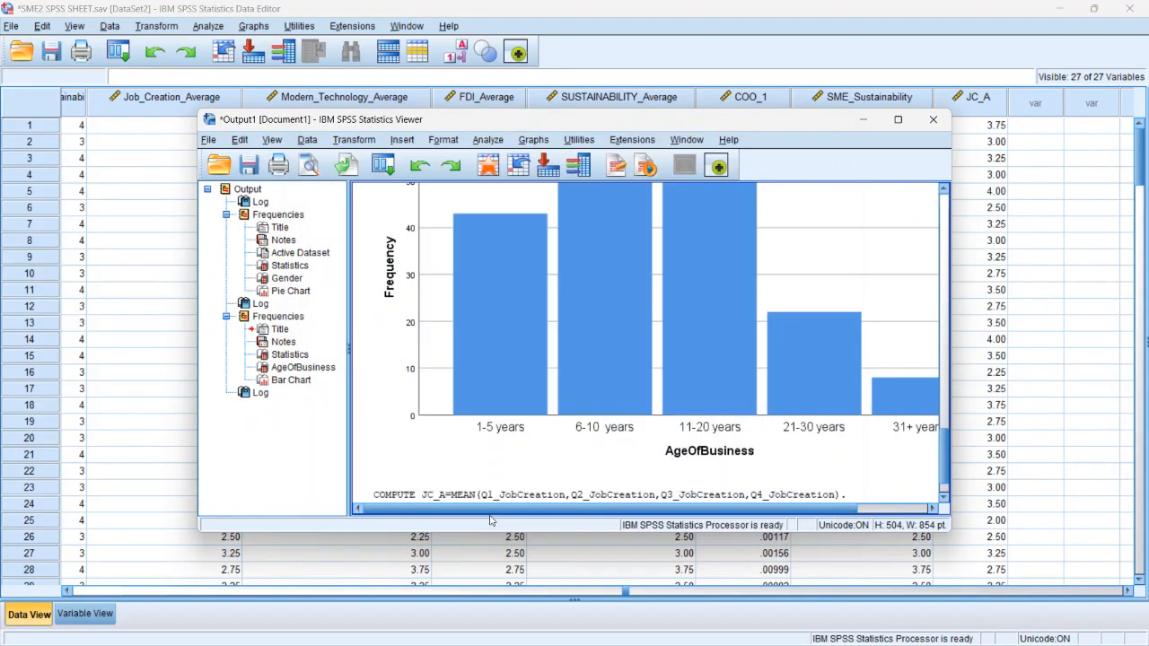
{"action": "left_click", "coordinate": [867, 123]}
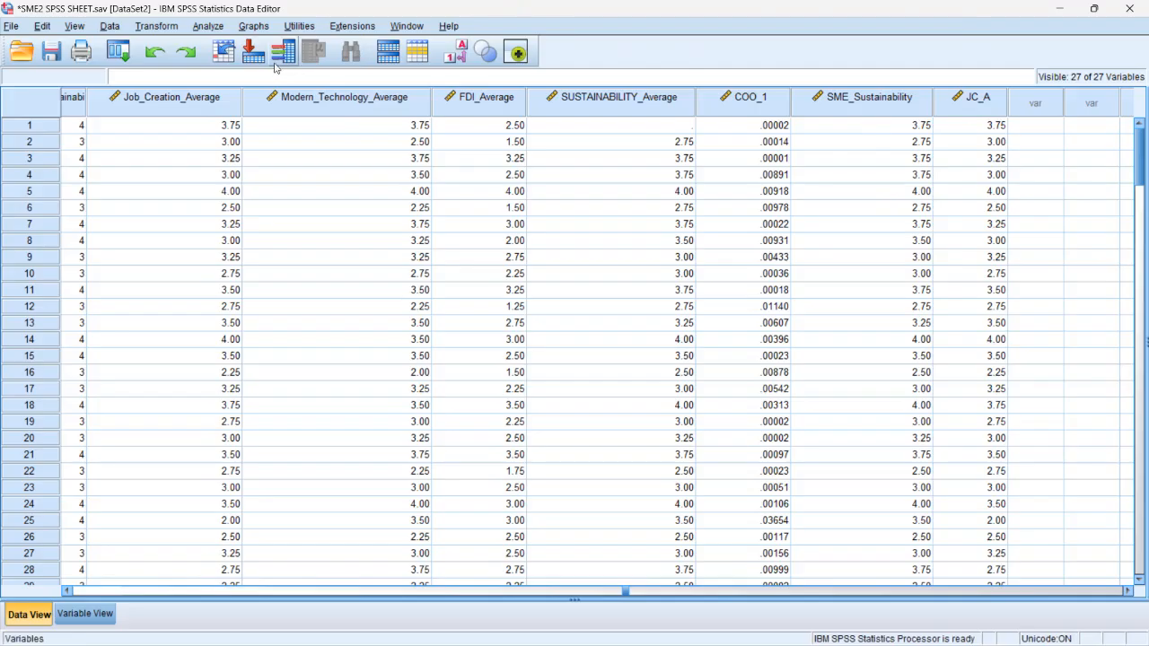
- Reopen the Compute Variable dialog, clear the previous JC_A target and job creation expression by resetting it, and close the dialog
{"action": "left_click", "coordinate": [160, 26]}
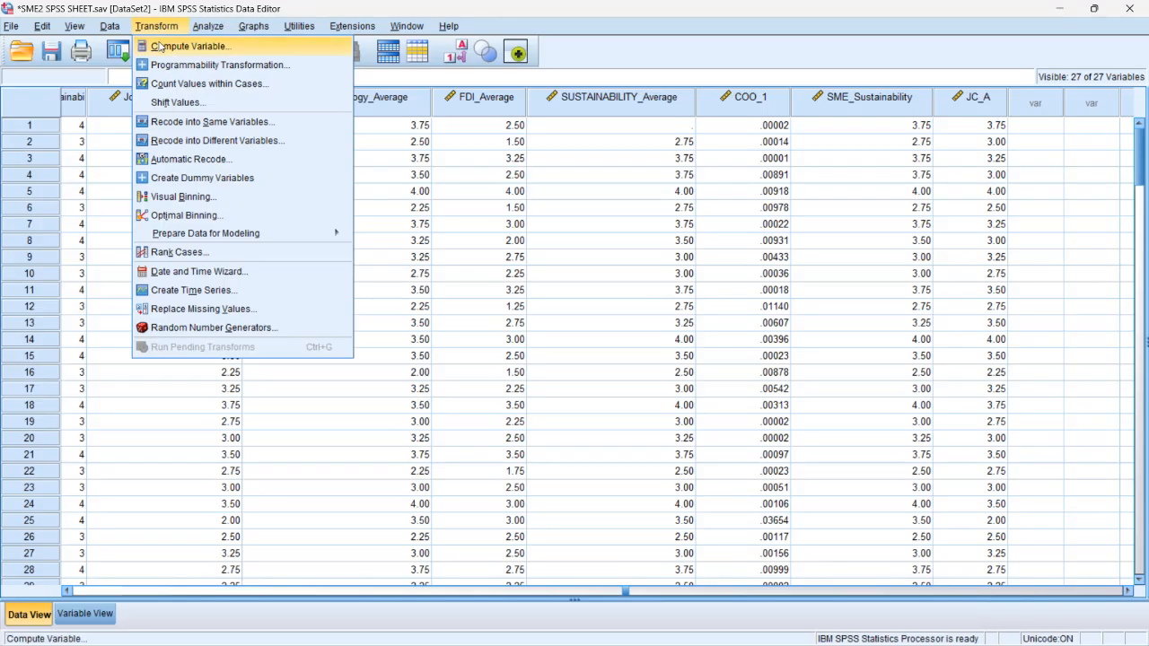
{"action": "left_click", "coordinate": [158, 46]}
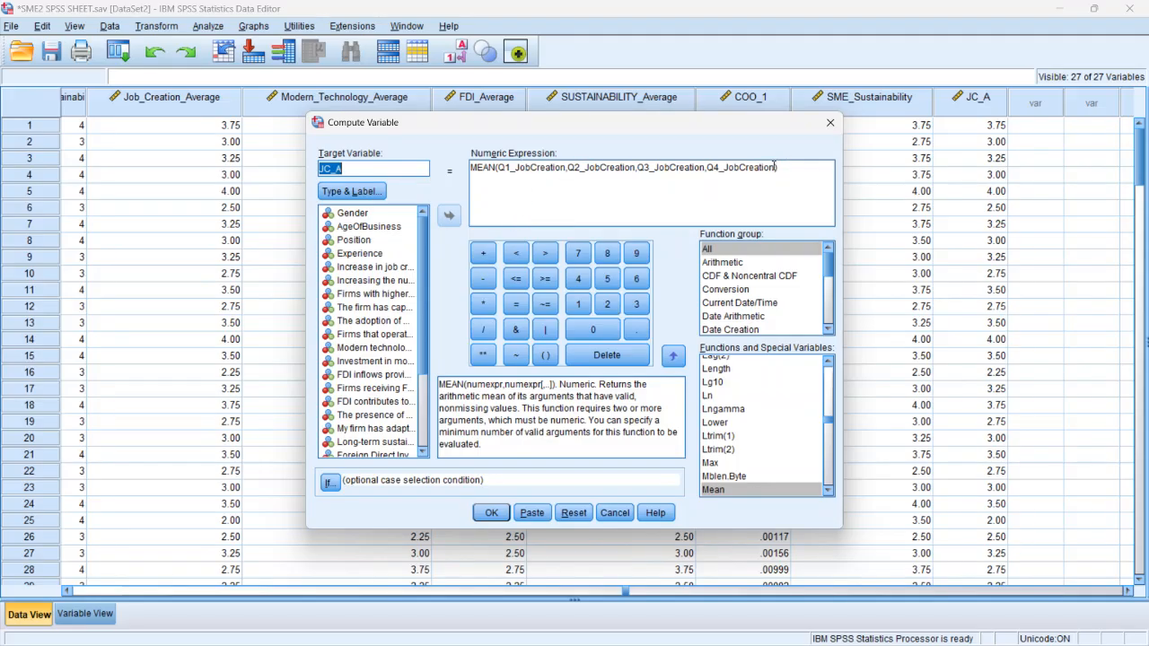
{"action": "right_click", "coordinate": [774, 167]}
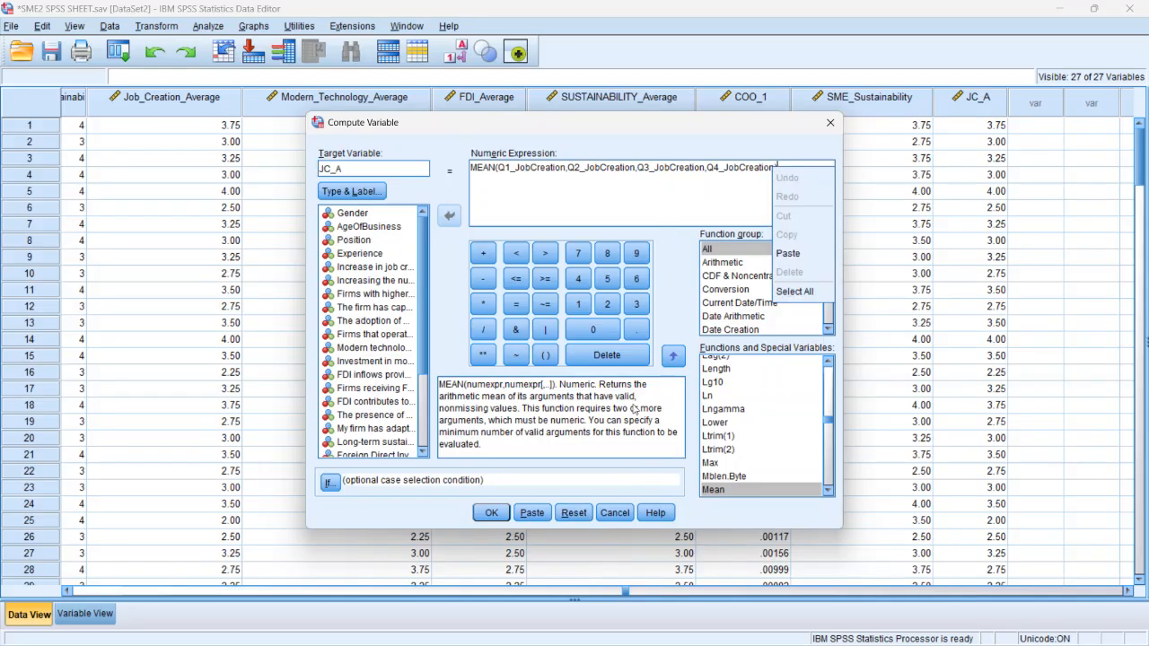
{"action": "left_click", "coordinate": [727, 168]}
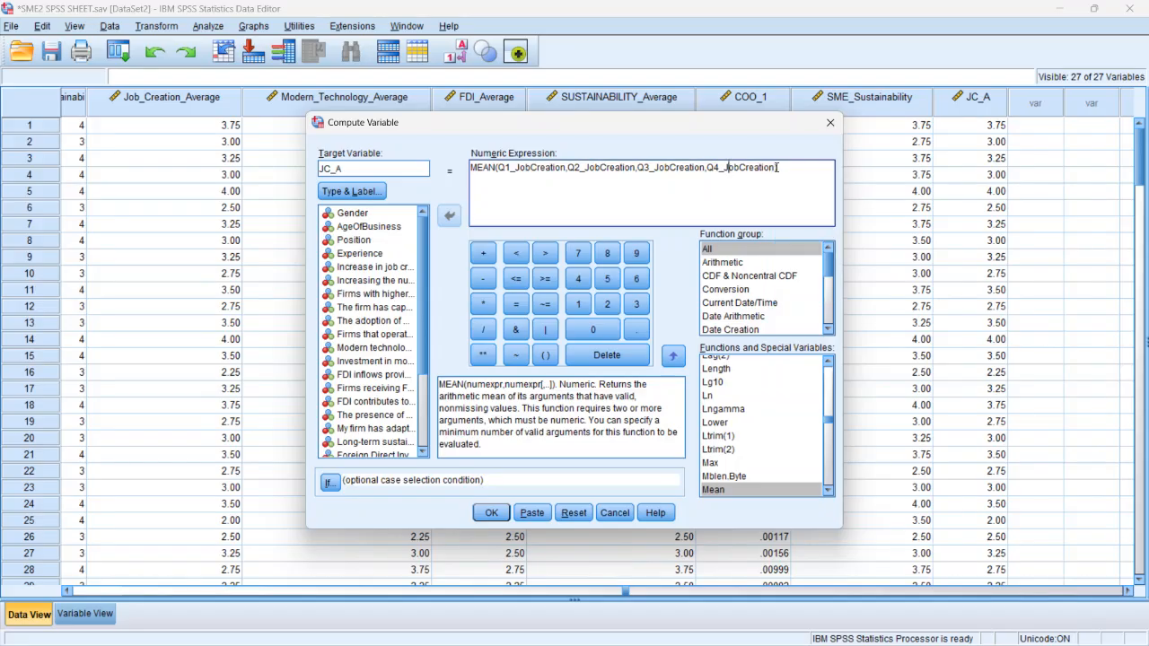
{"action": "left_click_drag", "start_coordinate": [778, 167], "coordinate": [470, 165]}
{"action": "left_click", "coordinate": [501, 172]}
{"action": "left_click", "coordinate": [503, 171], "text": "shift"}
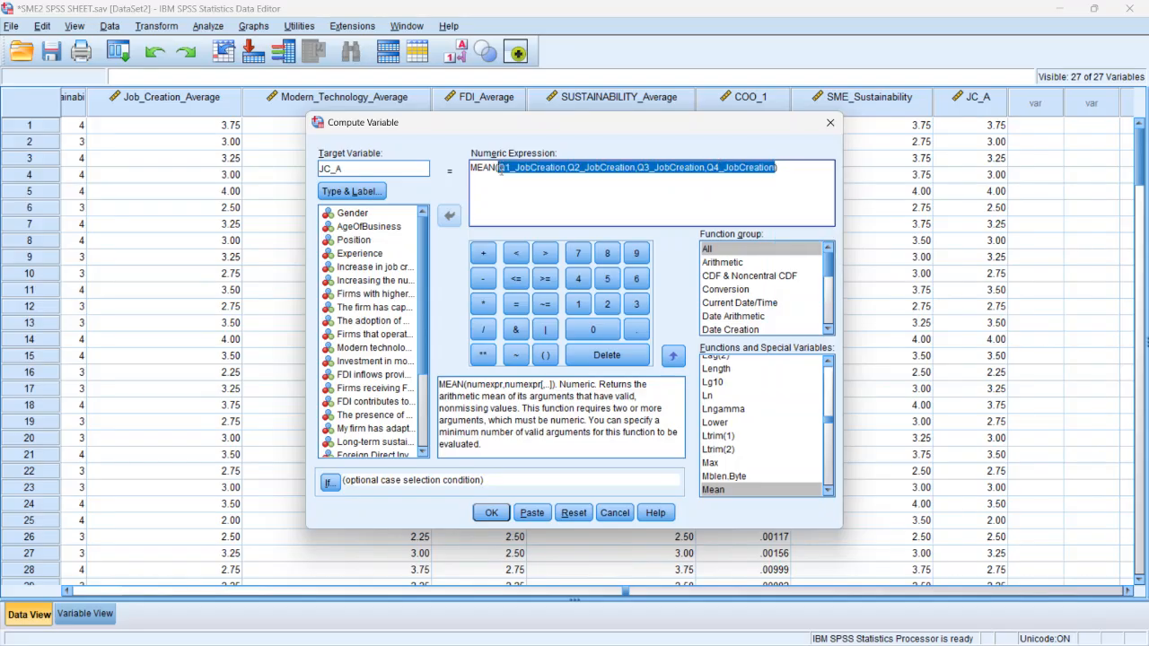
{"action": "key", "text": "Delete"}
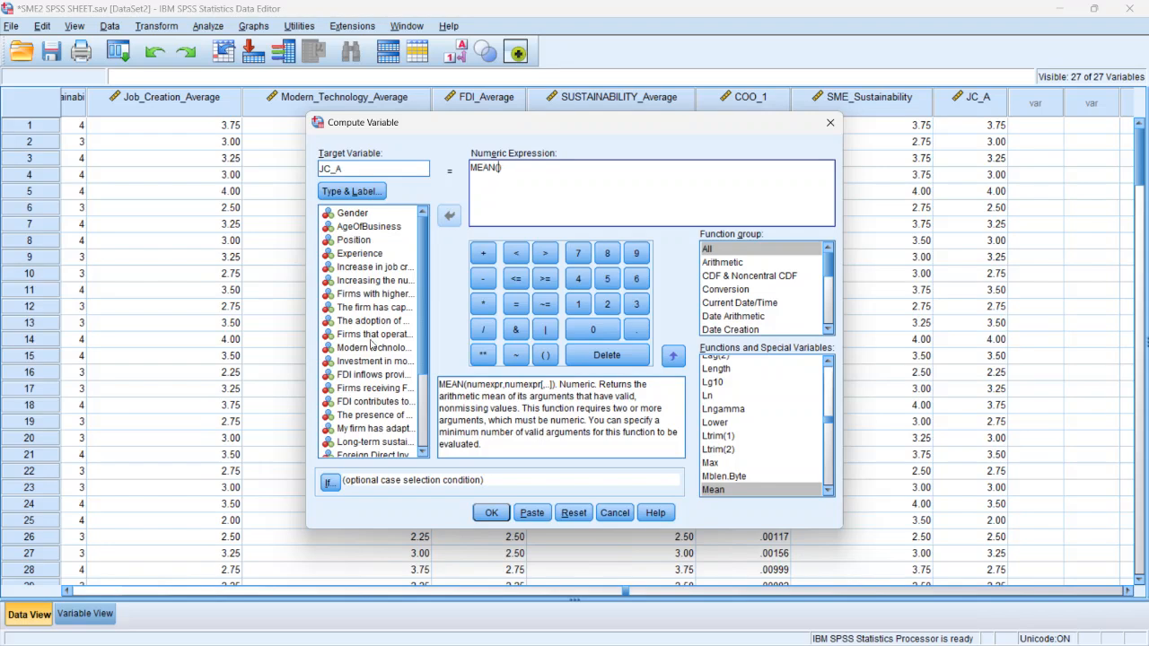
{"action": "left_click", "coordinate": [573, 513]}
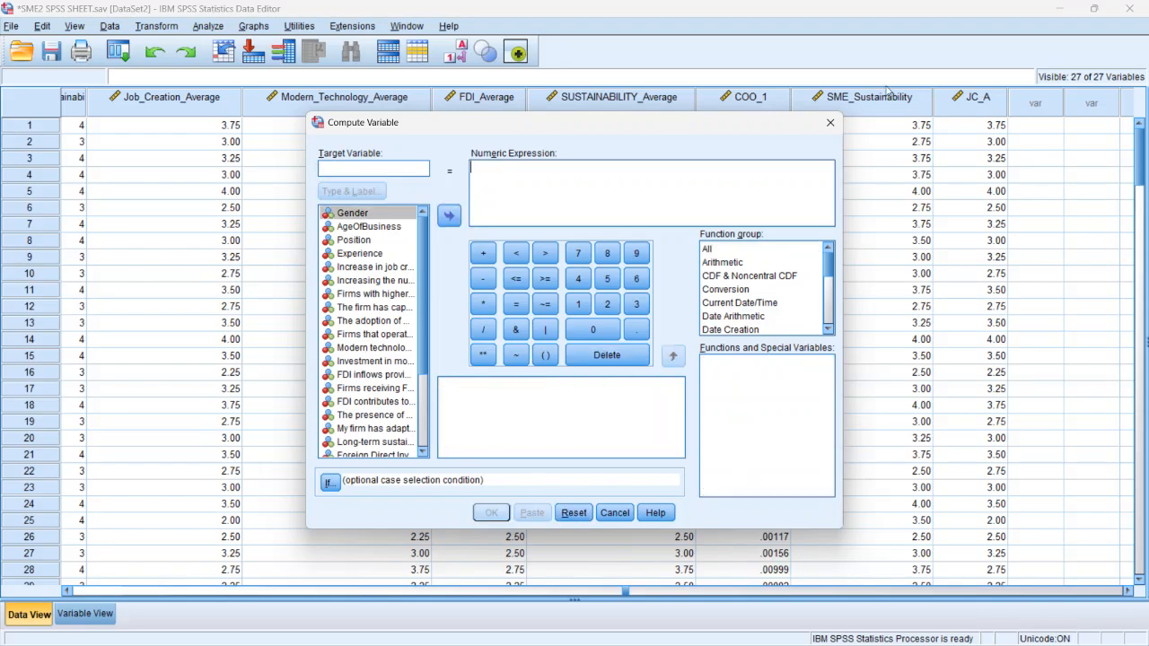
{"action": "left_click", "coordinate": [830, 122]}
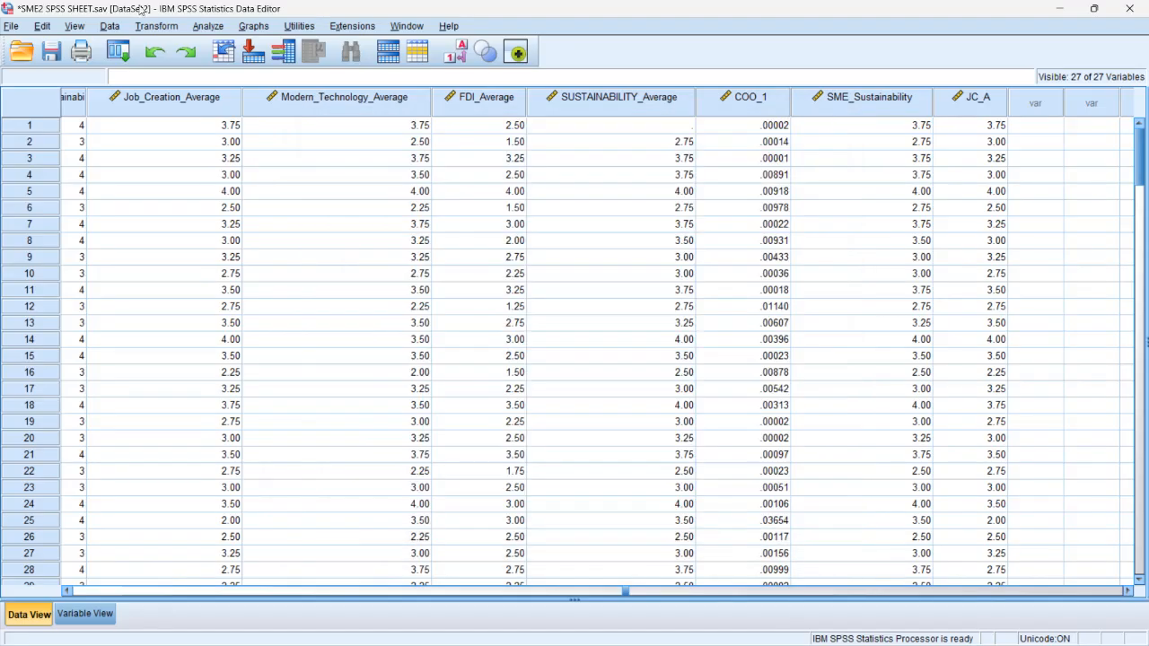
- Start a new Compute Variable transformation and insert the Mean function from the All function group into the numeric expression
{"action": "left_click", "coordinate": [154, 28]}
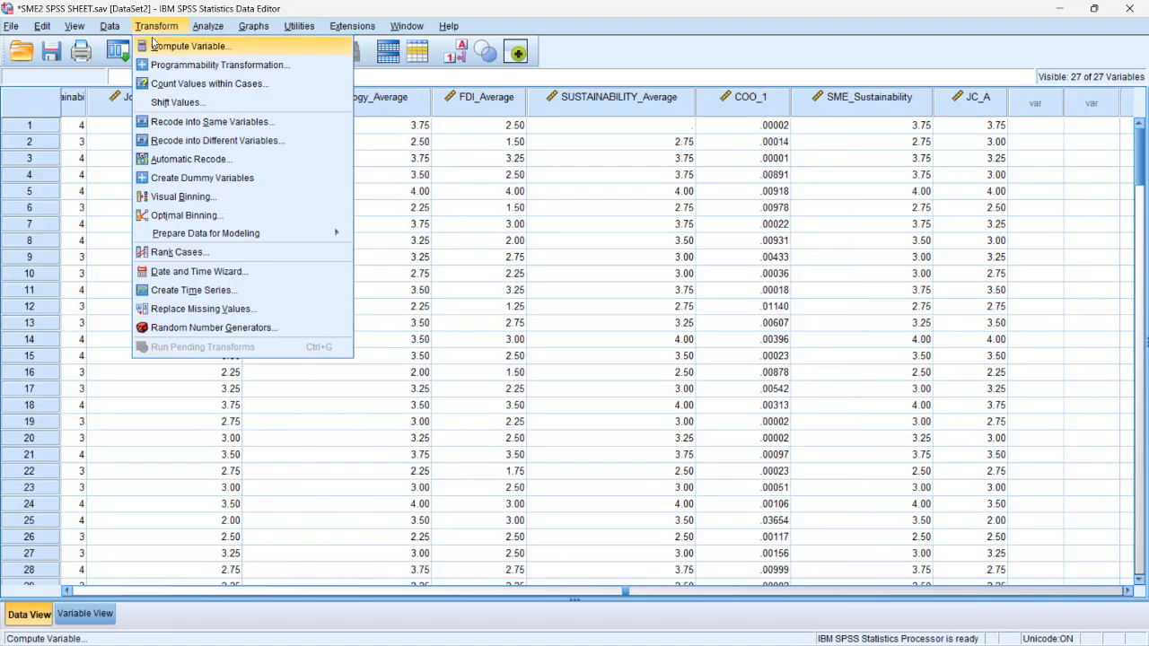
{"action": "left_click", "coordinate": [184, 46]}
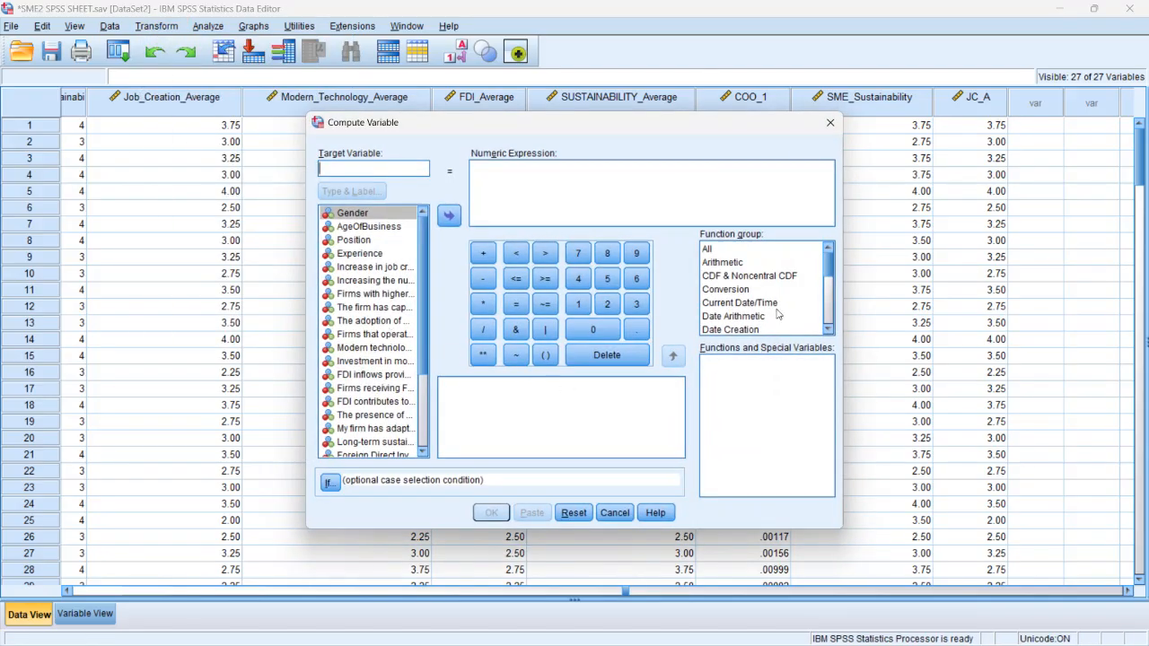
{"action": "left_click", "coordinate": [707, 249]}
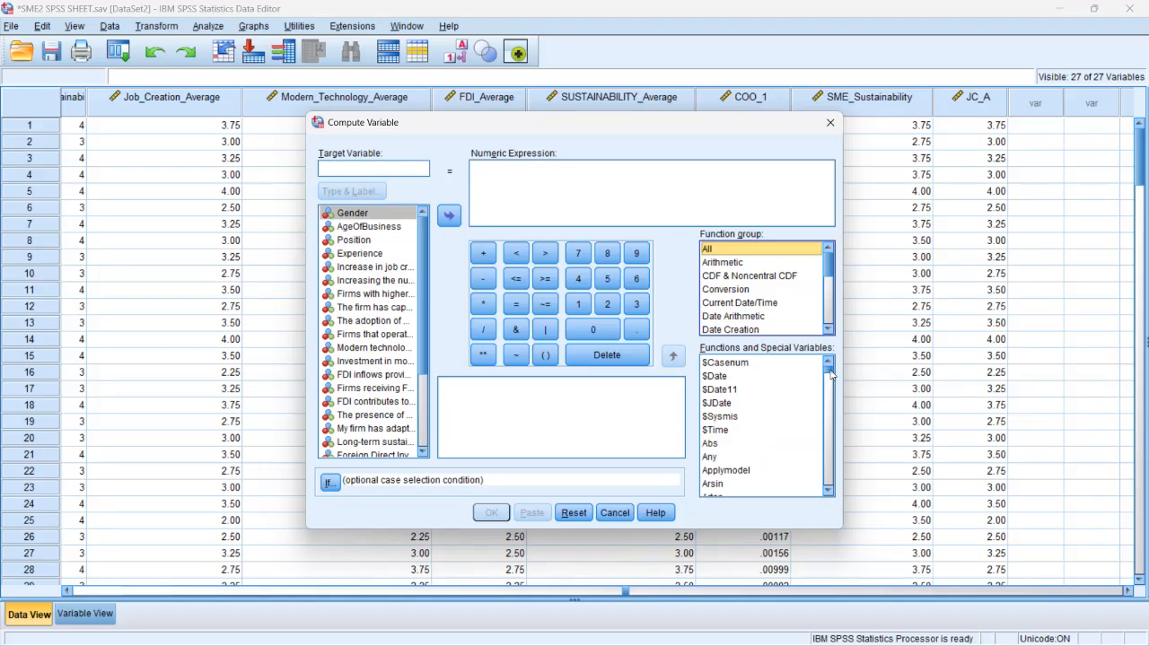
{"action": "left_click_drag", "start_coordinate": [831, 375], "coordinate": [833, 401]}
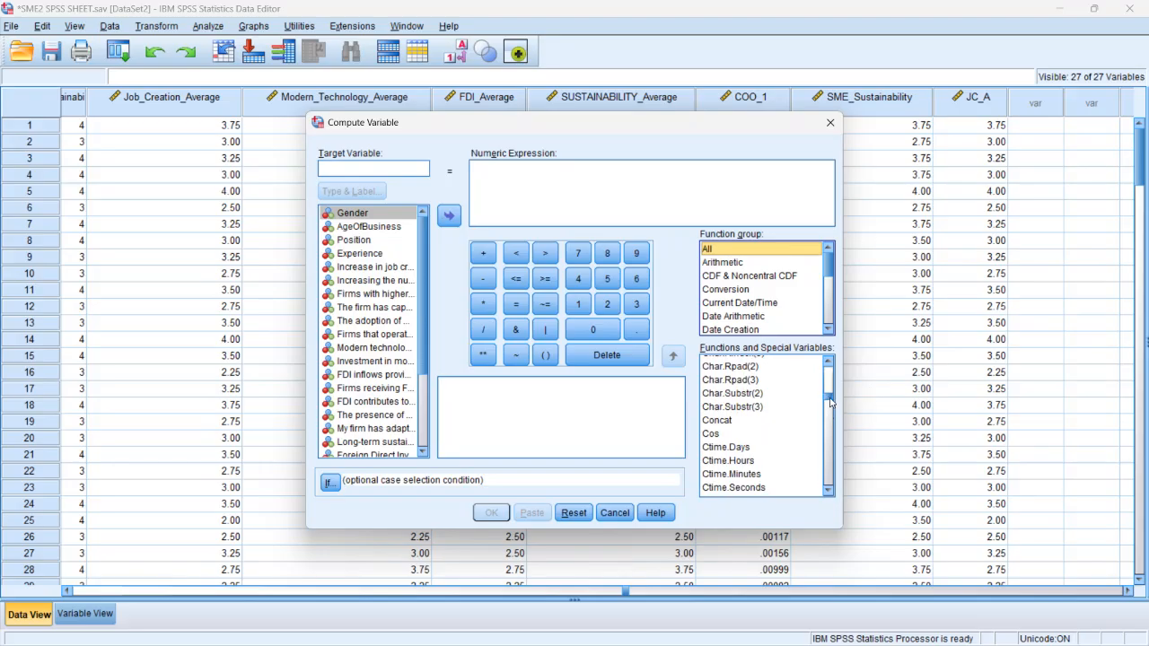
{"action": "left_click_drag", "start_coordinate": [830, 401], "coordinate": [826, 428]}
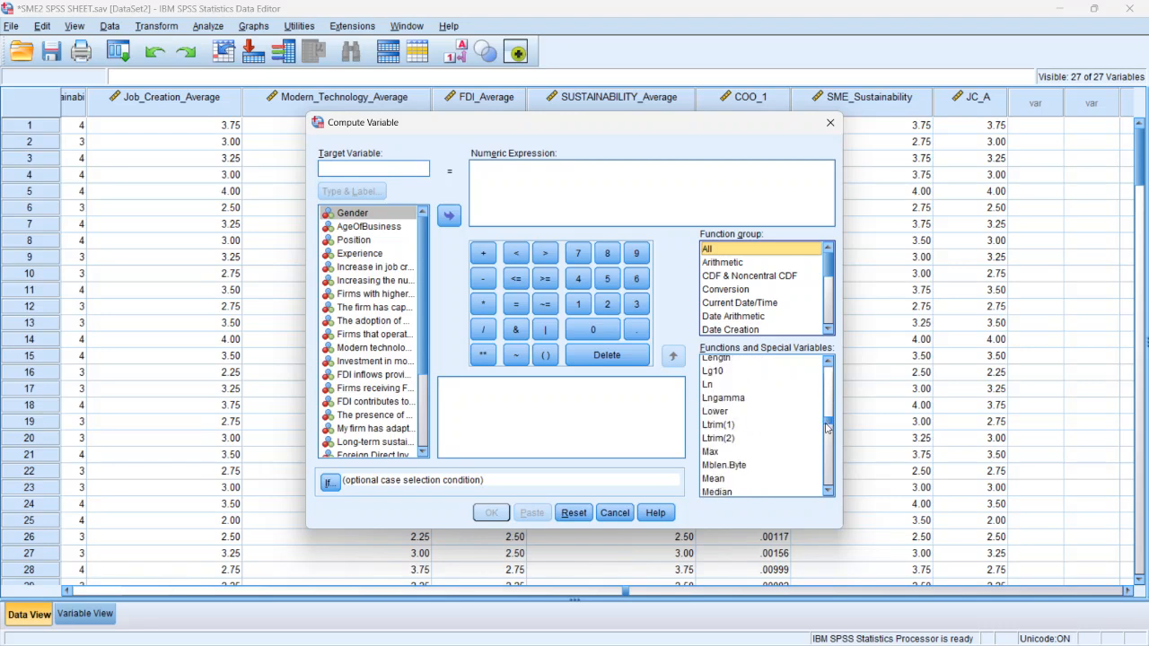
{"action": "left_click", "coordinate": [713, 480]}
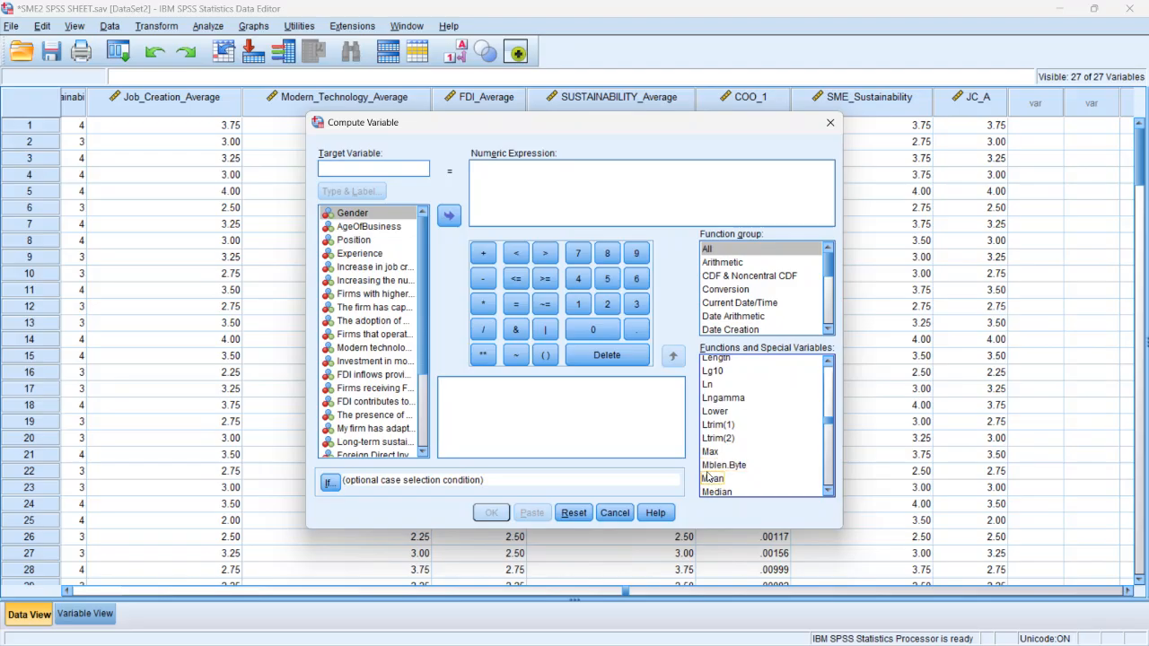
{"action": "left_click", "coordinate": [709, 477]}
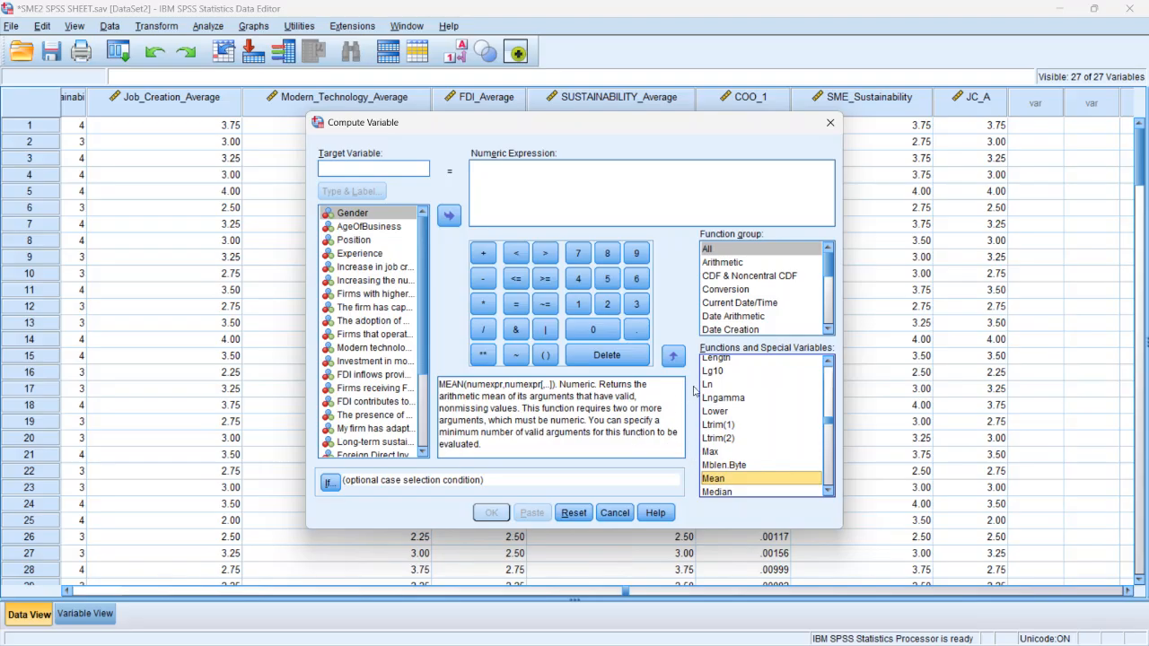
{"action": "left_click", "coordinate": [673, 356]}
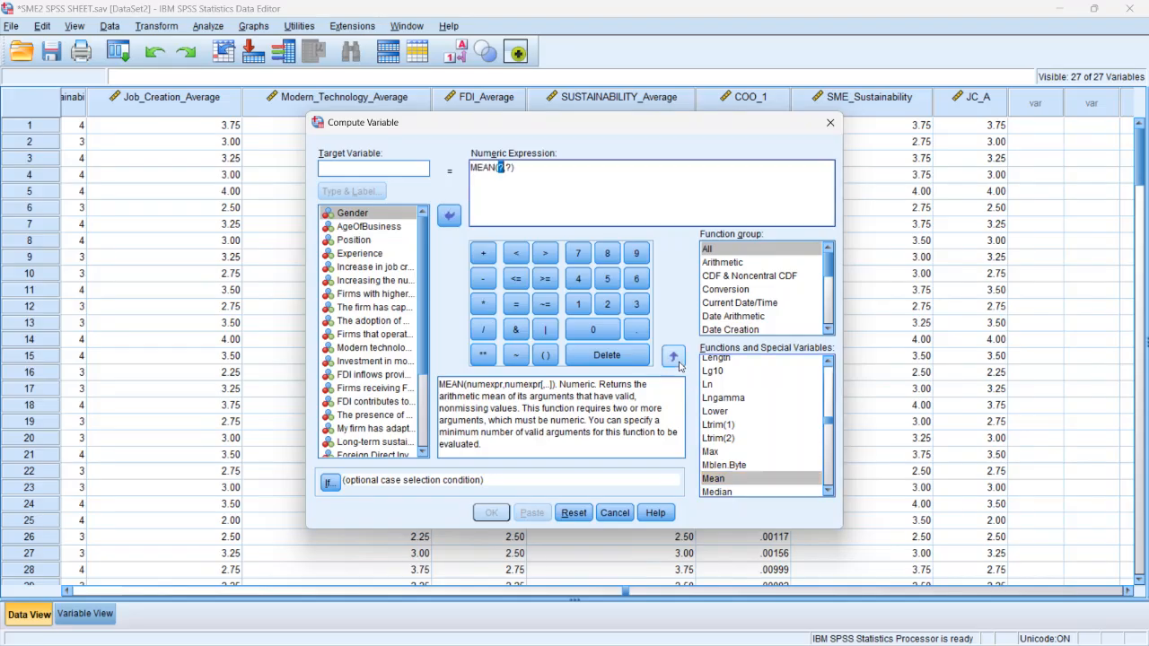
{"action": "left_click", "coordinate": [674, 357]}
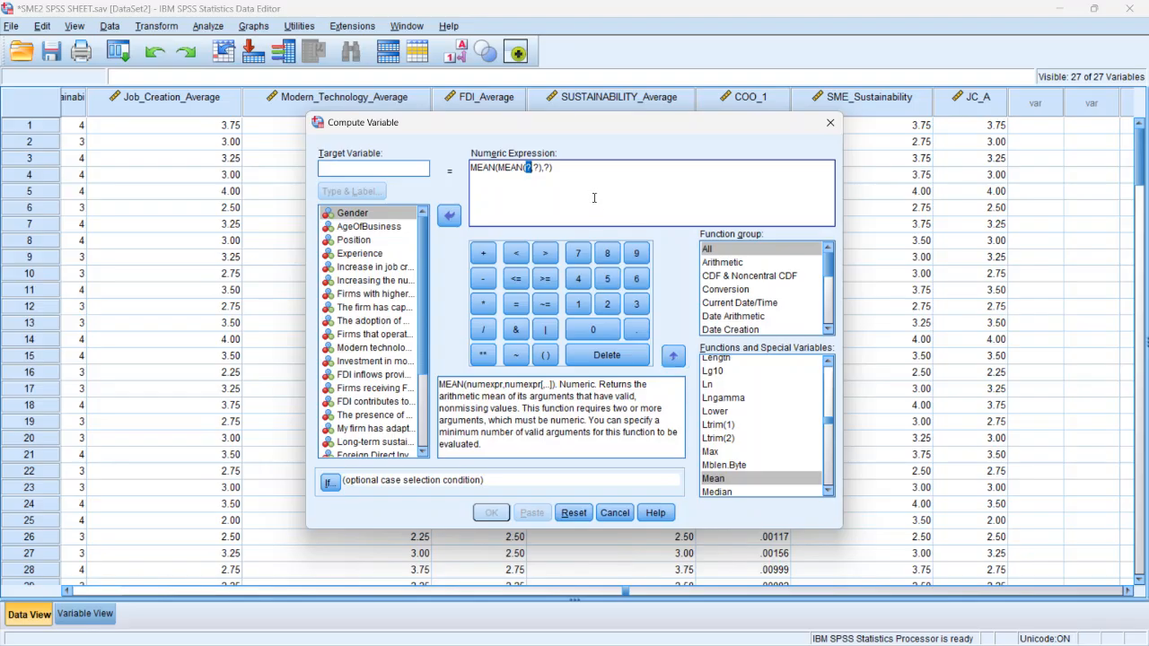
{"action": "left_click", "coordinate": [592, 195]}
{"action": "key", "text": "ctrl+a"}
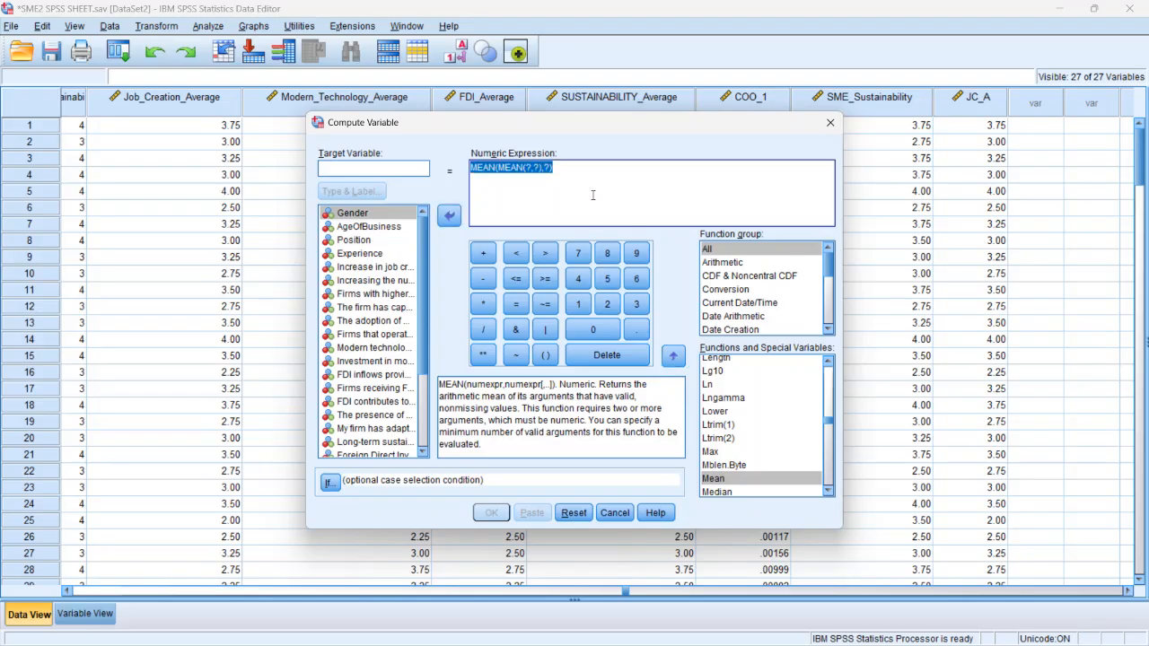
{"action": "key", "text": "Delete"}
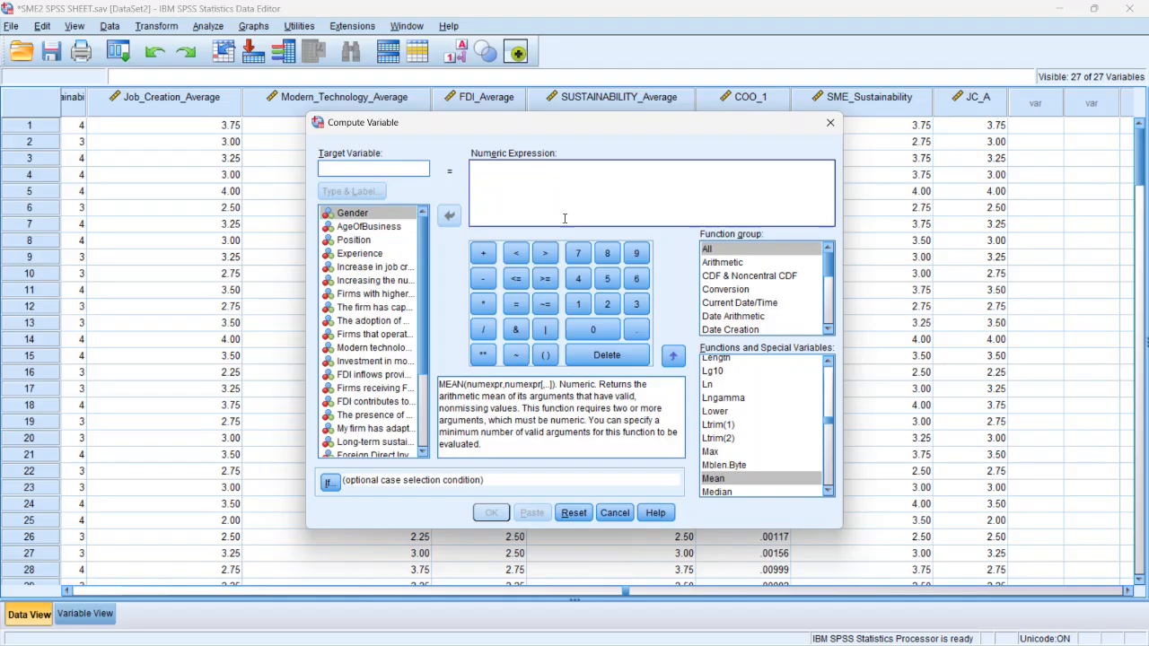
{"action": "left_click", "coordinate": [674, 357]}
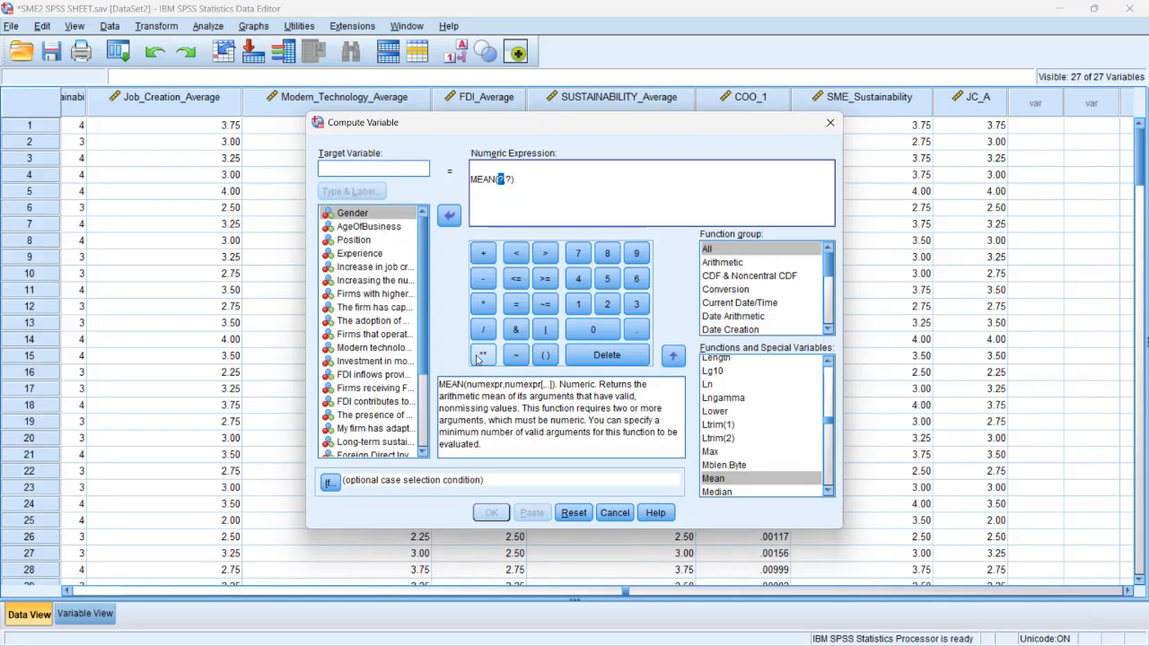
- Add the technology items Q5_Technology and Q6_Technology as the first two comma-separated arguments of the MEAN function
{"action": "left_click", "coordinate": [395, 323]}
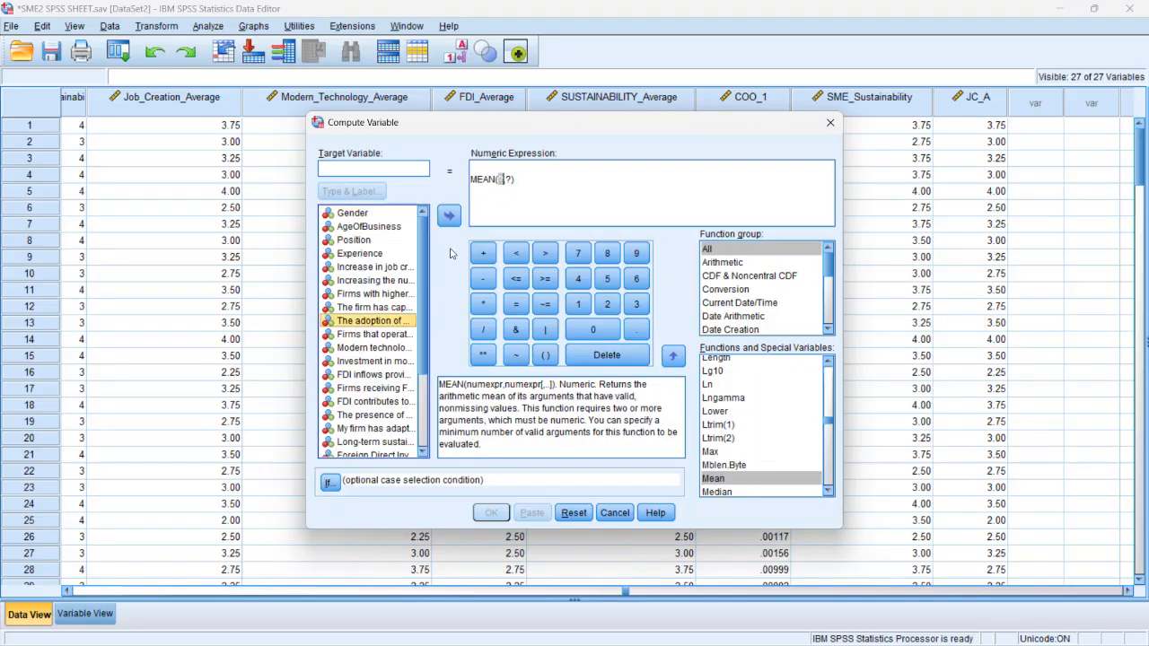
{"action": "left_click", "coordinate": [448, 217]}
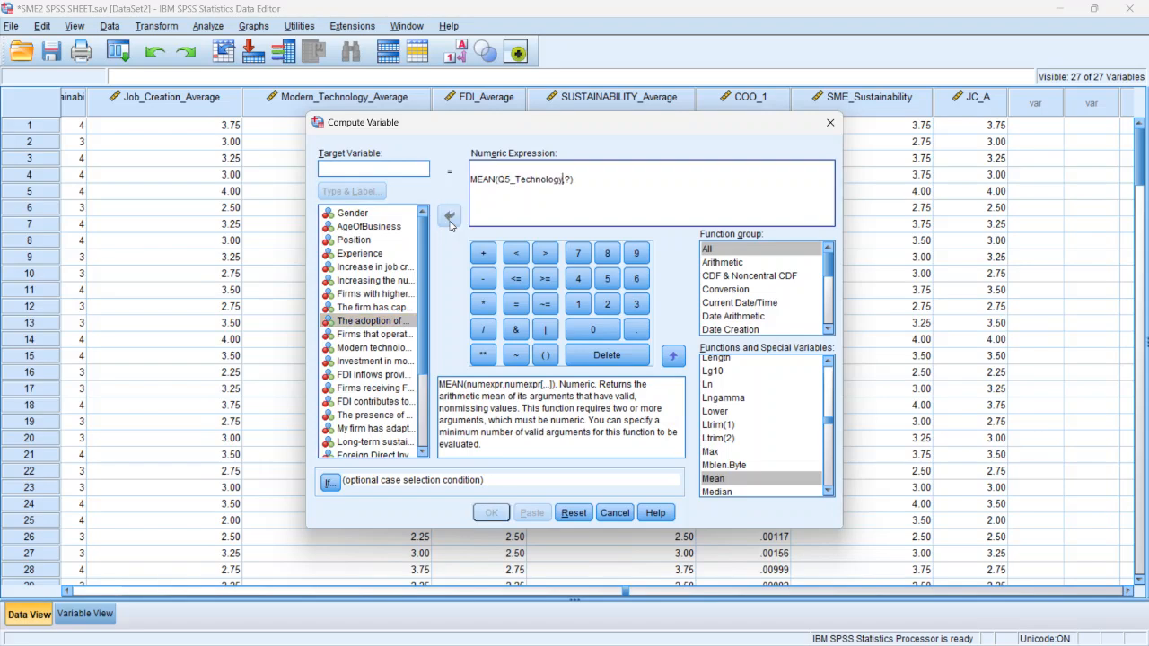
{"action": "type", "text": ","}
{"action": "left_click", "coordinate": [350, 335]}
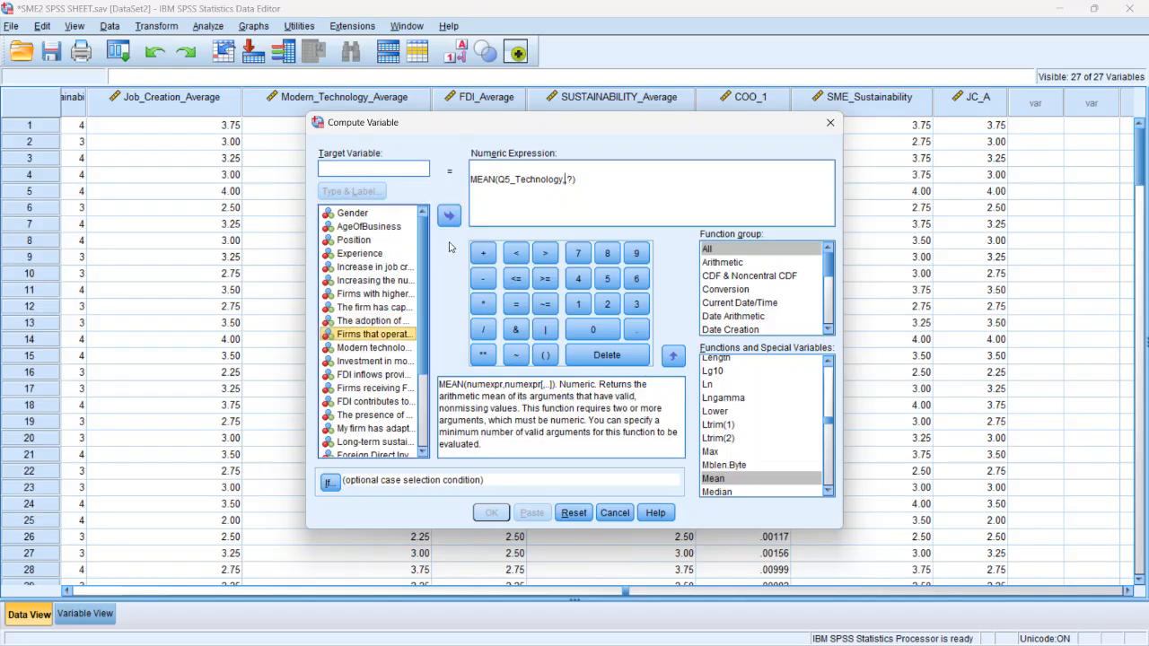
{"action": "left_click", "coordinate": [450, 218]}
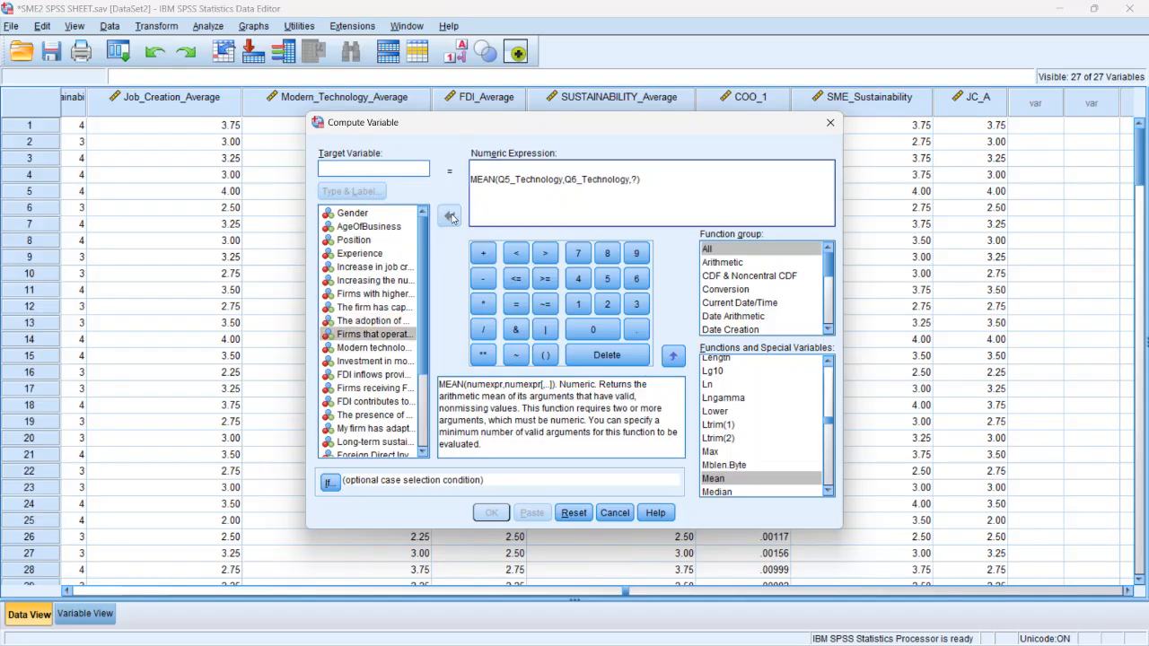
- Add Q7_Technology and Q8_Technology as the third and fourth arguments of the MEAN function
{"action": "left_click", "coordinate": [387, 321]}
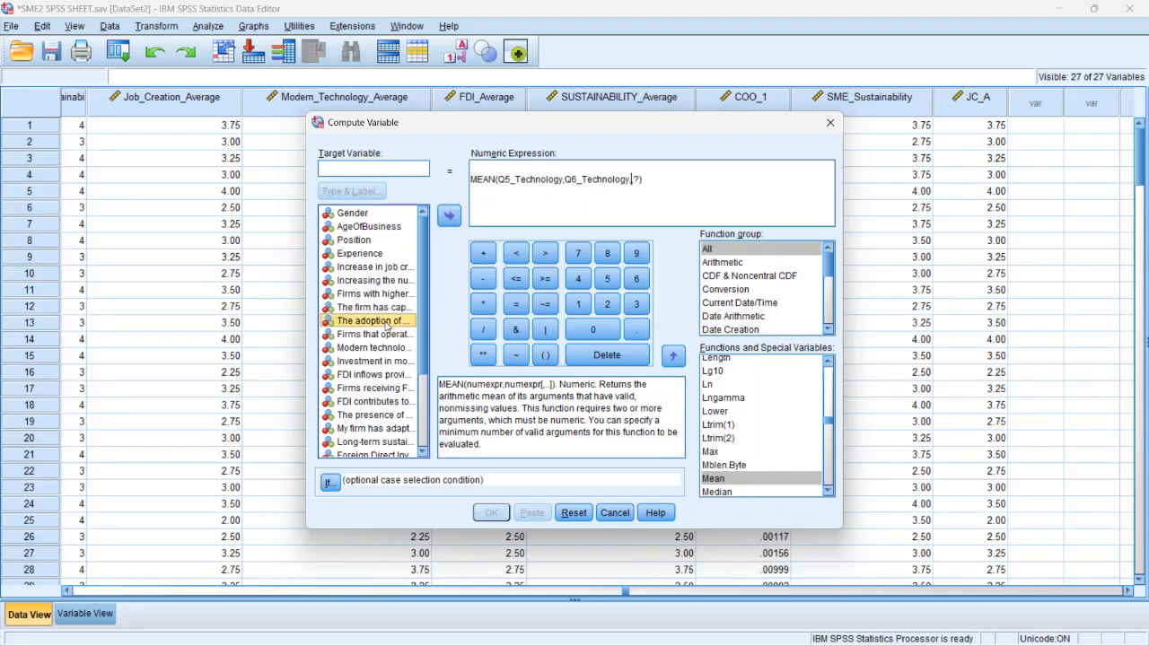
{"action": "left_click", "coordinate": [385, 359]}
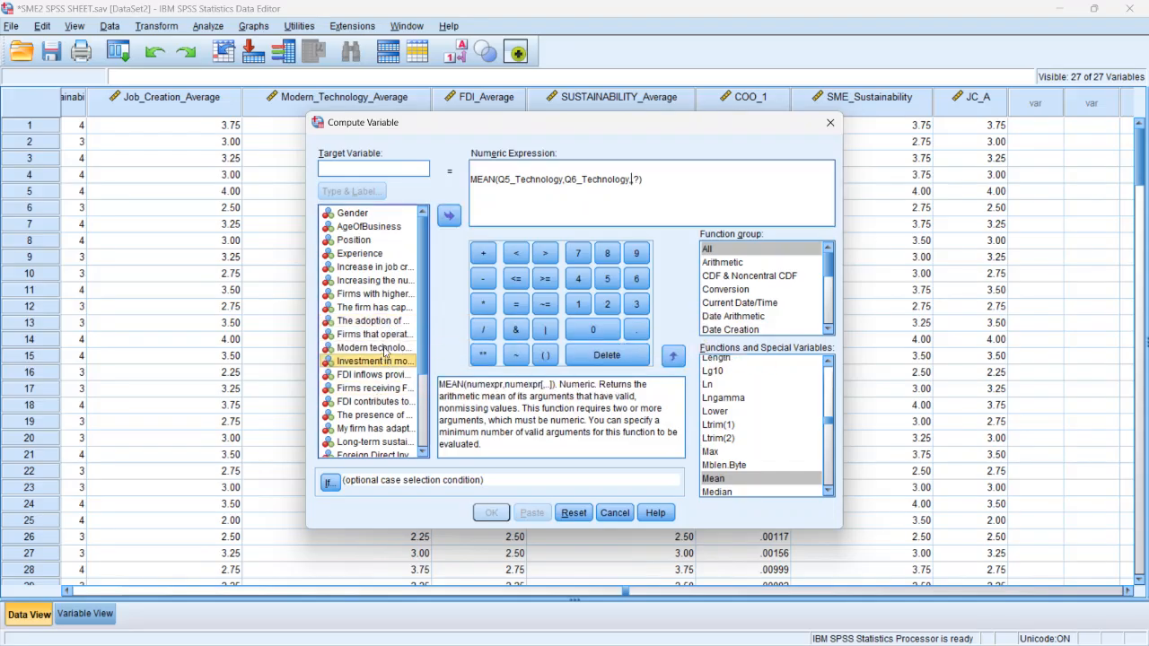
{"action": "left_click", "coordinate": [385, 348]}
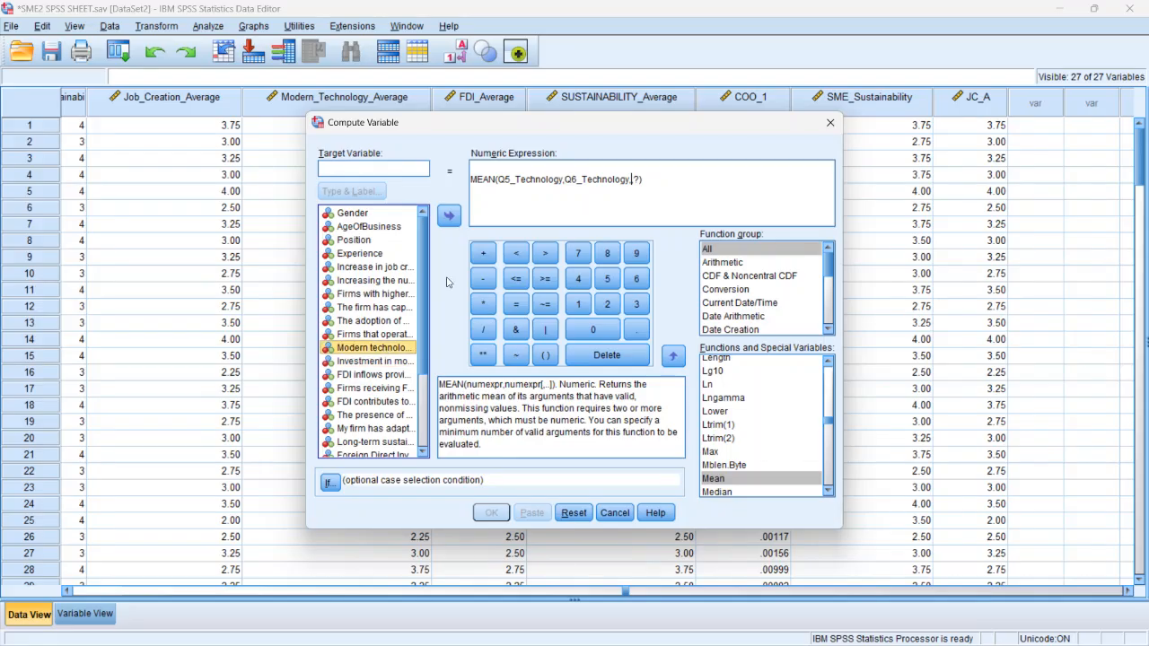
{"action": "left_click", "coordinate": [450, 216]}
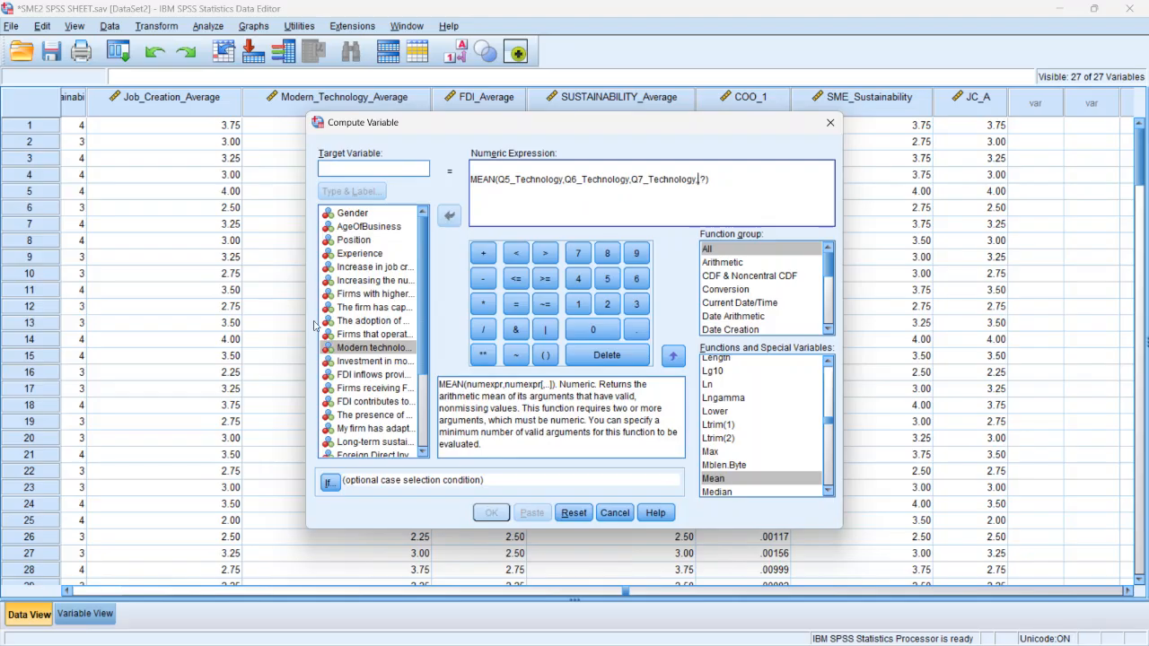
{"action": "right_click", "coordinate": [341, 362]}
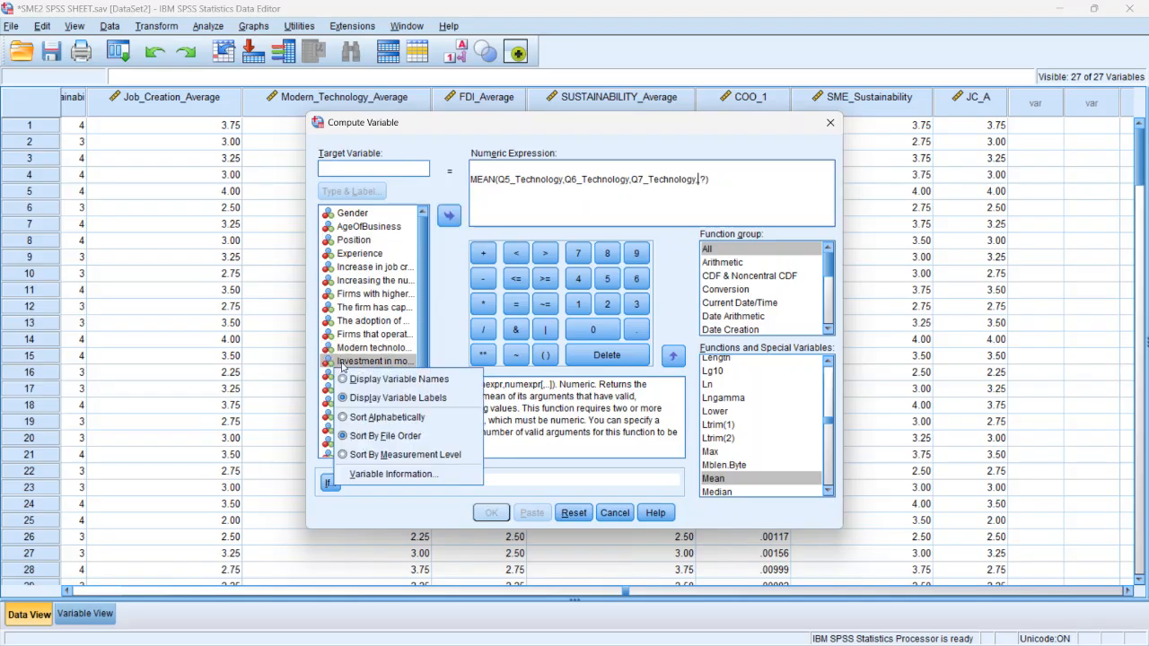
{"action": "left_click", "coordinate": [369, 364]}
{"action": "right_click", "coordinate": [369, 363]}
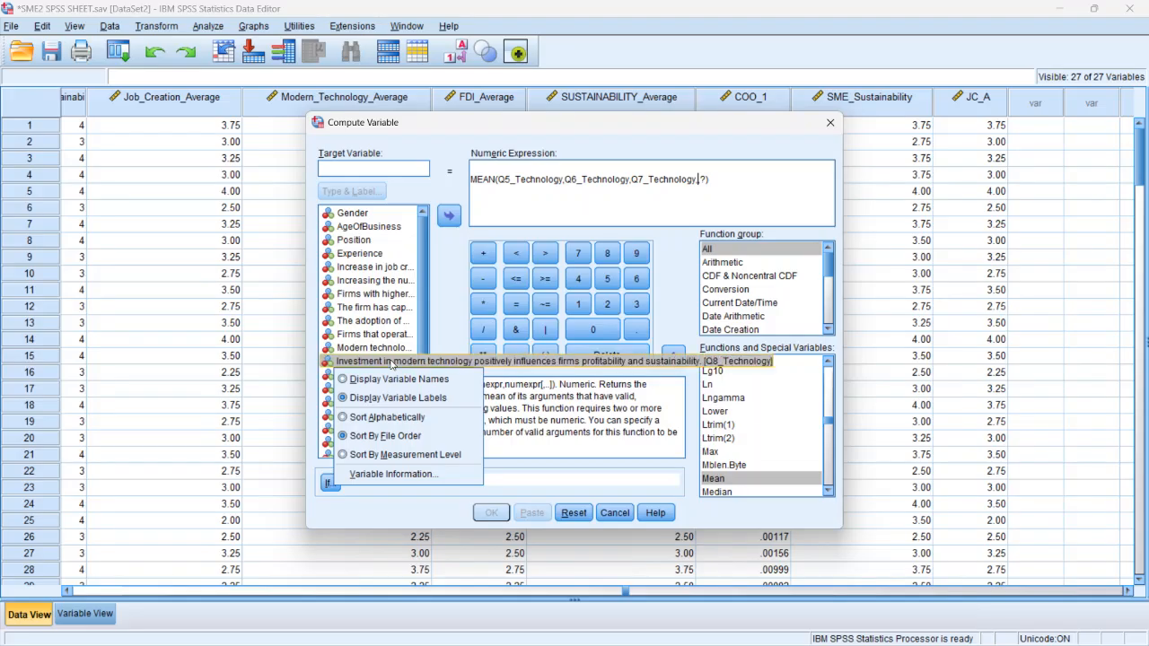
{"action": "left_click", "coordinate": [440, 225]}
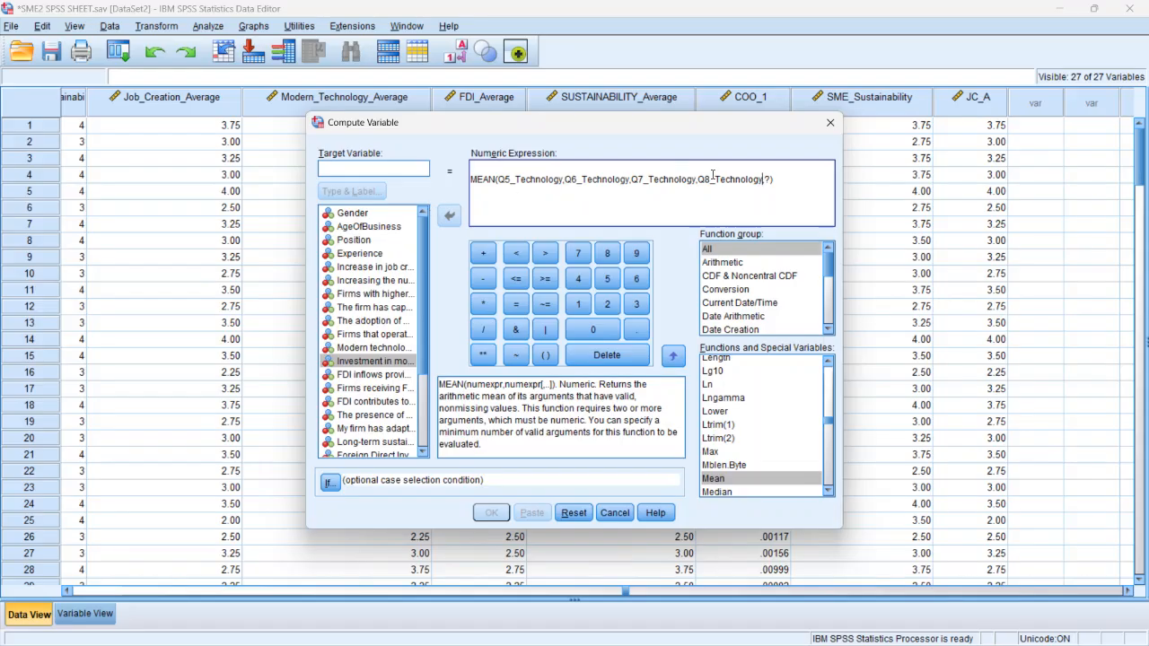
- Remove the leftover question-mark placeholder and its comma after Q8_Technology in the MEAN expression
{"action": "double_click", "coordinate": [767, 180]}
{"action": "right_click", "coordinate": [769, 179]}
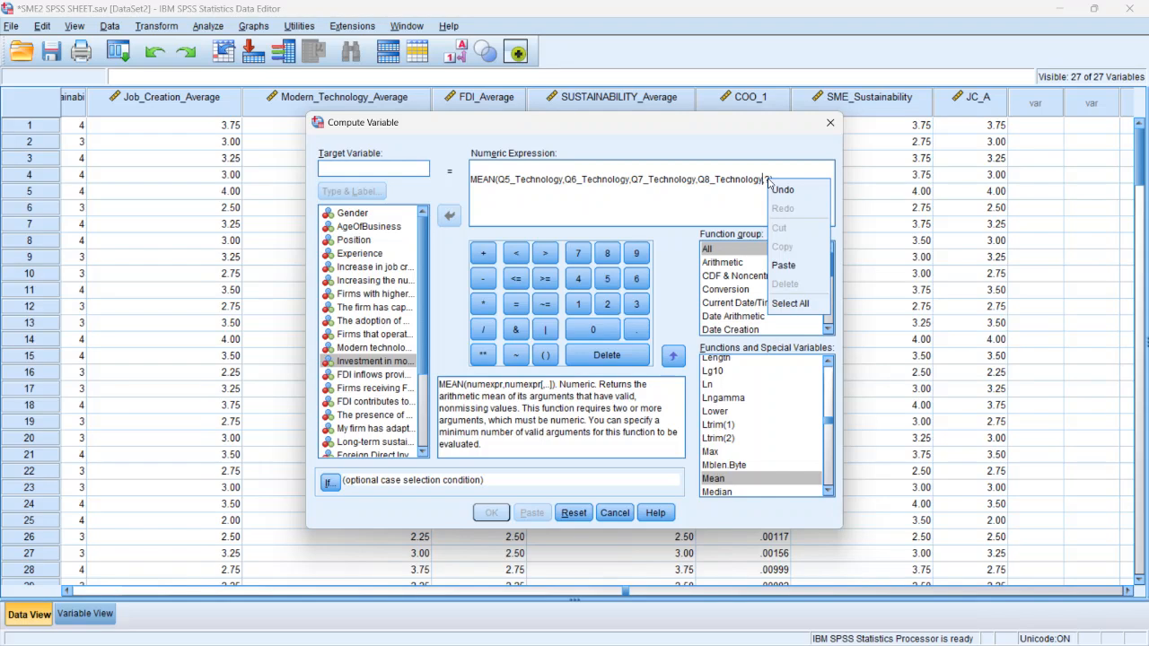
{"action": "left_click", "coordinate": [728, 192]}
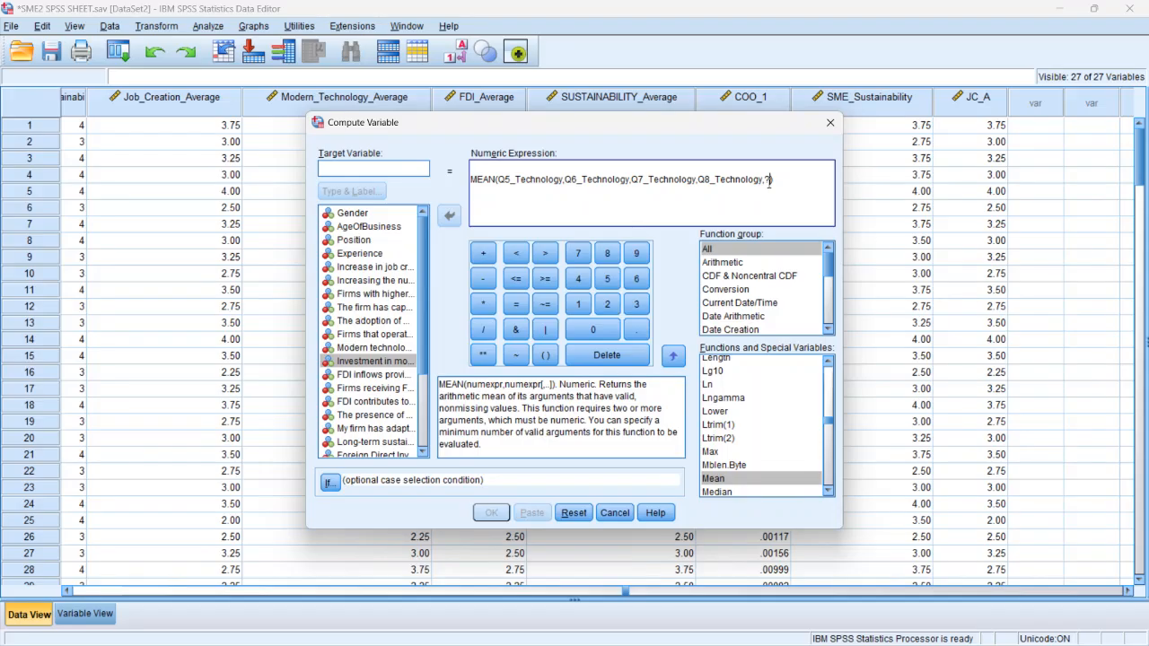
{"action": "key", "text": "BackSpace"}
{"action": "key", "text": "BackSpace"}
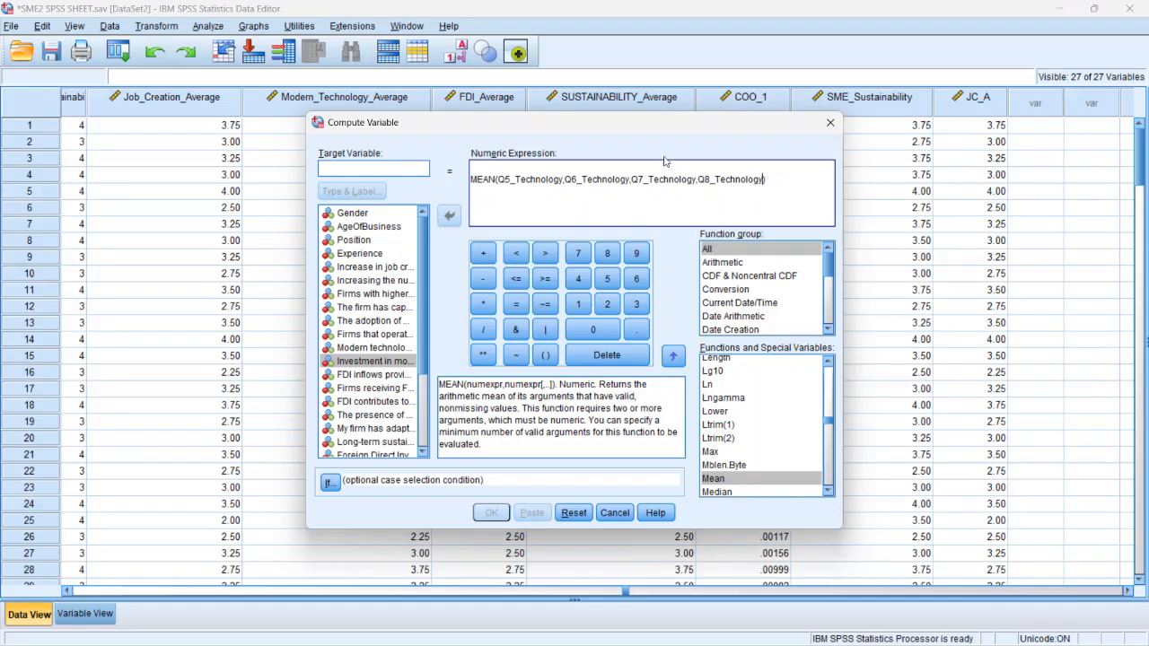
- Name the target variable MT_A, compute it from the technology items' mean, and return to the data sheet
{"action": "left_click", "coordinate": [332, 167]}
{"action": "type", "text": "M"}
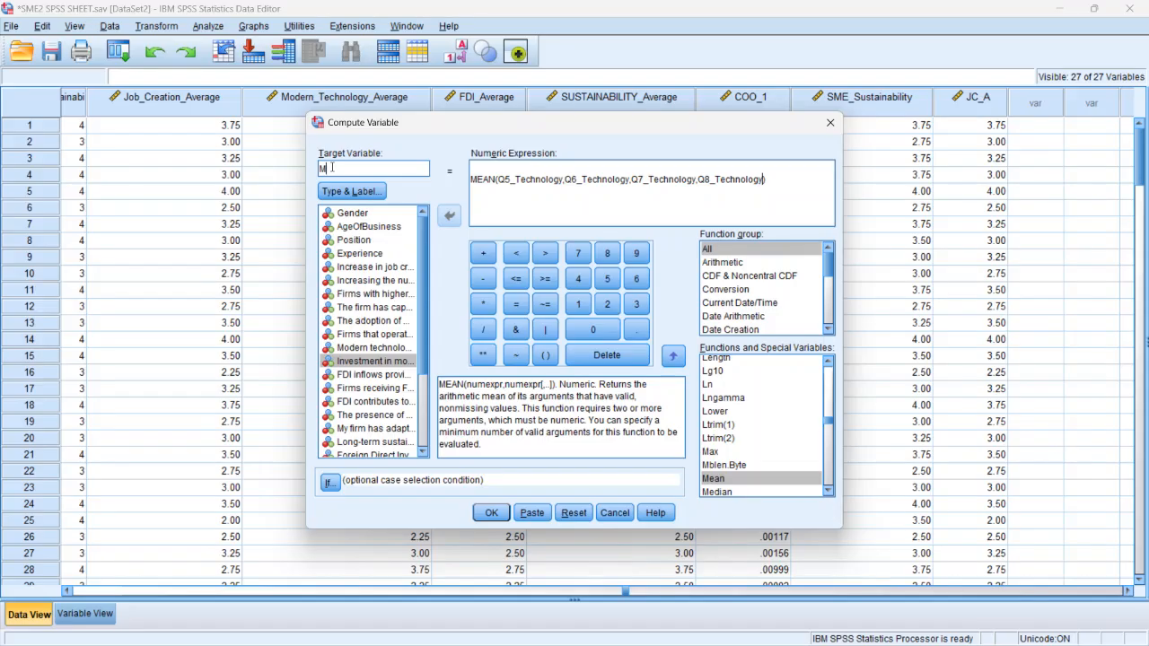
{"action": "type", "text": "T"}
{"action": "type", "text": "A"}
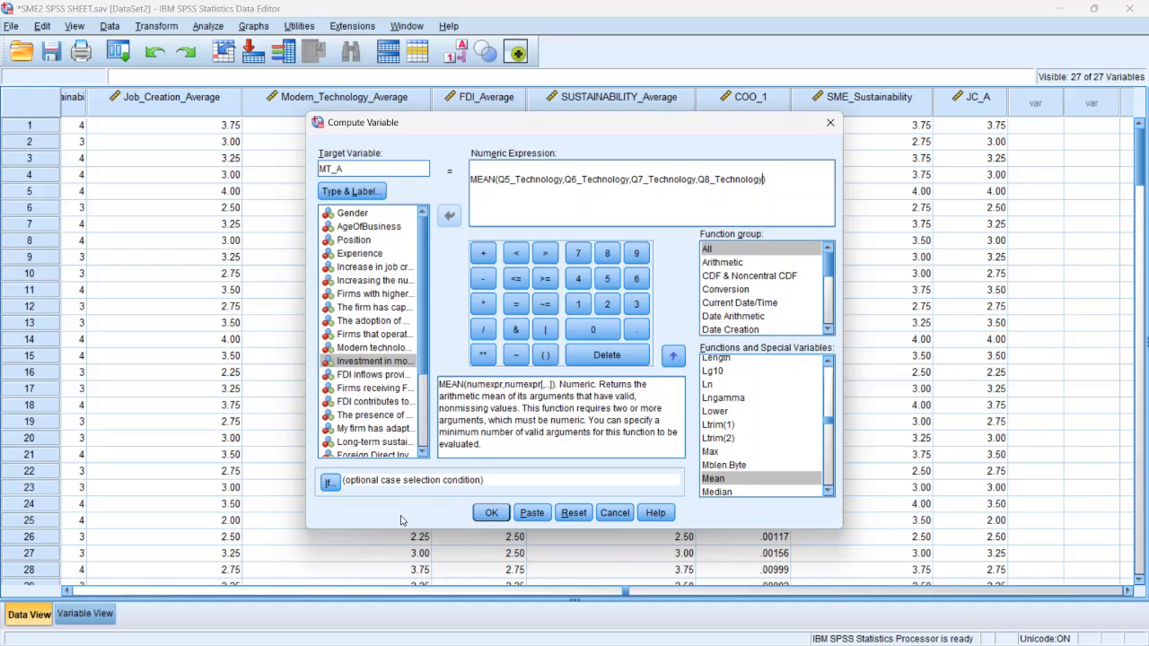
{"action": "left_click", "coordinate": [490, 515]}
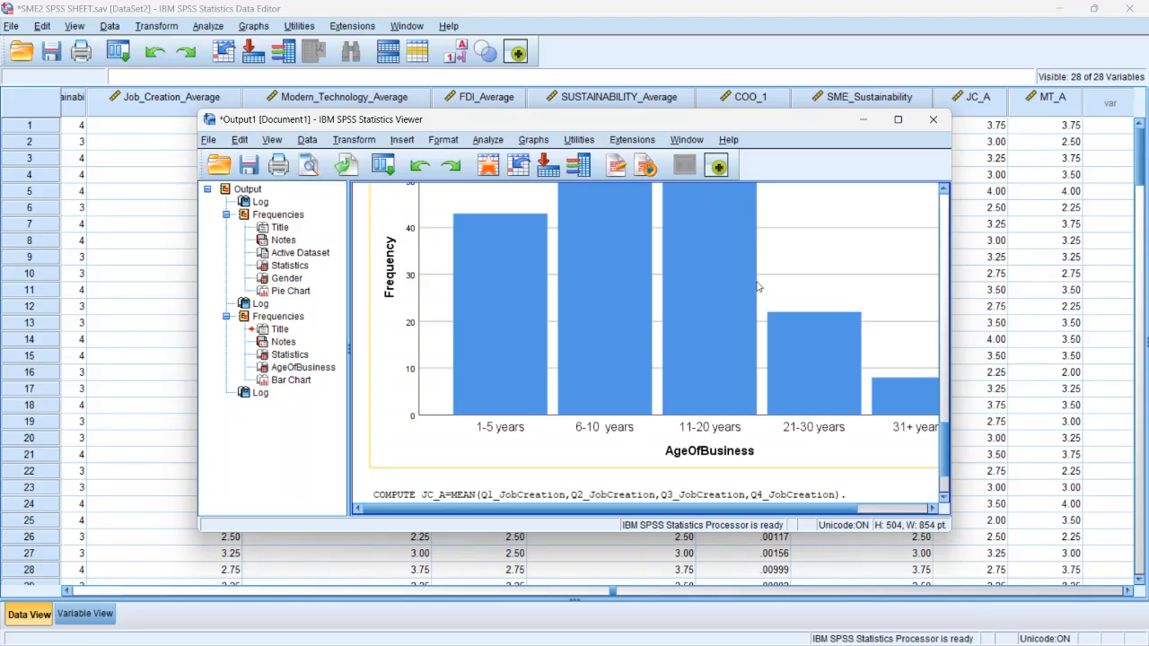
{"action": "left_click", "coordinate": [861, 123]}
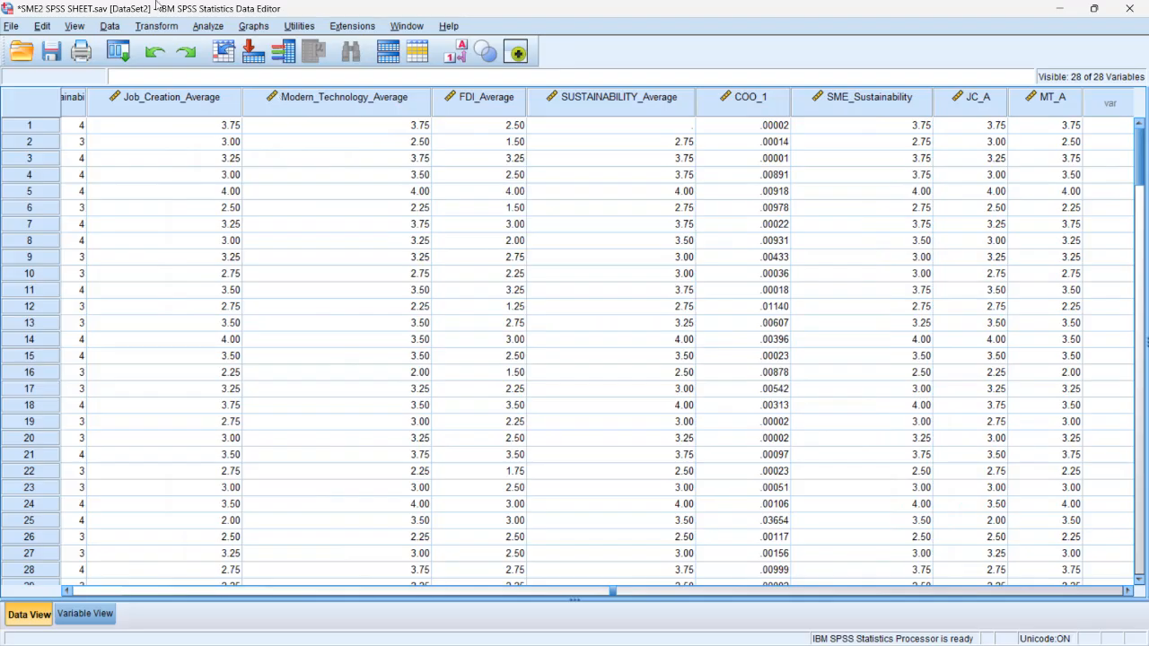
- Start a Descriptives analysis and add JC_A as its variable
{"action": "left_click", "coordinate": [210, 27]}
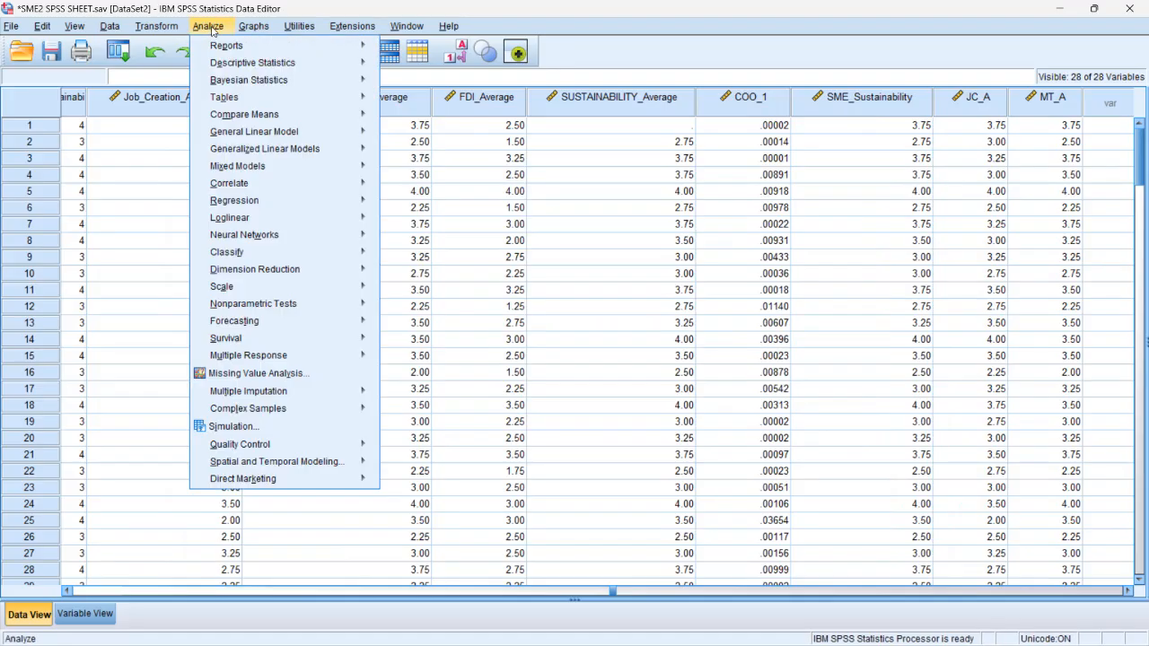
{"action": "mouse_move", "coordinate": [244, 65]}
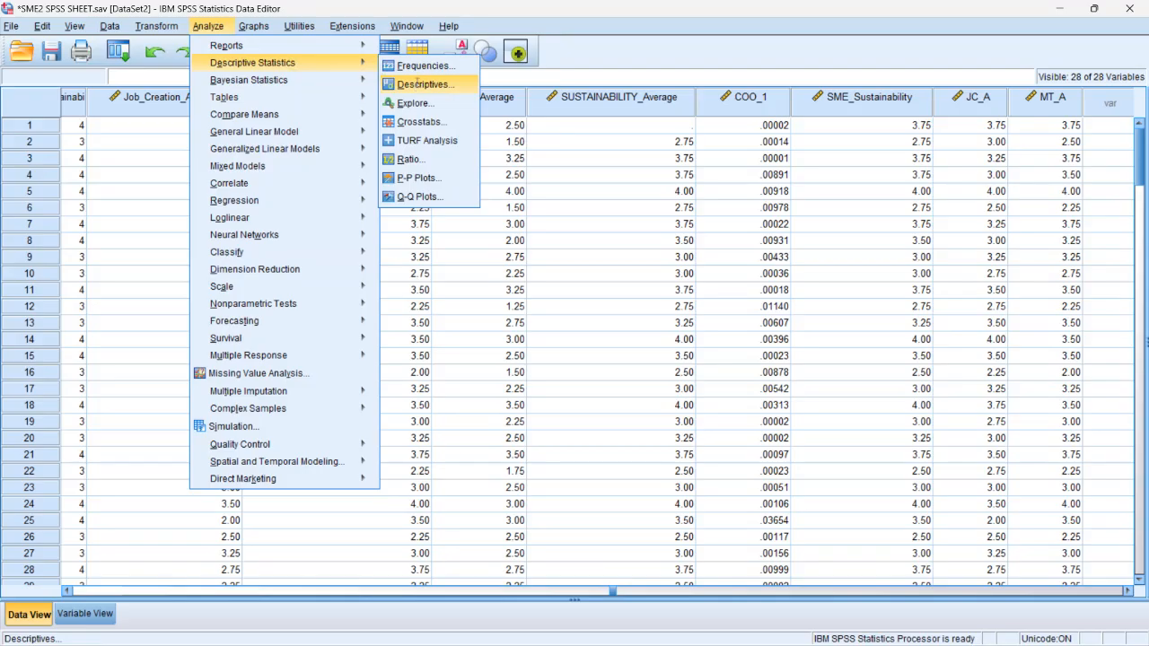
{"action": "left_click", "coordinate": [417, 85]}
{"action": "scroll", "coordinate": [511, 307], "scroll_direction": "down", "scroll_amount": 3}
{"action": "left_click_drag", "start_coordinate": [513, 305], "coordinate": [514, 359]}
{"action": "left_click", "coordinate": [461, 356]}
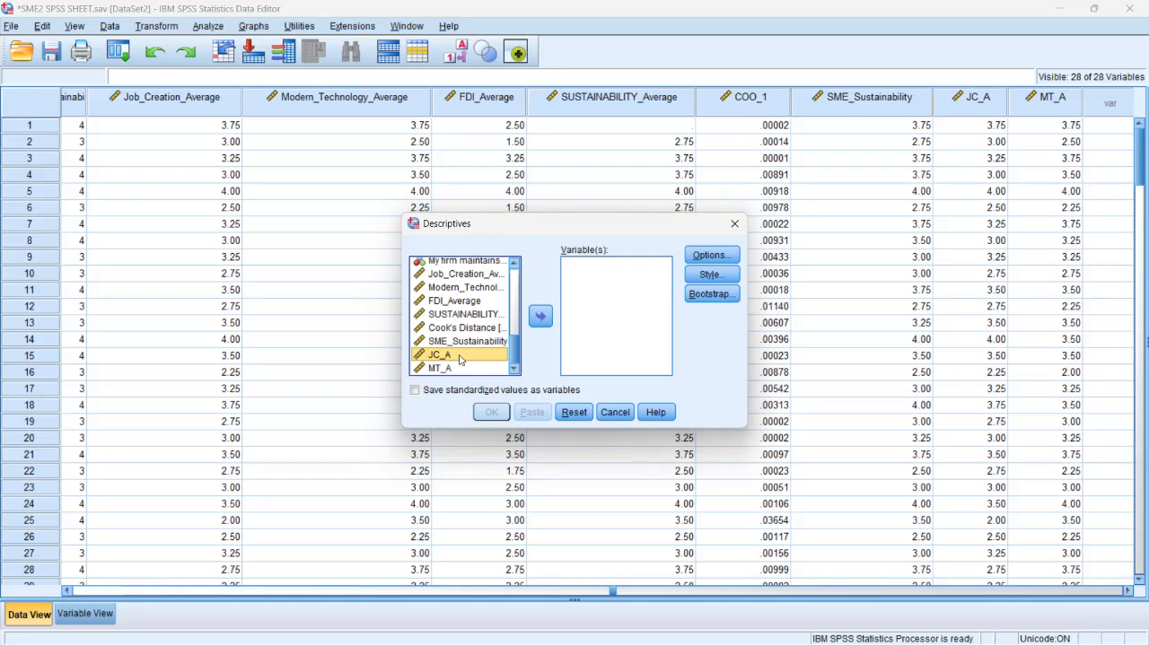
{"action": "left_click", "coordinate": [540, 316]}
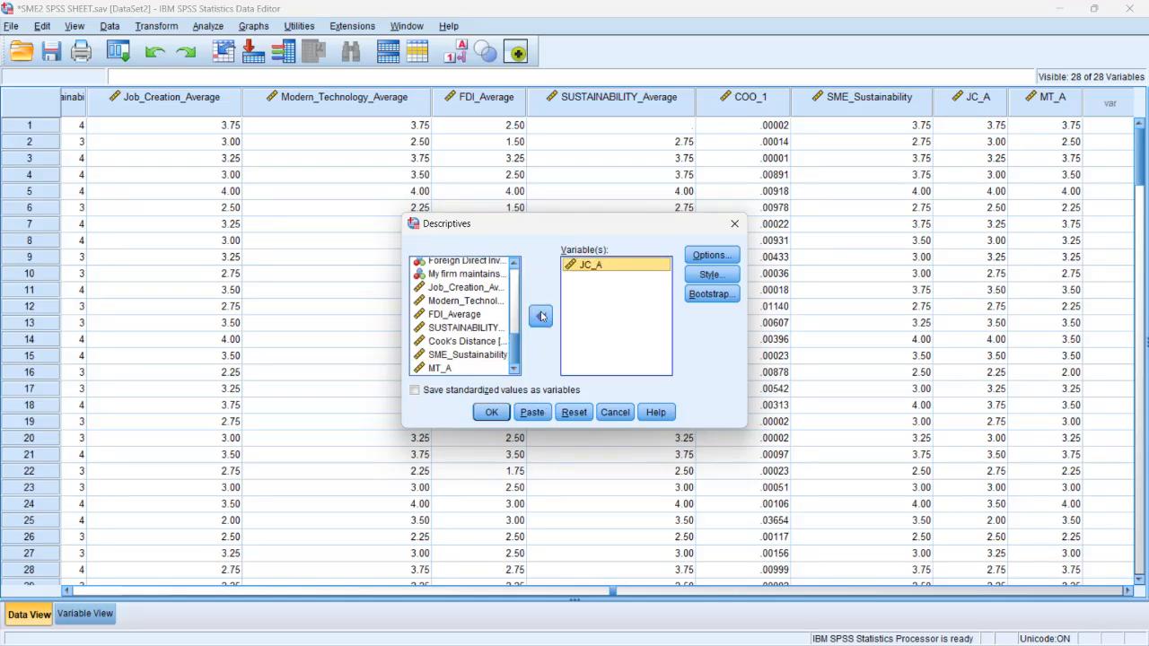
- Exclude the minimum and maximum from the statistics, run the Descriptives on JC_A, and return to the data sheet after viewing the output
{"action": "left_click", "coordinate": [706, 258]}
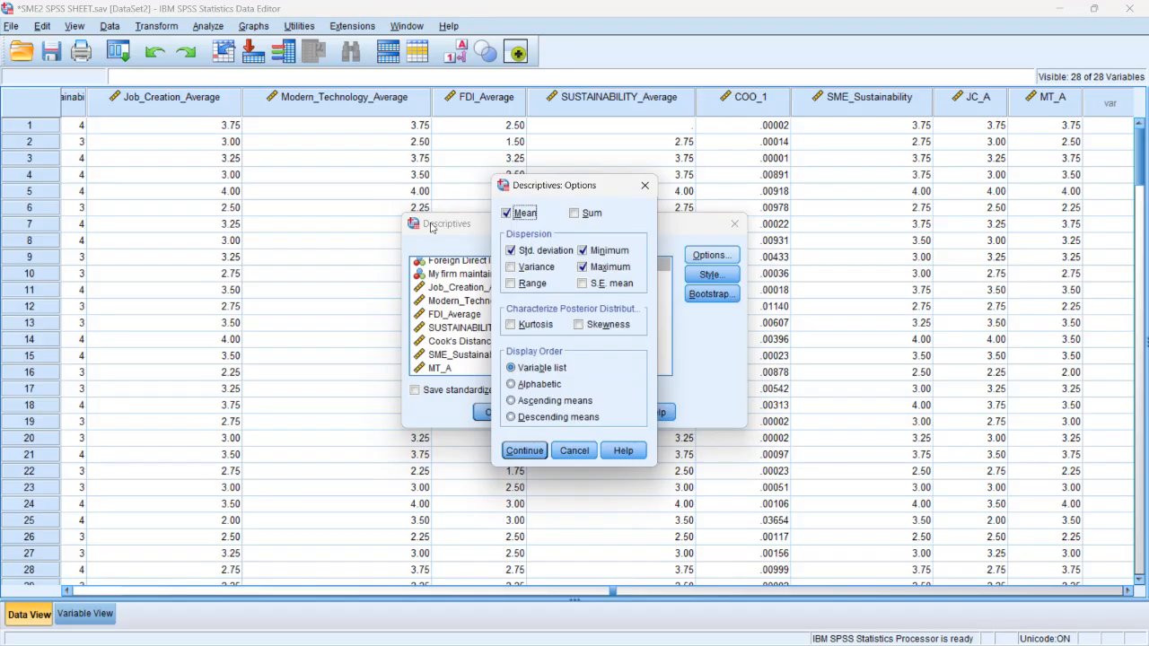
{"action": "left_click", "coordinate": [583, 267]}
{"action": "left_click", "coordinate": [584, 251]}
{"action": "left_click", "coordinate": [524, 450]}
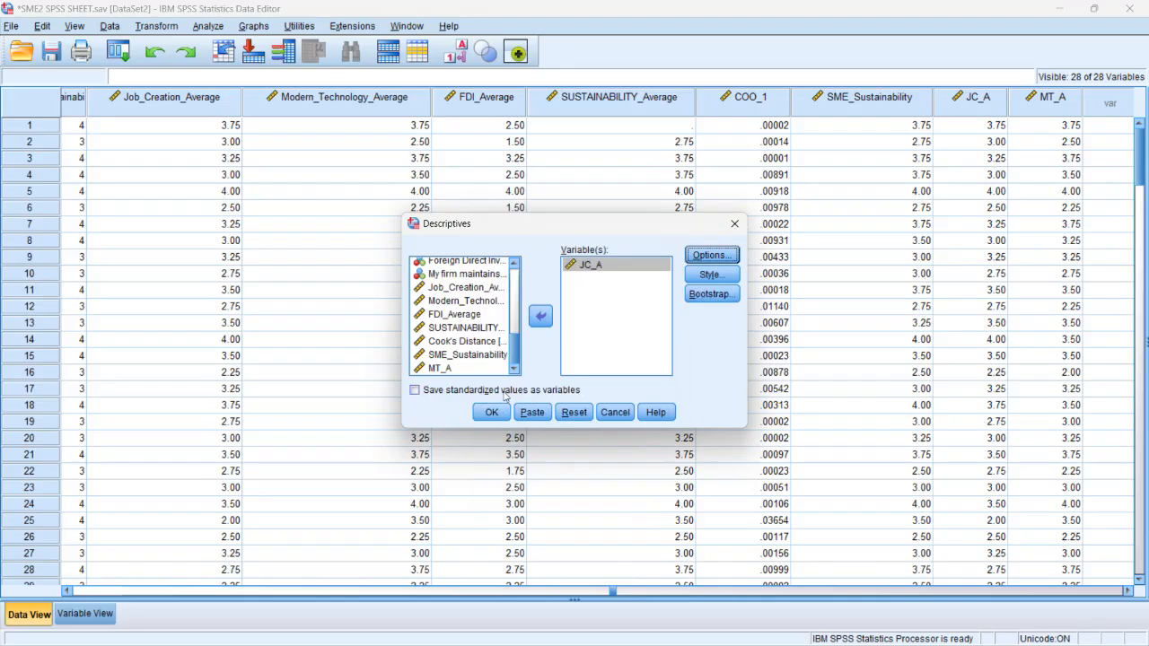
{"action": "left_click", "coordinate": [492, 412]}
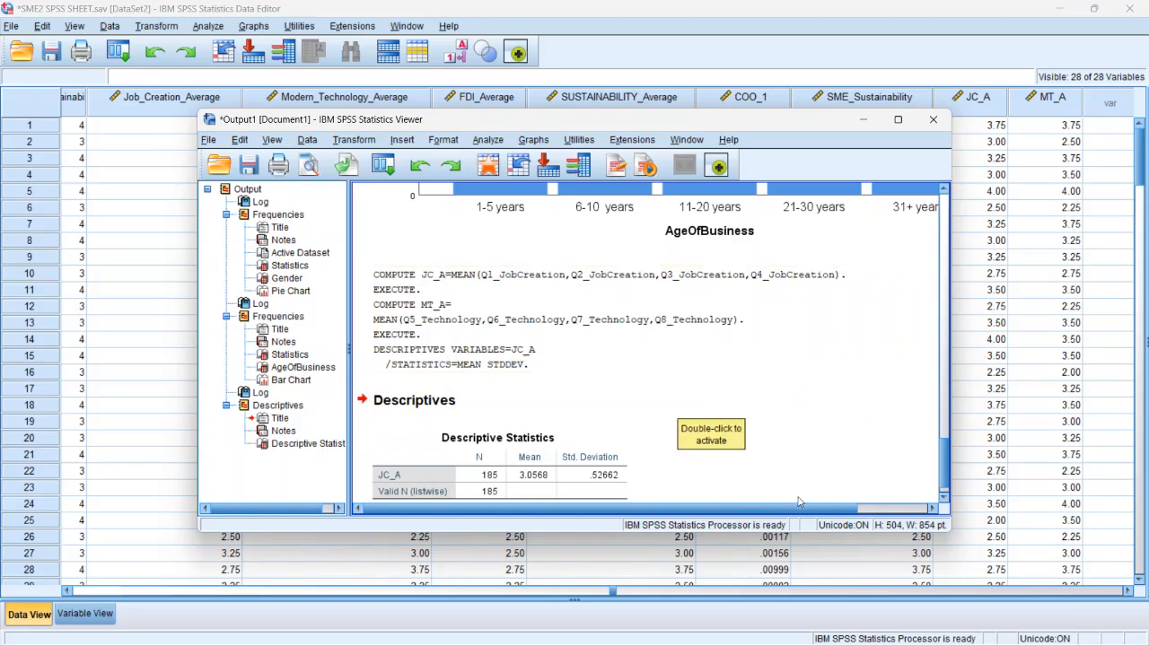
{"action": "scroll", "coordinate": [942, 471], "scroll_direction": "down", "scroll_amount": 1}
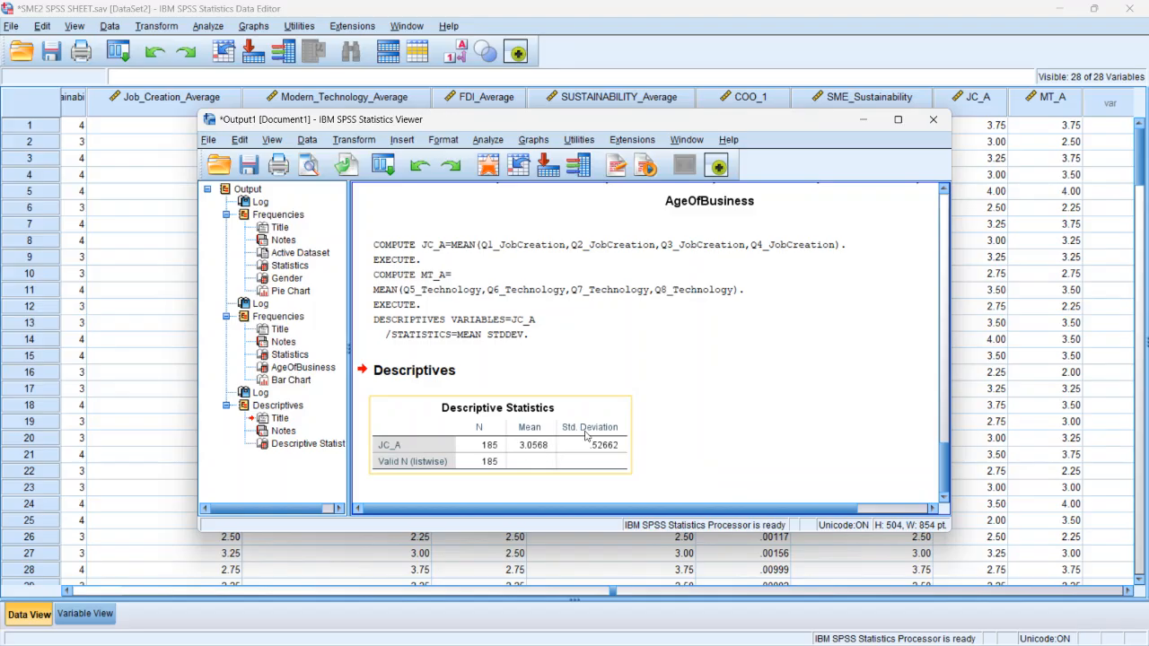
{"action": "left_click", "coordinate": [865, 120]}
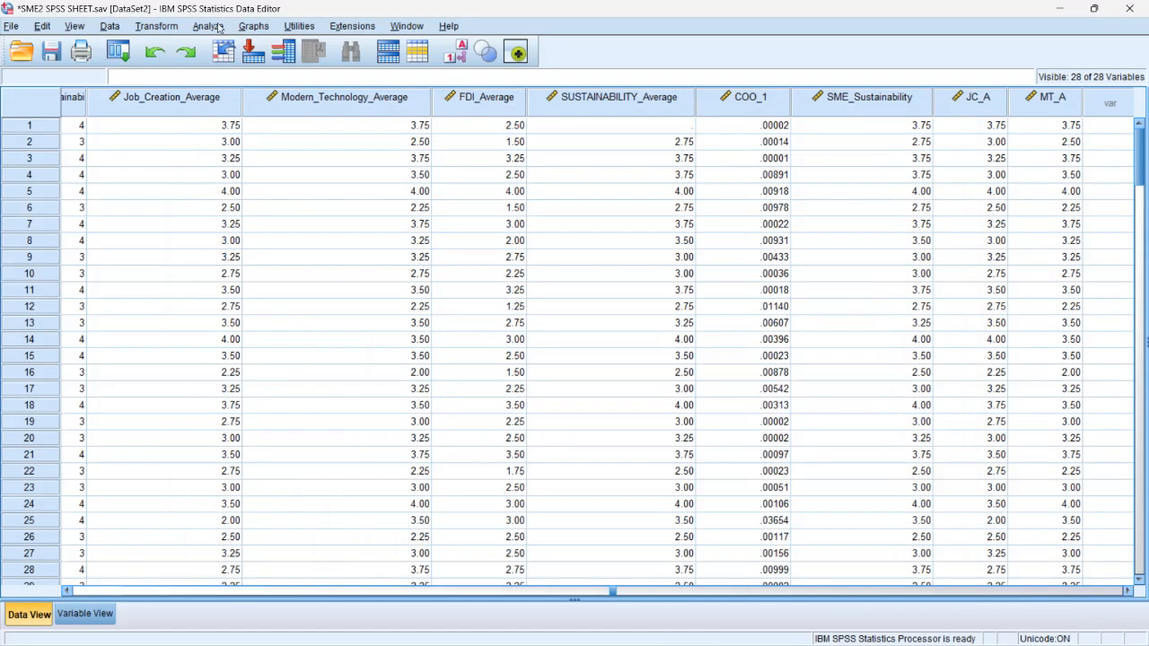
- Start another Descriptives analysis and remove JC_A from its selected variables
{"action": "left_click", "coordinate": [207, 26]}
{"action": "mouse_move", "coordinate": [244, 70]}
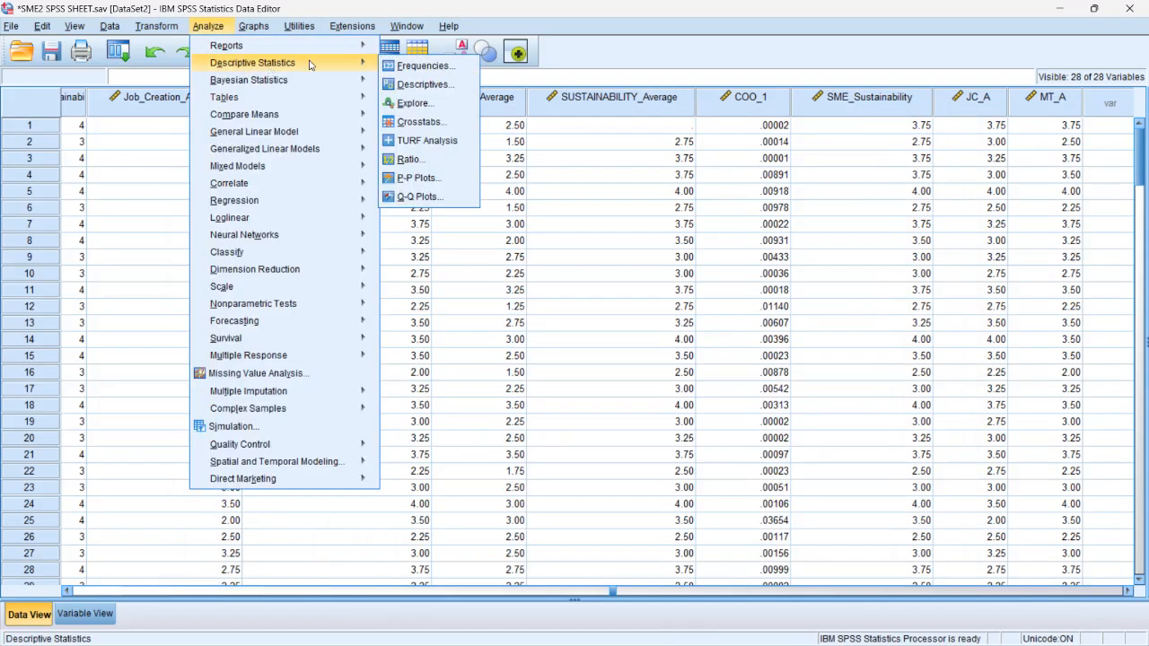
{"action": "left_click", "coordinate": [434, 86]}
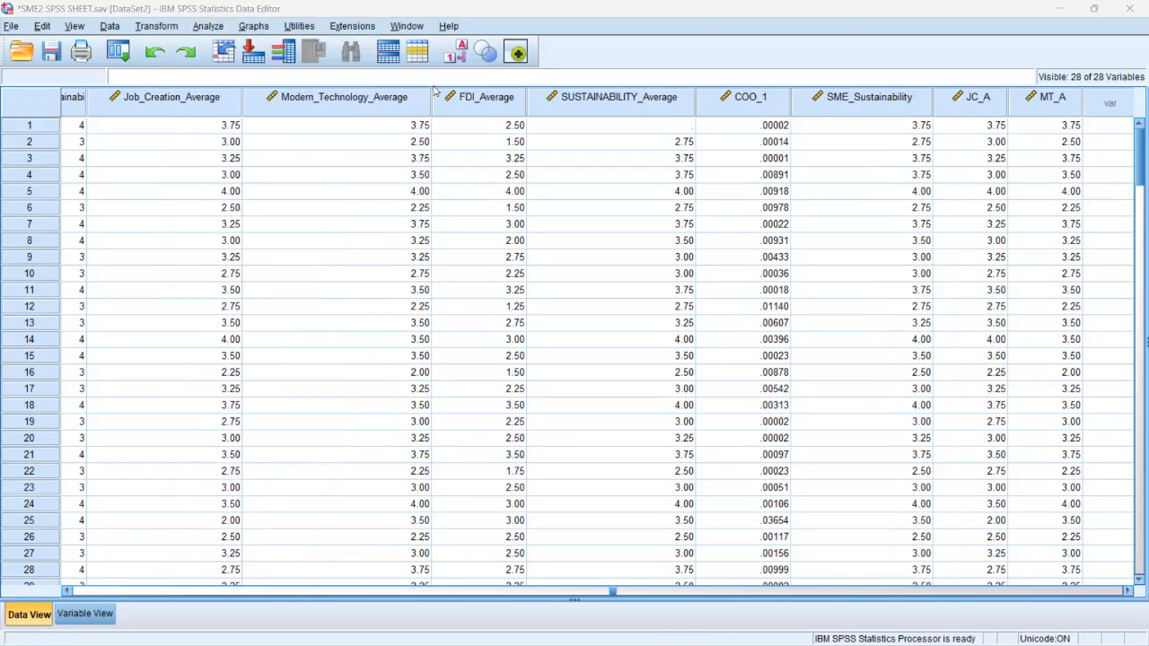
{"action": "left_click_drag", "start_coordinate": [514, 290], "coordinate": [514, 280]}
{"action": "left_click", "coordinate": [599, 267]}
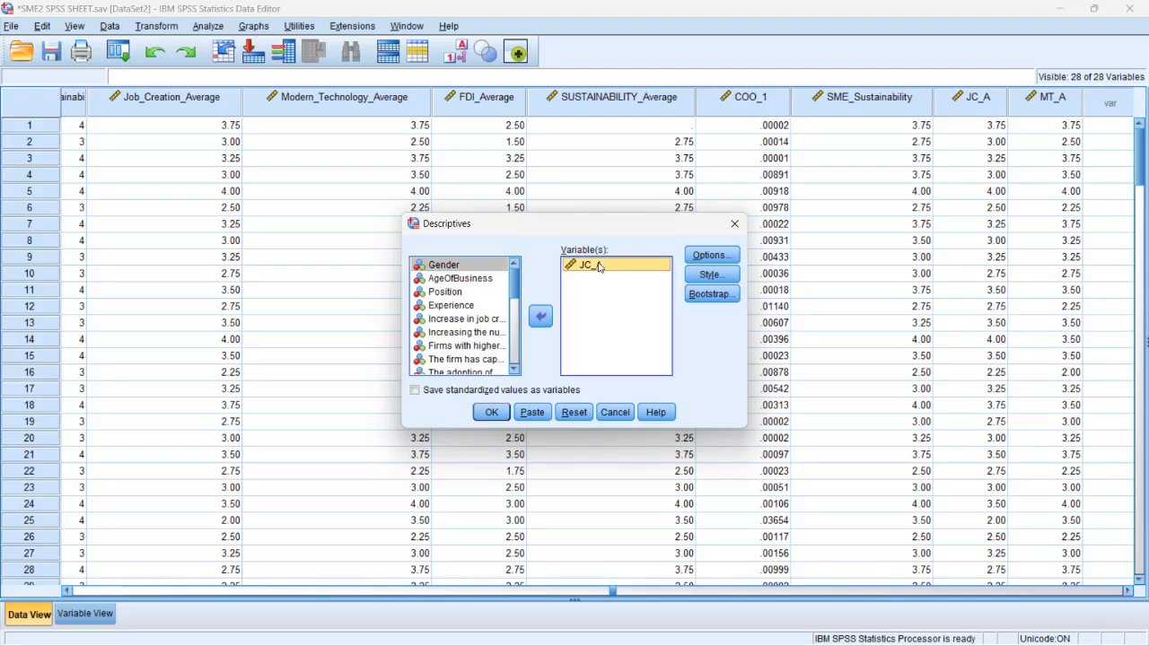
{"action": "left_click", "coordinate": [541, 318]}
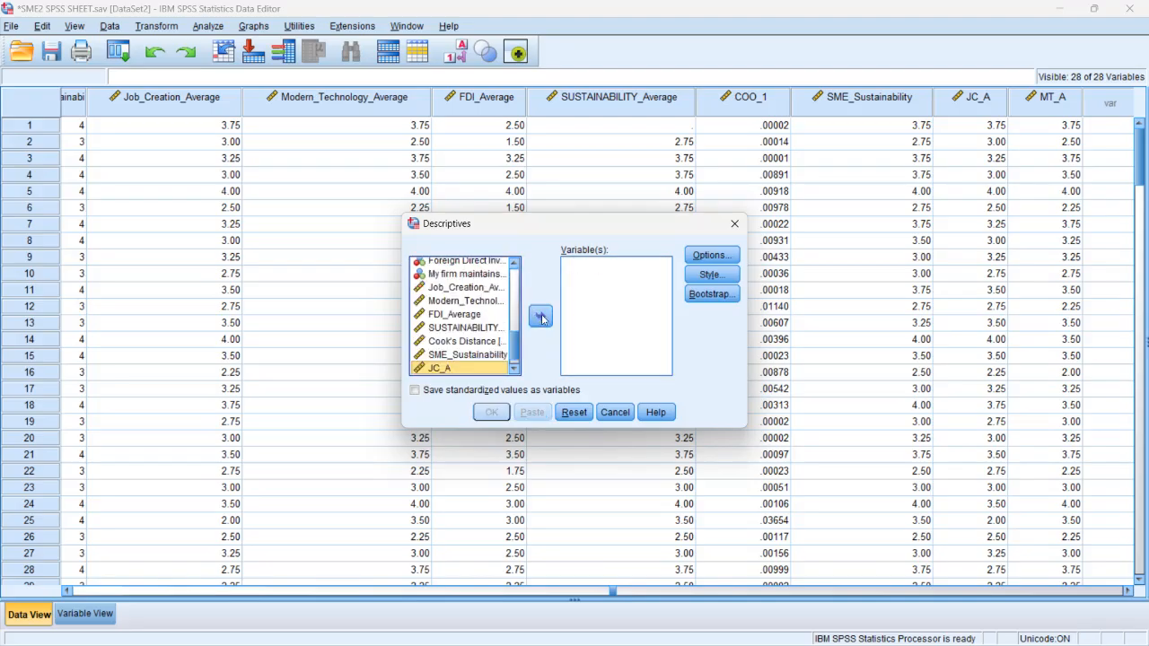
- Add the four job creation items, from "Increase in job creation" to "The firm has capacity", to the Descriptives variables
{"action": "mouse_move", "coordinate": [516, 352]}
{"action": "left_mouse_down"}
{"action": "mouse_move", "coordinate": [517, 319]}
{"action": "mouse_move", "coordinate": [516, 339]}
{"action": "left_mouse_up"}
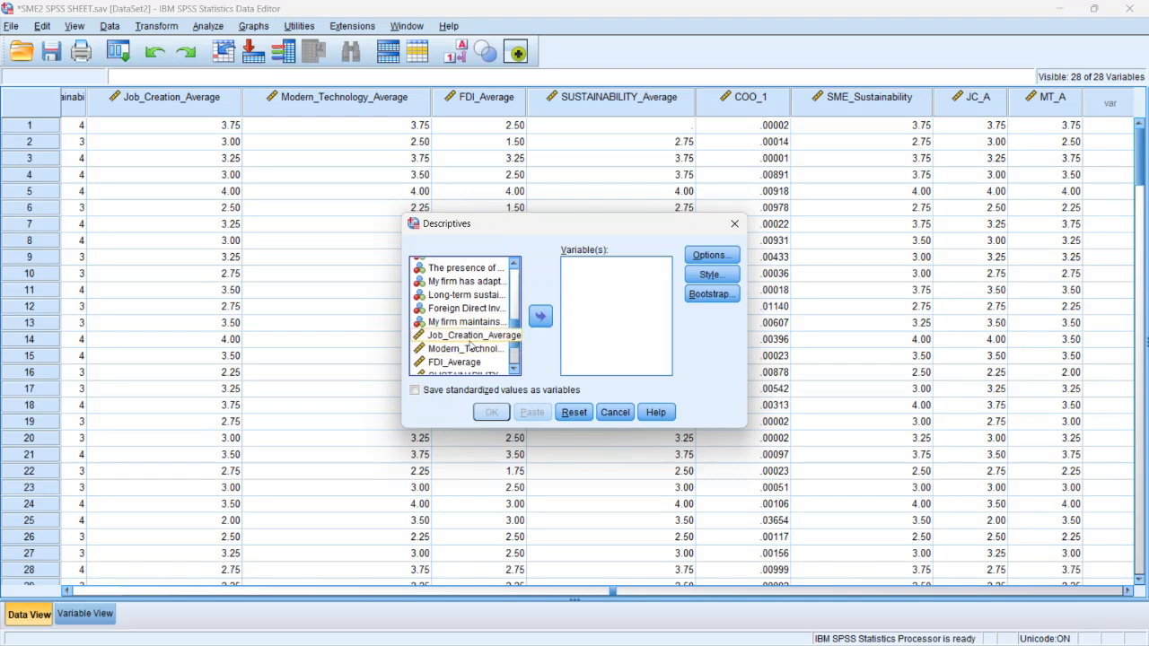
{"action": "left_click_drag", "start_coordinate": [516, 342], "coordinate": [518, 292]}
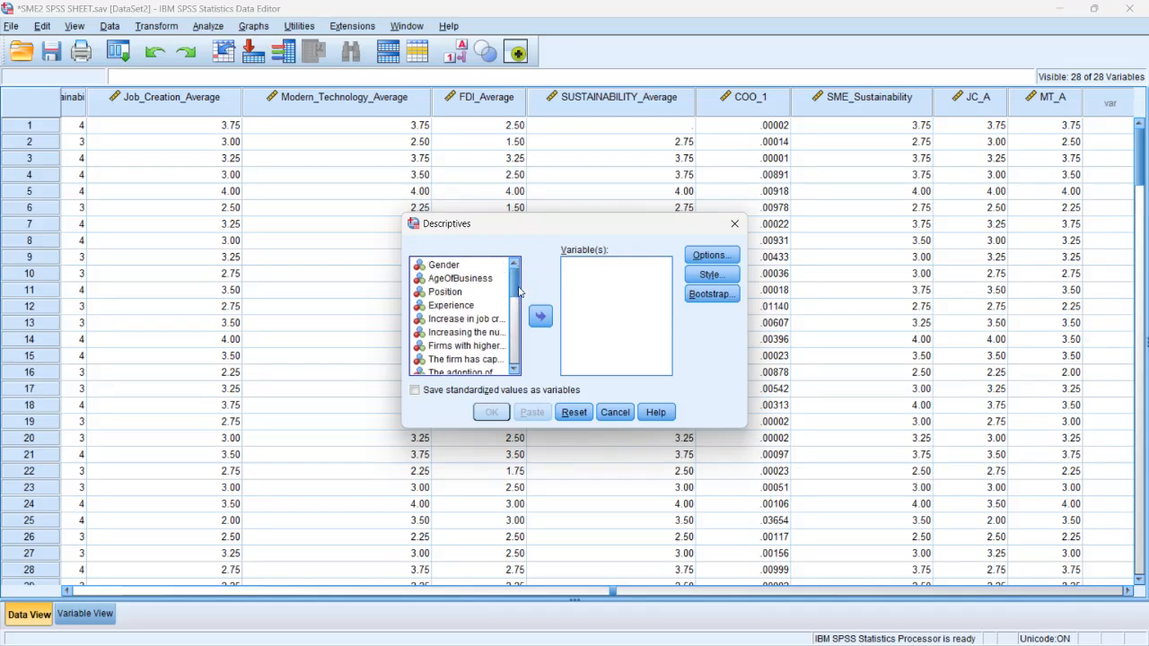
{"action": "left_click", "coordinate": [453, 321]}
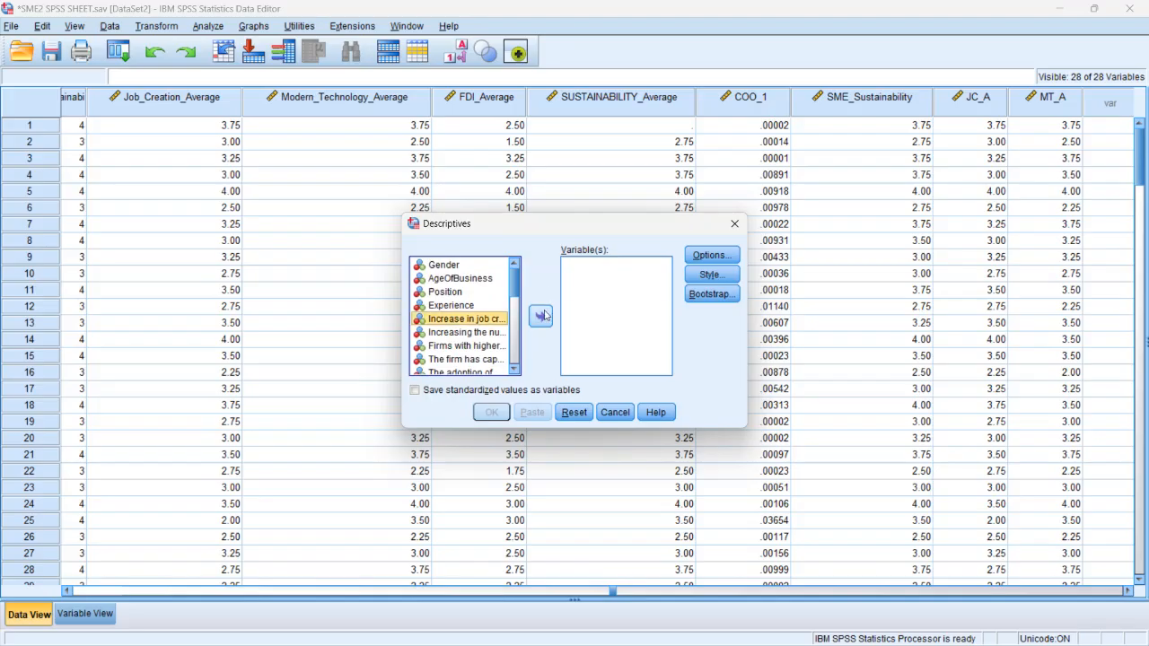
{"action": "left_click", "coordinate": [446, 336]}
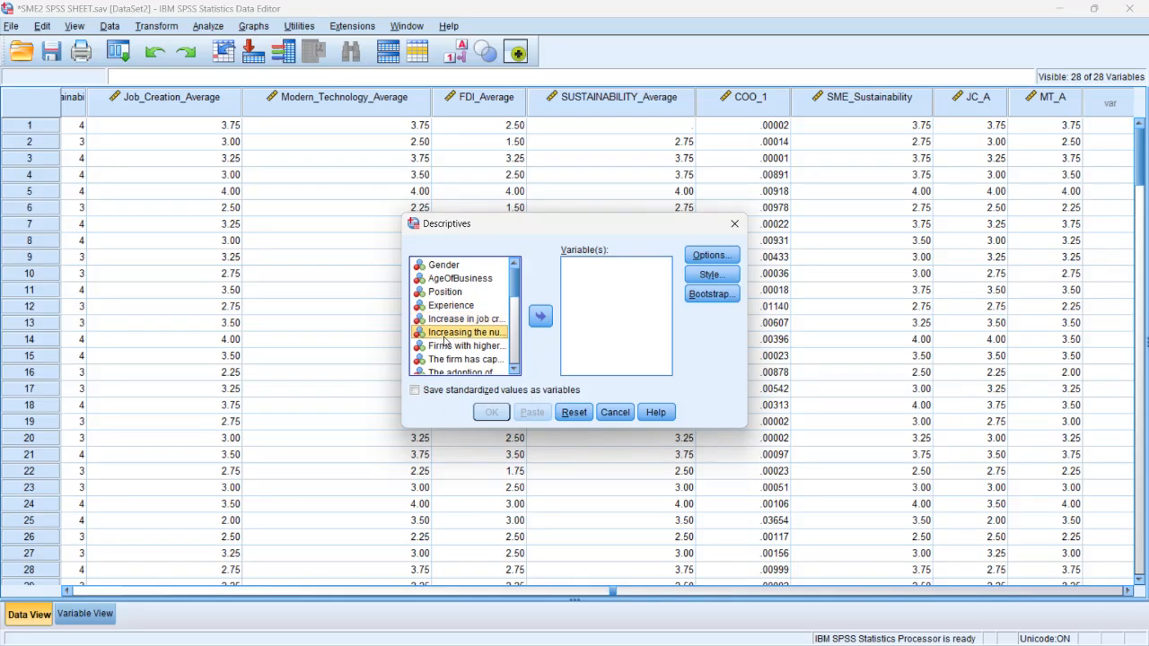
{"action": "left_click", "coordinate": [454, 321]}
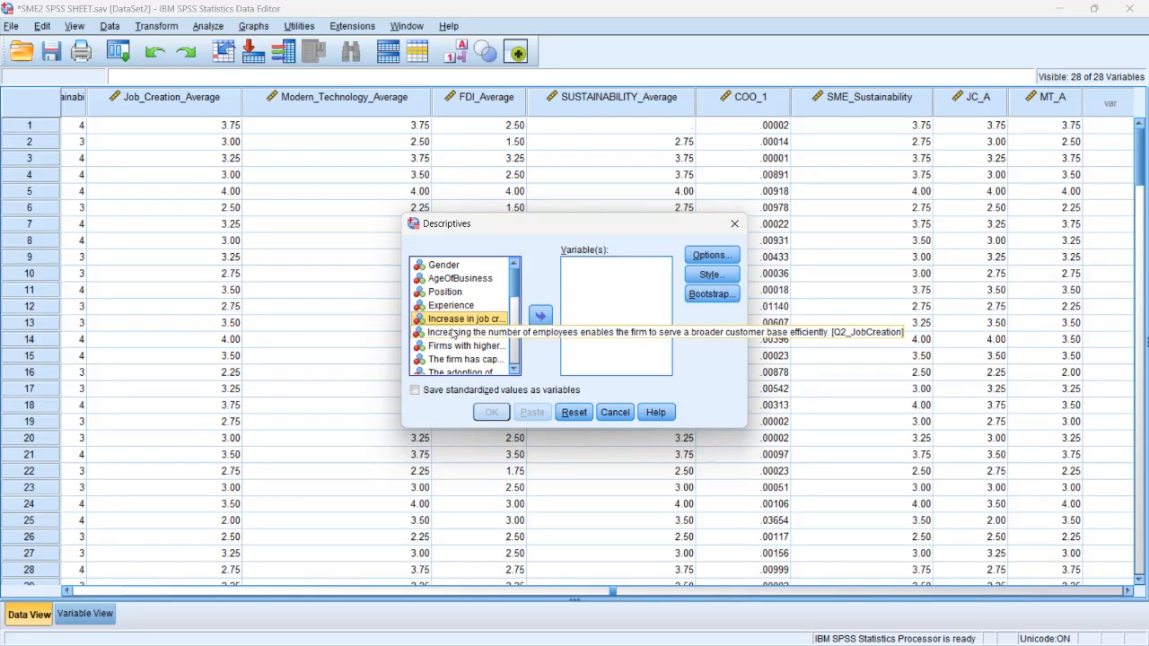
{"action": "left_click", "coordinate": [449, 334]}
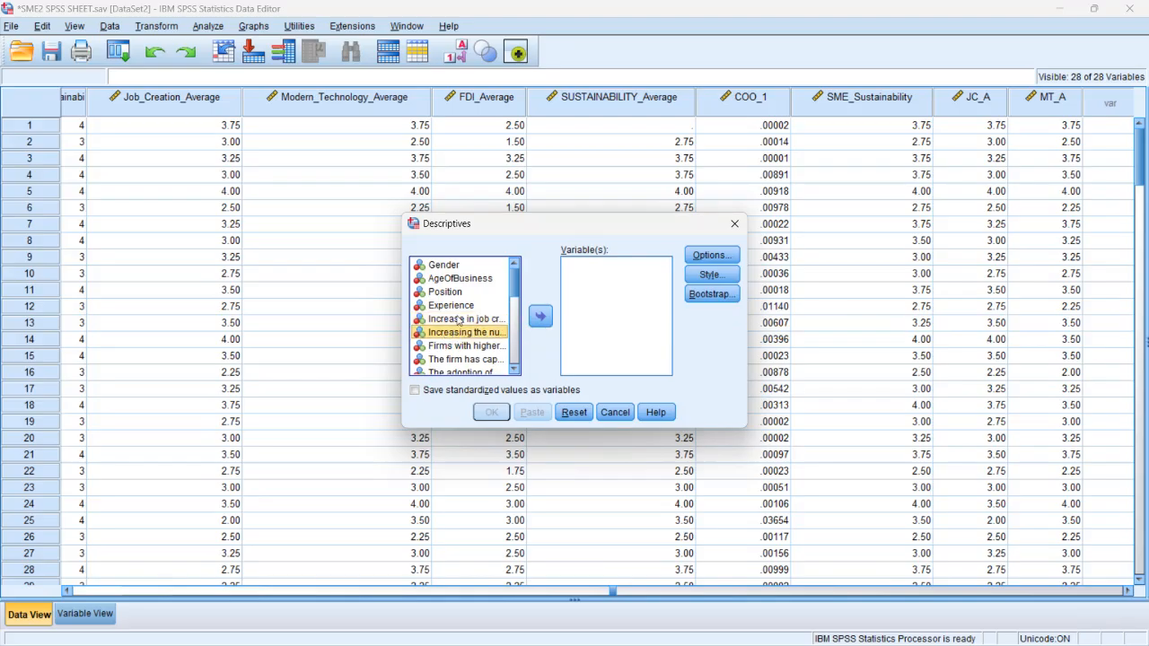
{"action": "left_click", "coordinate": [459, 319]}
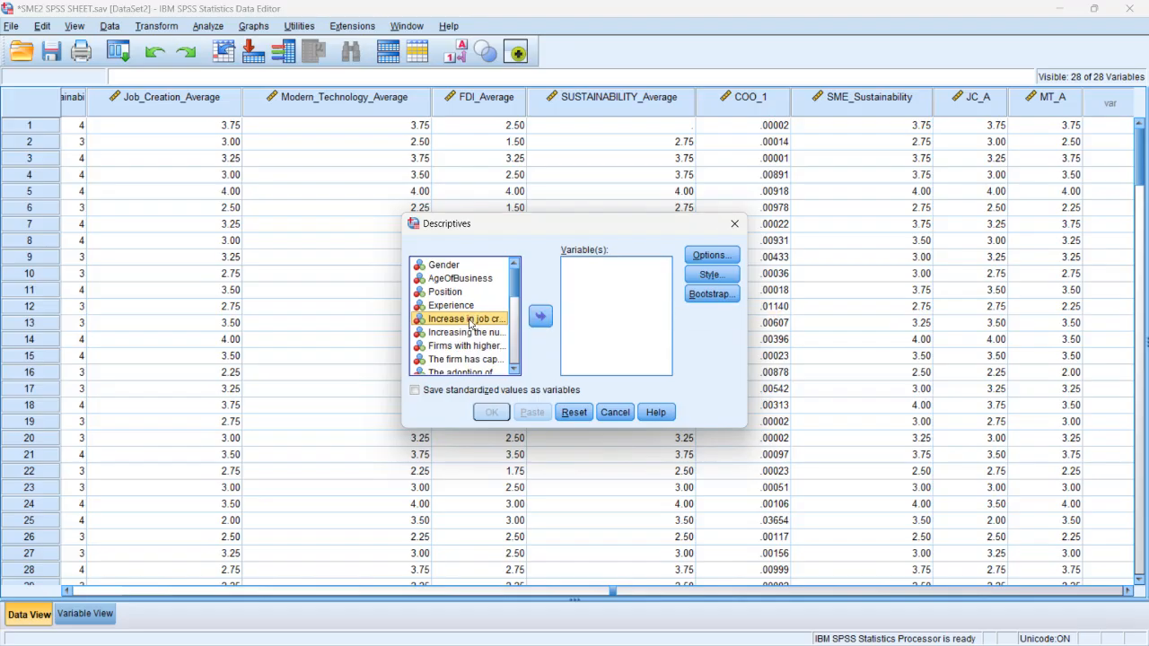
{"action": "left_click", "coordinate": [469, 332], "text": "shift"}
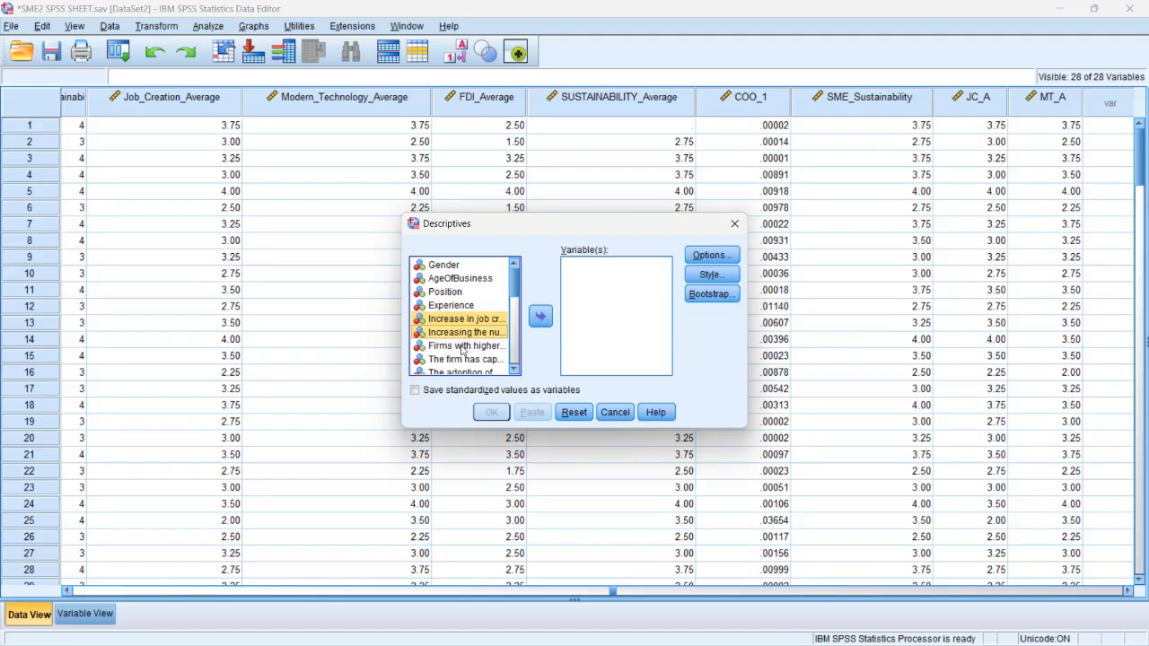
{"action": "left_click", "coordinate": [462, 350], "text": "shift"}
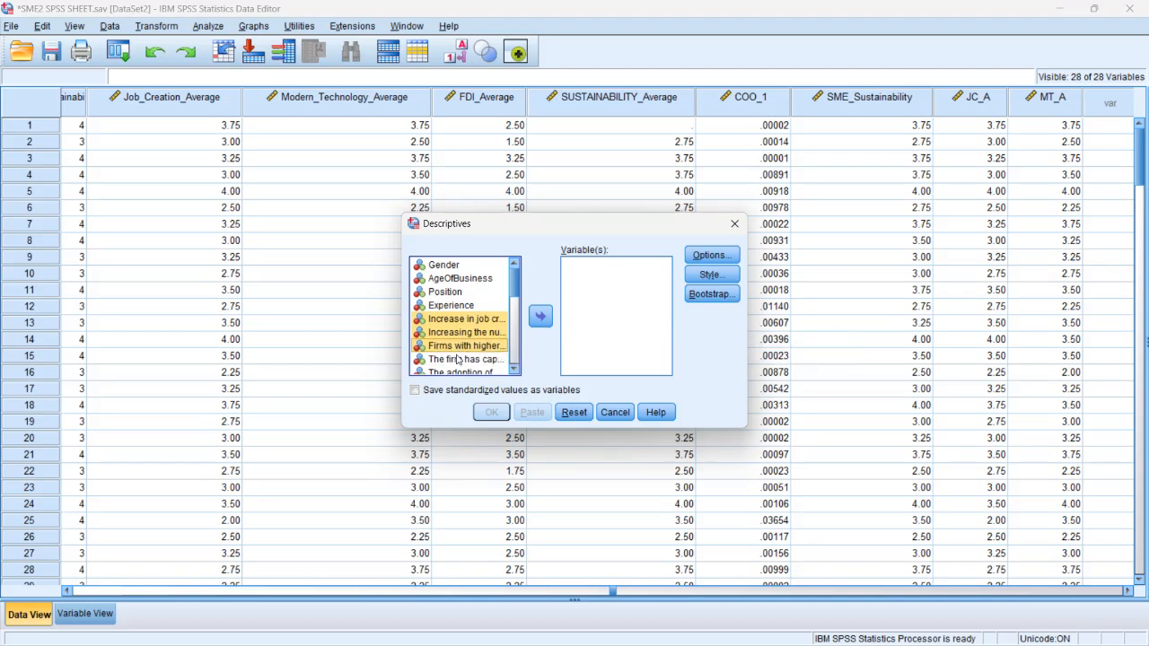
{"action": "left_click", "coordinate": [457, 359], "text": "shift"}
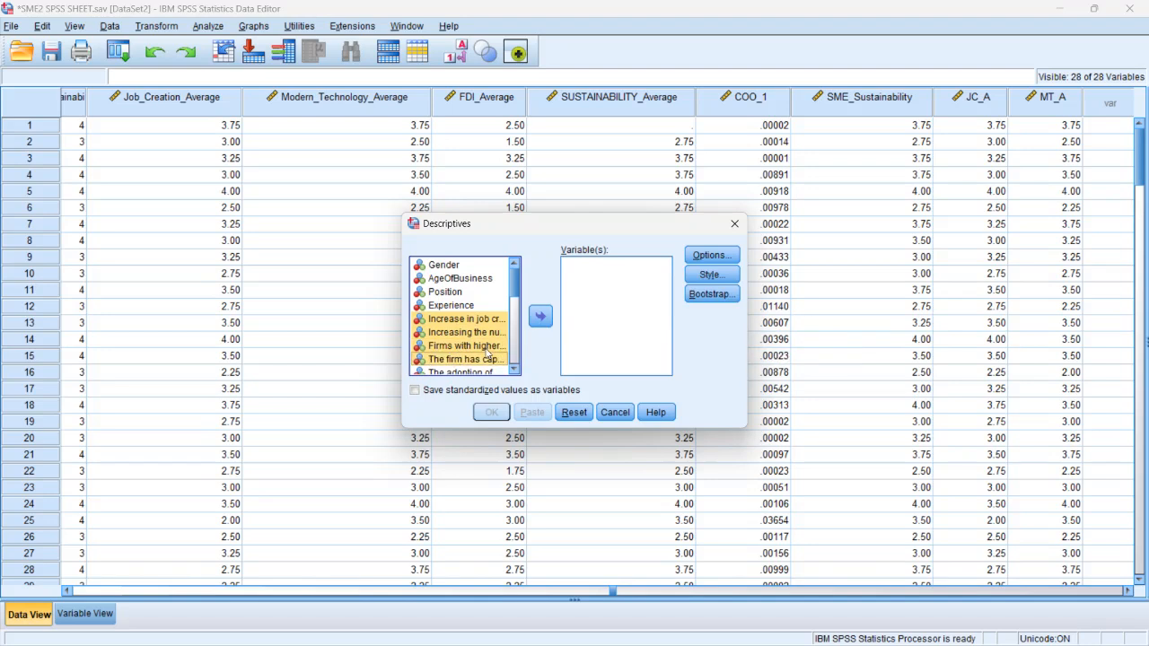
{"action": "left_click", "coordinate": [540, 316]}
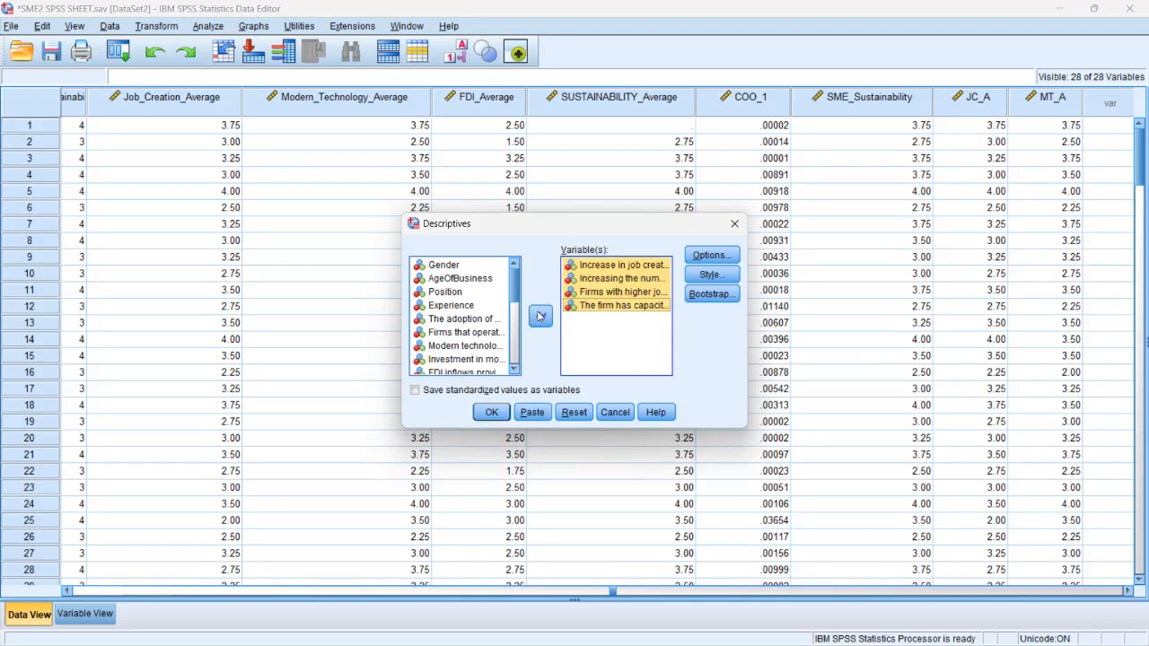
- Run the Descriptives with mean and standard deviation, saving standardized values as variables, and review the job creation items' output table
{"action": "left_click", "coordinate": [711, 255]}
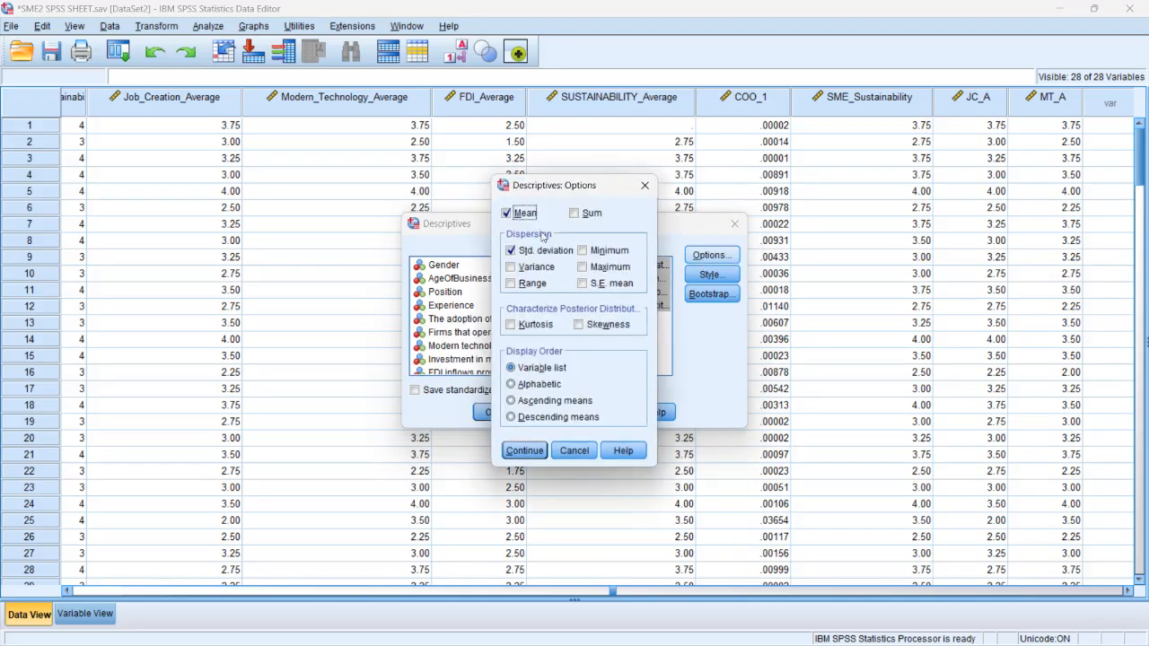
{"action": "left_click", "coordinate": [528, 450]}
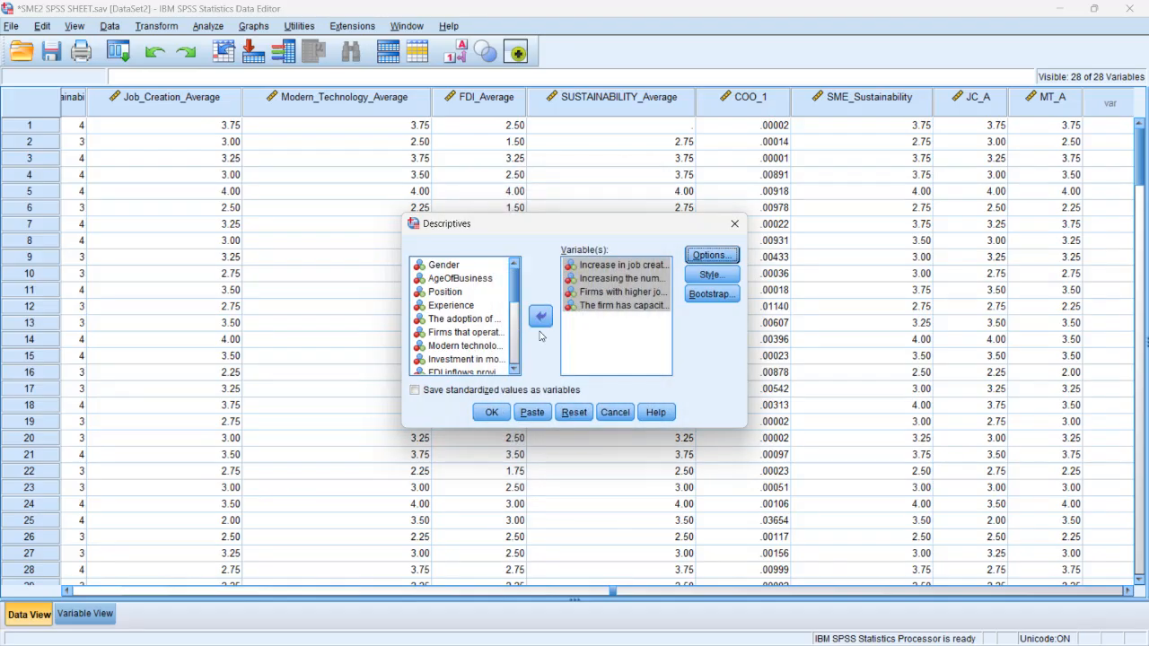
{"action": "left_click", "coordinate": [414, 391]}
{"action": "left_click", "coordinate": [492, 411]}
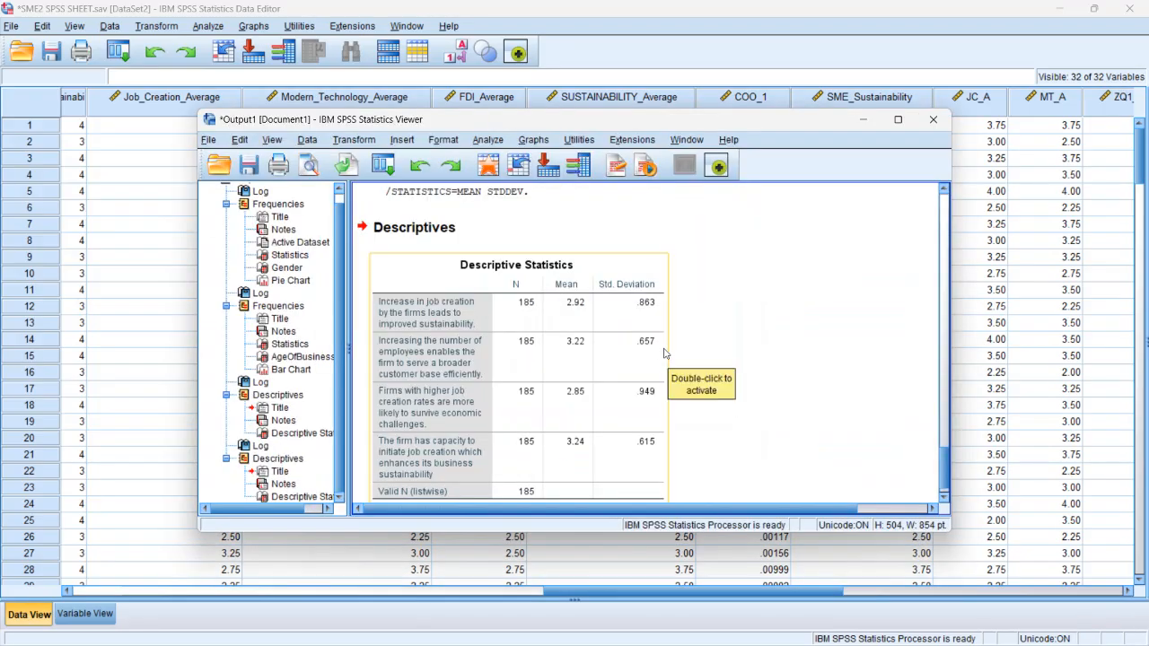
{"action": "left_click_drag", "start_coordinate": [941, 467], "coordinate": [940, 477]}
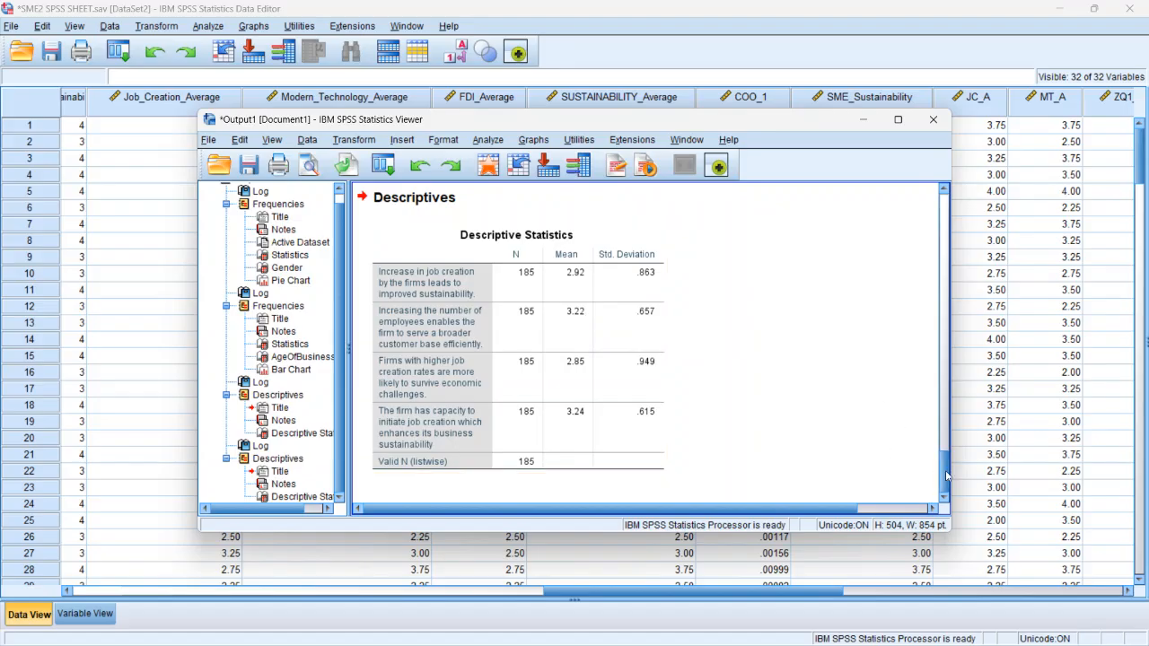
{"action": "left_click_drag", "start_coordinate": [947, 475], "coordinate": [929, 490]}
{"action": "mouse_move", "coordinate": [942, 477]}
{"action": "left_mouse_down"}
{"action": "mouse_move", "coordinate": [942, 449]}
{"action": "mouse_move", "coordinate": [942, 473]}
{"action": "left_mouse_up"}
{"action": "mouse_move", "coordinate": [942, 469]}
{"action": "left_mouse_down"}
{"action": "mouse_move", "coordinate": [947, 431]}
{"action": "mouse_move", "coordinate": [950, 467]}
{"action": "left_mouse_up"}
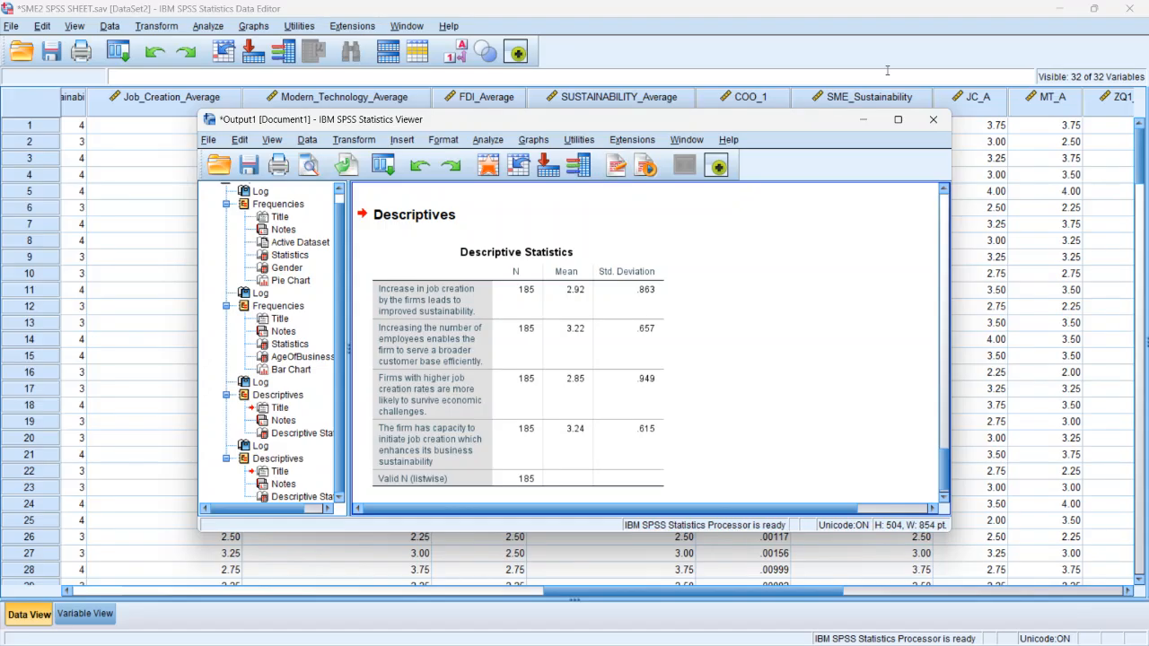
{"action": "left_click", "coordinate": [867, 125]}
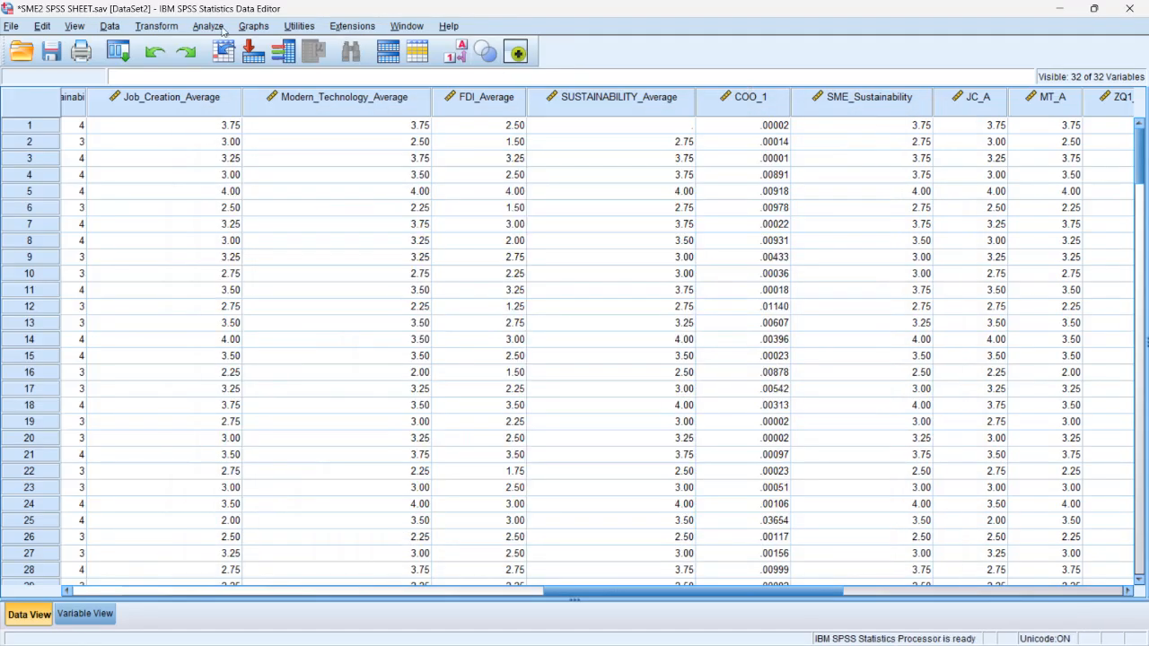
{"action": "left_click", "coordinate": [215, 27]}
{"action": "mouse_move", "coordinate": [283, 72]}
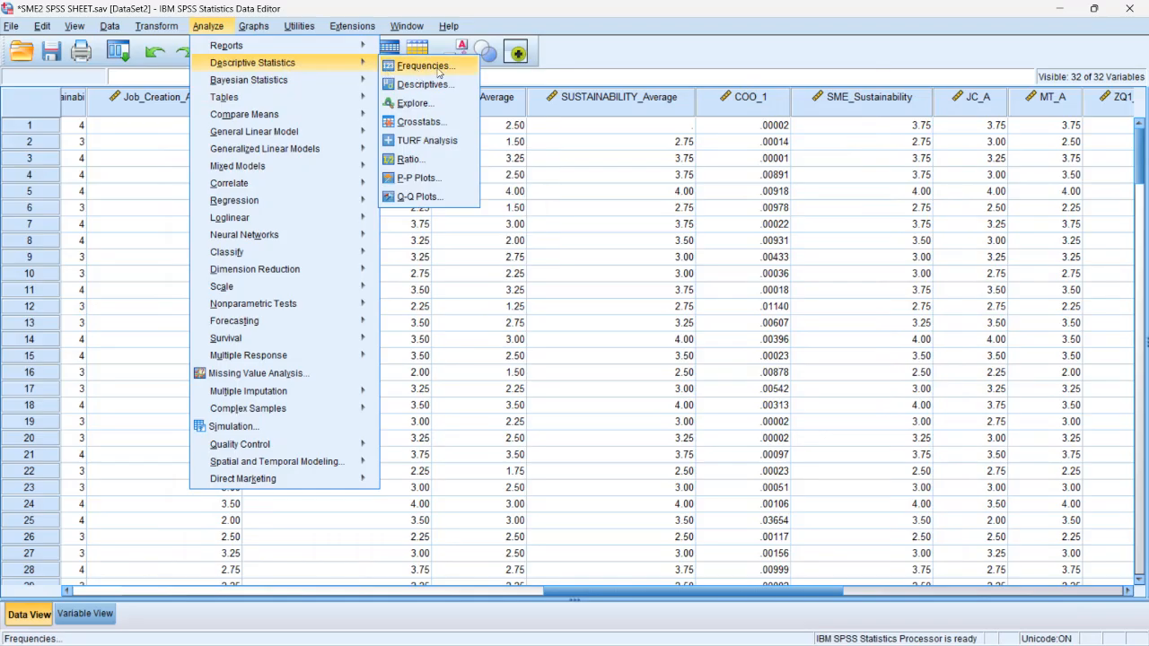
{"action": "left_click", "coordinate": [435, 83]}
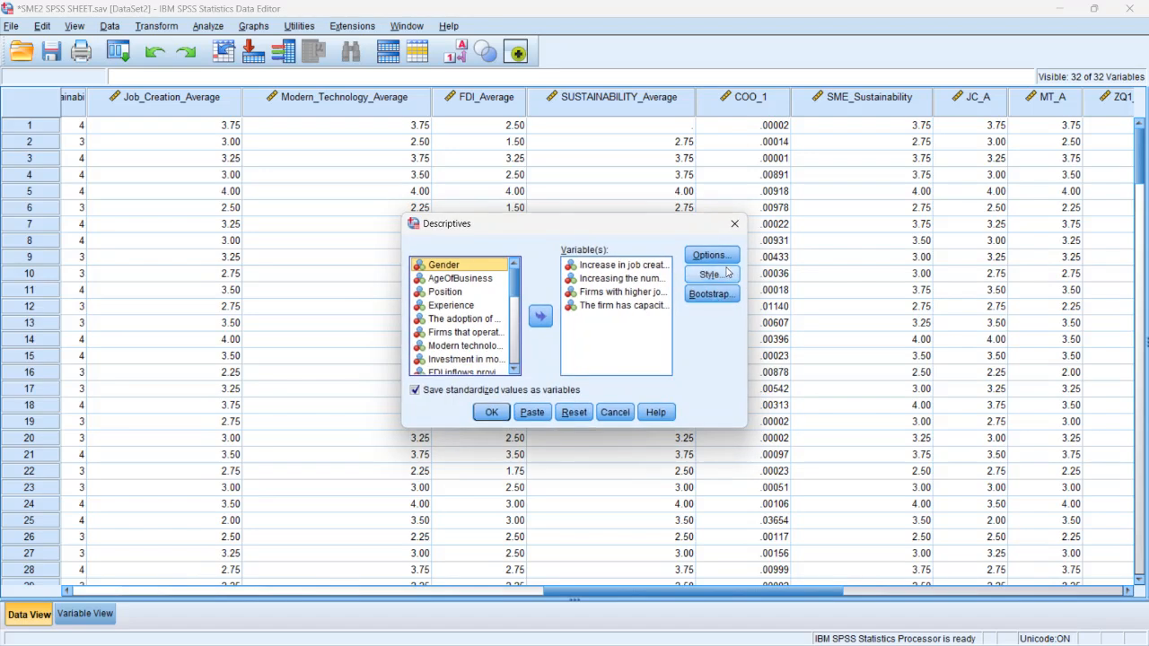
{"action": "left_click", "coordinate": [718, 274]}
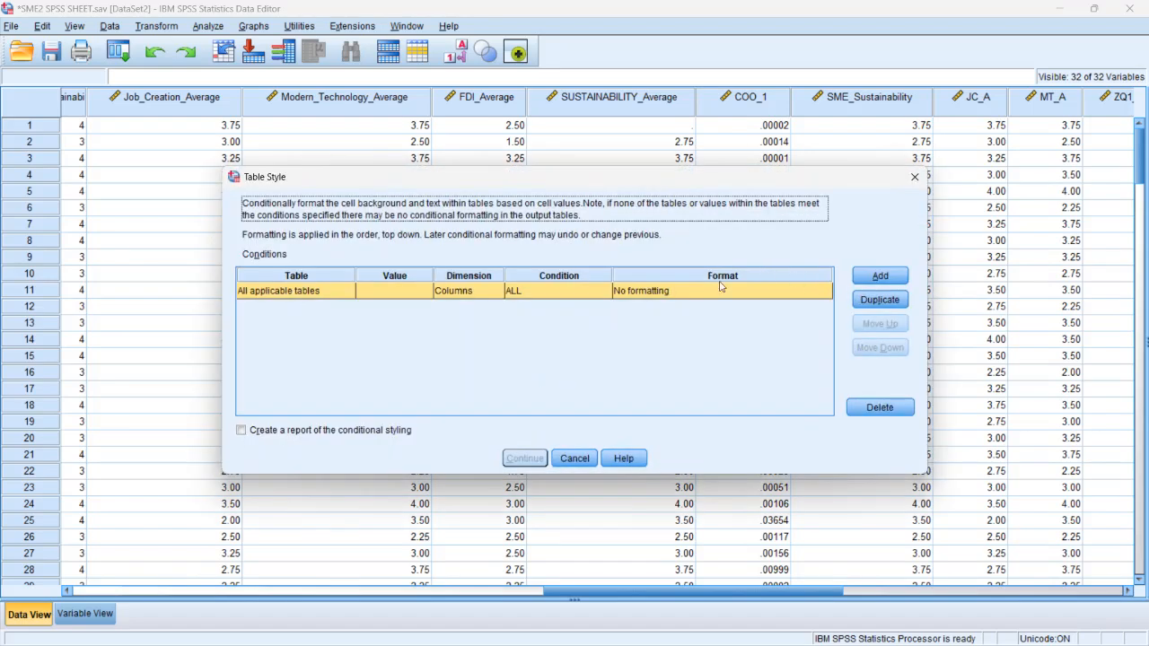
{"action": "left_click", "coordinate": [575, 458]}
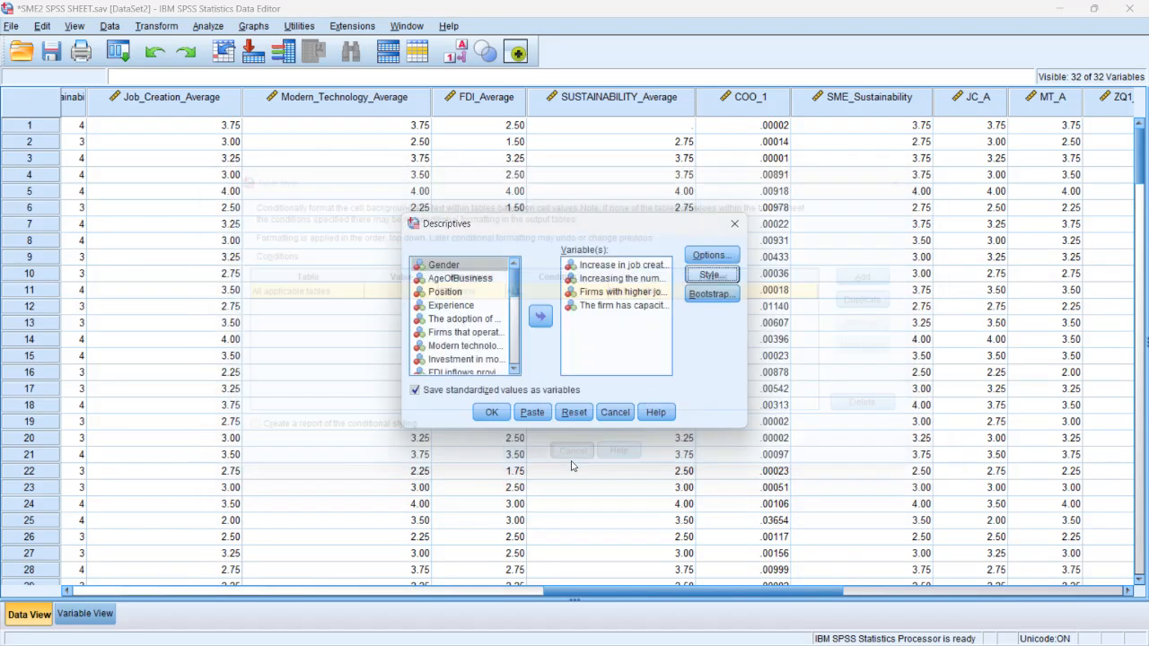
{"action": "left_click", "coordinate": [705, 257]}
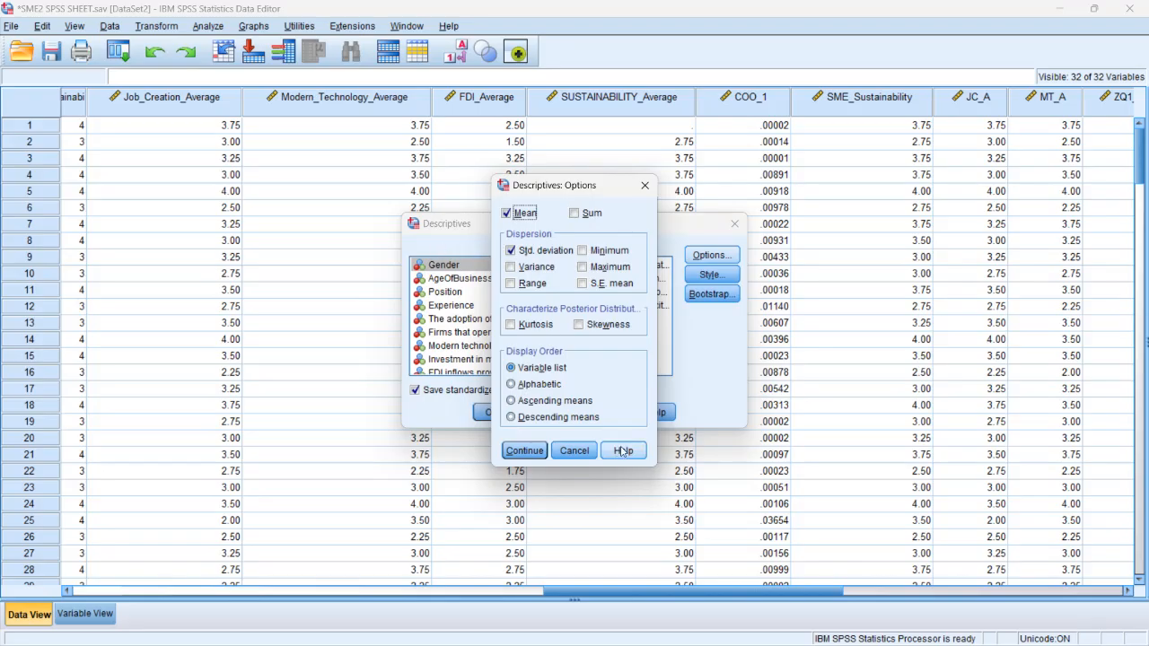
{"action": "left_click", "coordinate": [574, 450]}
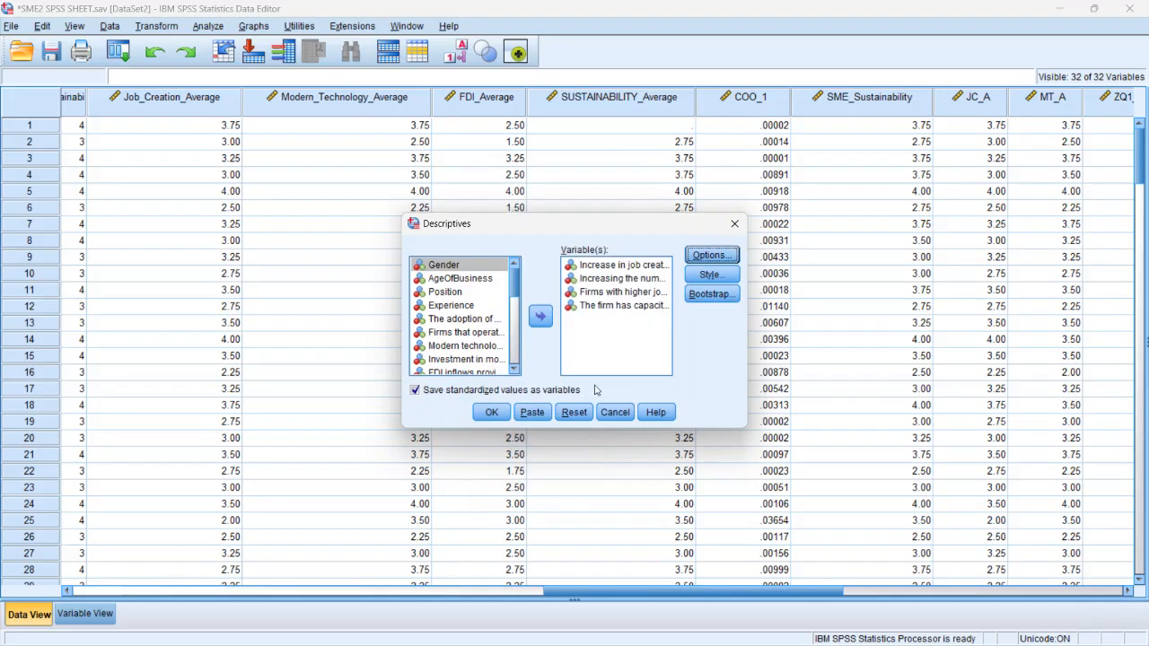
{"action": "left_click", "coordinate": [616, 414]}
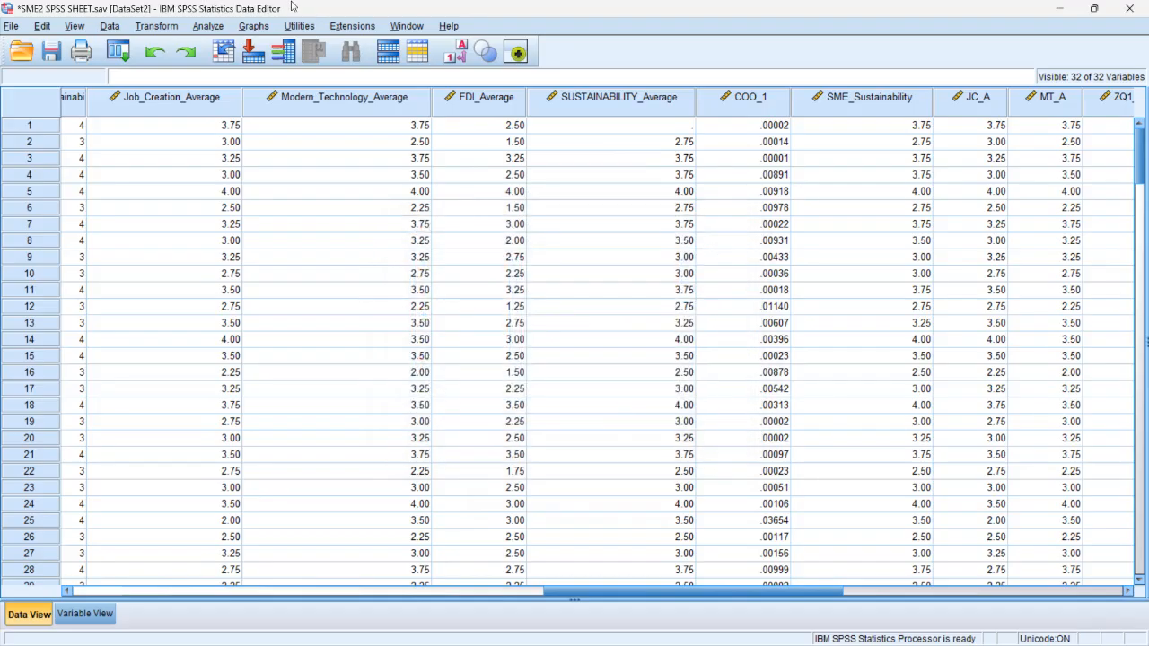
- Start a Frequencies analysis and remove AgeOfBusiness from its selected variables
{"action": "left_click", "coordinate": [206, 27]}
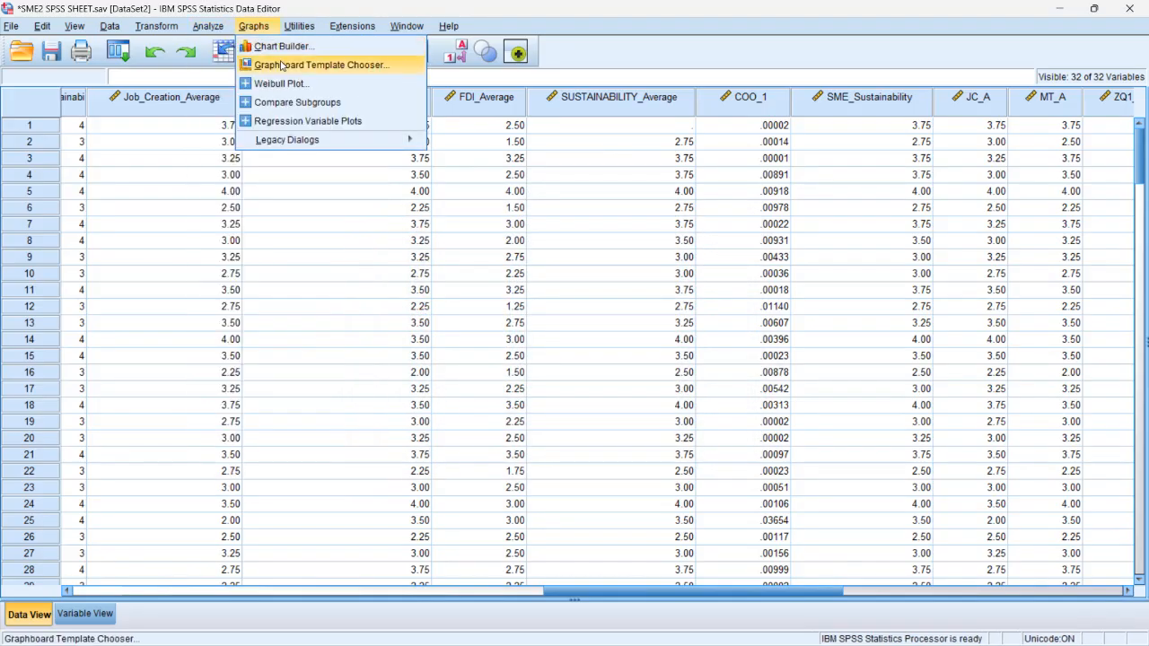
{"action": "mouse_move", "coordinate": [233, 63]}
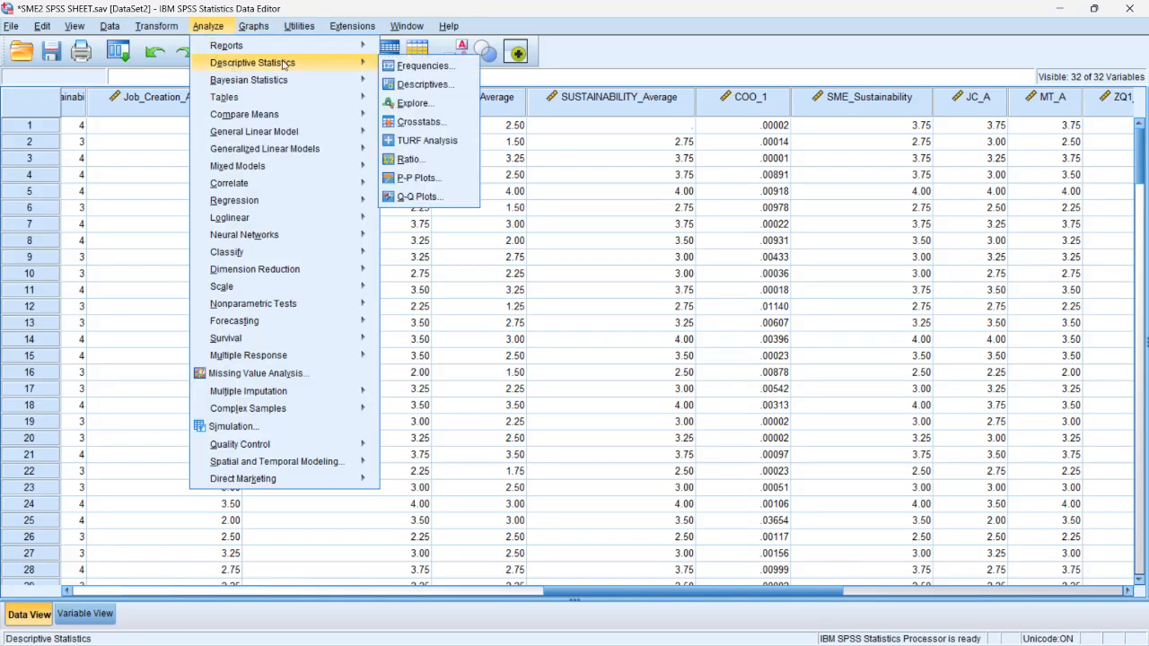
{"action": "left_click", "coordinate": [423, 66]}
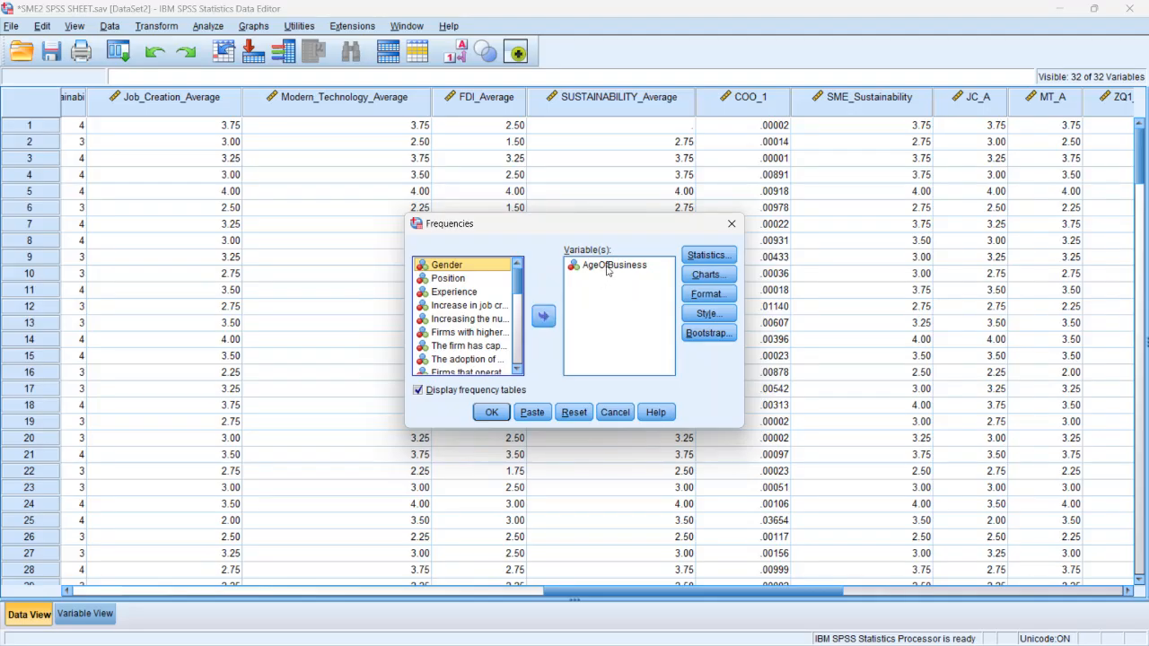
{"action": "left_click", "coordinate": [607, 270]}
{"action": "left_click", "coordinate": [543, 315]}
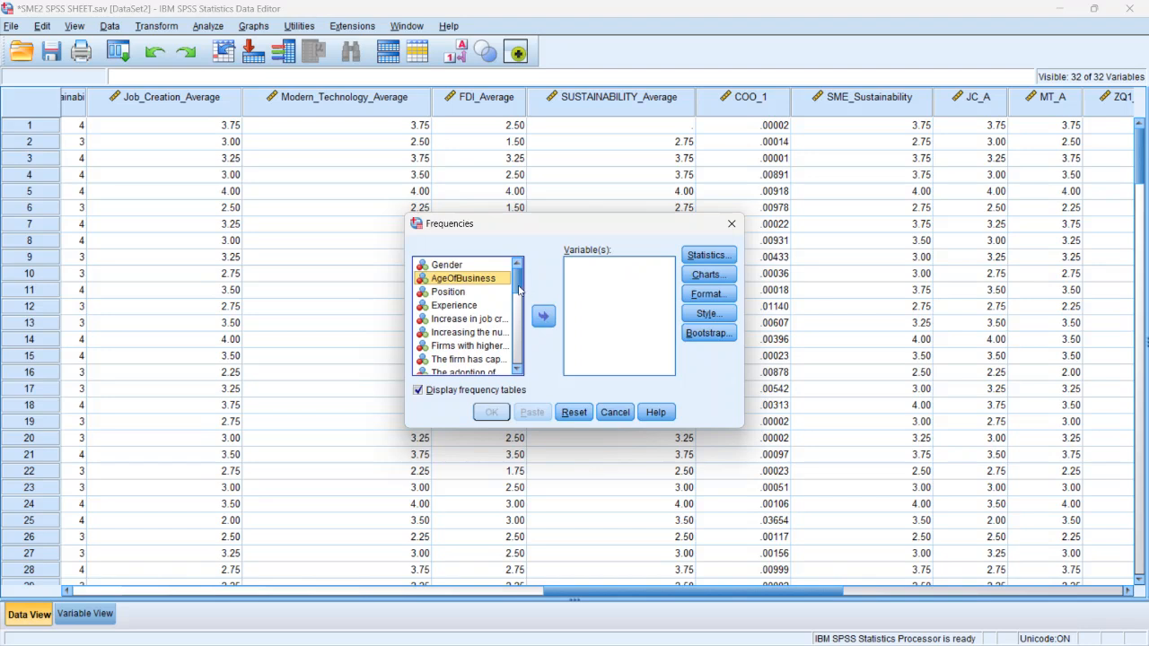
- Add the four job creation items, from "Increase in job creation" to "The firm has capacity", to the Frequencies variables
{"action": "left_click_drag", "start_coordinate": [516, 283], "coordinate": [517, 289]}
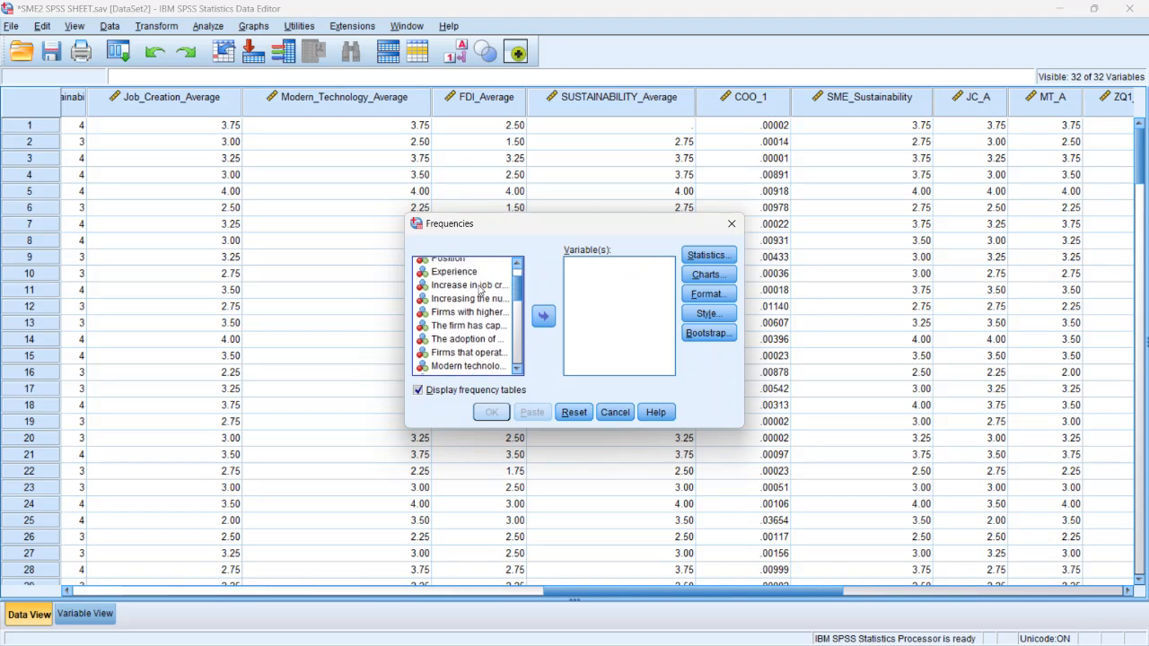
{"action": "left_click", "coordinate": [480, 287]}
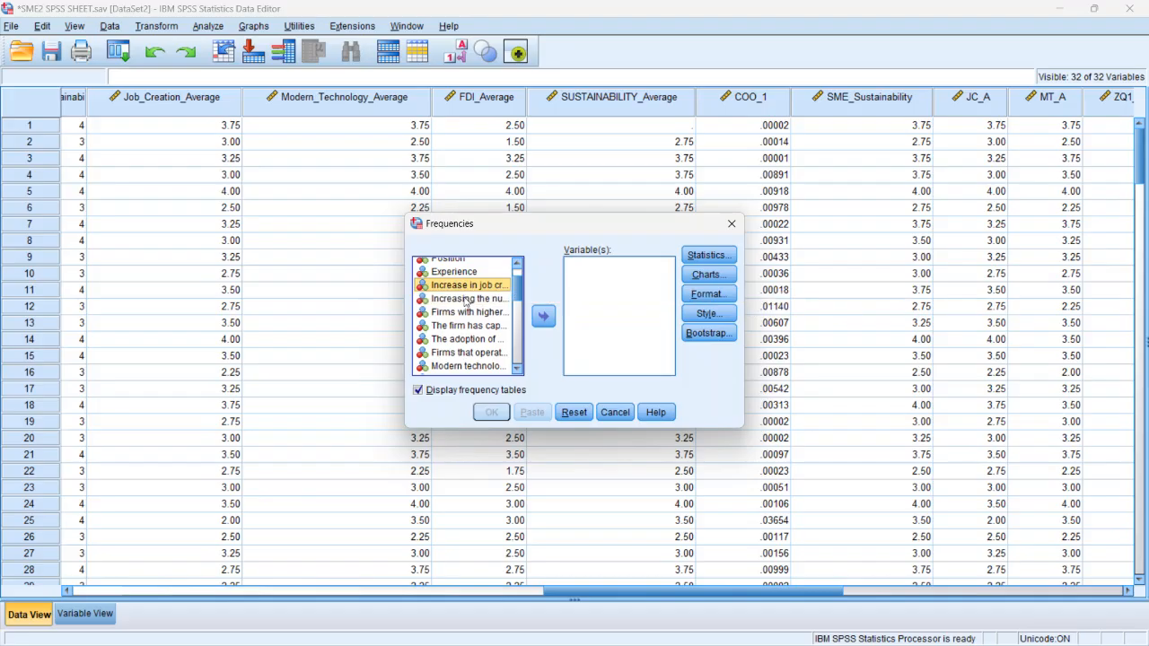
{"action": "left_click", "coordinate": [465, 300], "text": "shift"}
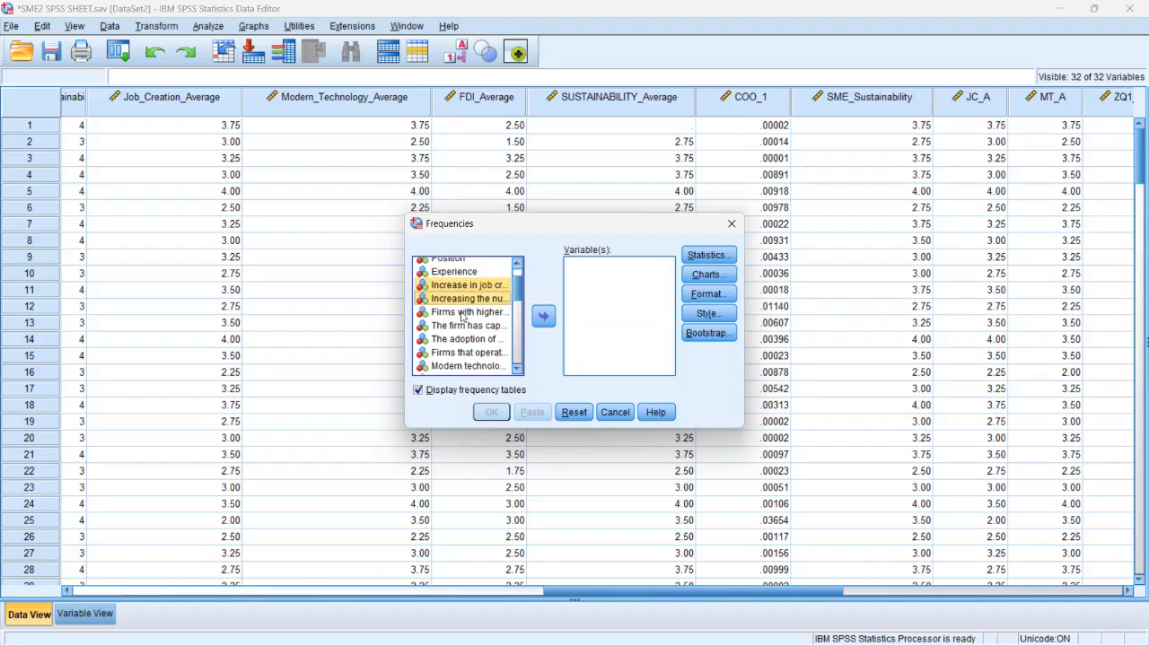
{"action": "left_click", "coordinate": [464, 314], "text": "shift"}
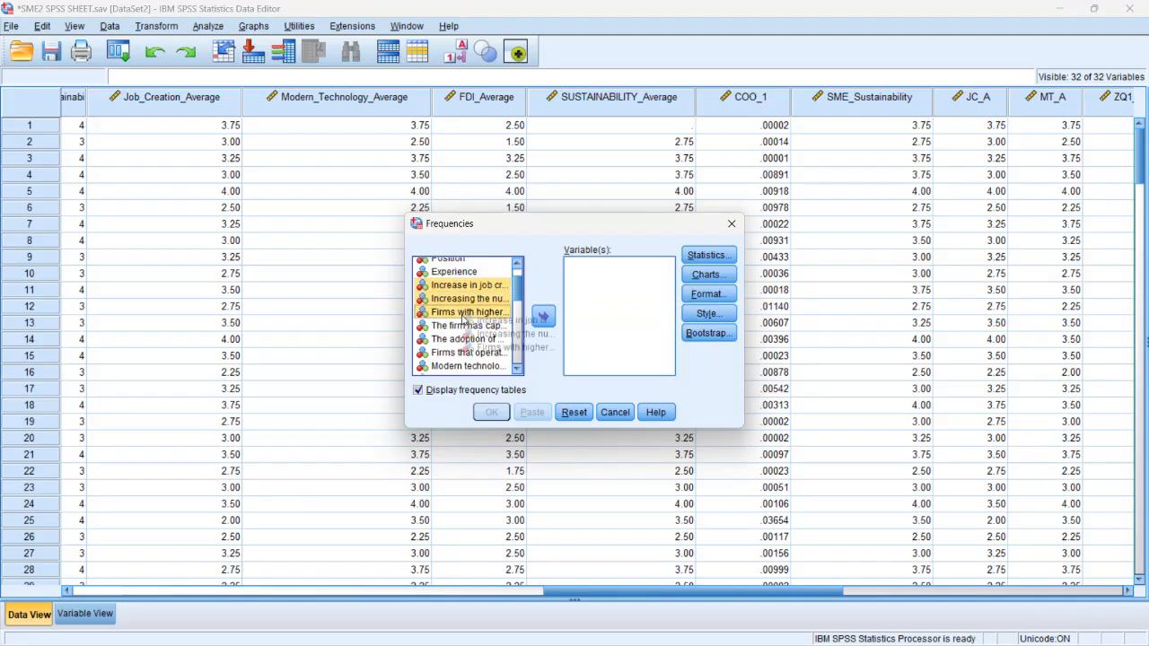
{"action": "left_click", "coordinate": [457, 331], "text": "shift"}
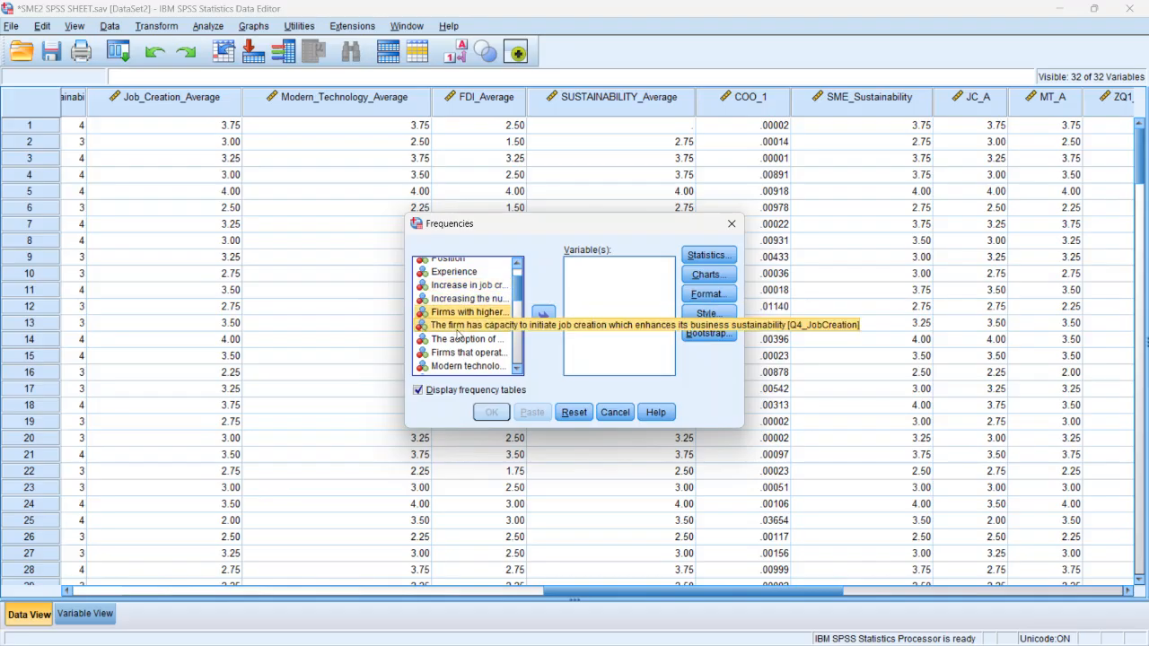
{"action": "left_click", "coordinate": [469, 285], "text": "shift"}
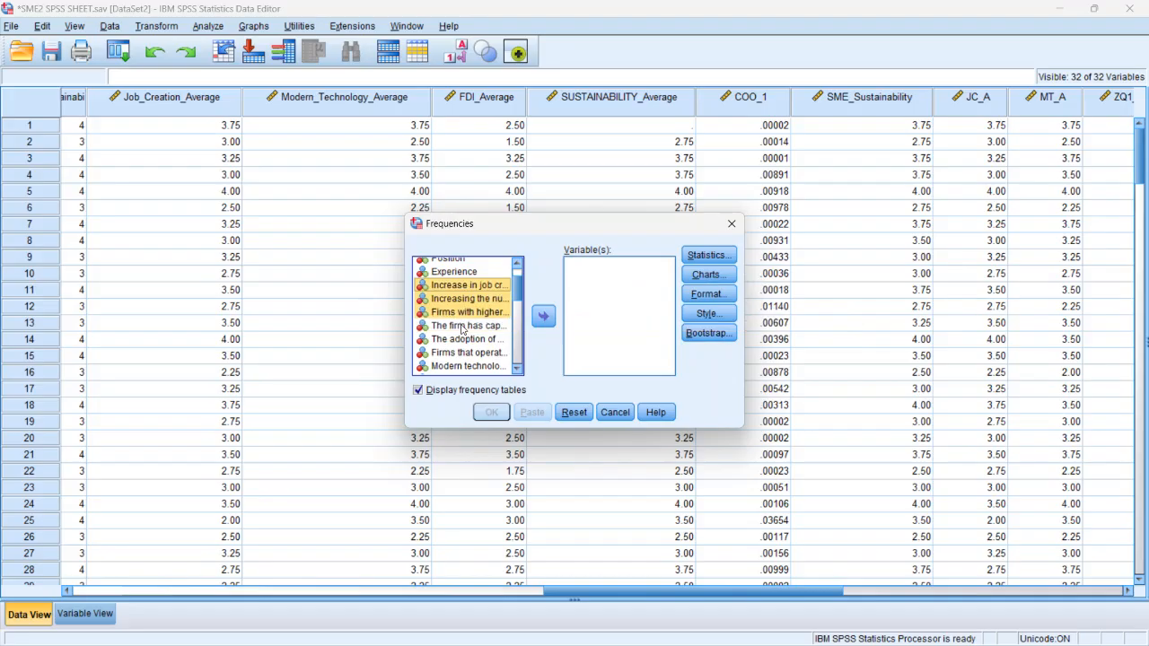
{"action": "left_click", "coordinate": [463, 325], "text": "shift"}
{"action": "left_click", "coordinate": [493, 286]}
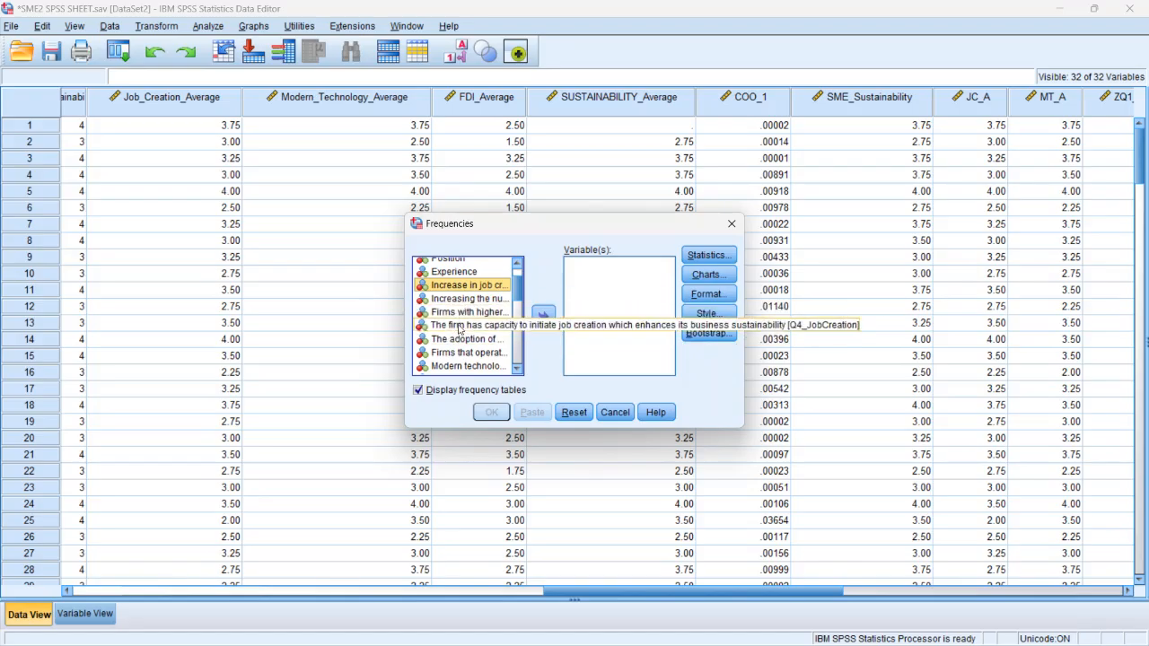
{"action": "left_click", "coordinate": [457, 325], "text": "shift"}
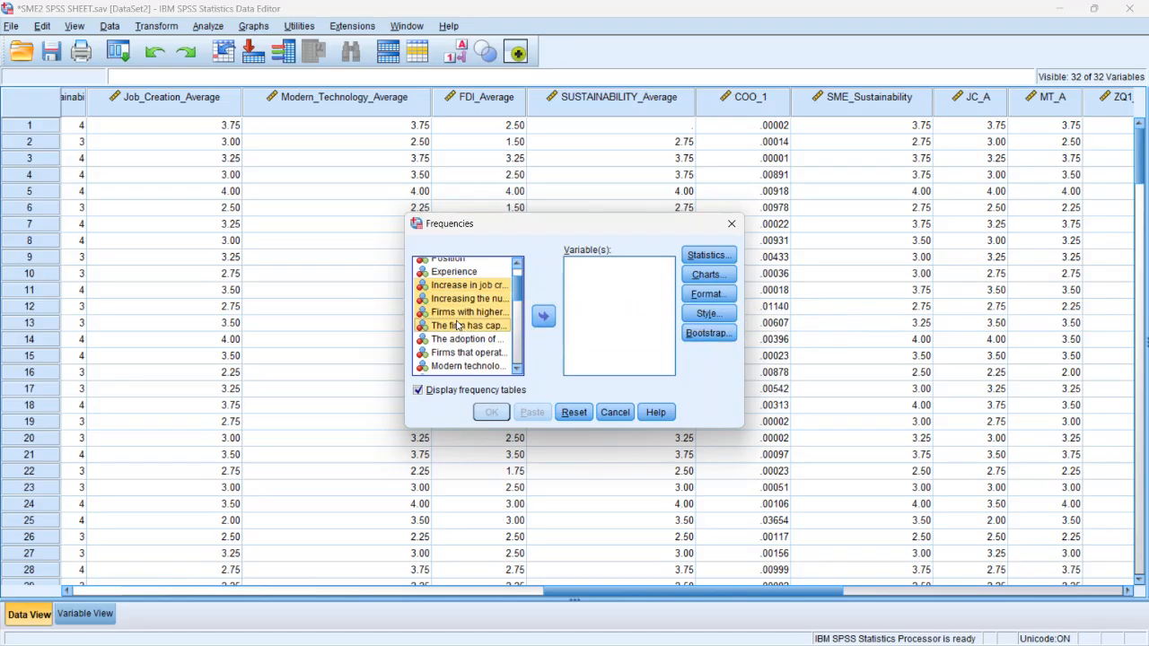
{"action": "left_click", "coordinate": [543, 315]}
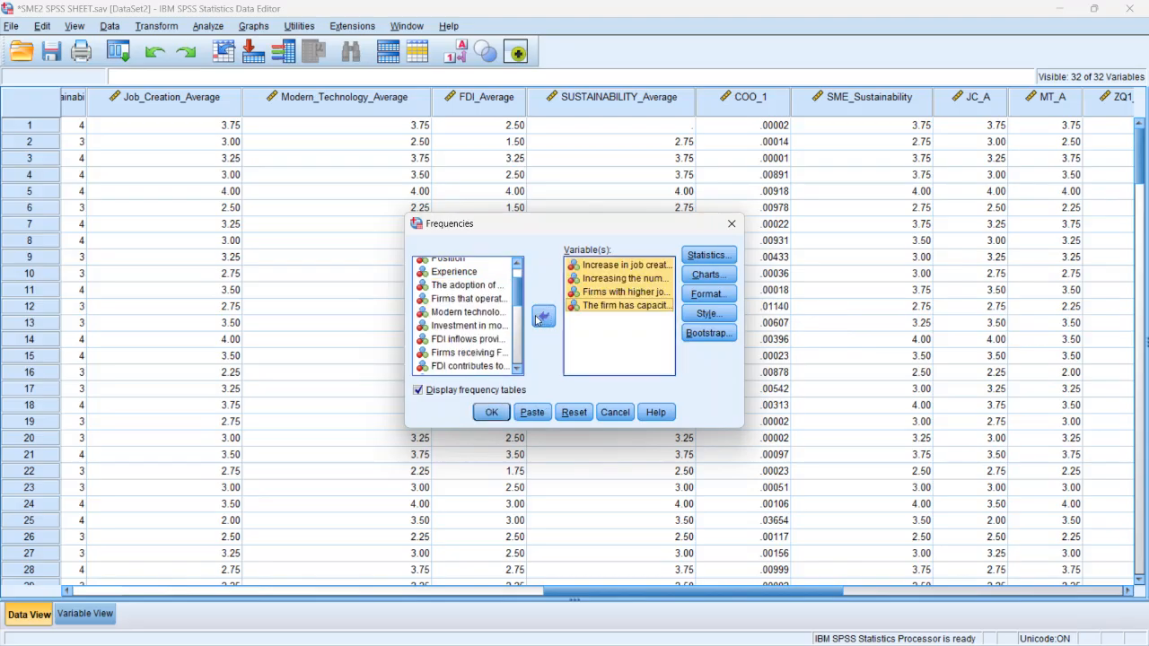
- Include the mean and standard deviation in the Frequencies statistics
{"action": "left_click", "coordinate": [708, 254]}
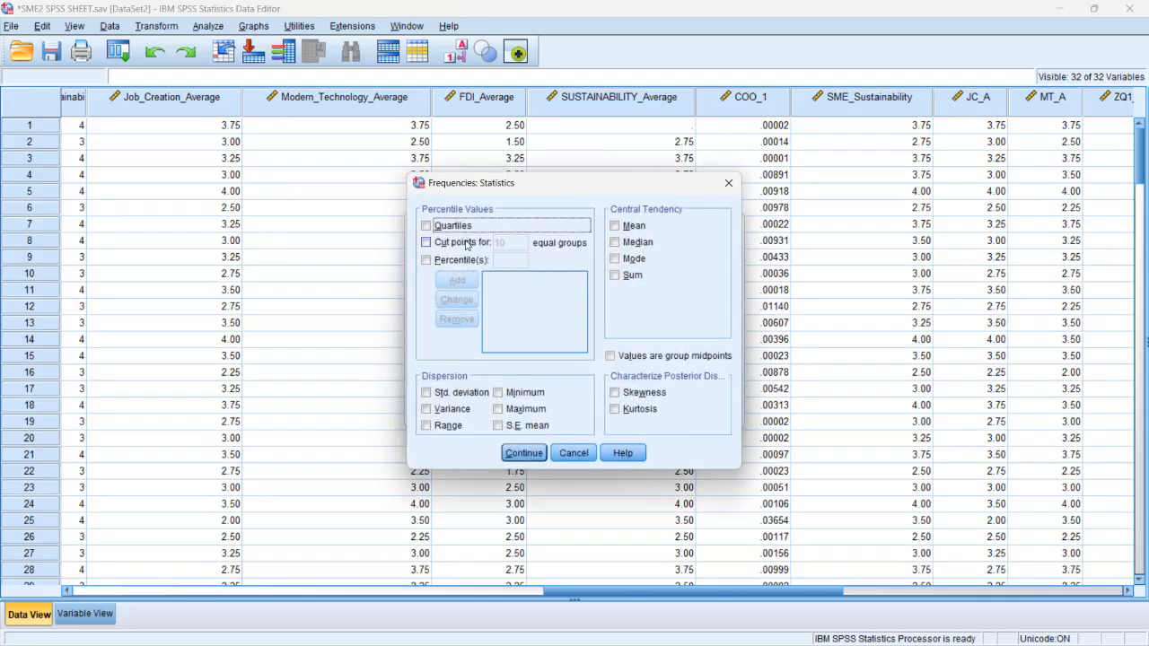
{"action": "left_click", "coordinate": [615, 226]}
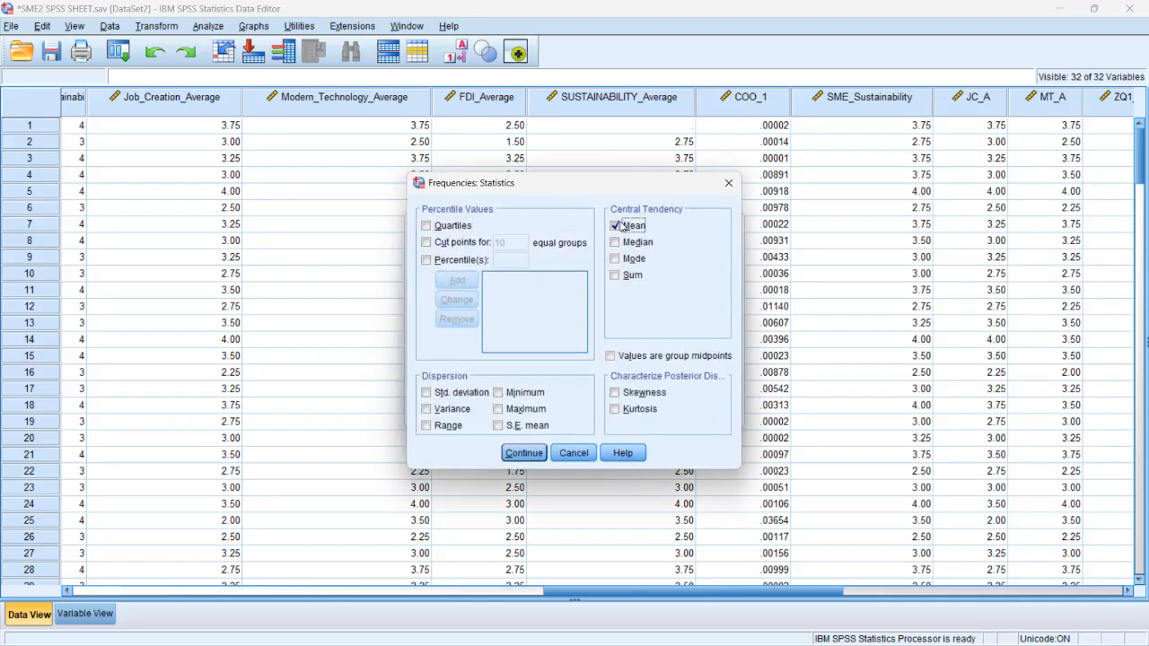
{"action": "left_click", "coordinate": [435, 396]}
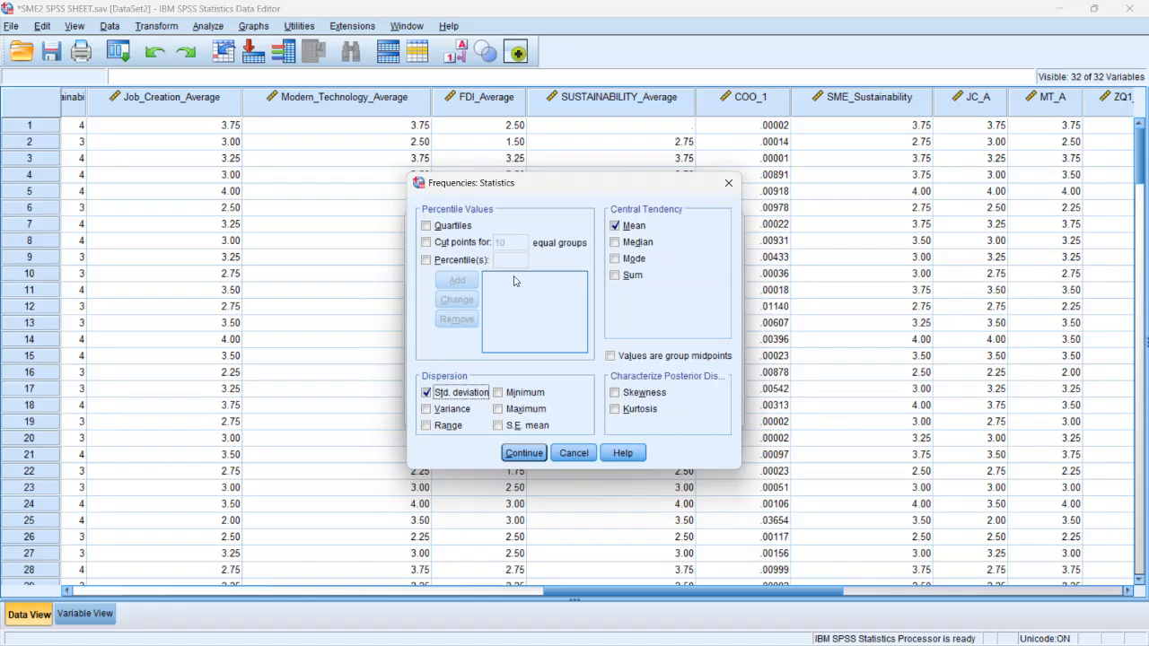
{"action": "left_click", "coordinate": [533, 454]}
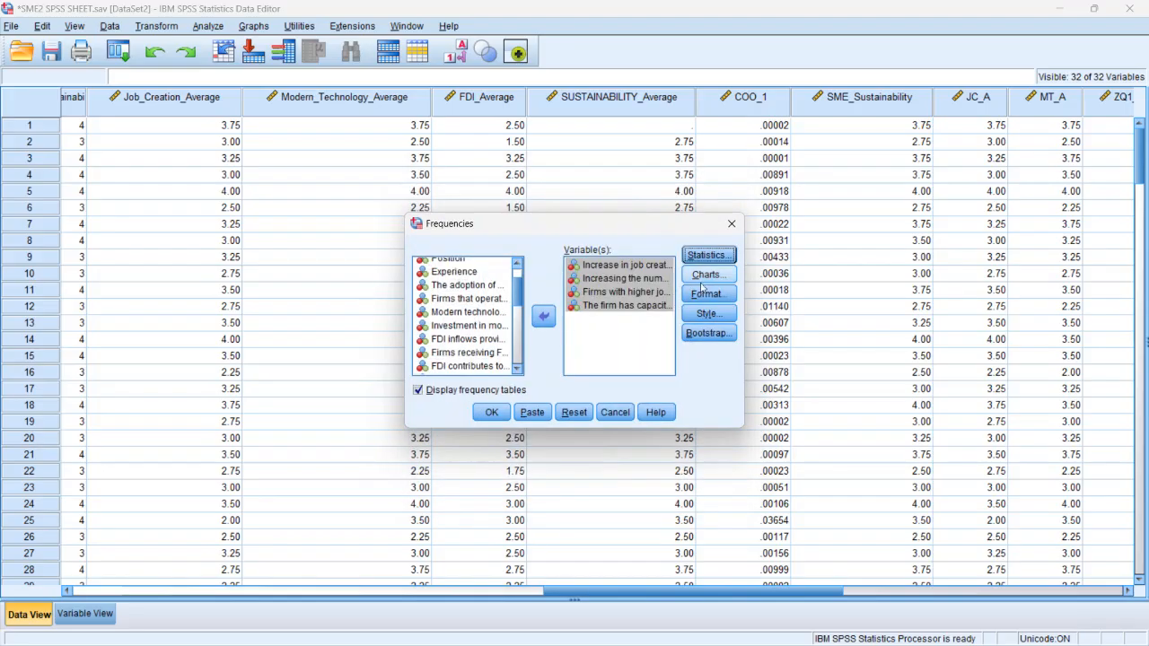
- Set the chart type to None and run the Frequencies analysis with frequency tables displayed
{"action": "left_click", "coordinate": [708, 275]}
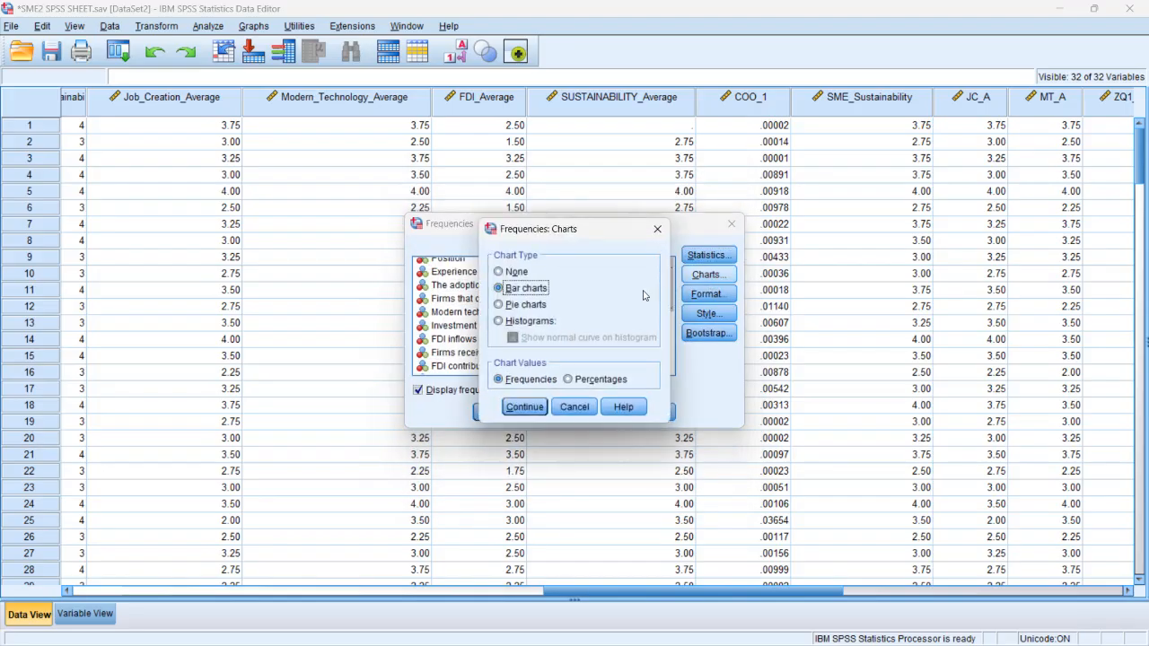
{"action": "left_click", "coordinate": [499, 272]}
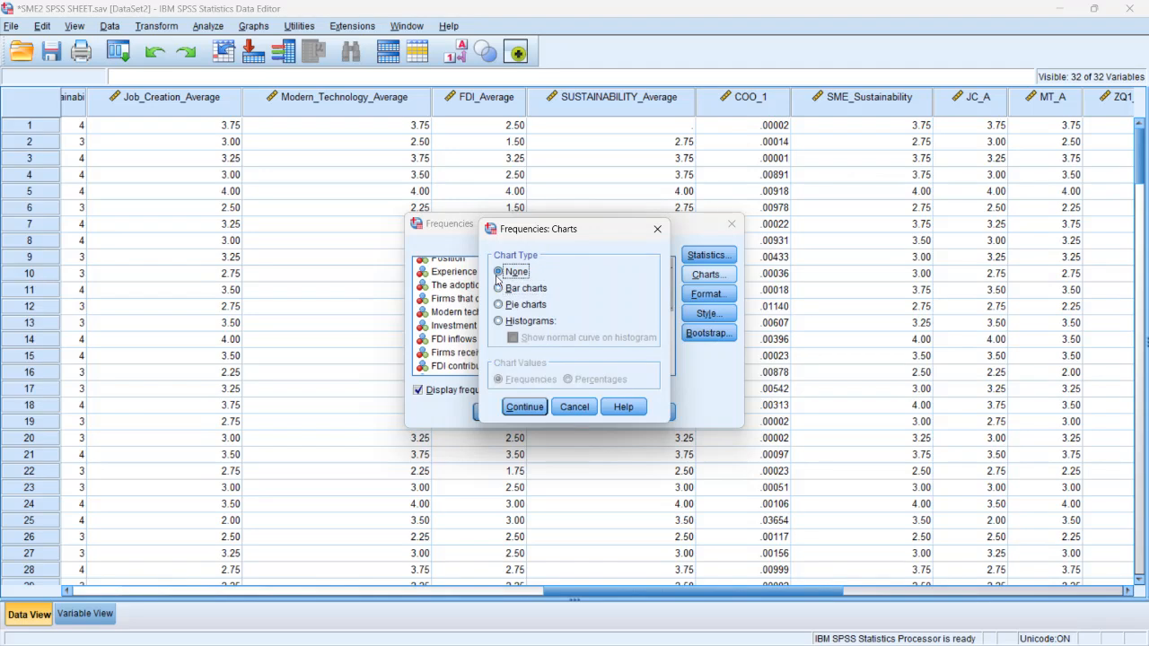
{"action": "left_click", "coordinate": [539, 409]}
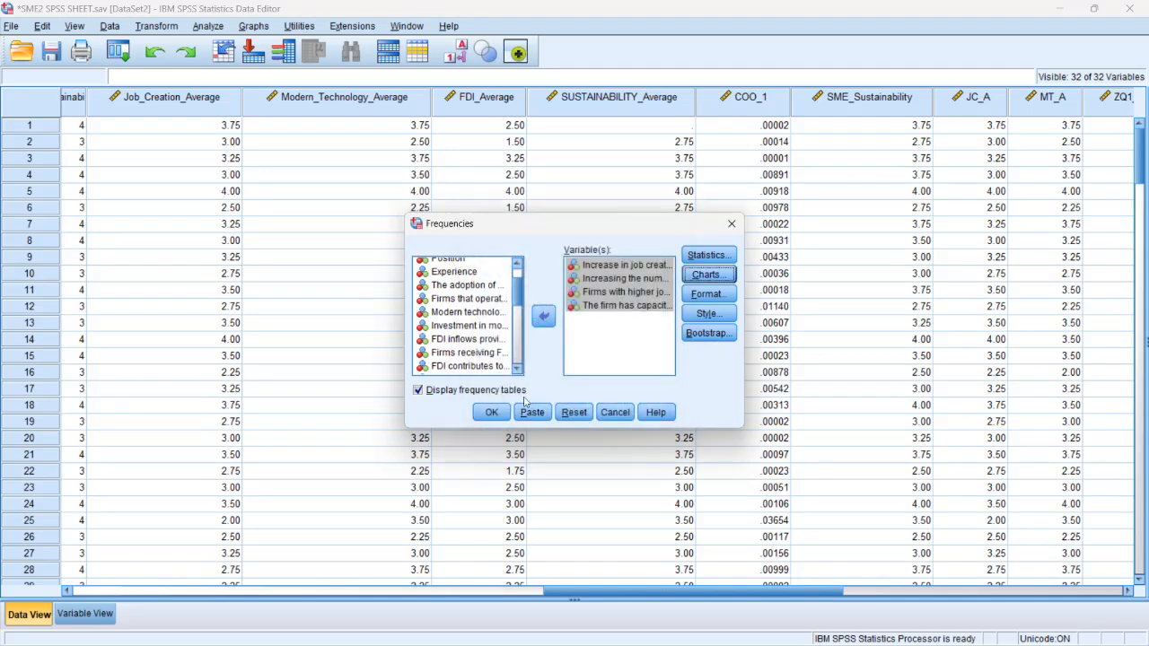
{"action": "left_click", "coordinate": [489, 413]}
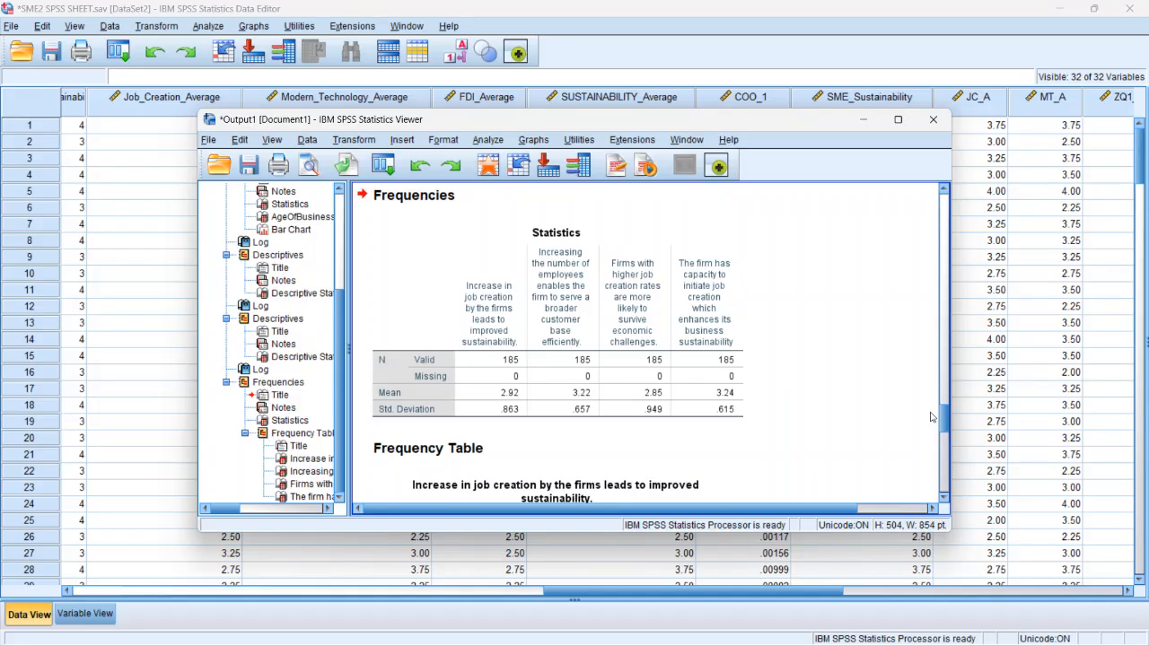
- Examine the job creation items' means and standard deviations alongside the response frequencies and percentages in their frequency tables
{"action": "mouse_move", "coordinate": [943, 420]}
{"action": "left_mouse_down"}
{"action": "mouse_move", "coordinate": [946, 461]}
{"action": "mouse_move", "coordinate": [947, 404]}
{"action": "mouse_move", "coordinate": [948, 437]}
{"action": "left_mouse_up"}
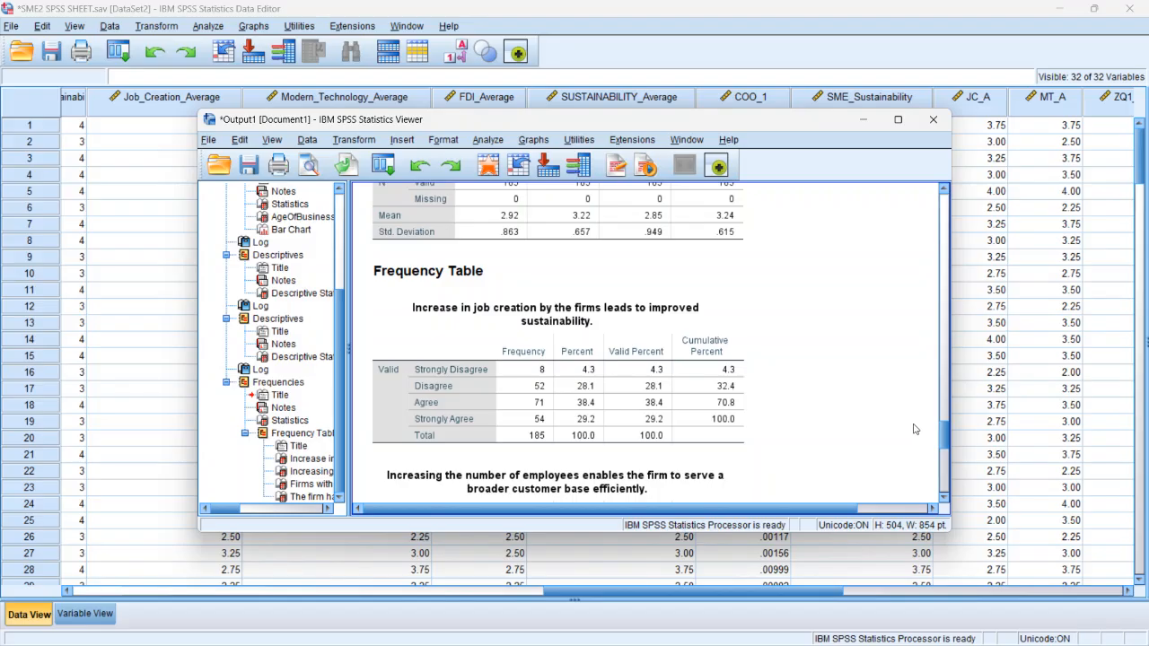
{"action": "left_click_drag", "start_coordinate": [944, 435], "coordinate": [944, 413]}
{"action": "left_click", "coordinate": [609, 316]}
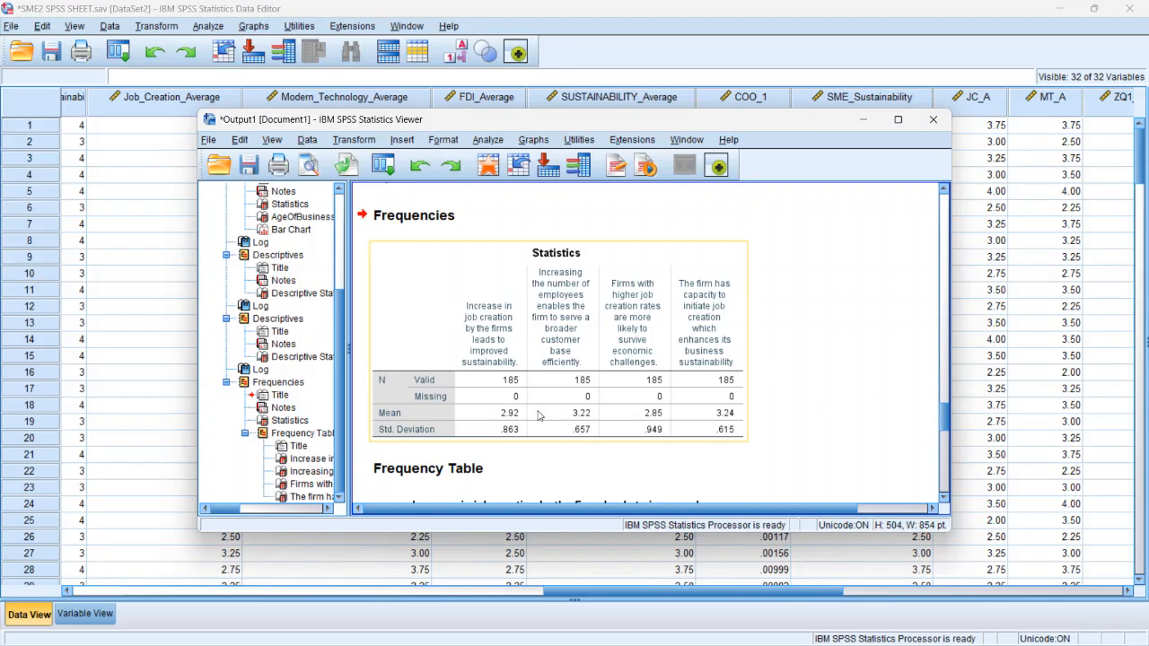
{"action": "left_click_drag", "start_coordinate": [946, 414], "coordinate": [946, 434]}
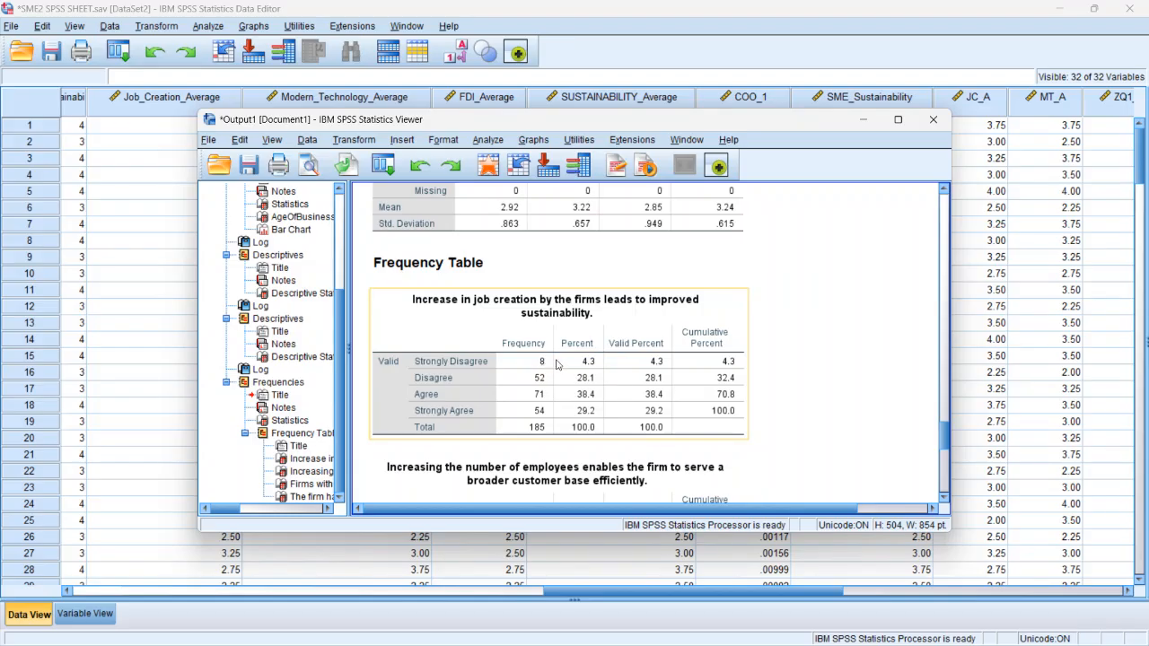
{"action": "left_click_drag", "start_coordinate": [945, 437], "coordinate": [946, 417]}
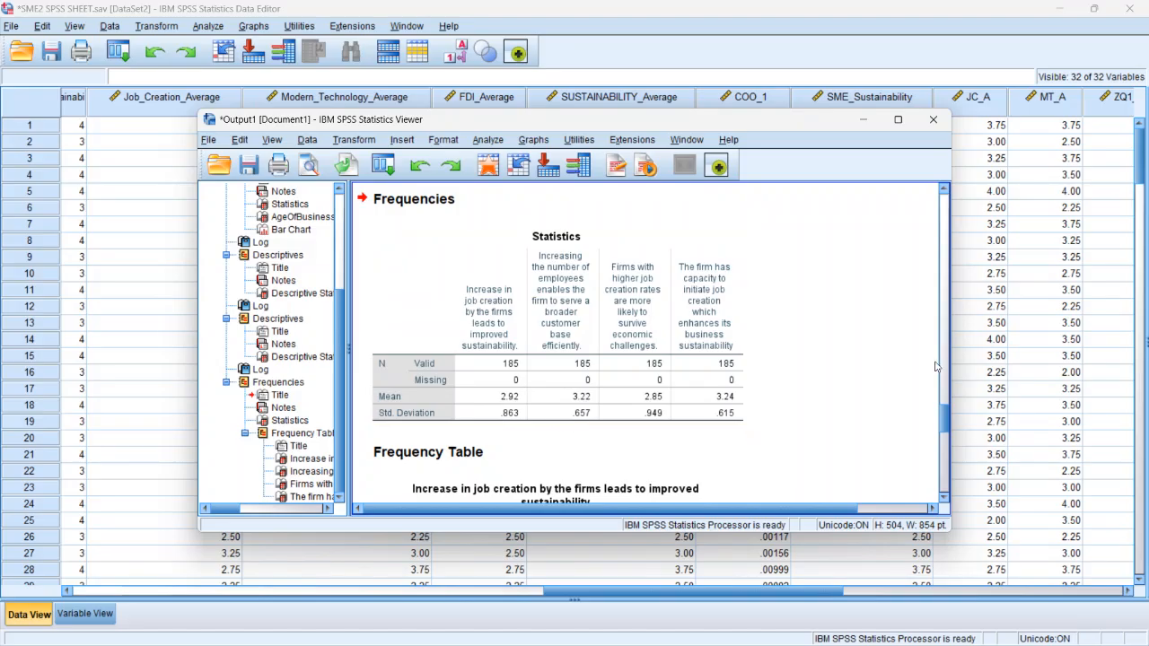
{"action": "left_click_drag", "start_coordinate": [944, 414], "coordinate": [942, 435]}
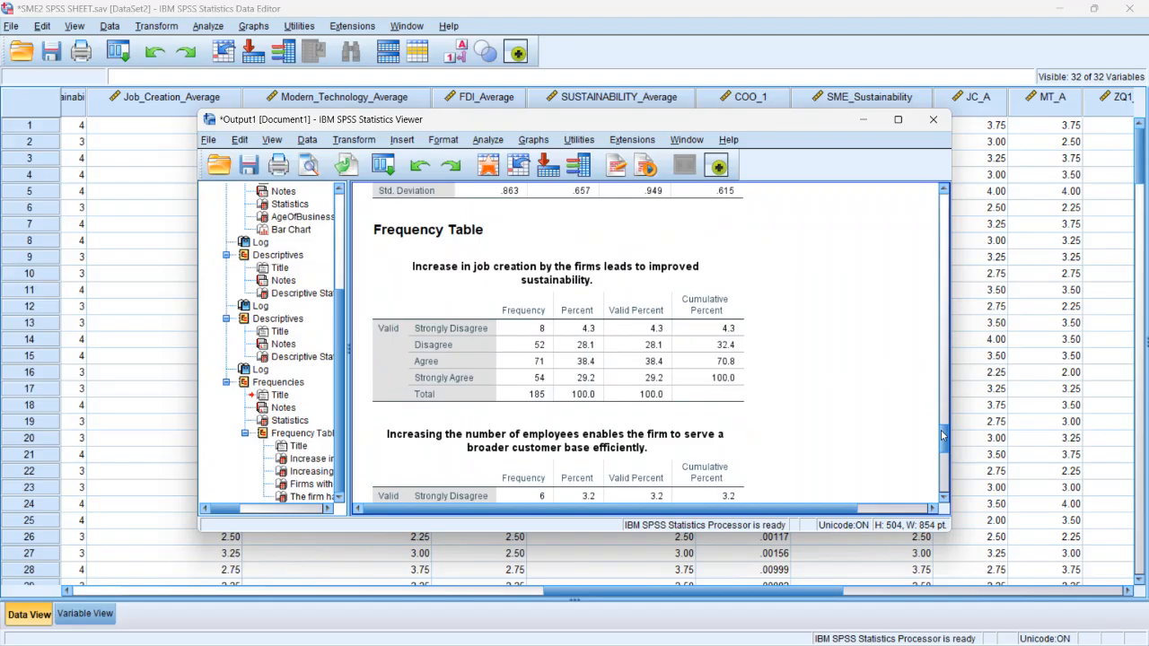
{"action": "scroll", "coordinate": [942, 435], "scroll_direction": "up", "scroll_amount": 1}
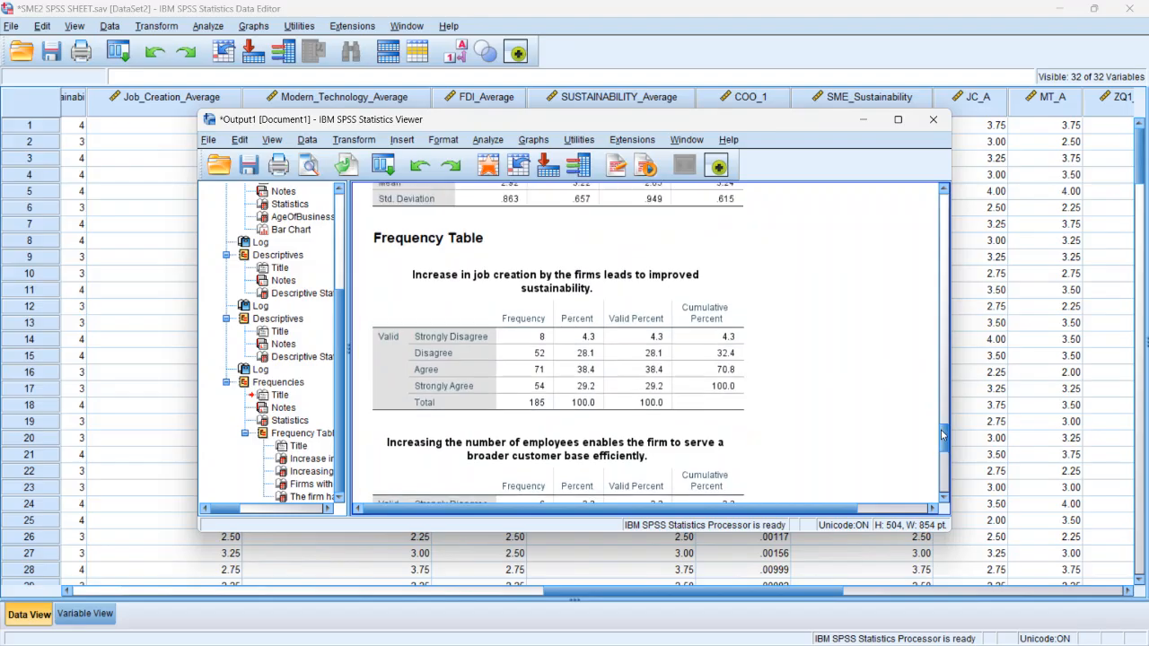
{"action": "left_click_drag", "start_coordinate": [941, 435], "coordinate": [941, 446]}
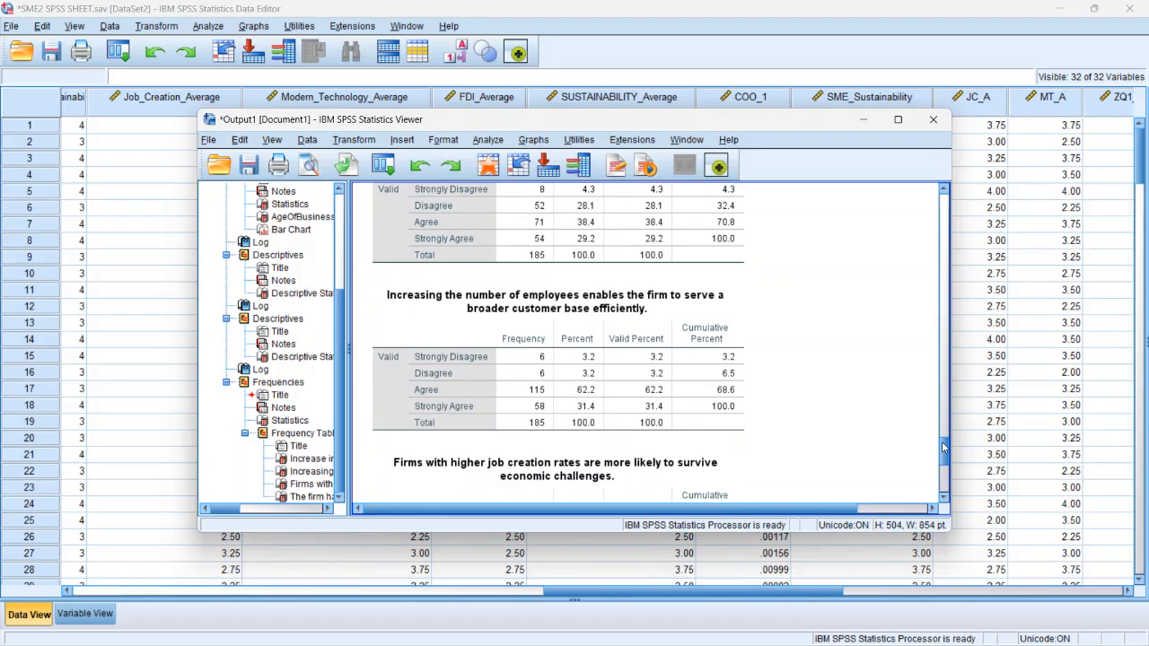
- Examine the frequency tables for the remaining job creation items, then put the output viewer away
{"action": "left_click_drag", "start_coordinate": [941, 446], "coordinate": [942, 465]}
{"action": "left_click", "coordinate": [651, 315]}
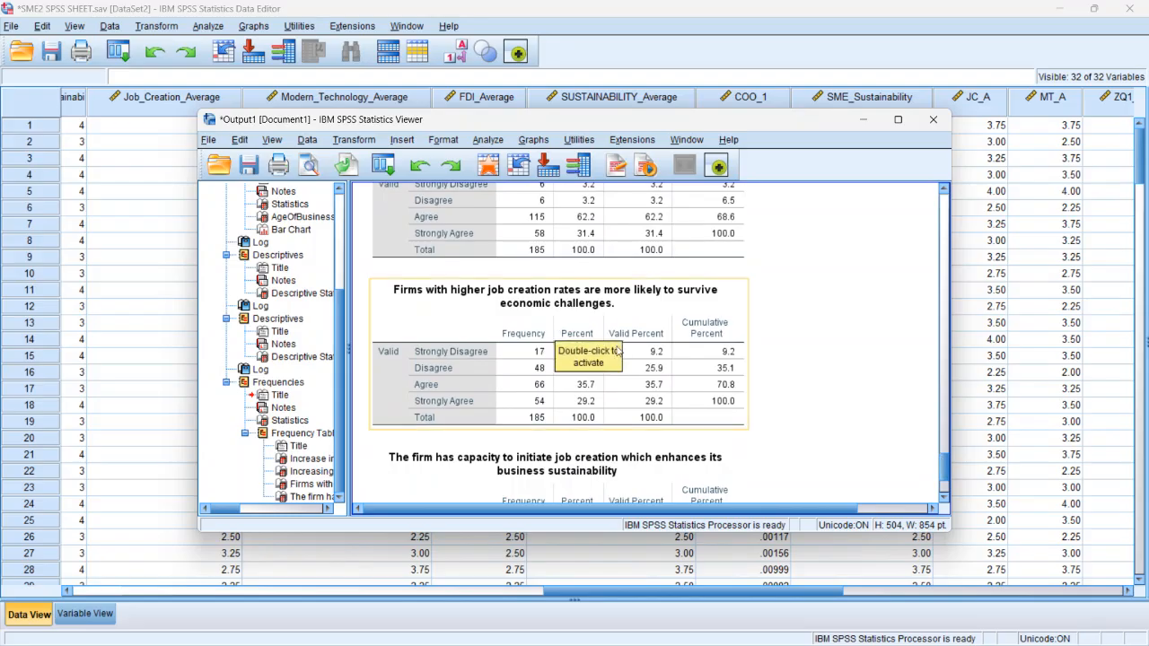
{"action": "left_click_drag", "start_coordinate": [943, 468], "coordinate": [943, 481]}
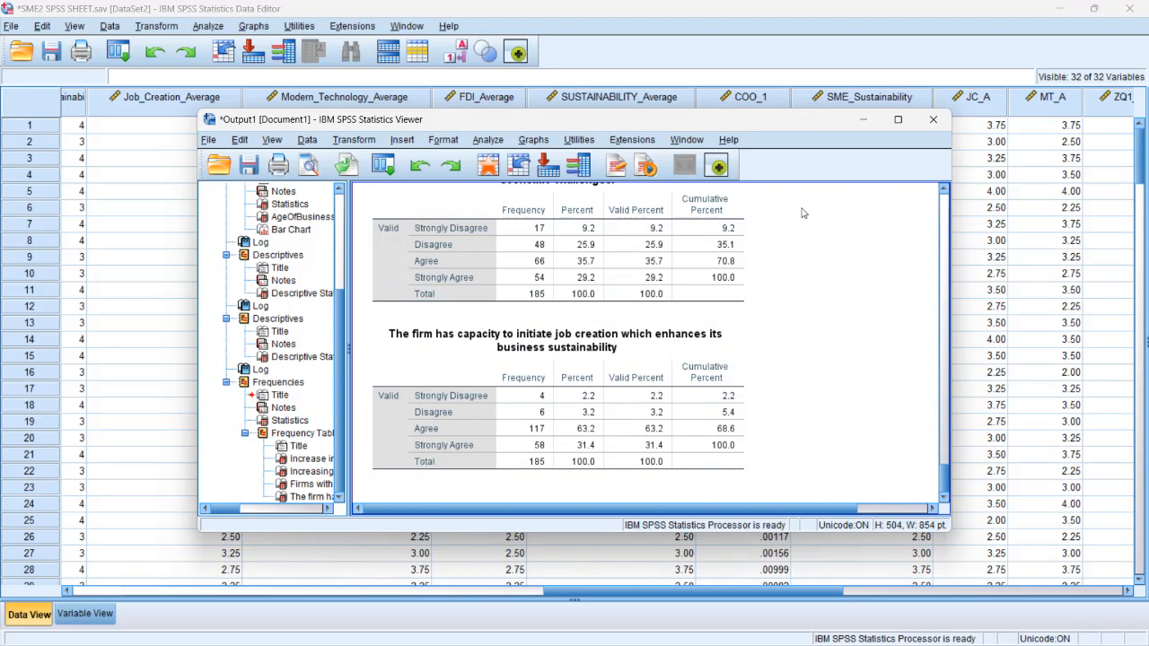
{"action": "left_click", "coordinate": [862, 125]}
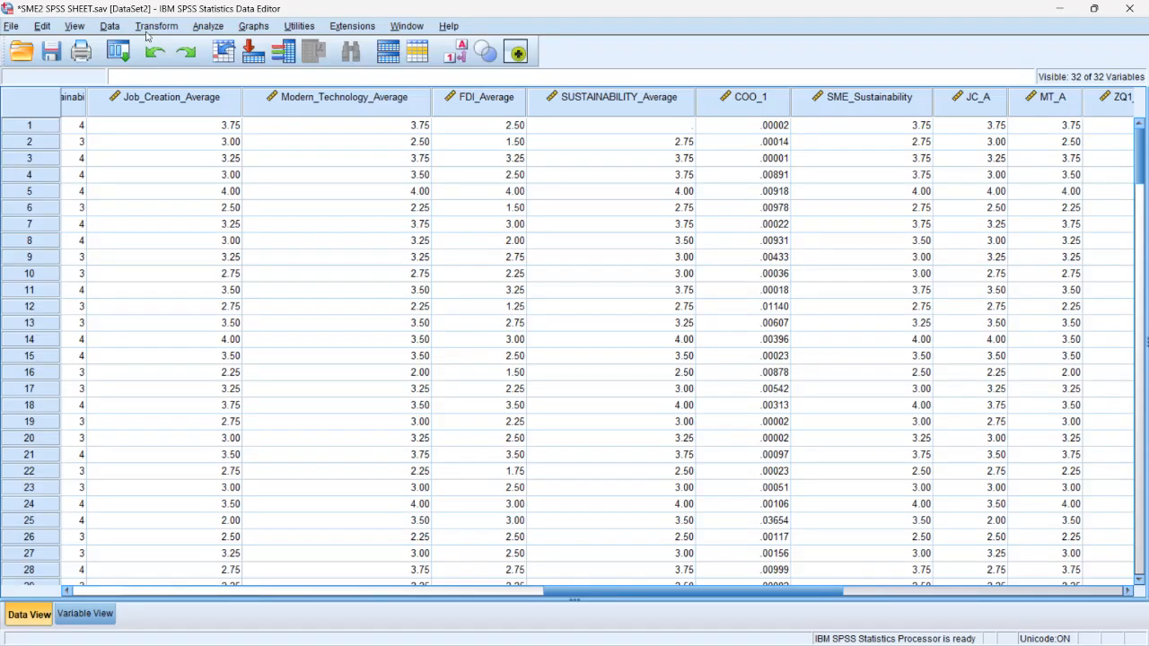
- Reopen the Frequencies analysis and remove the four job creation items from its variables
{"action": "left_click", "coordinate": [207, 26]}
{"action": "mouse_move", "coordinate": [267, 65]}
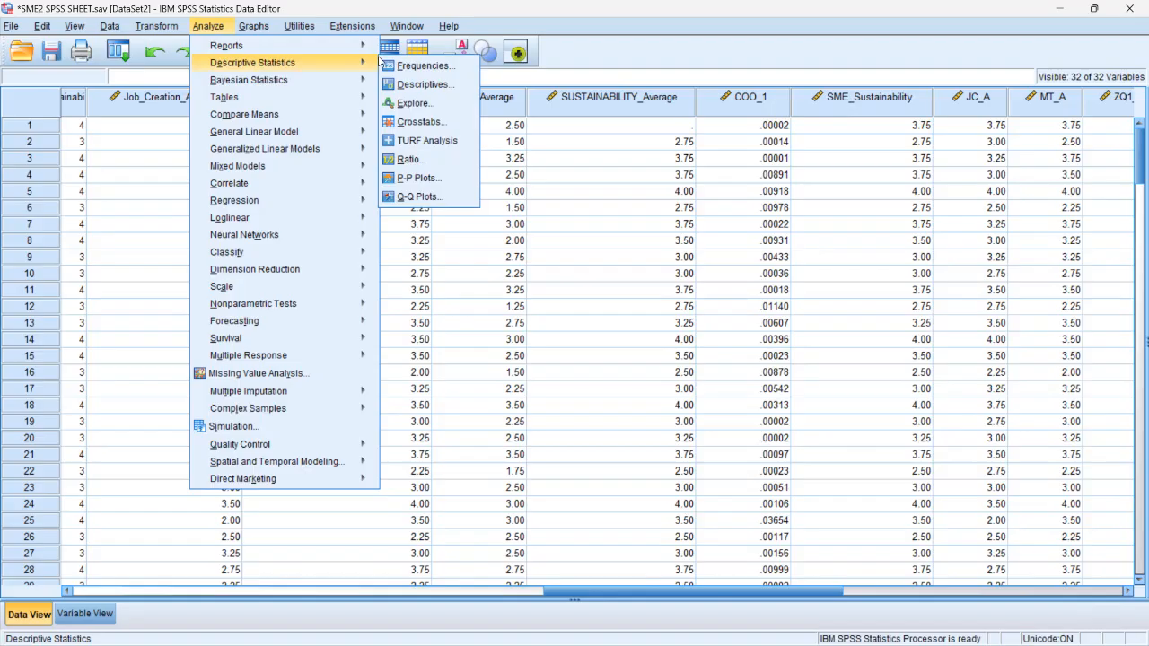
{"action": "left_click", "coordinate": [417, 68]}
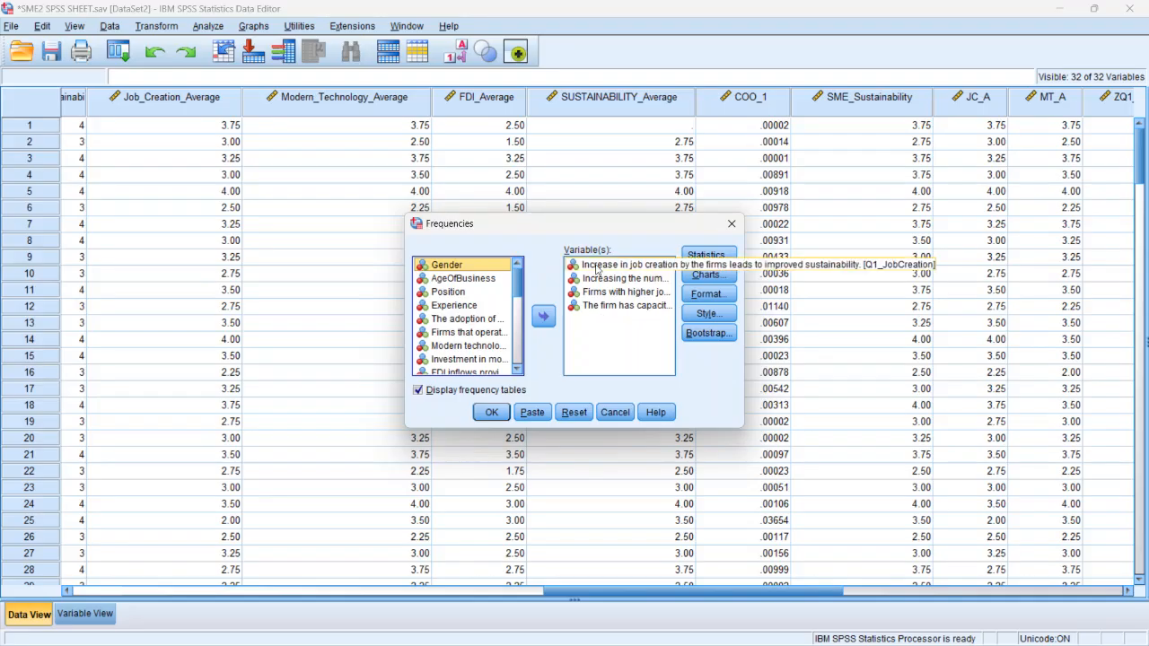
{"action": "left_click", "coordinate": [596, 267]}
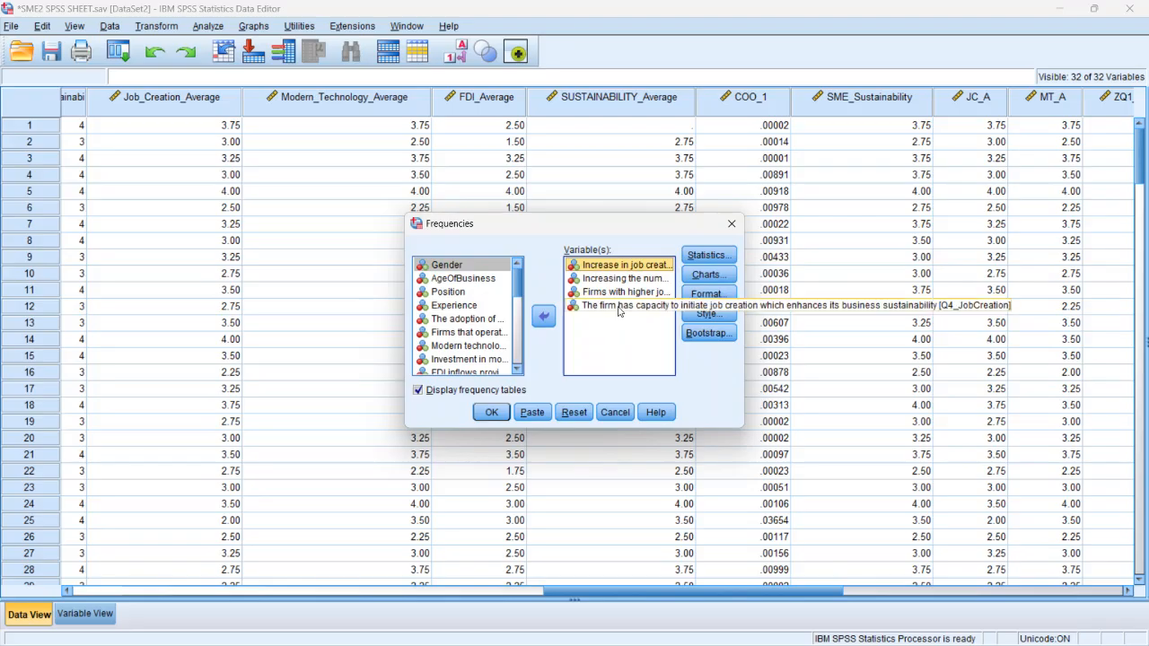
{"action": "left_click", "coordinate": [617, 306], "text": "shift"}
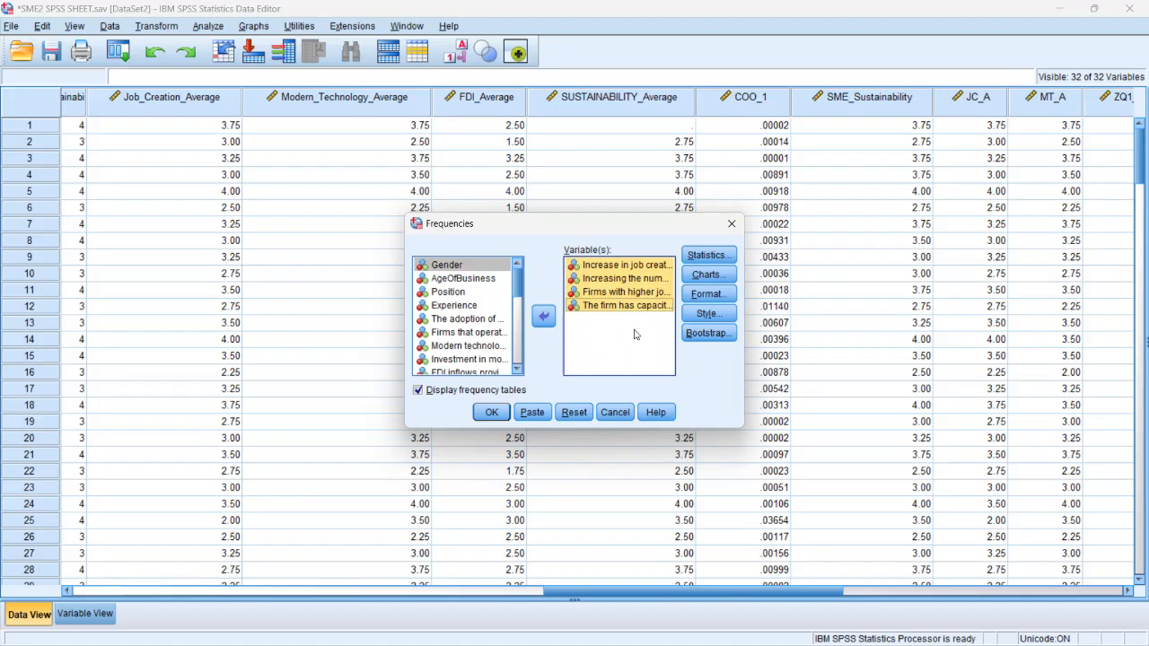
{"action": "left_click", "coordinate": [639, 338]}
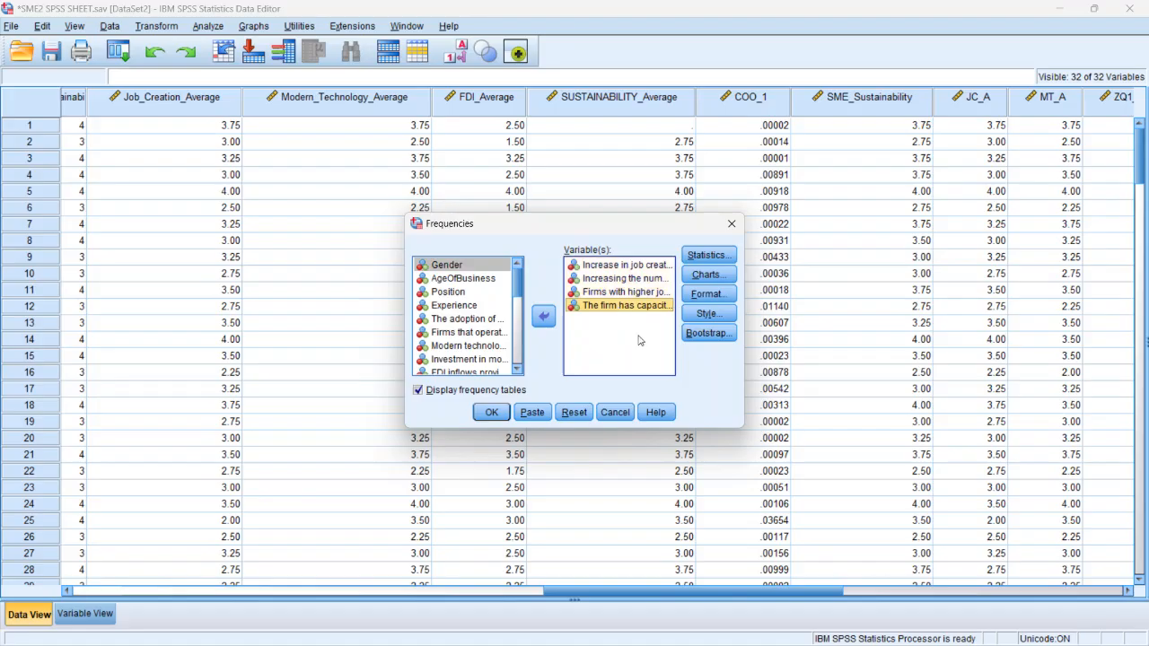
{"action": "left_click", "coordinate": [628, 267]}
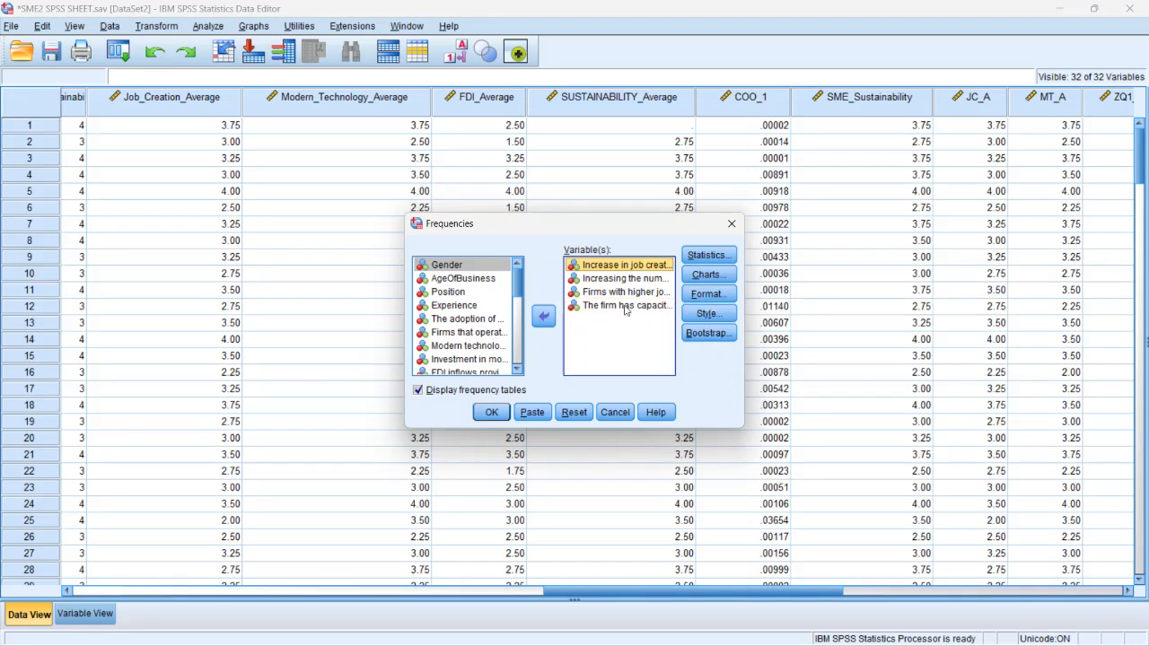
{"action": "left_click", "coordinate": [623, 307], "text": "shift"}
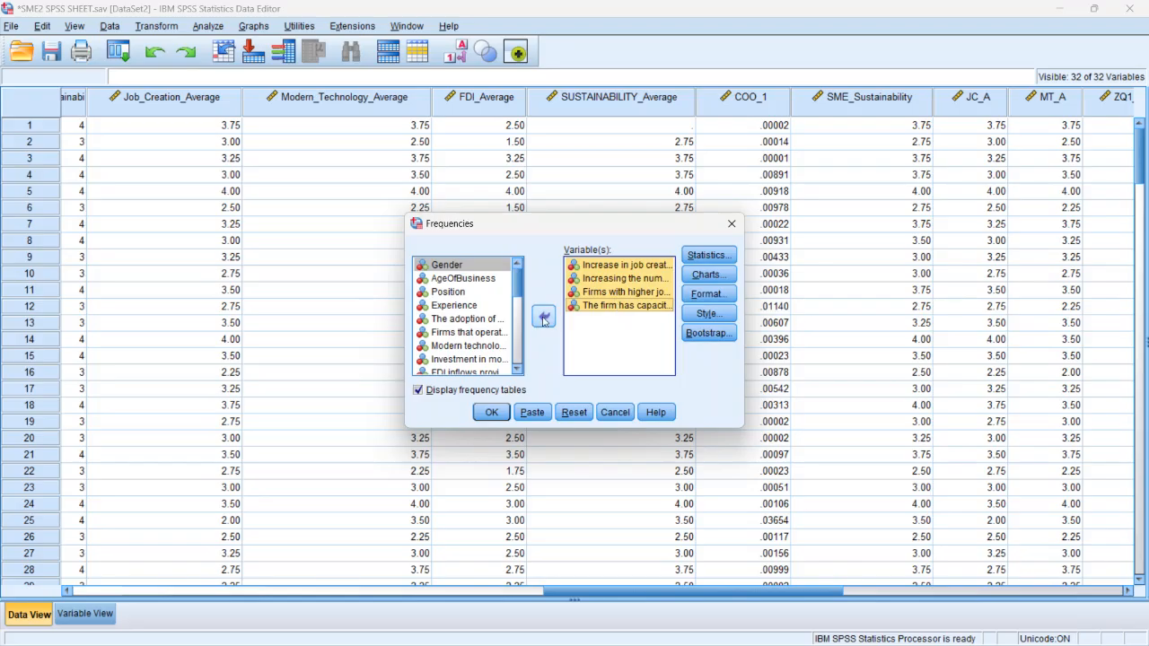
{"action": "left_click", "coordinate": [543, 318]}
- Add the four modern technology items, from "The adoption of modern technology" to "Investment in modern technology", to the Frequencies variables
{"action": "left_click_drag", "start_coordinate": [517, 287], "coordinate": [518, 305]}
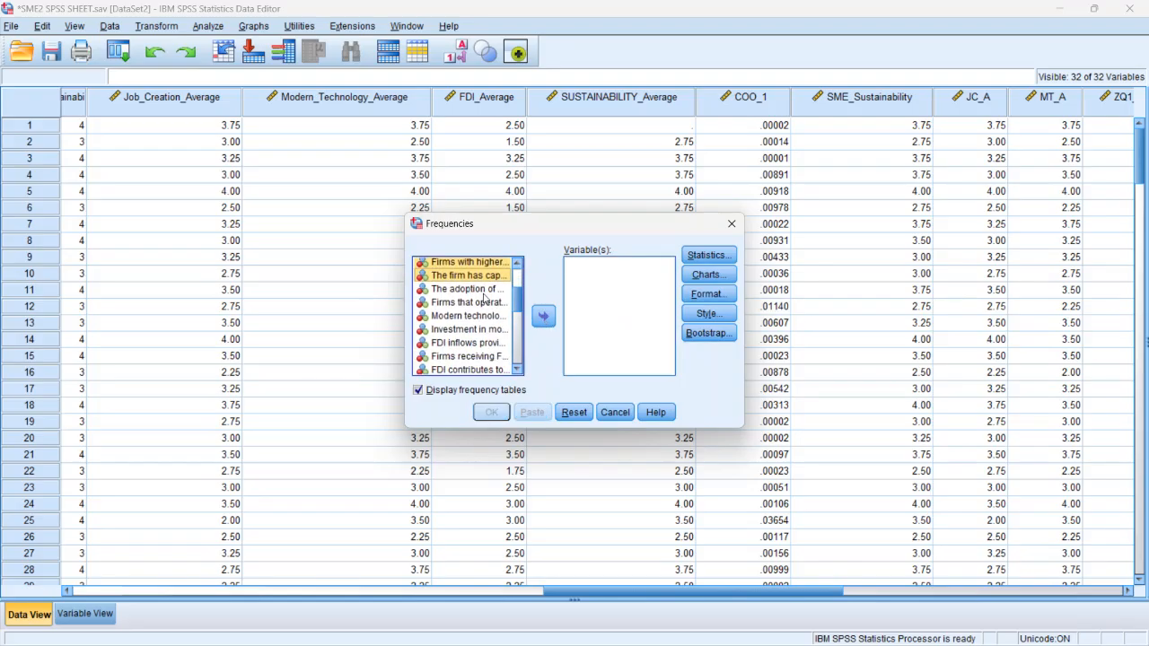
{"action": "left_click", "coordinate": [482, 291]}
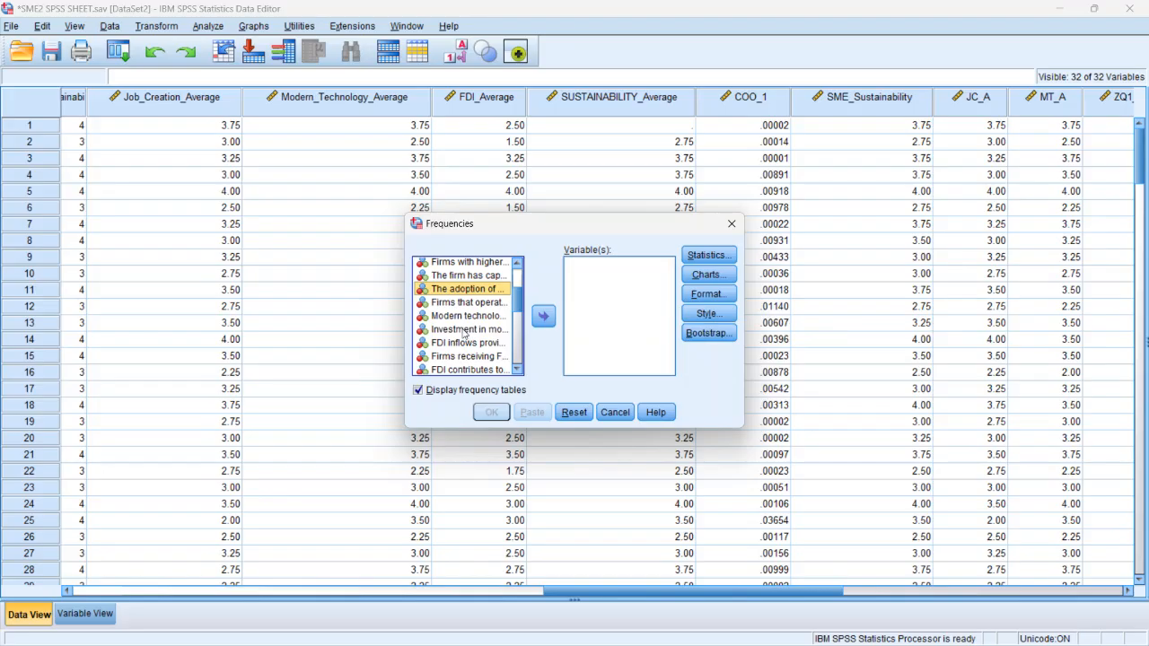
{"action": "left_click", "coordinate": [464, 329], "text": "shift"}
{"action": "left_click", "coordinate": [543, 316]}
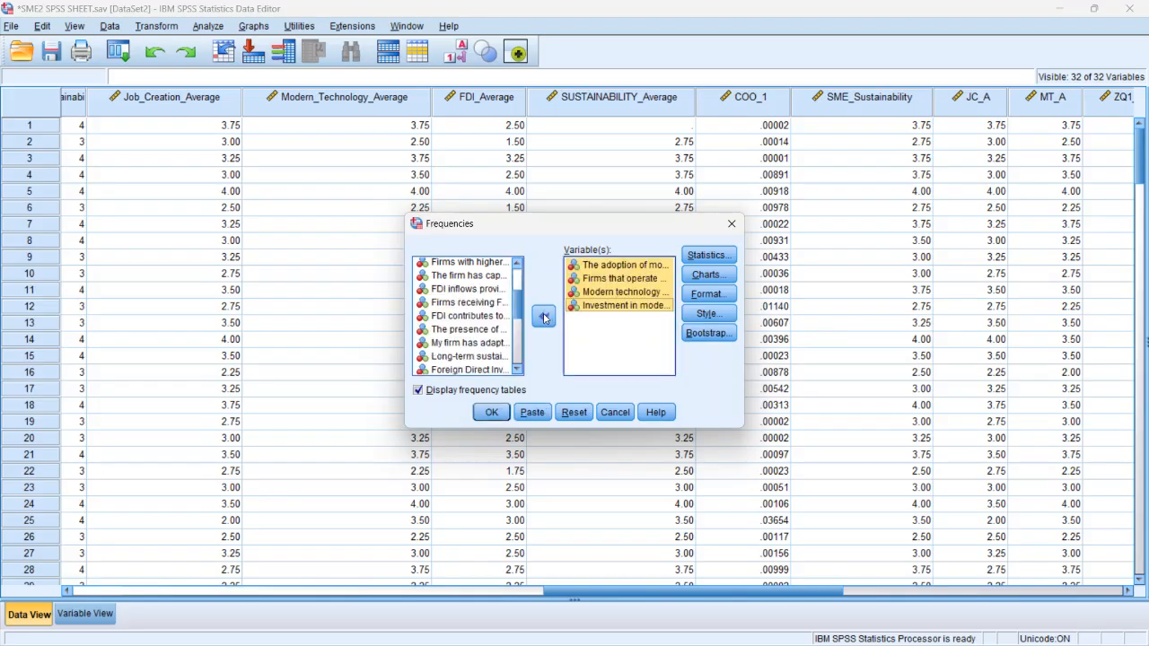
- Keep the mean and standard deviation as the Frequencies statistics and run the analysis for the modern technology items
{"action": "left_click", "coordinate": [727, 257]}
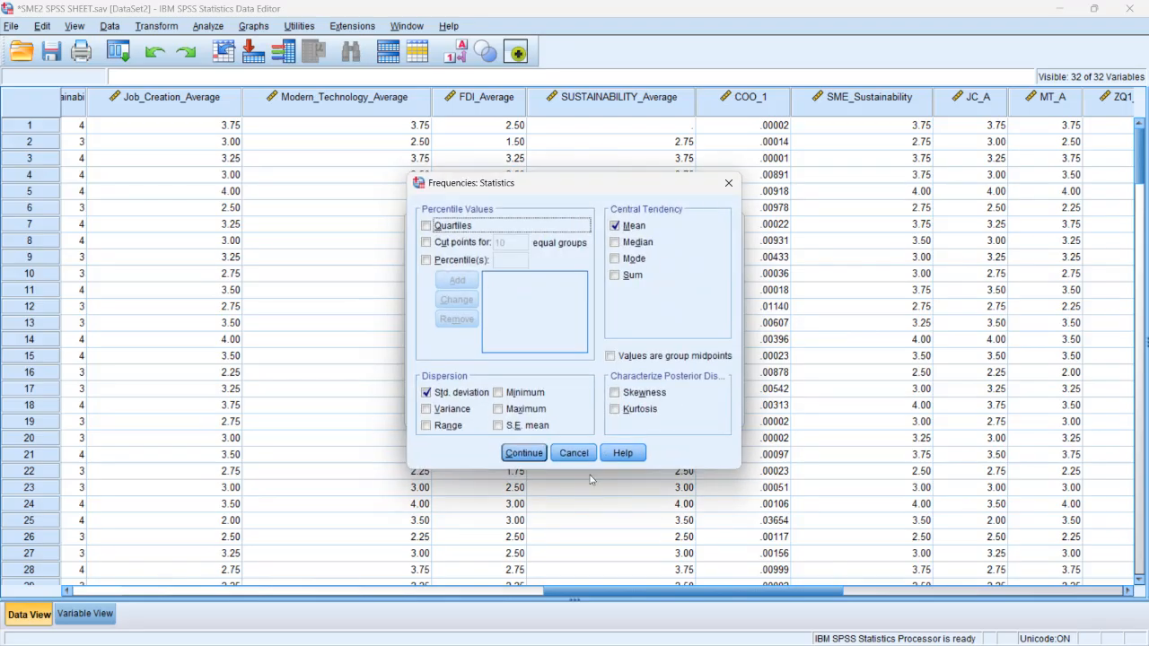
{"action": "left_click", "coordinate": [524, 453]}
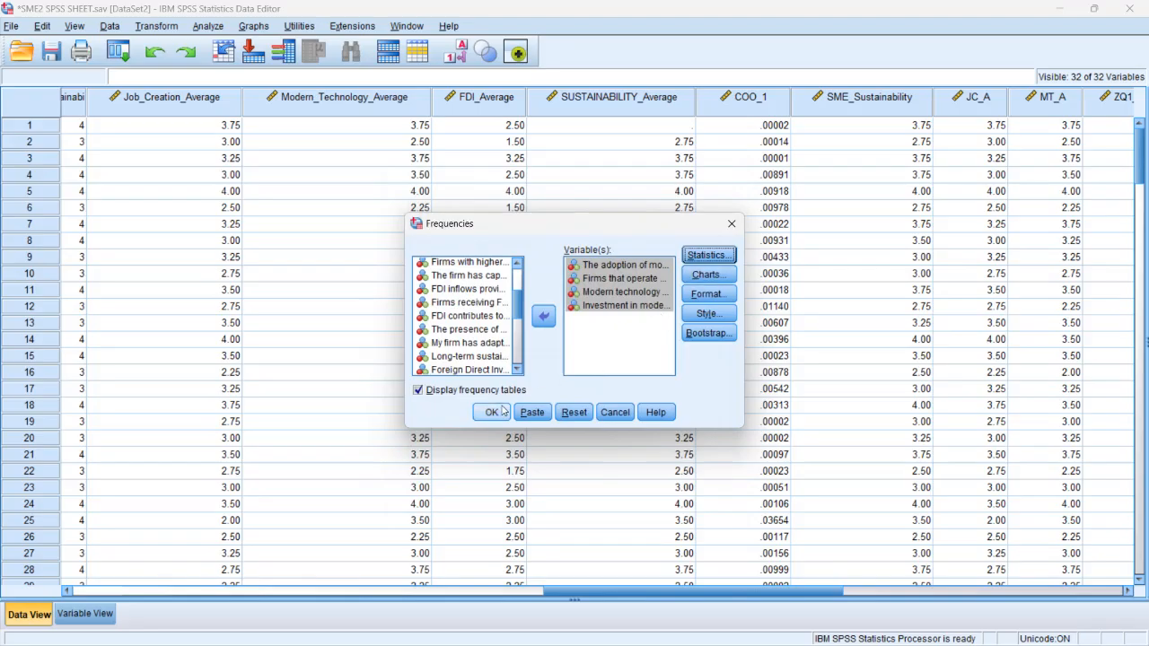
{"action": "left_click", "coordinate": [494, 412]}
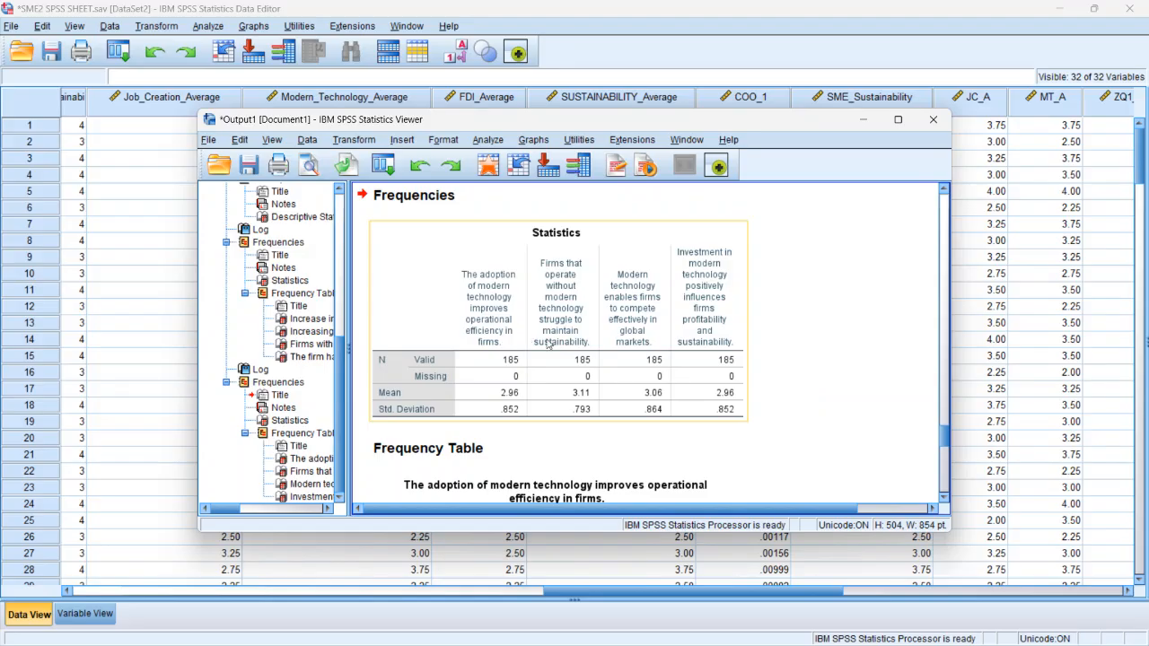
{"action": "mouse_move", "coordinate": [575, 642]}
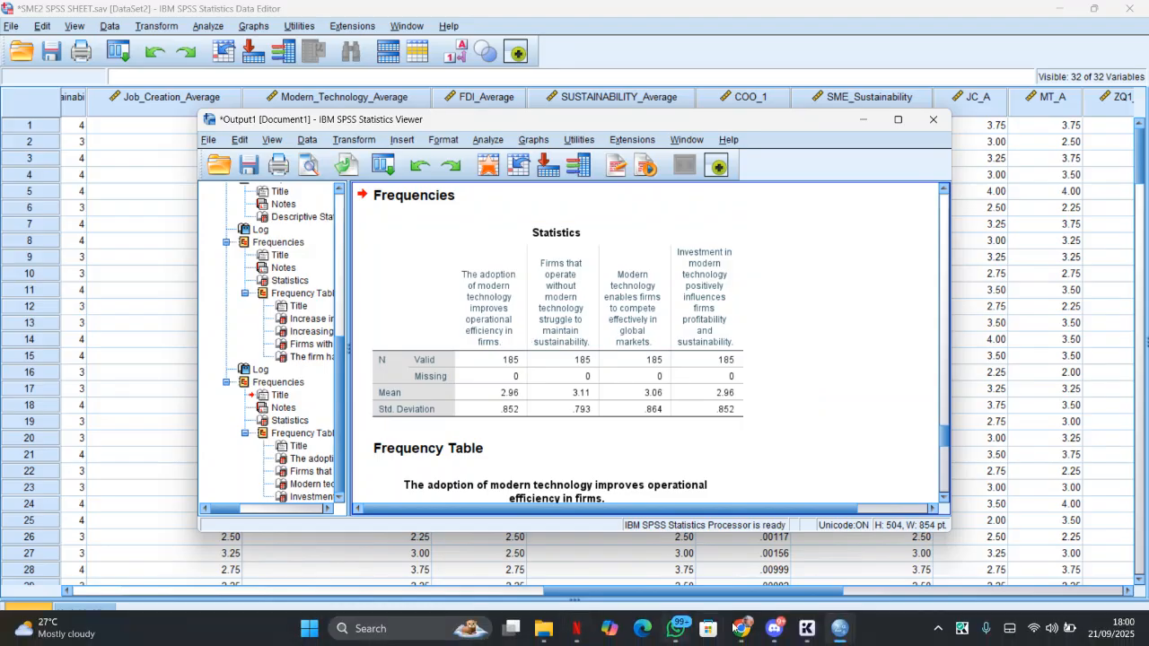
{"action": "mouse_move", "coordinate": [741, 628]}
{"action": "left_click", "coordinate": [698, 575]}
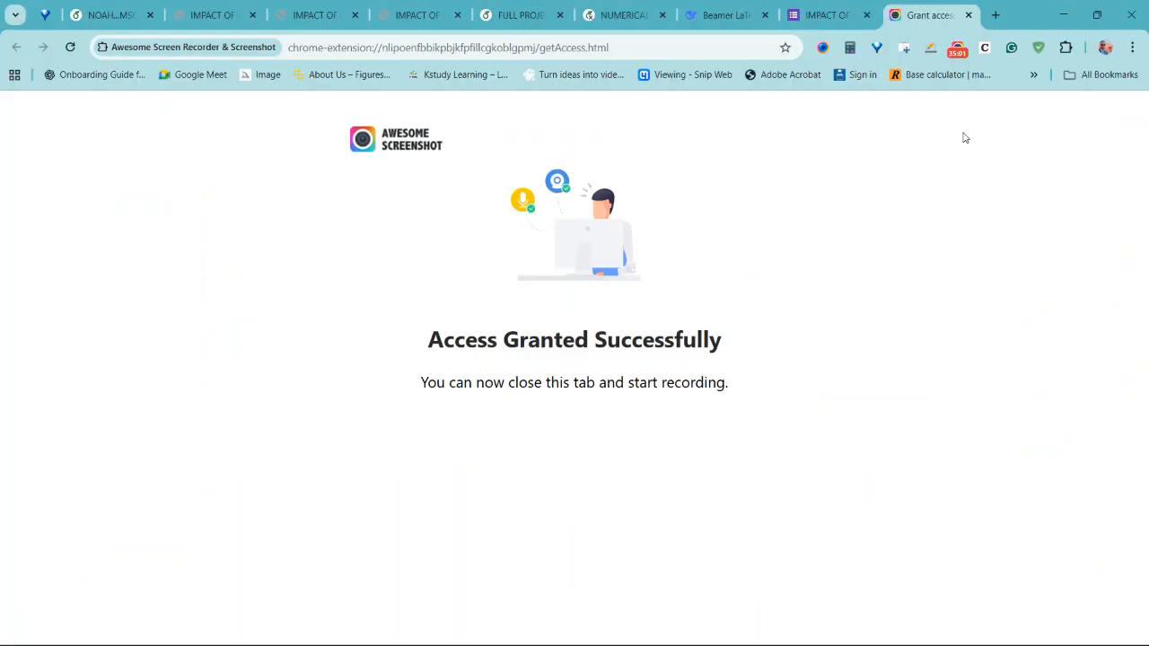
{"action": "mouse_move", "coordinate": [760, 633]}
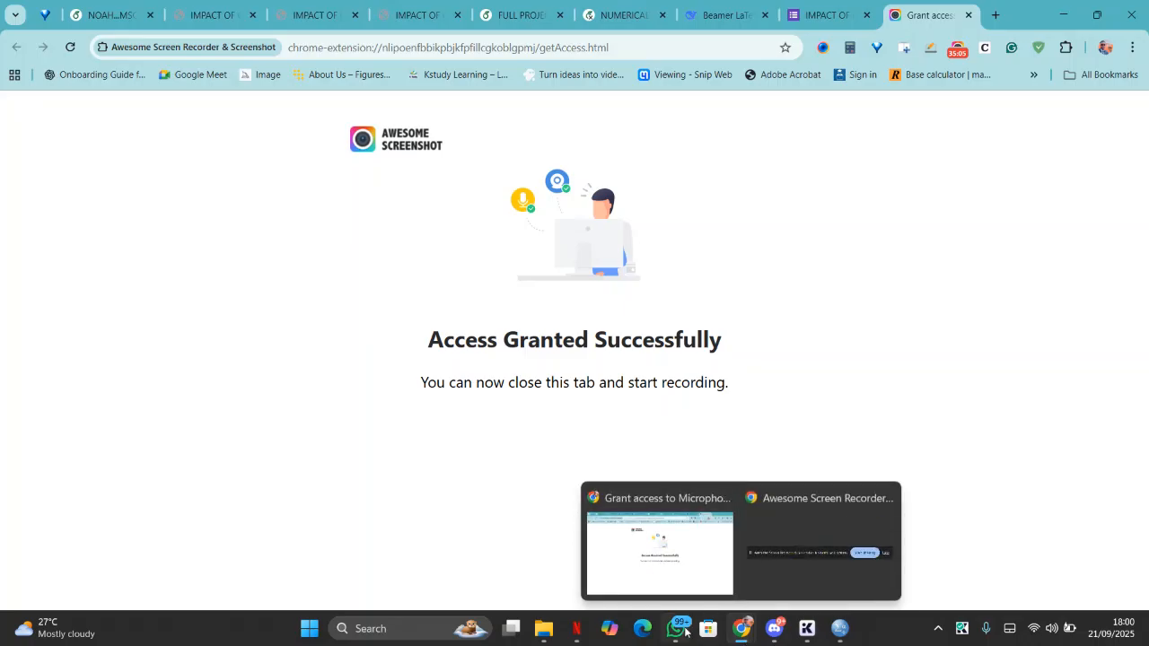
{"action": "mouse_move", "coordinate": [682, 630]}
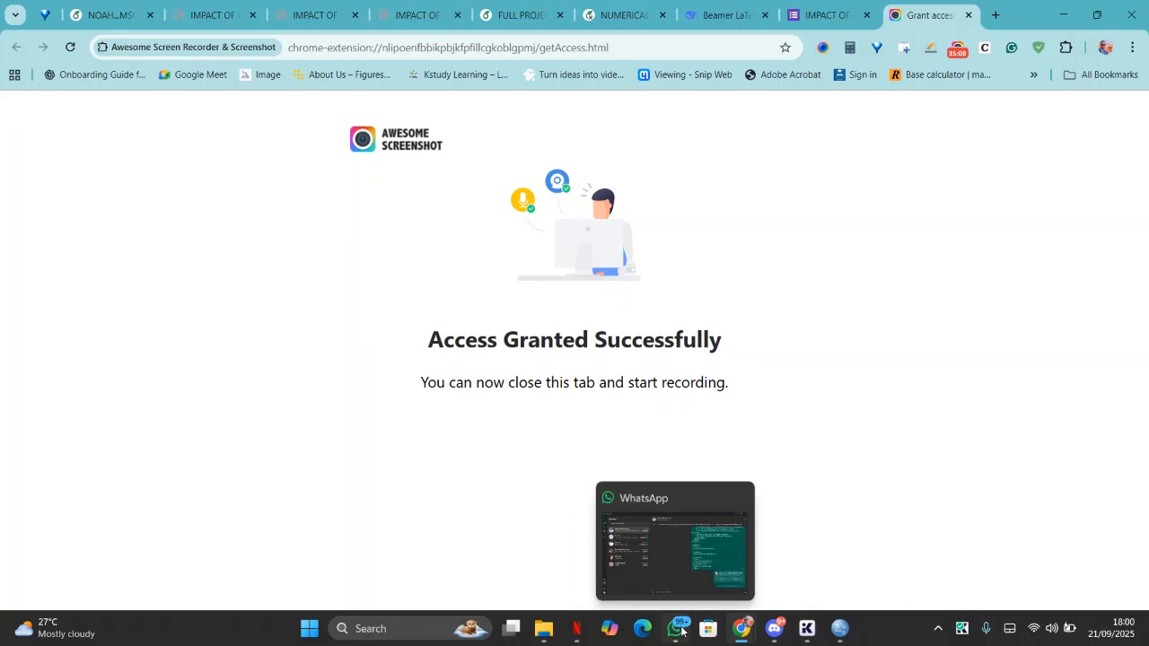
{"action": "left_click", "coordinate": [682, 630]}
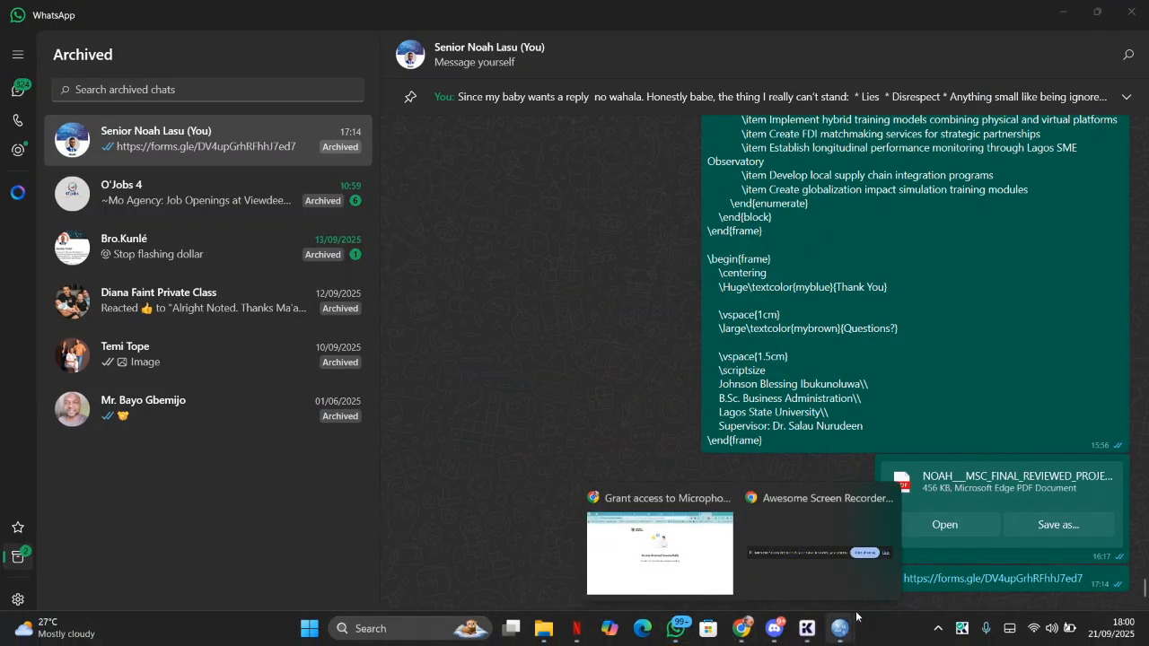
{"action": "mouse_move", "coordinate": [838, 628]}
{"action": "left_click", "coordinate": [697, 579]}
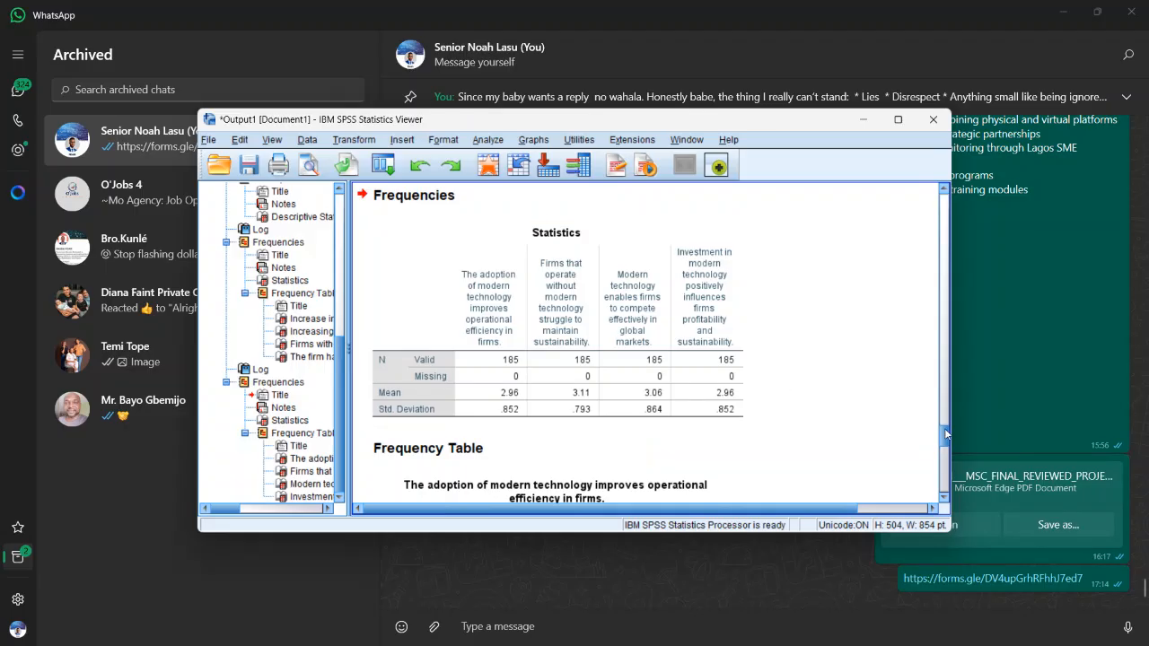
- Maximize the output viewer and examine the frequency tables of the modern technology items
{"action": "scroll", "coordinate": [945, 434], "scroll_direction": "down", "scroll_amount": 6}
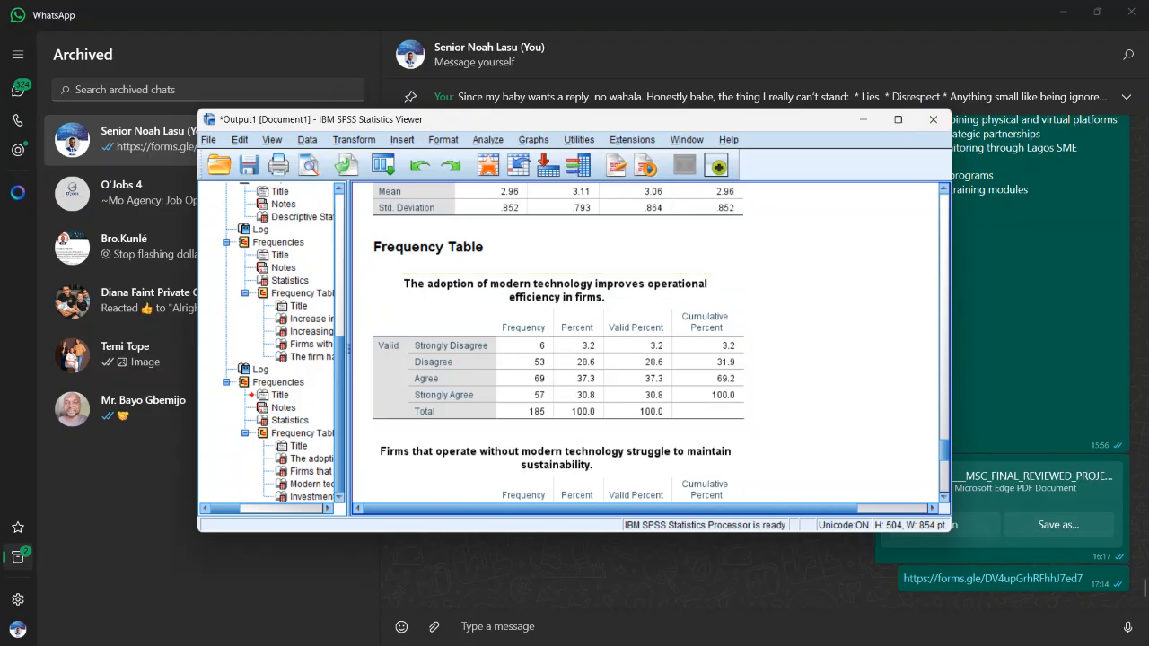
{"action": "mouse_move", "coordinate": [851, 631]}
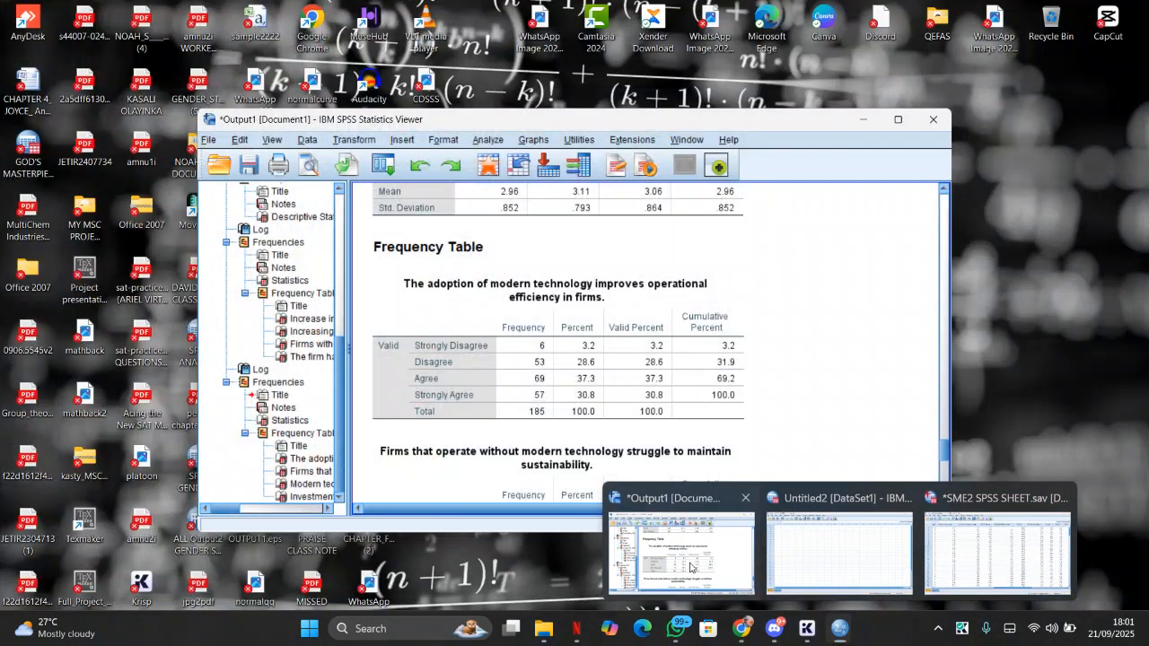
{"action": "left_click", "coordinate": [689, 562]}
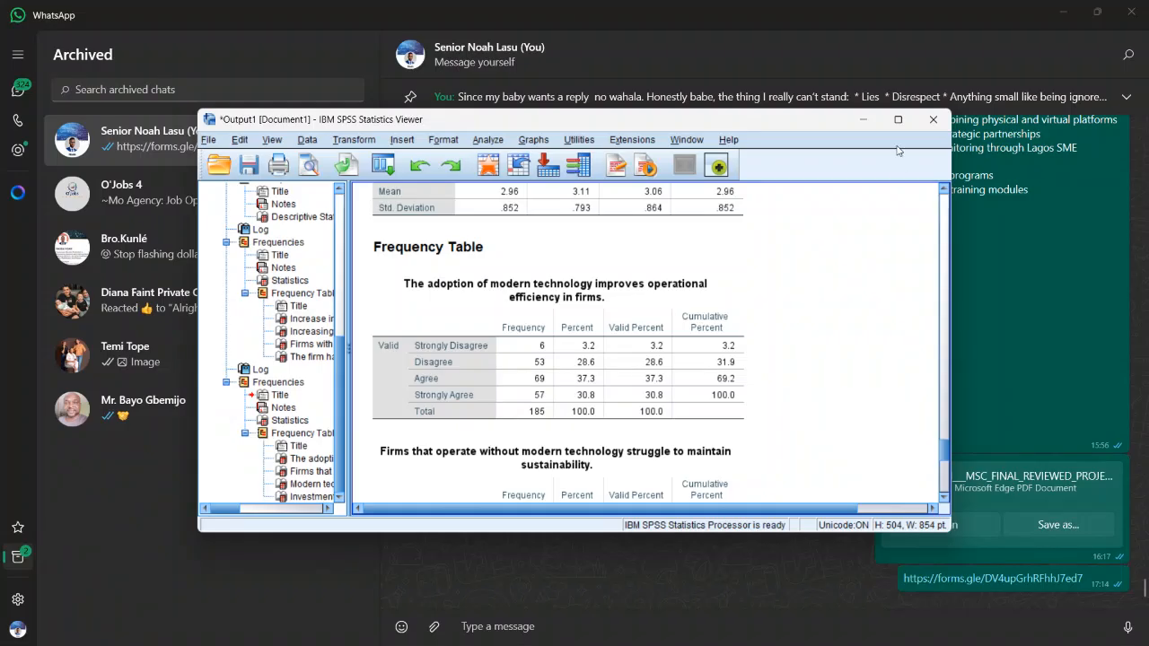
{"action": "left_click", "coordinate": [898, 119]}
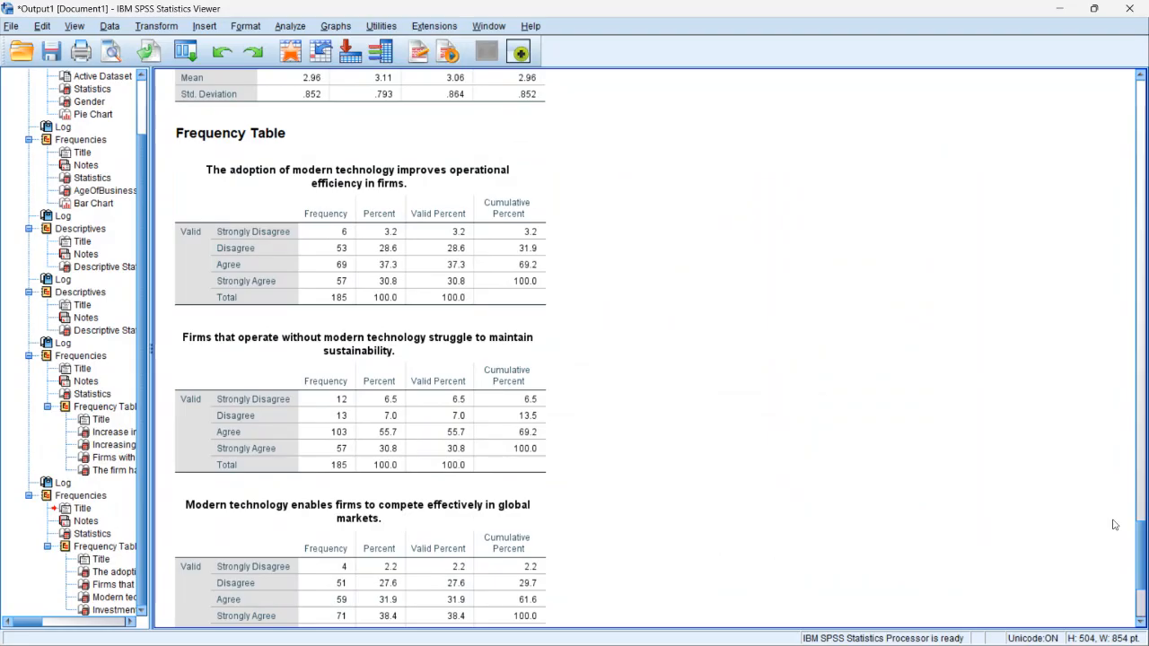
{"action": "left_click", "coordinate": [203, 101]}
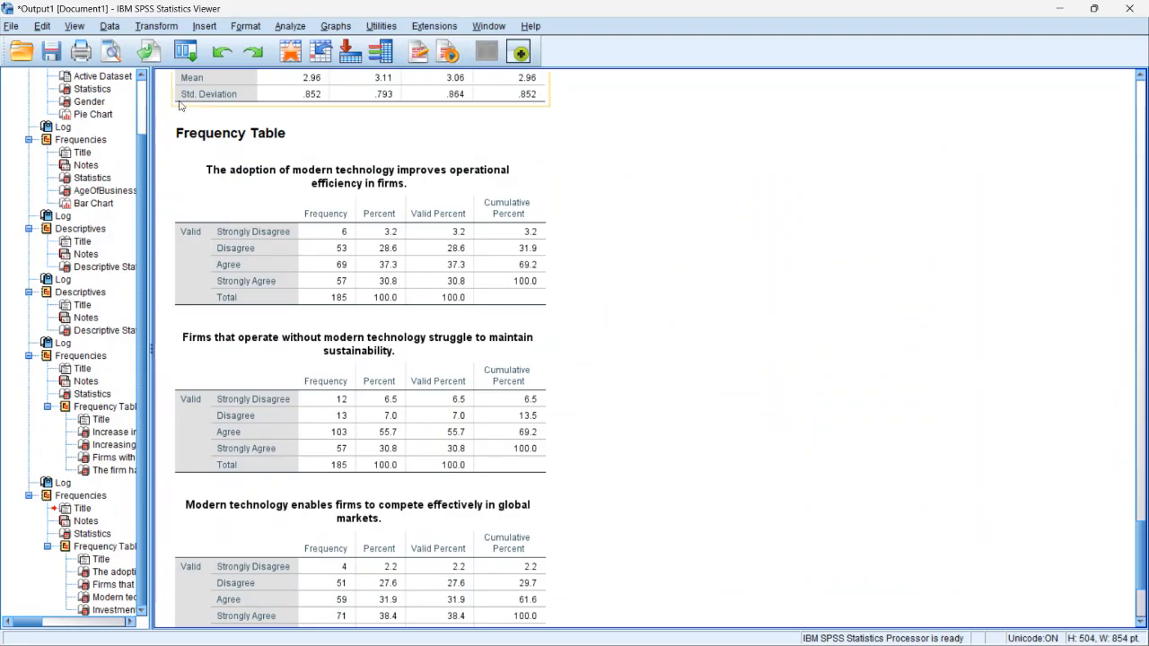
- Return to the SME2 SPSS SHEET.sav data, view the variables beyond the averages, and open a Linear Regression analysis
{"action": "mouse_move", "coordinate": [835, 633]}
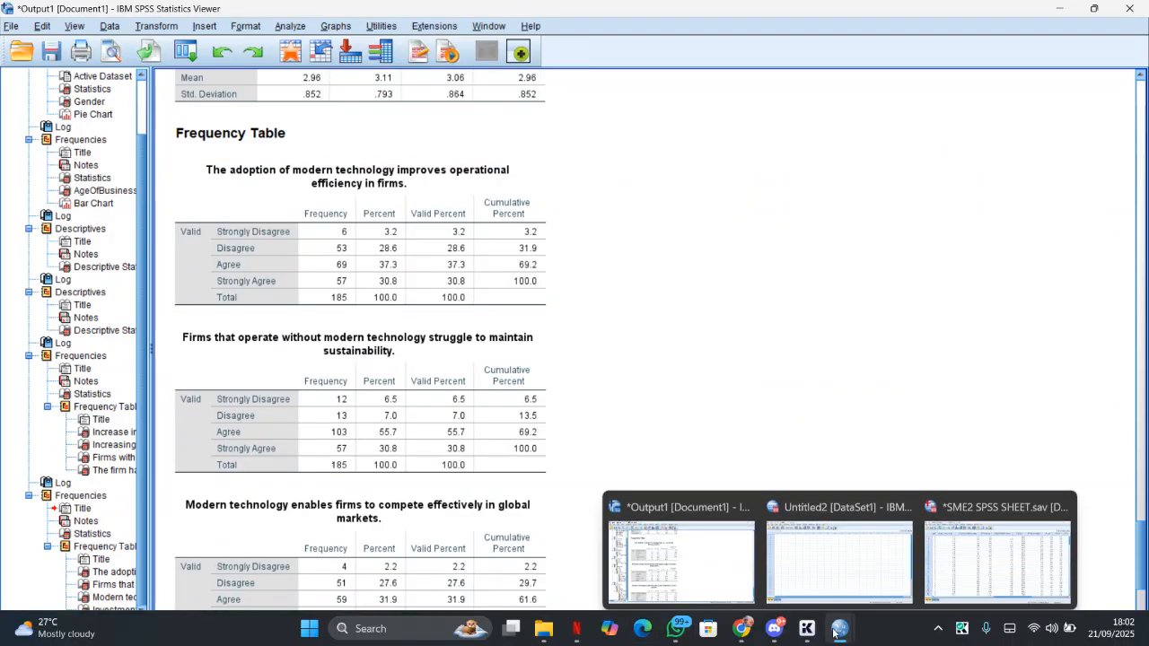
{"action": "left_click", "coordinate": [996, 560]}
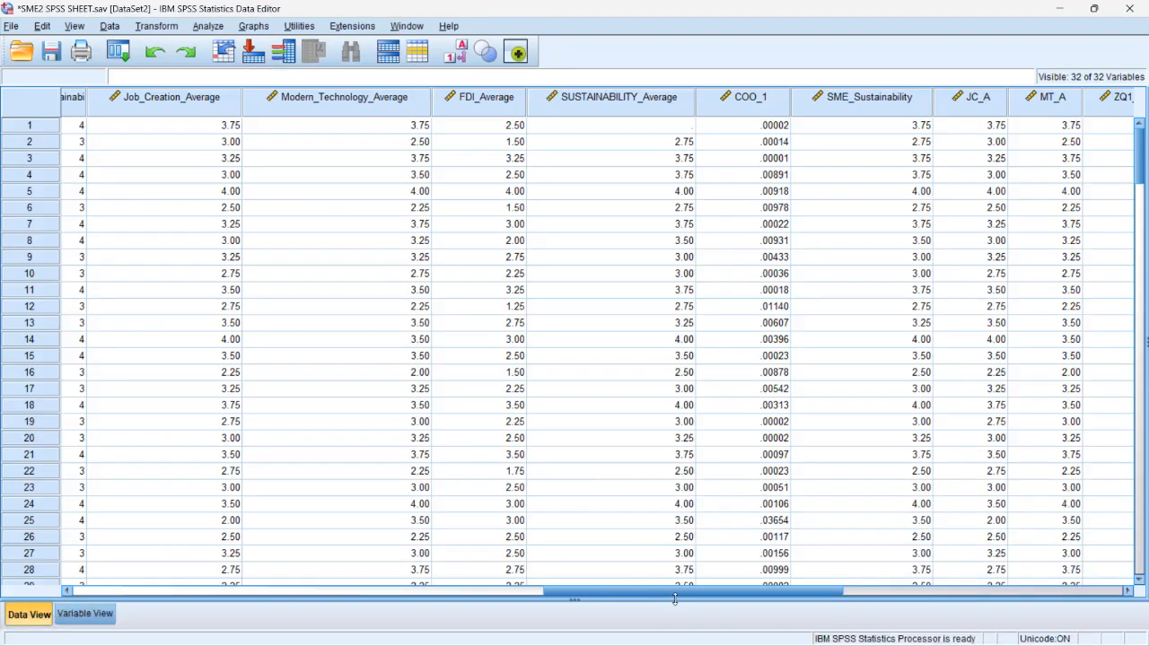
{"action": "left_click_drag", "start_coordinate": [674, 596], "coordinate": [855, 588]}
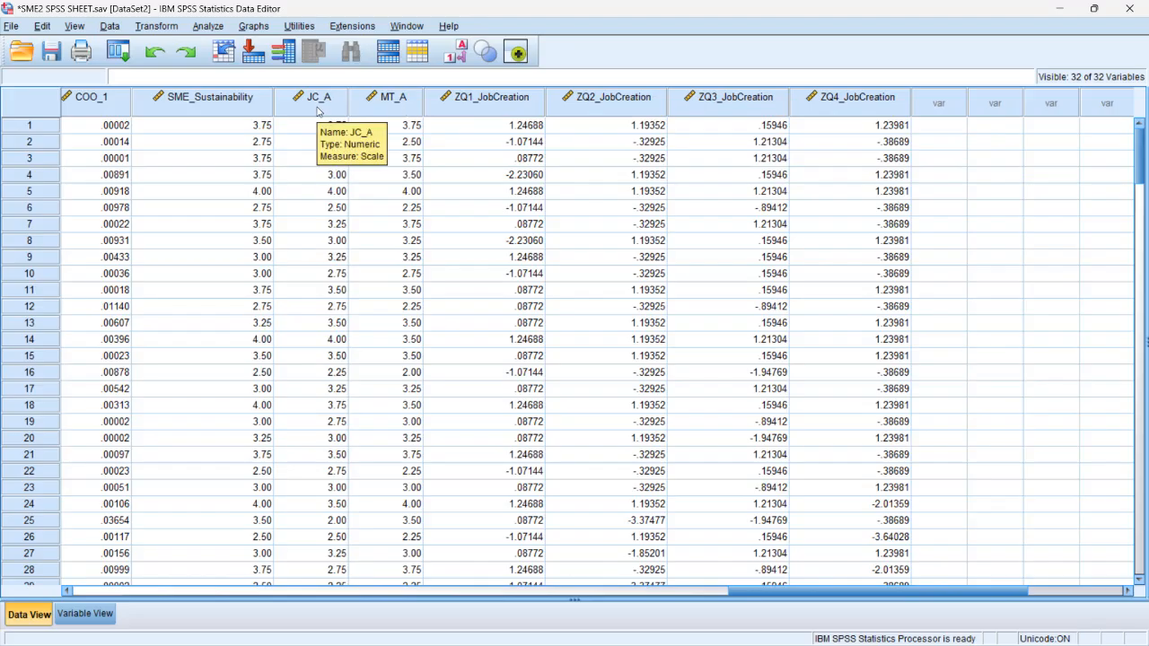
{"action": "left_click", "coordinate": [207, 26]}
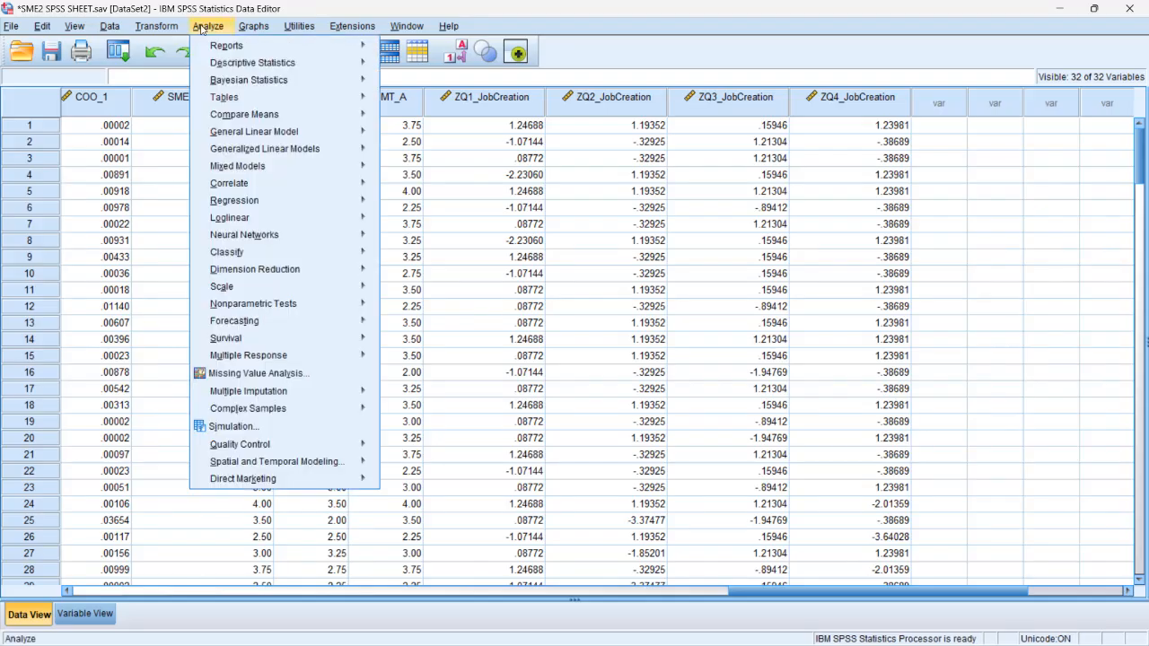
{"action": "mouse_move", "coordinate": [262, 206]}
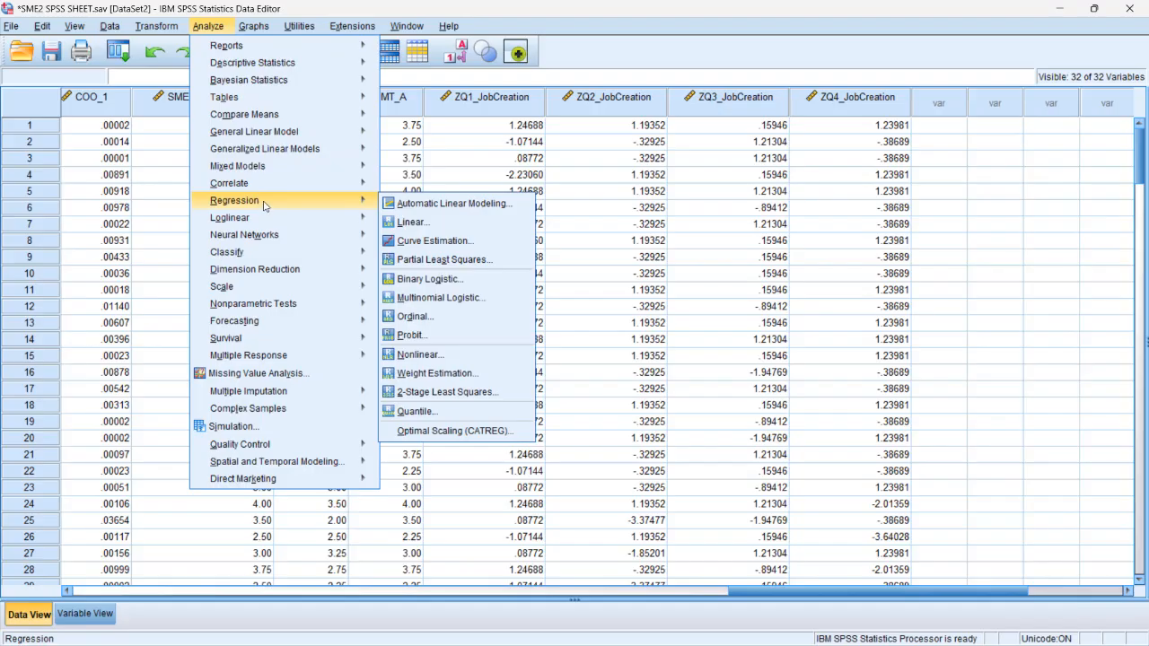
{"action": "left_click", "coordinate": [411, 225]}
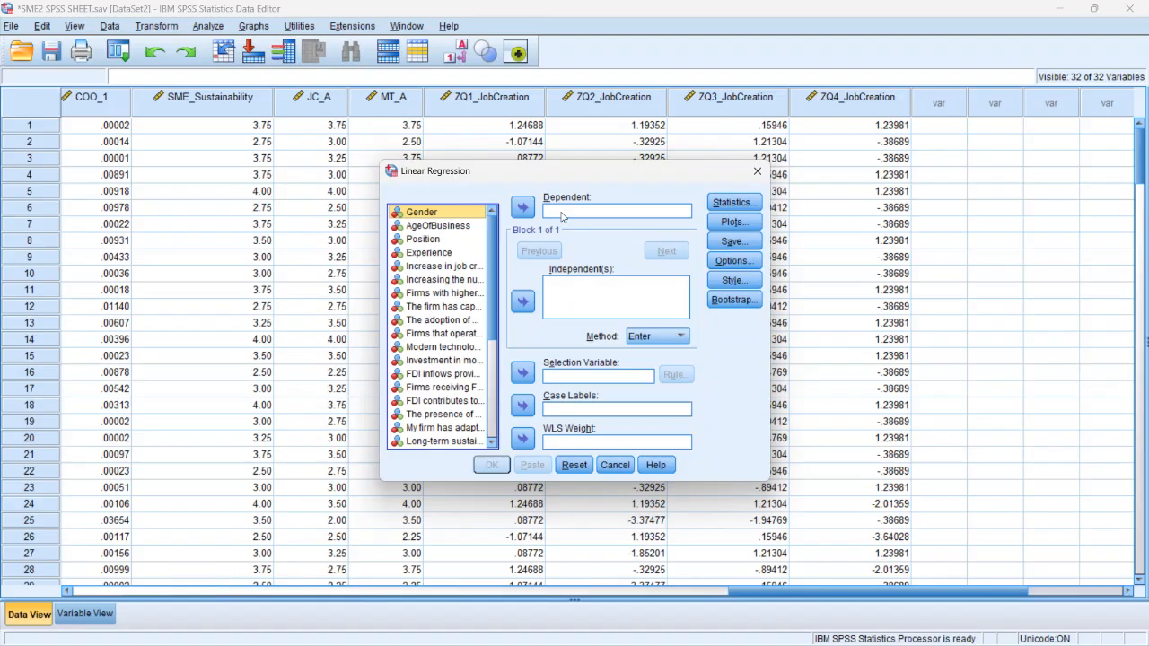
- Assign Job_Creation_Average, Modern_Technology_Average and FDI_Average as the regression's independent variables and SUSTAINABILITY_Average as its dependent variable
{"action": "left_click_drag", "start_coordinate": [493, 243], "coordinate": [488, 352]}
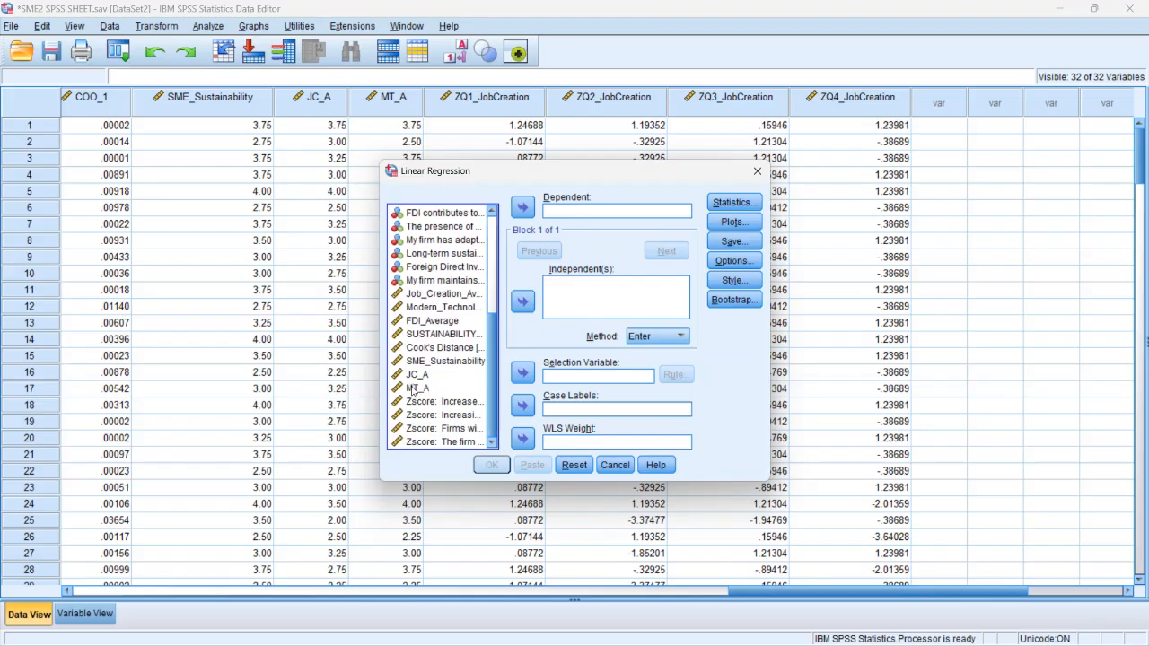
{"action": "left_click", "coordinate": [430, 295]}
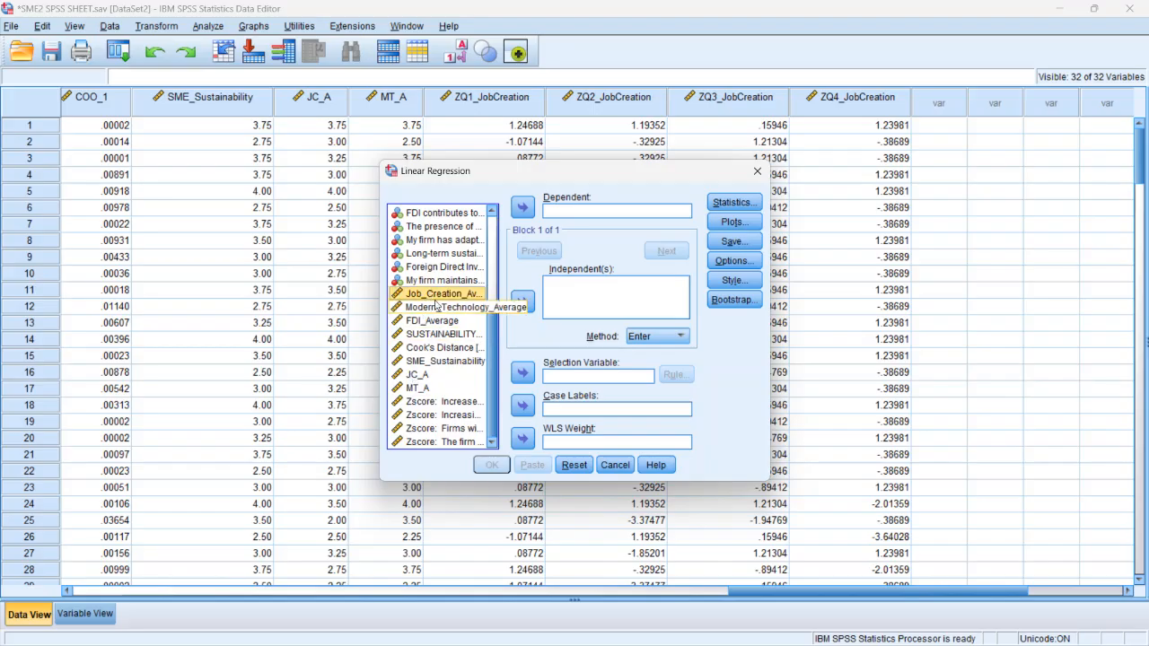
{"action": "left_click", "coordinate": [425, 323], "text": "shift"}
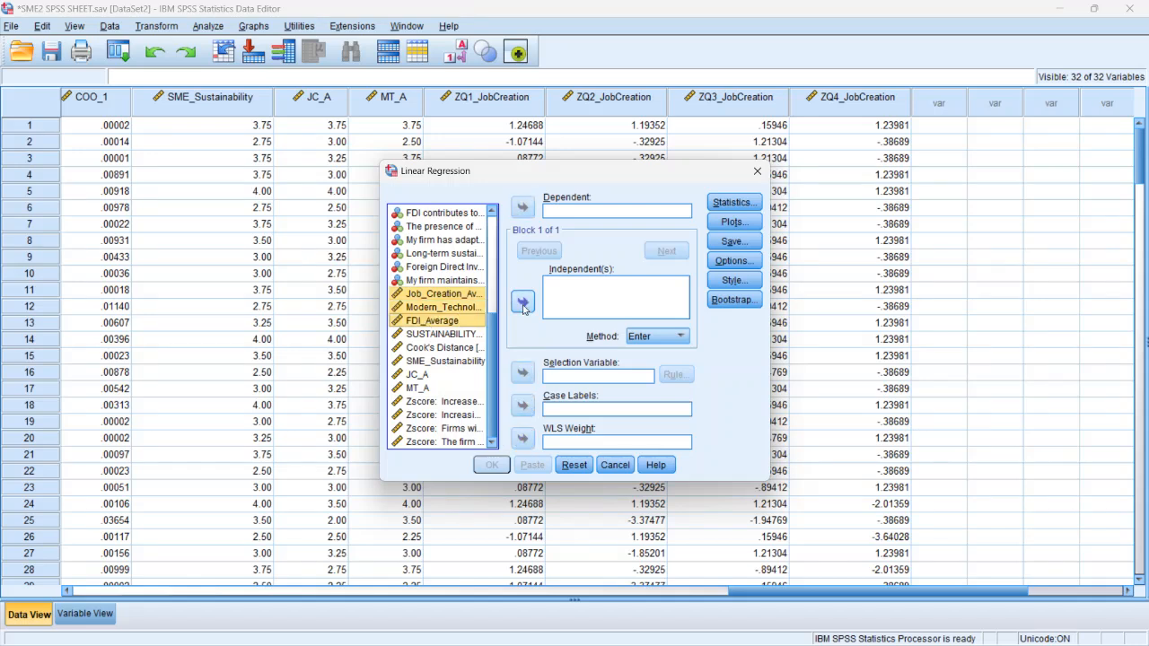
{"action": "left_click", "coordinate": [522, 304]}
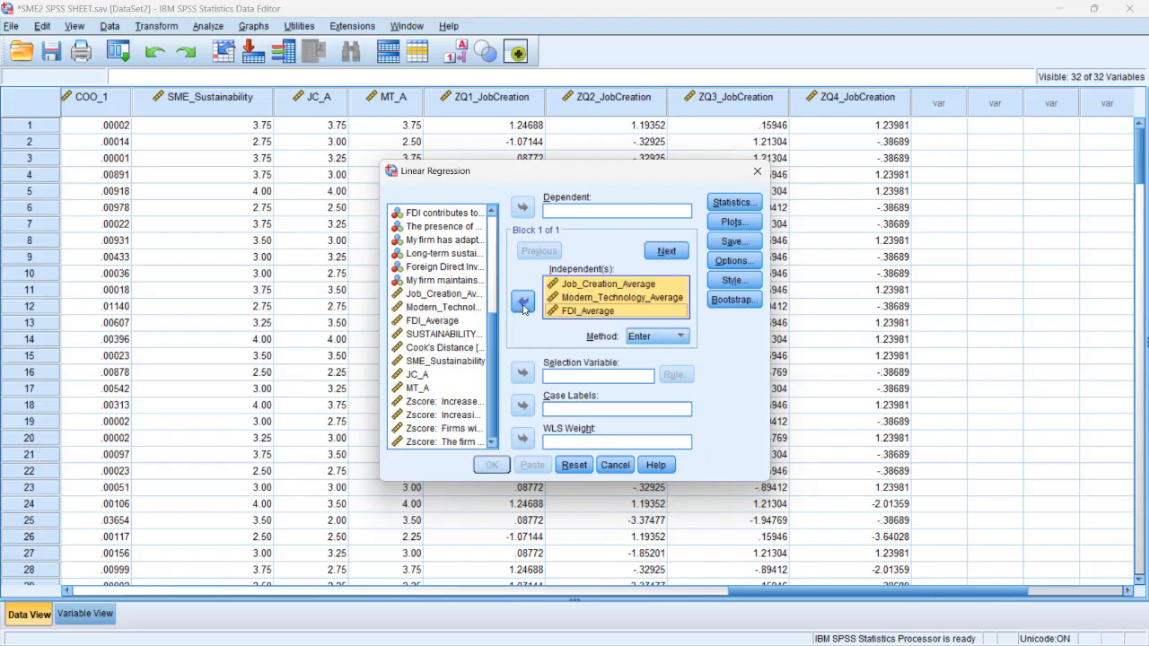
{"action": "left_click", "coordinate": [568, 213]}
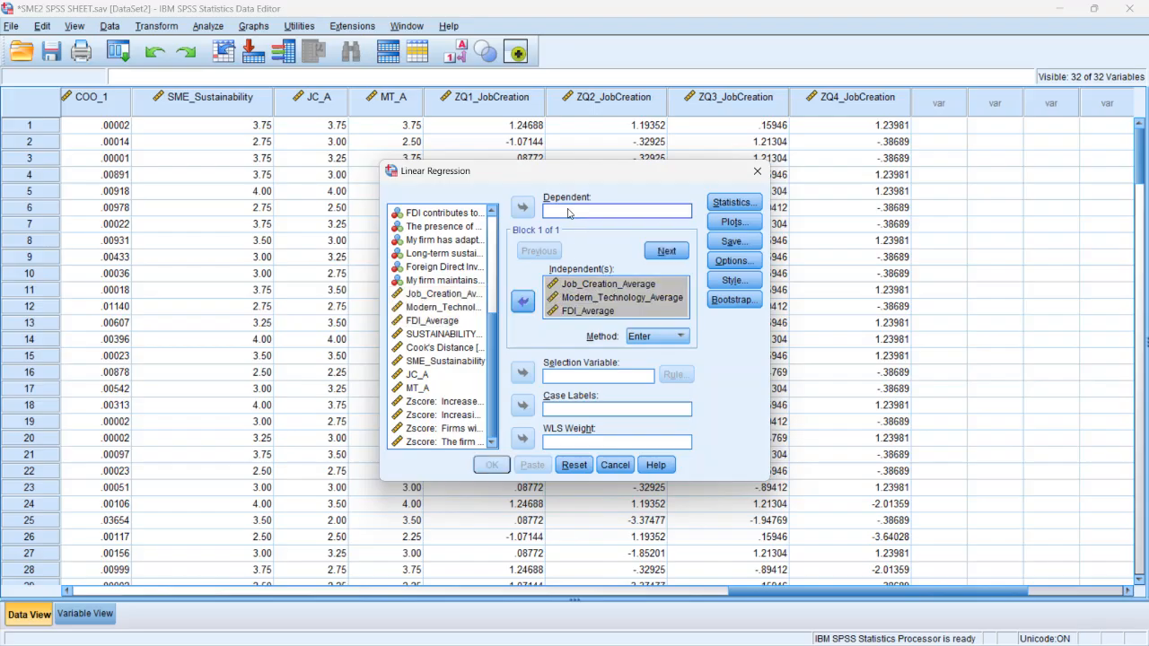
{"action": "left_click", "coordinate": [435, 335]}
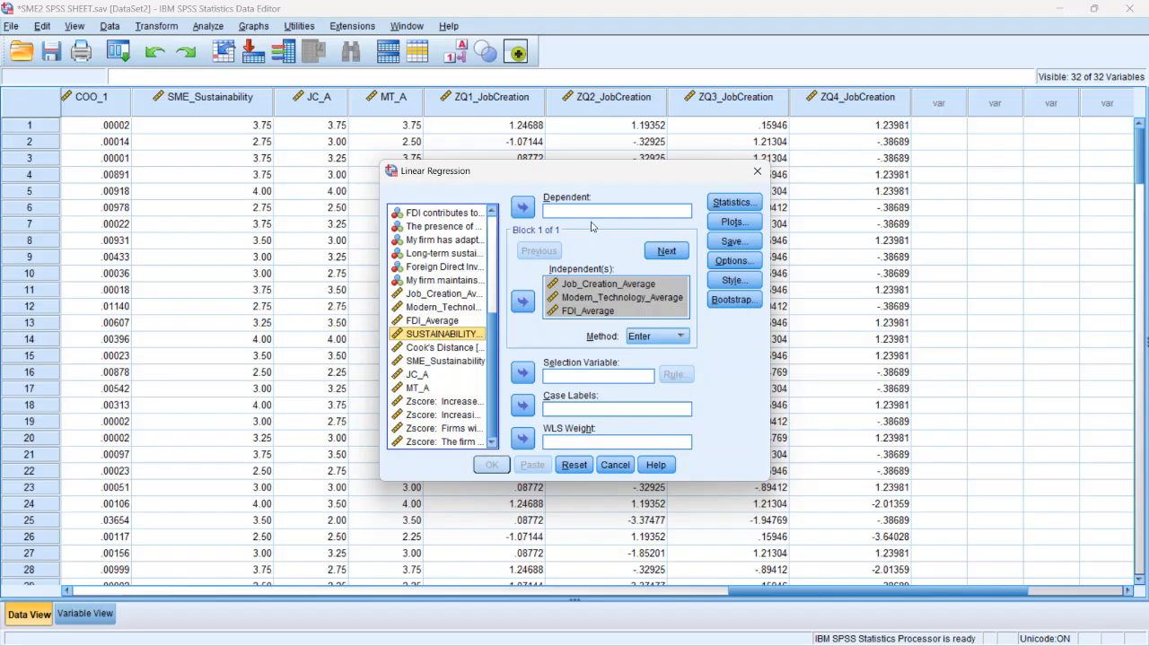
{"action": "left_click", "coordinate": [521, 210]}
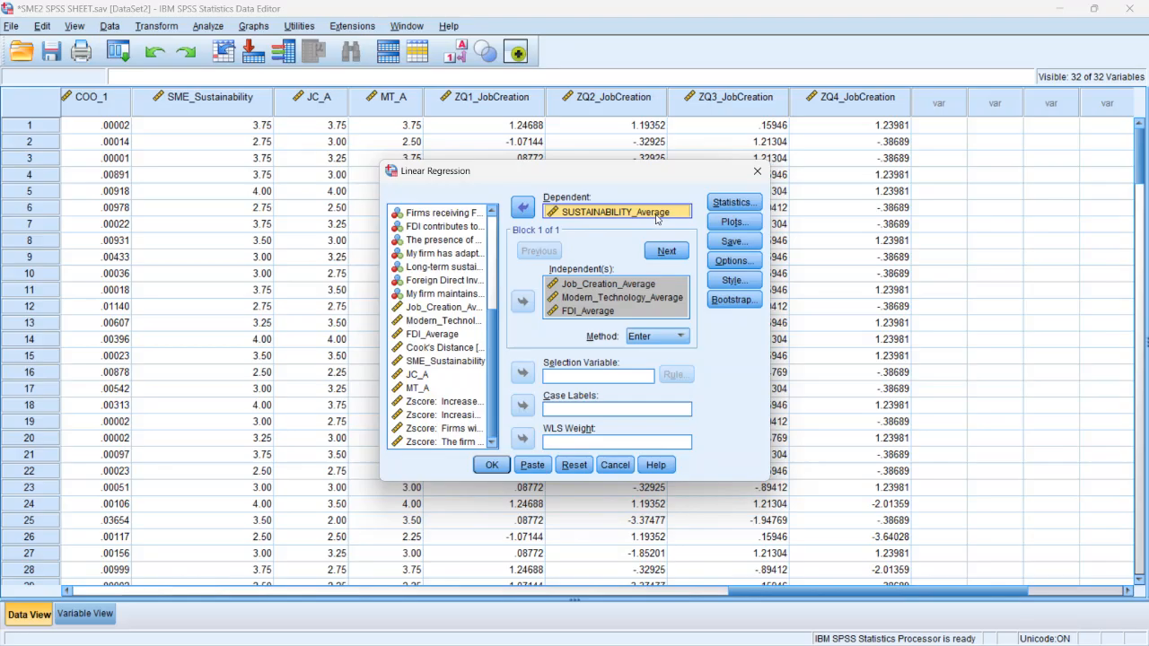
- Add R squared change, Durbin-Watson and casewise diagnostics for outliers outside 3 standard deviations to the regression statistics
{"action": "left_click", "coordinate": [728, 204]}
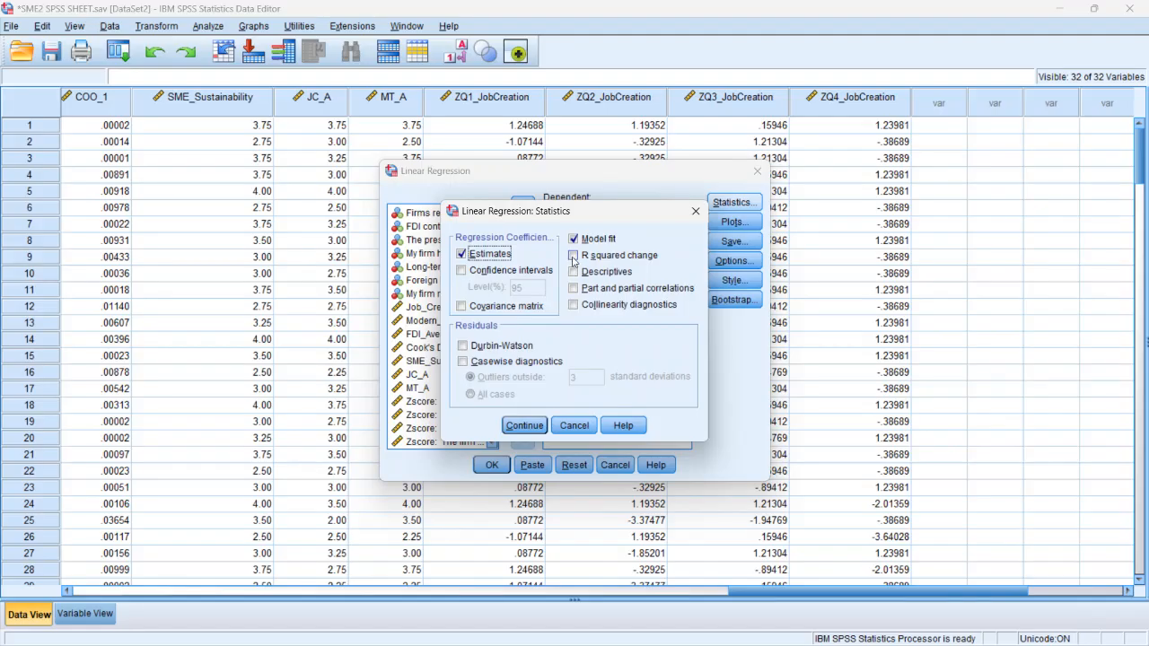
{"action": "left_click", "coordinate": [573, 257]}
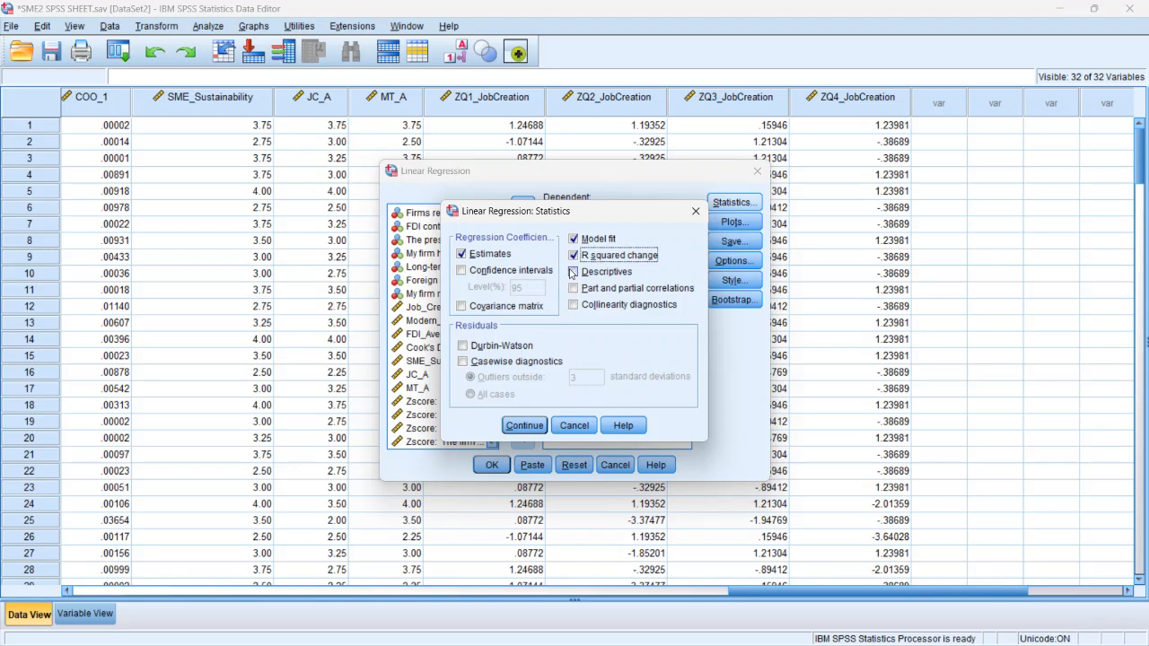
{"action": "left_click", "coordinate": [462, 348]}
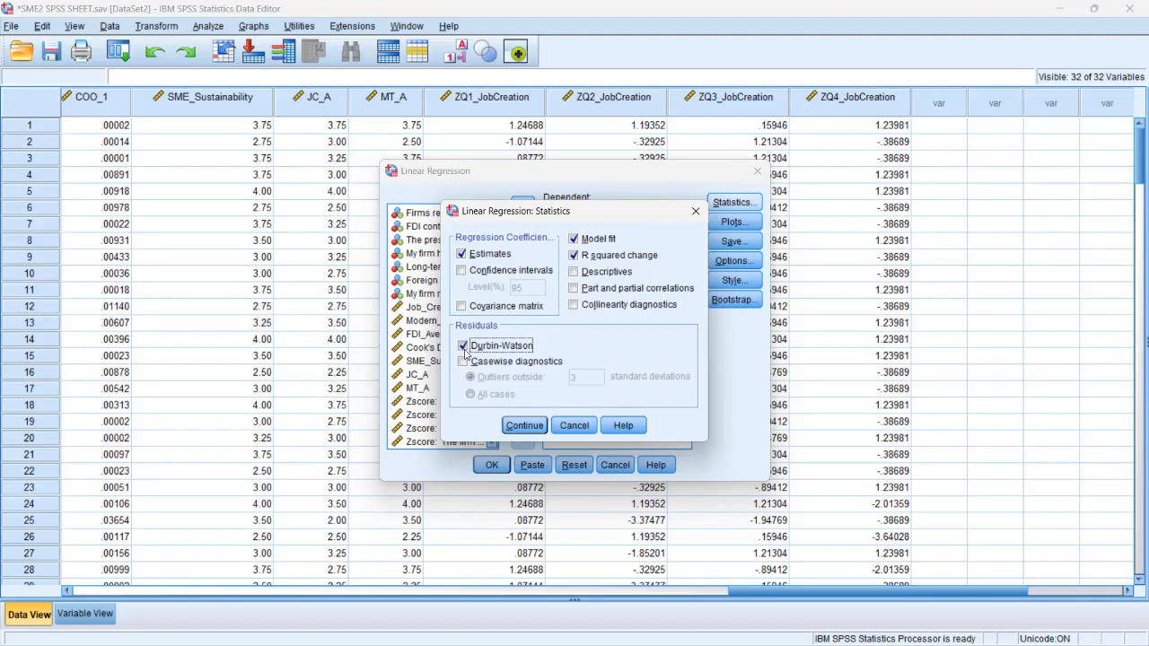
{"action": "left_click", "coordinate": [515, 363]}
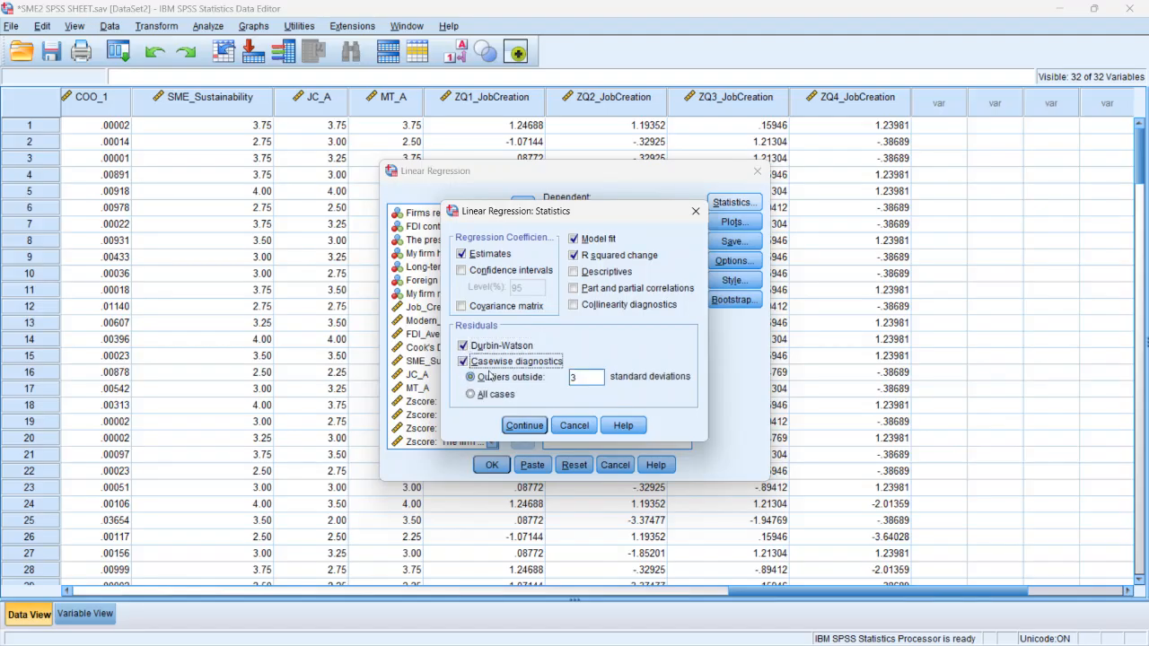
{"action": "left_click", "coordinate": [528, 426]}
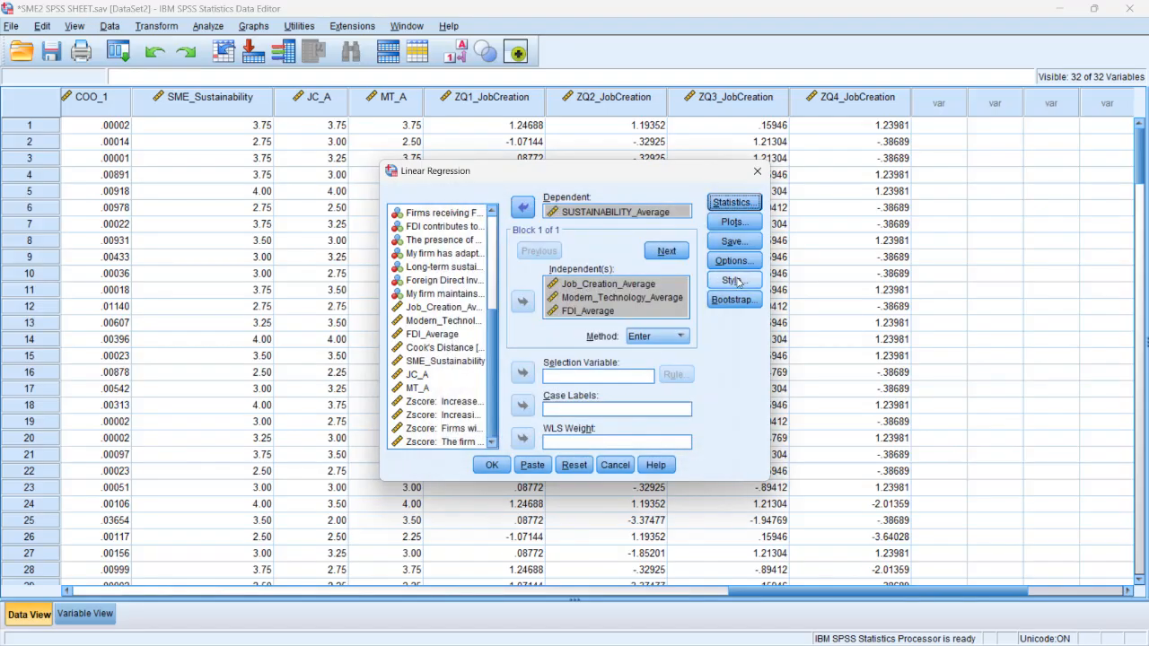
- Set up a regression scatter plot with *ZRESID on the X axis and *ZPRED on the Y axis
{"action": "left_click", "coordinate": [734, 222]}
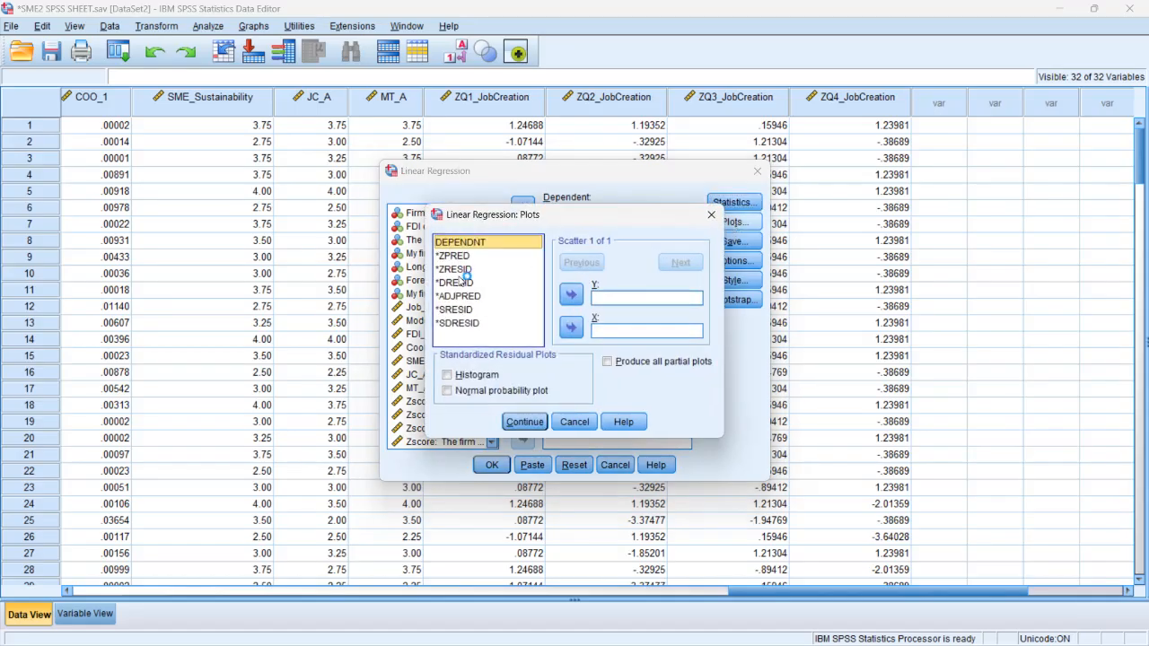
{"action": "left_click", "coordinate": [622, 333]}
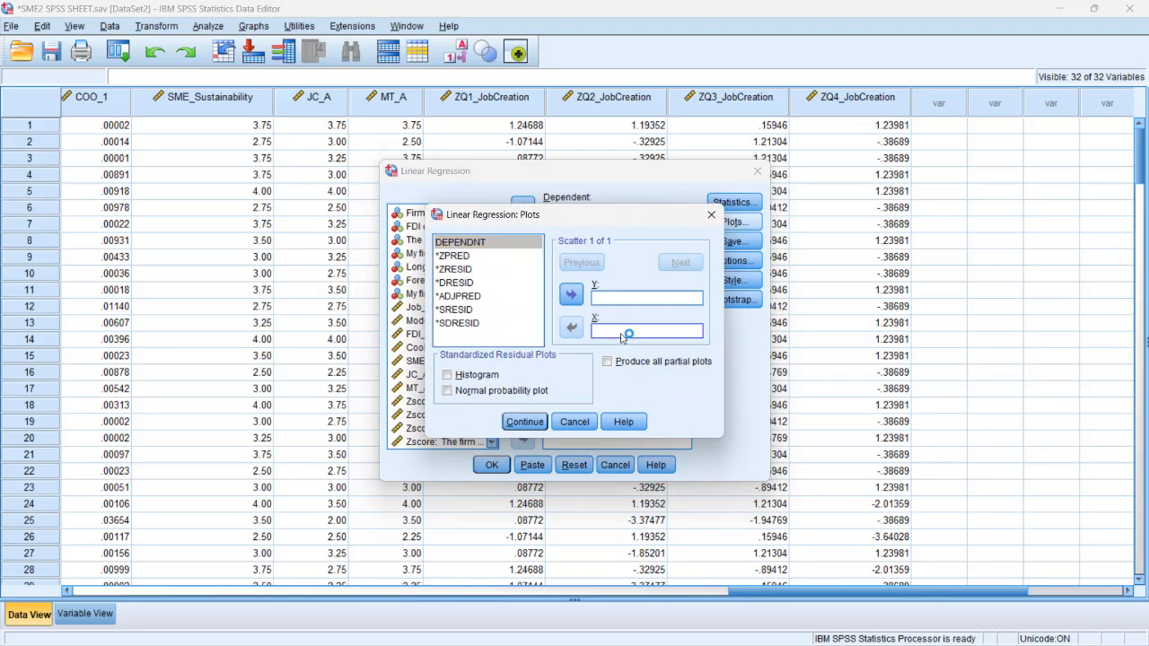
{"action": "left_click", "coordinate": [452, 269]}
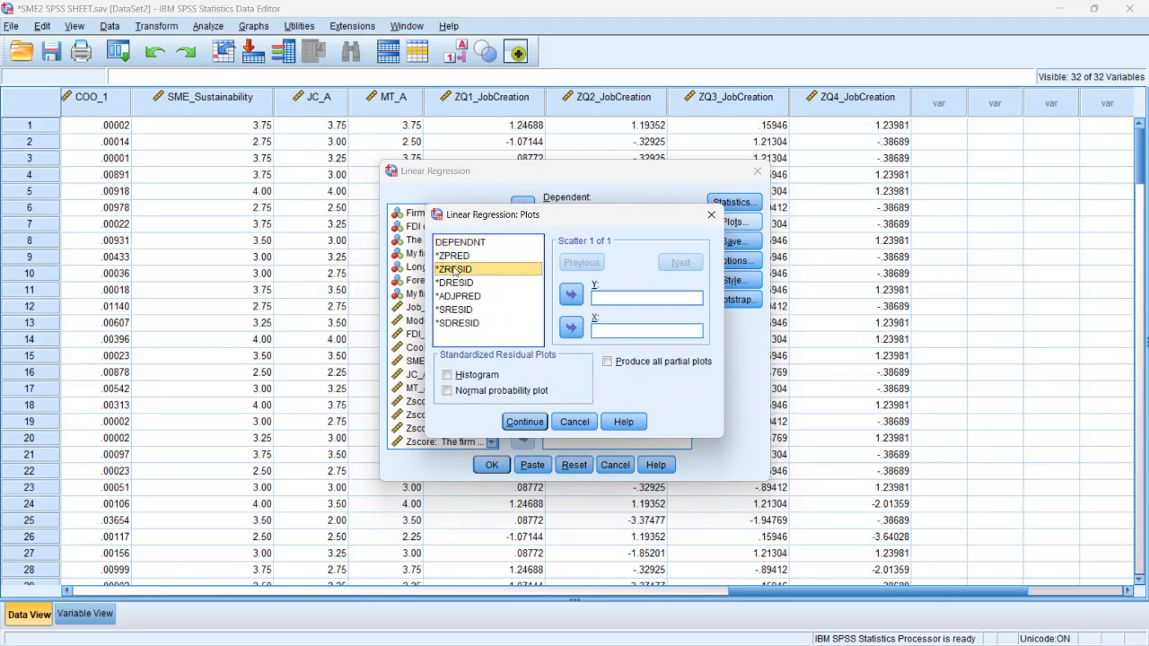
{"action": "left_click", "coordinate": [572, 327]}
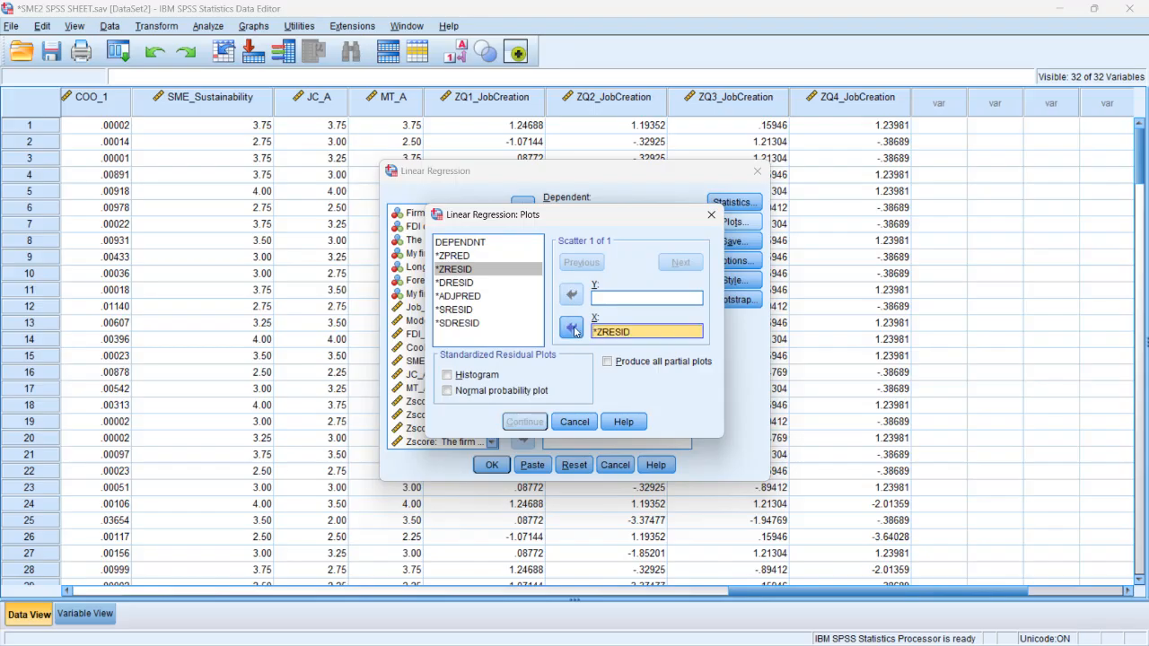
{"action": "left_click", "coordinate": [464, 257]}
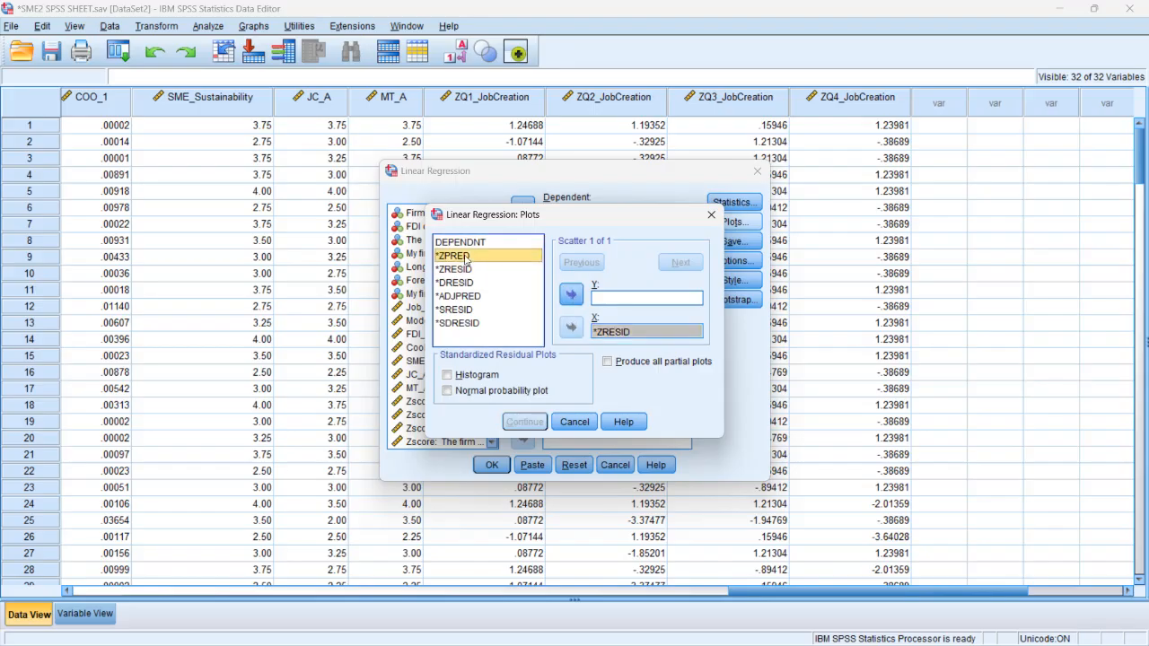
{"action": "left_click", "coordinate": [572, 297]}
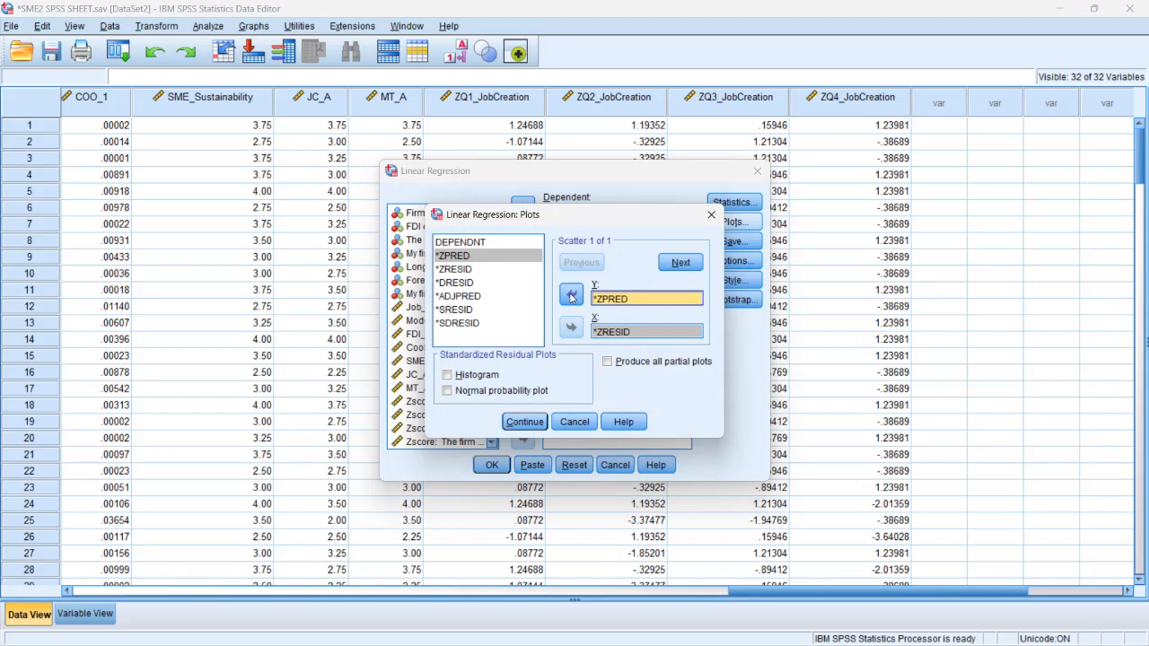
- Include the normal probability plot and histogram of the standardized residuals and accept the plot settings
{"action": "left_click", "coordinate": [447, 391]}
{"action": "left_click", "coordinate": [447, 391]}
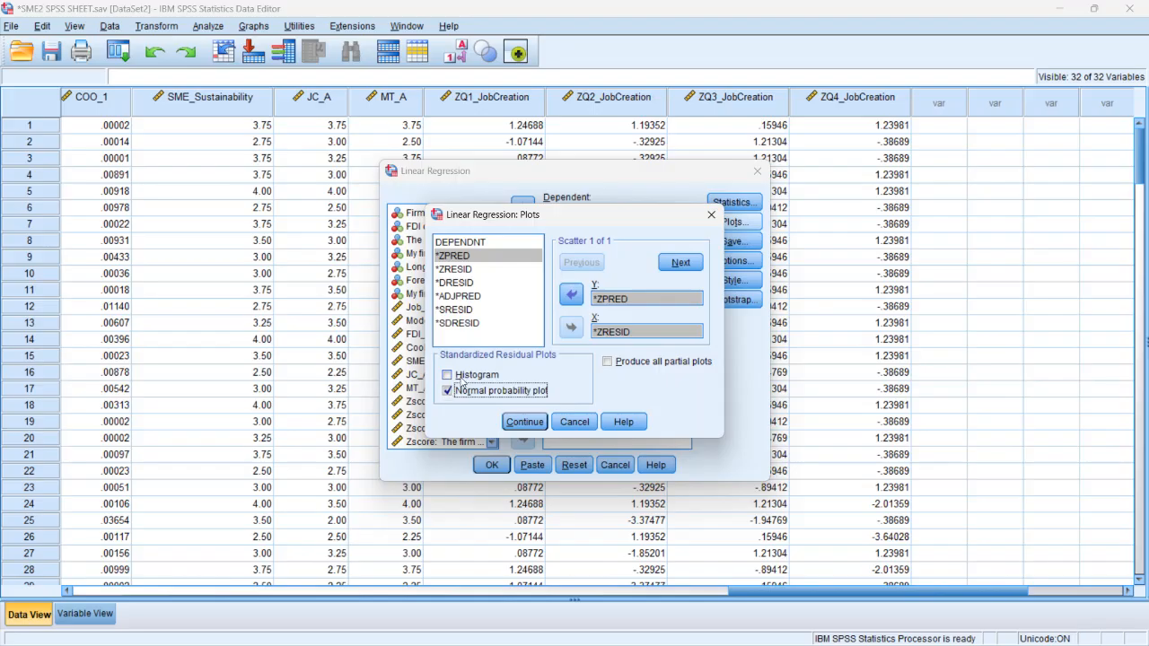
{"action": "left_click", "coordinate": [451, 375]}
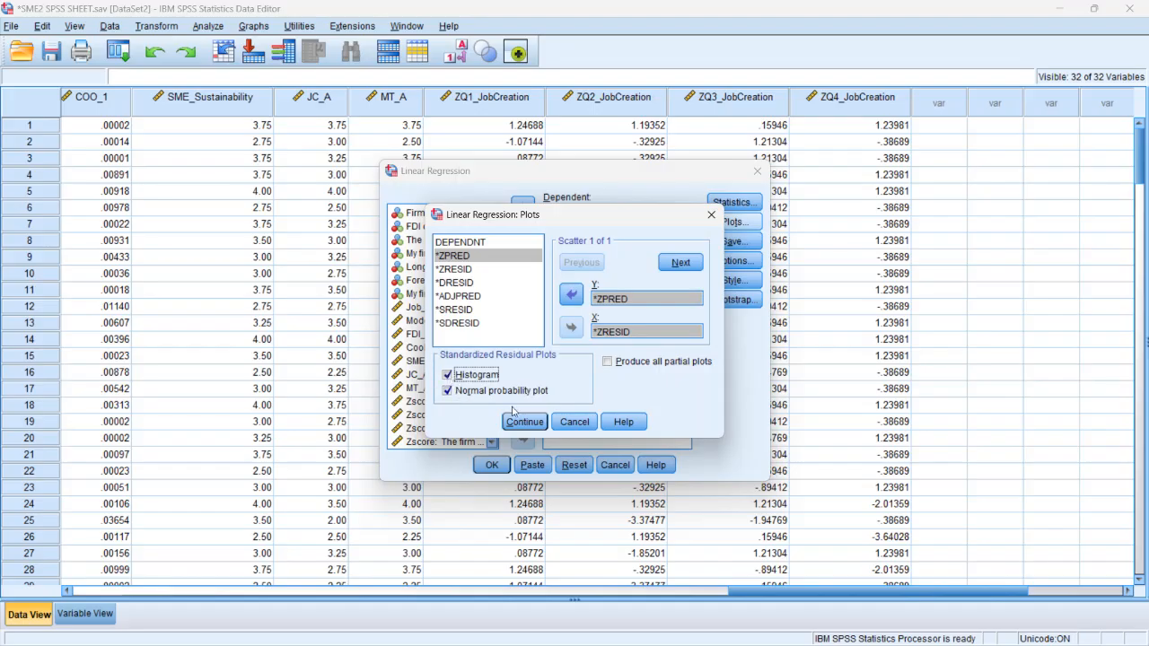
{"action": "left_click", "coordinate": [540, 423]}
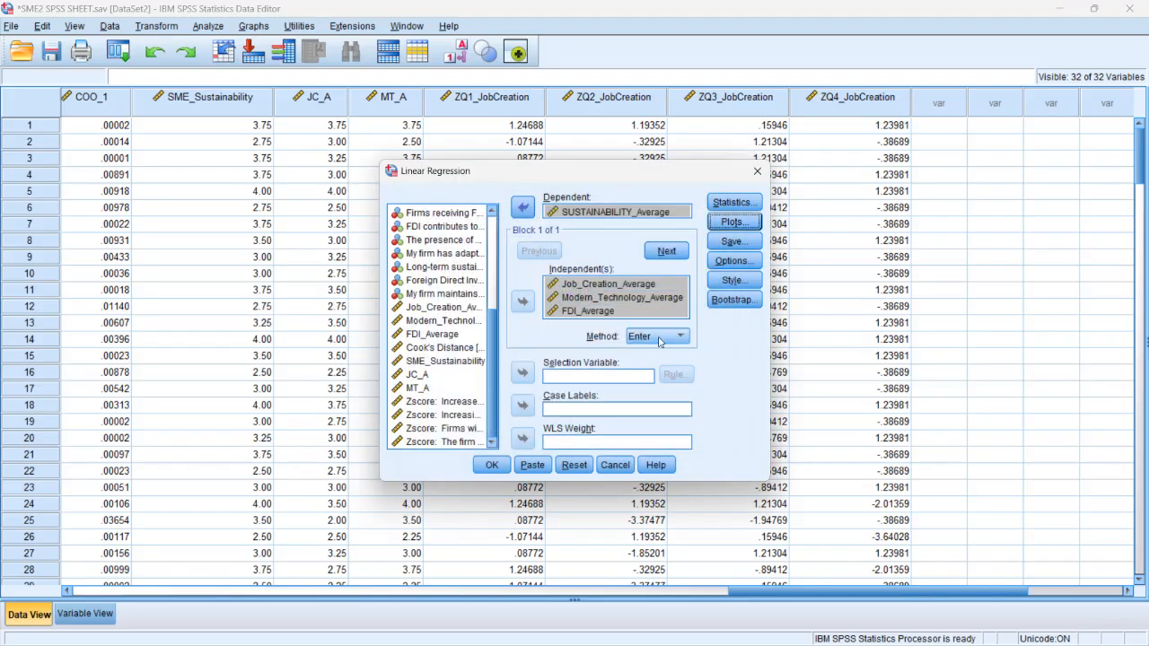
- Keep the default regression options, with the constant included and cases excluded listwise, and run the linear regression
{"action": "left_click", "coordinate": [733, 260]}
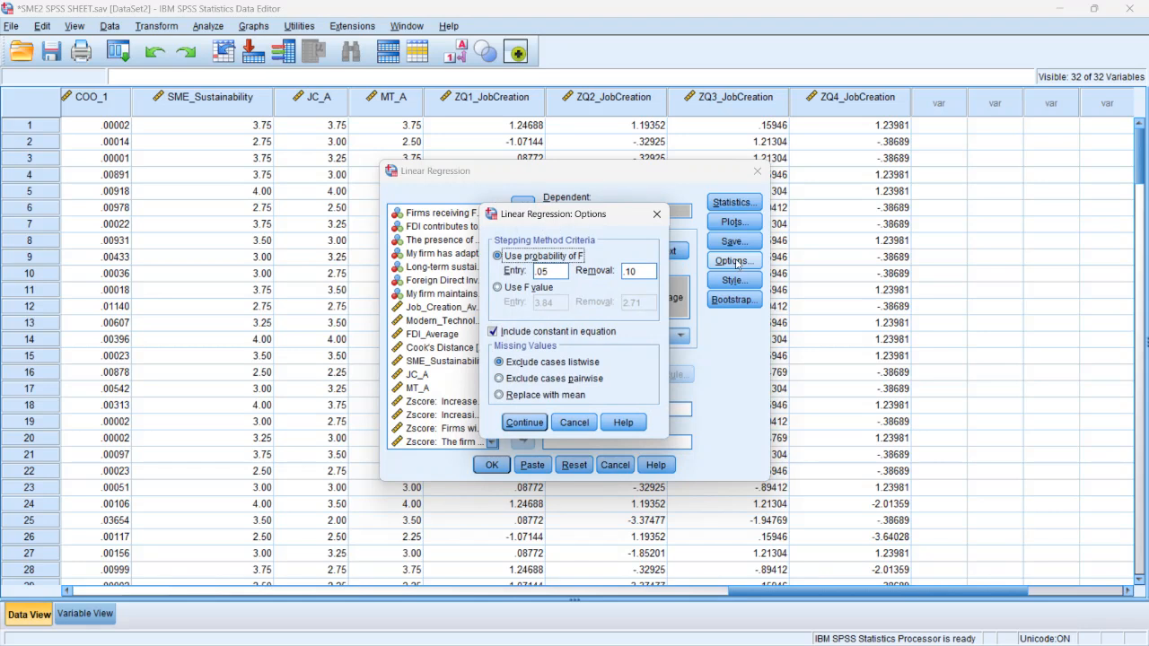
{"action": "left_click", "coordinate": [525, 423]}
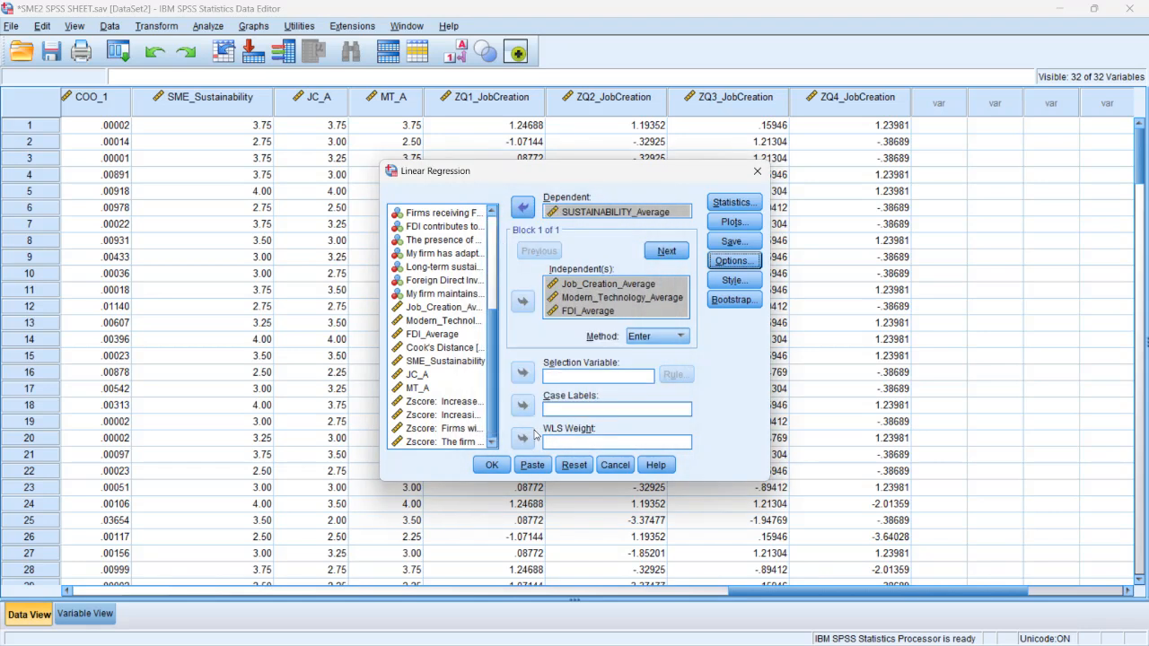
{"action": "left_click", "coordinate": [491, 465]}
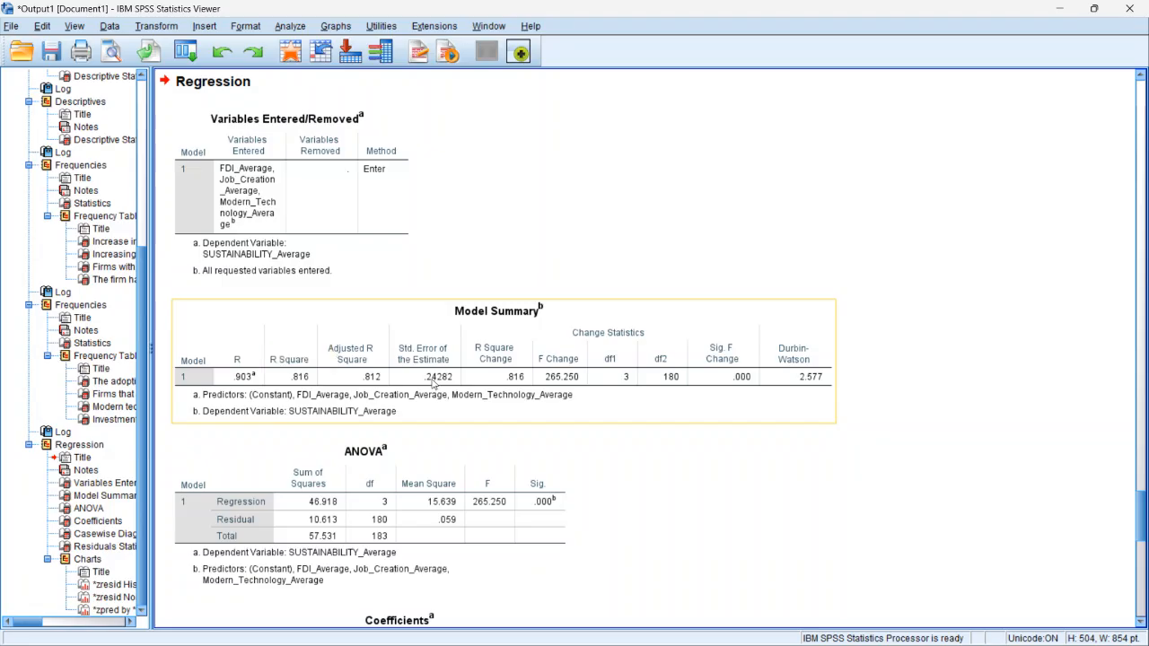
- Examine the regression output from the Model Summary and ANOVA through the coefficients, casewise diagnostics and residual statistics to the charts
{"action": "left_click", "coordinate": [492, 458]}
{"action": "left_click", "coordinate": [521, 396]}
{"action": "left_click", "coordinate": [490, 430]}
{"action": "left_click_drag", "start_coordinate": [1138, 526], "coordinate": [1138, 557]}
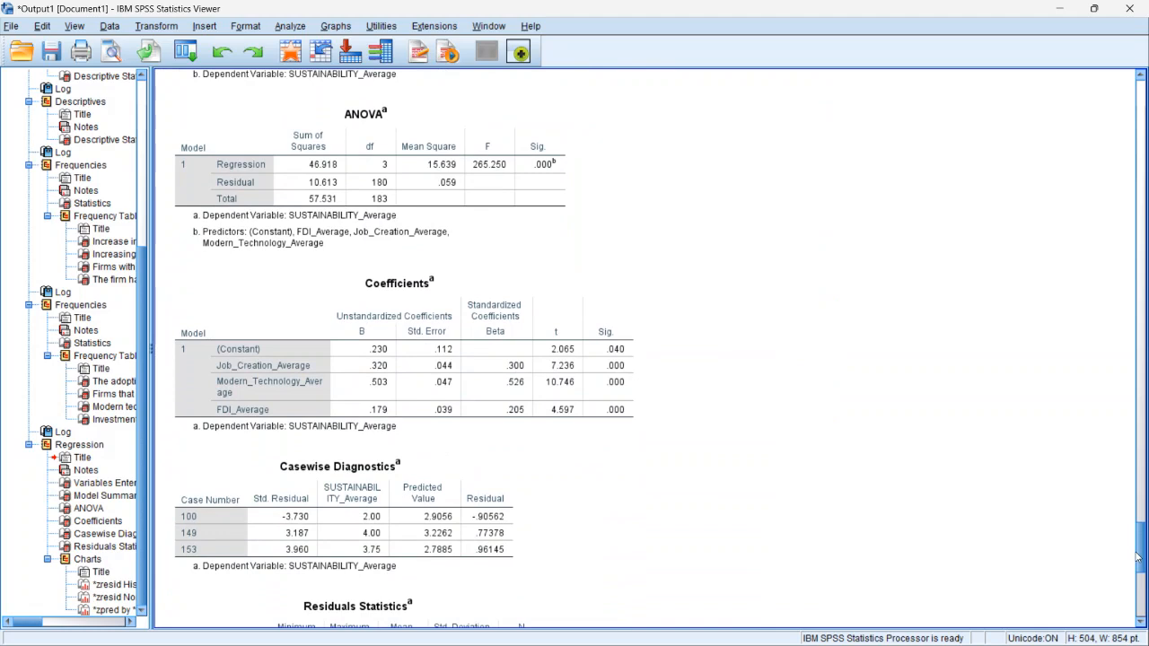
{"action": "left_click_drag", "start_coordinate": [1138, 556], "coordinate": [1138, 529]}
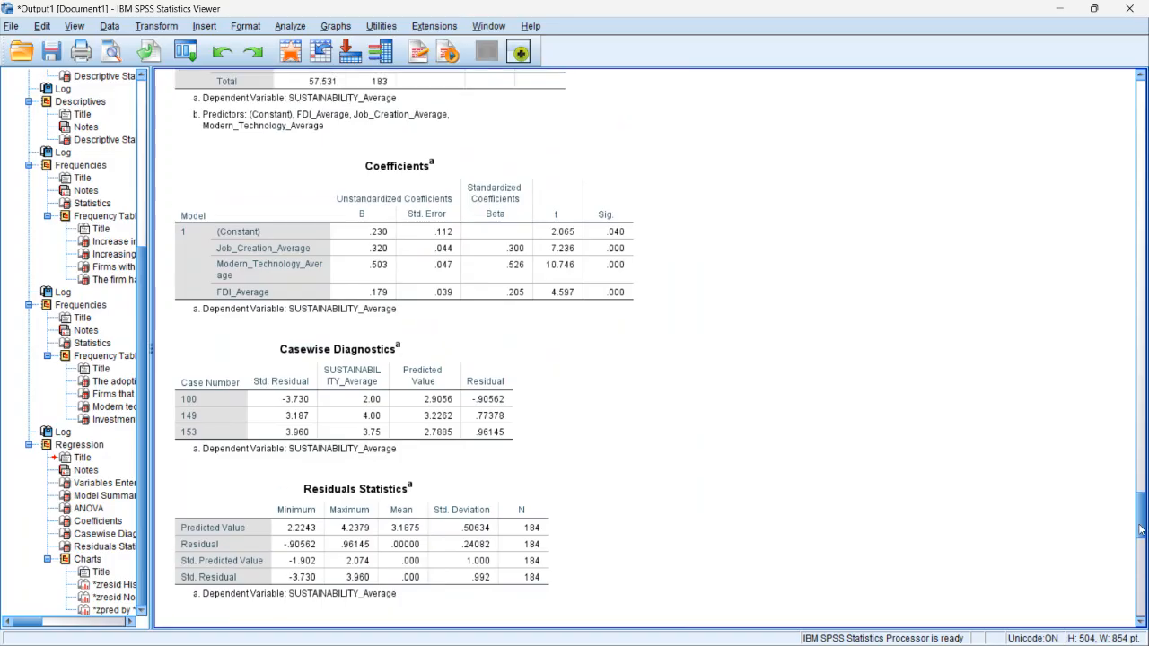
{"action": "left_click", "coordinate": [499, 304]}
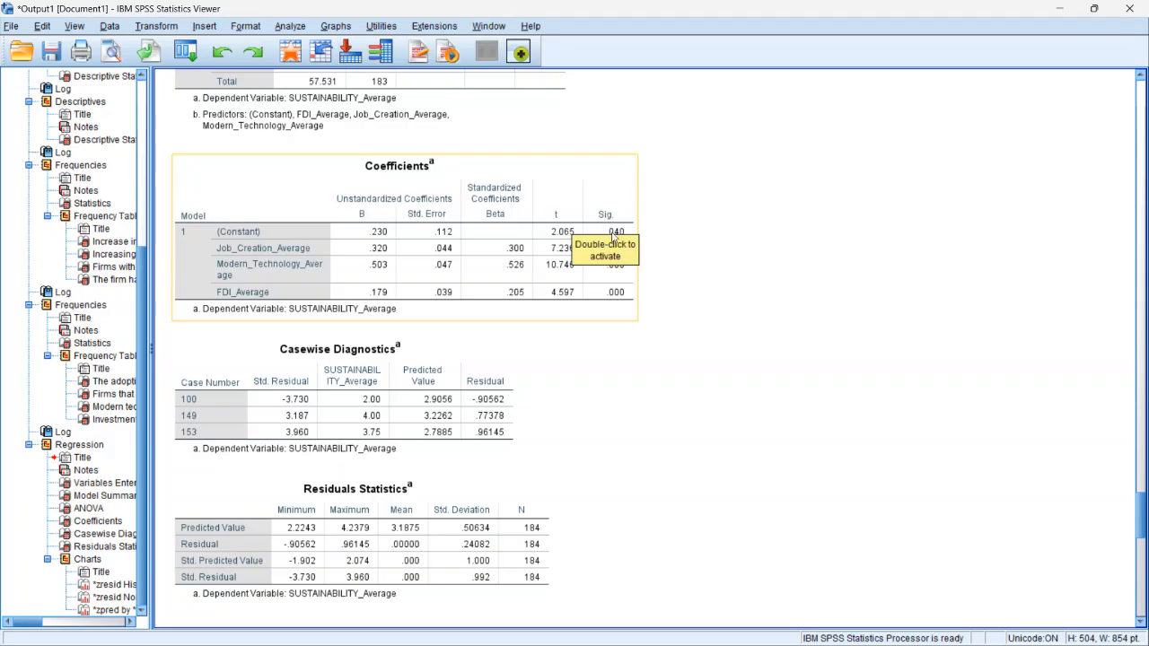
{"action": "left_click", "coordinate": [520, 221]}
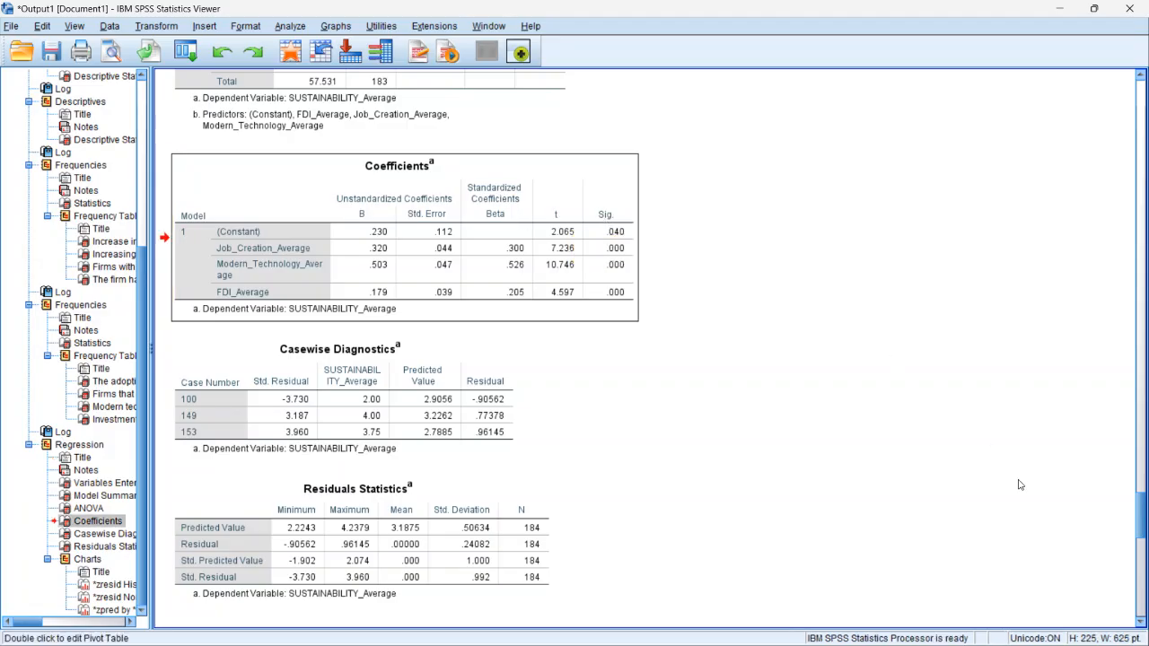
{"action": "left_click_drag", "start_coordinate": [1141, 512], "coordinate": [1143, 559]}
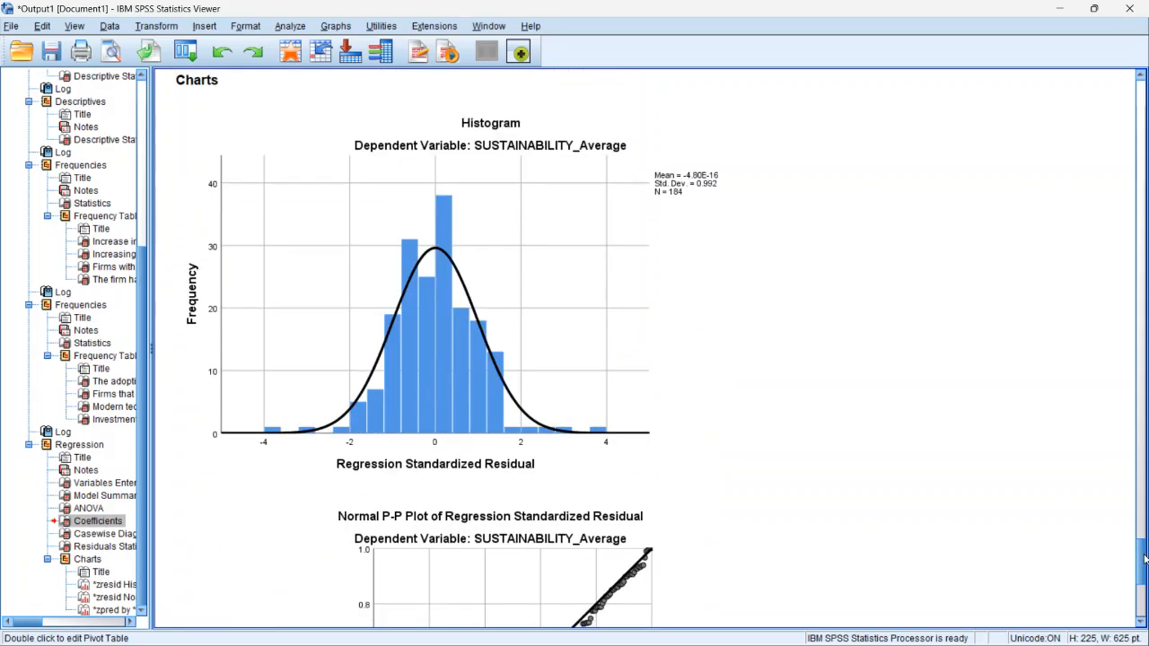
- Examine the histogram, normal P-P plot and scatterplot of the standardized residuals for SUSTAINABILITY_Average
{"action": "left_click", "coordinate": [516, 368]}
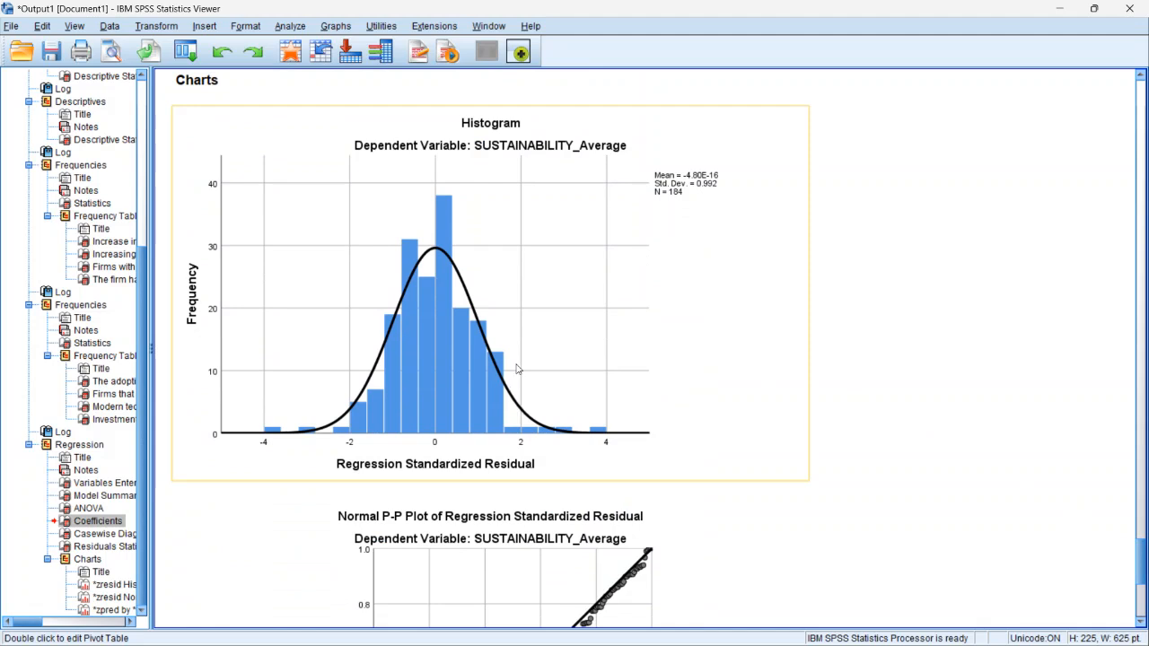
{"action": "left_click", "coordinate": [516, 368]}
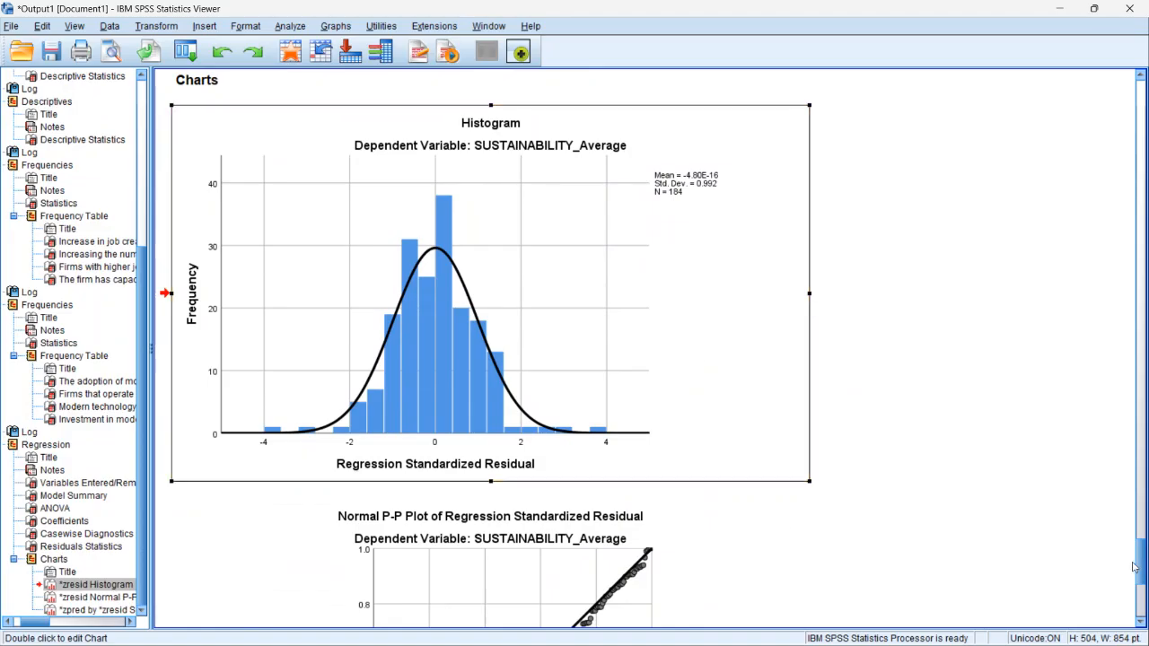
{"action": "left_click_drag", "start_coordinate": [1139, 567], "coordinate": [1141, 587]}
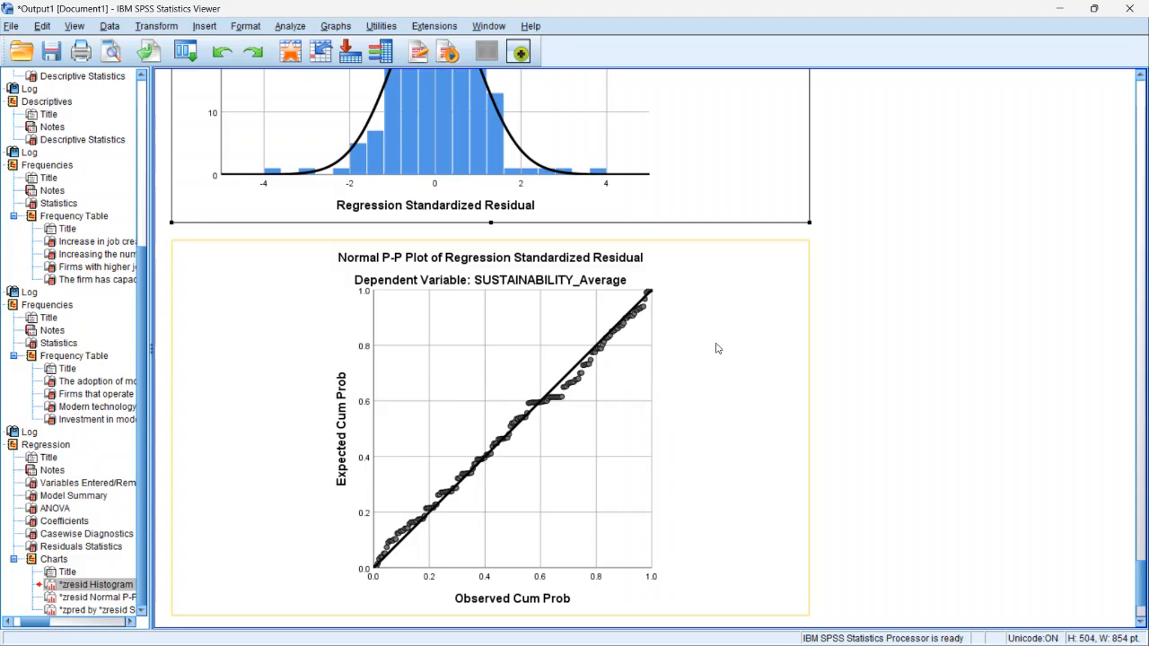
{"action": "left_click_drag", "start_coordinate": [1140, 575], "coordinate": [1141, 599]}
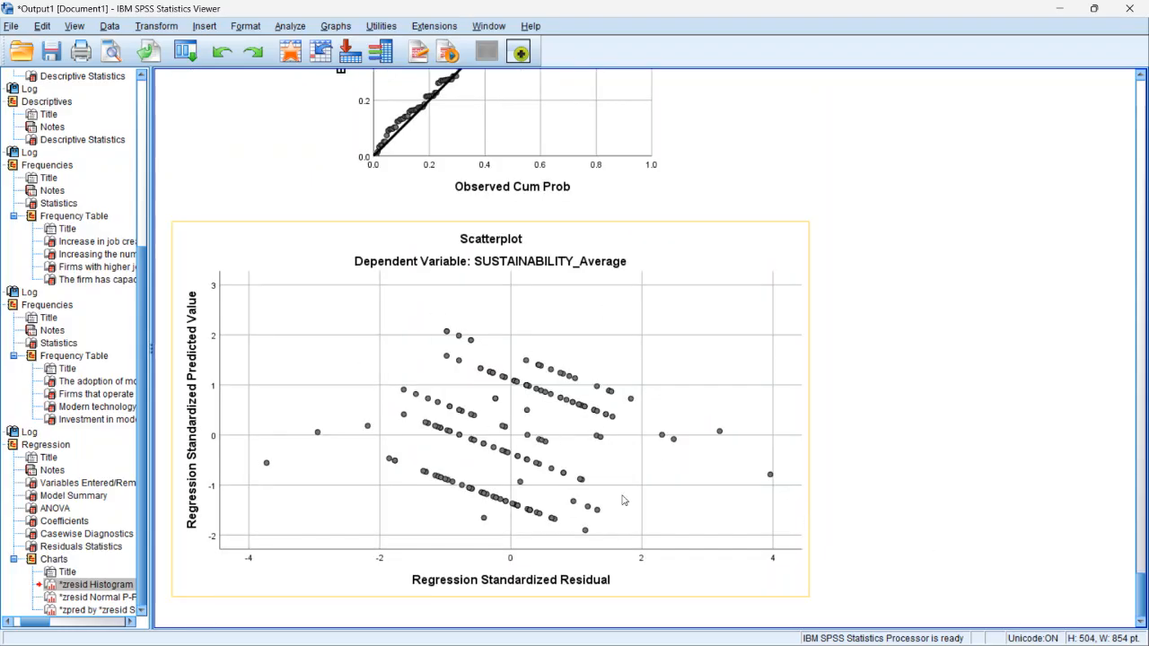
{"action": "left_click", "coordinate": [1138, 582]}
{"action": "mouse_move", "coordinate": [1143, 603]}
{"action": "left_mouse_down"}
{"action": "mouse_move", "coordinate": [1144, 593]}
{"action": "mouse_move", "coordinate": [1142, 604]}
{"action": "left_mouse_up"}
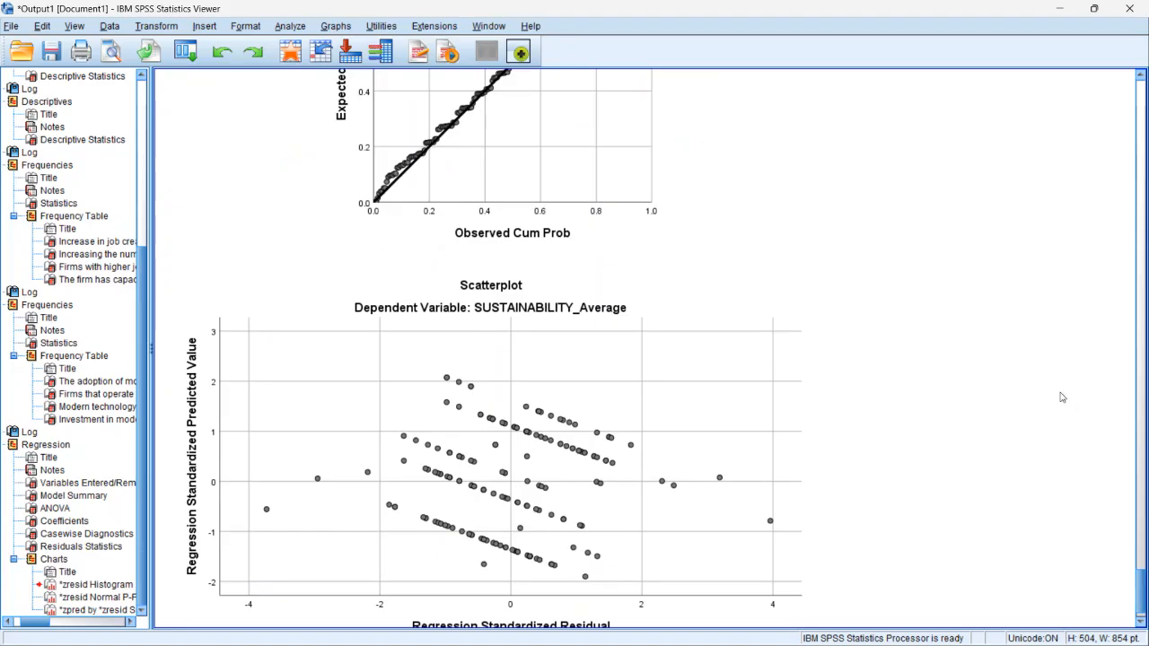
{"action": "left_click_drag", "start_coordinate": [1142, 585], "coordinate": [1141, 113]}
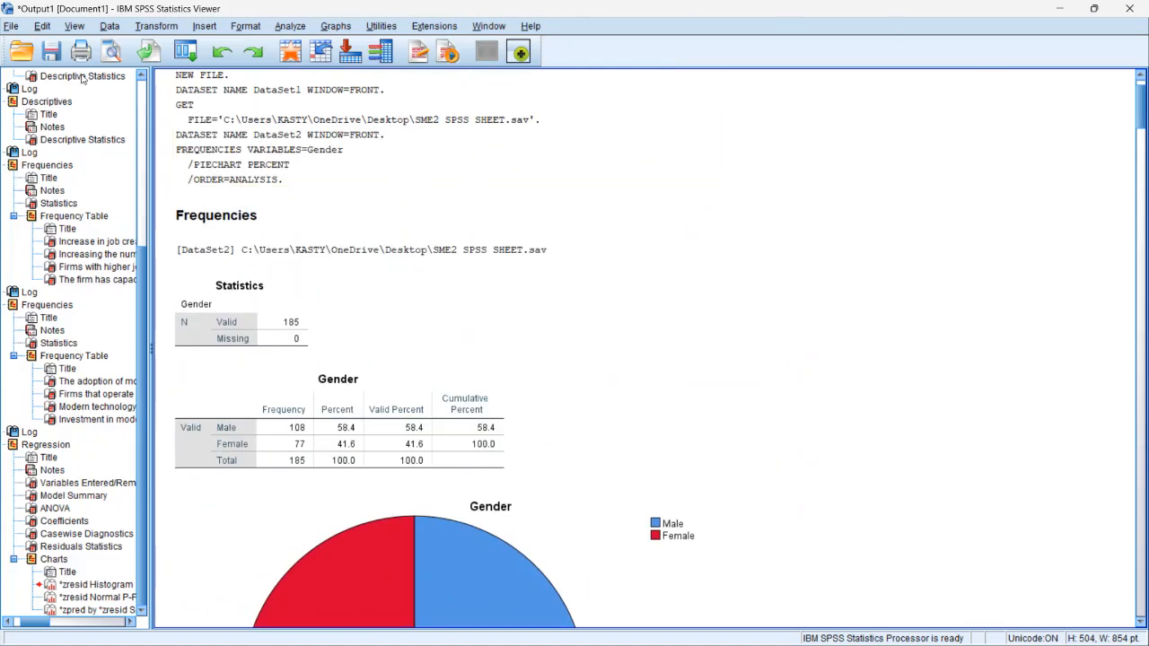
{"action": "left_click", "coordinate": [10, 26]}
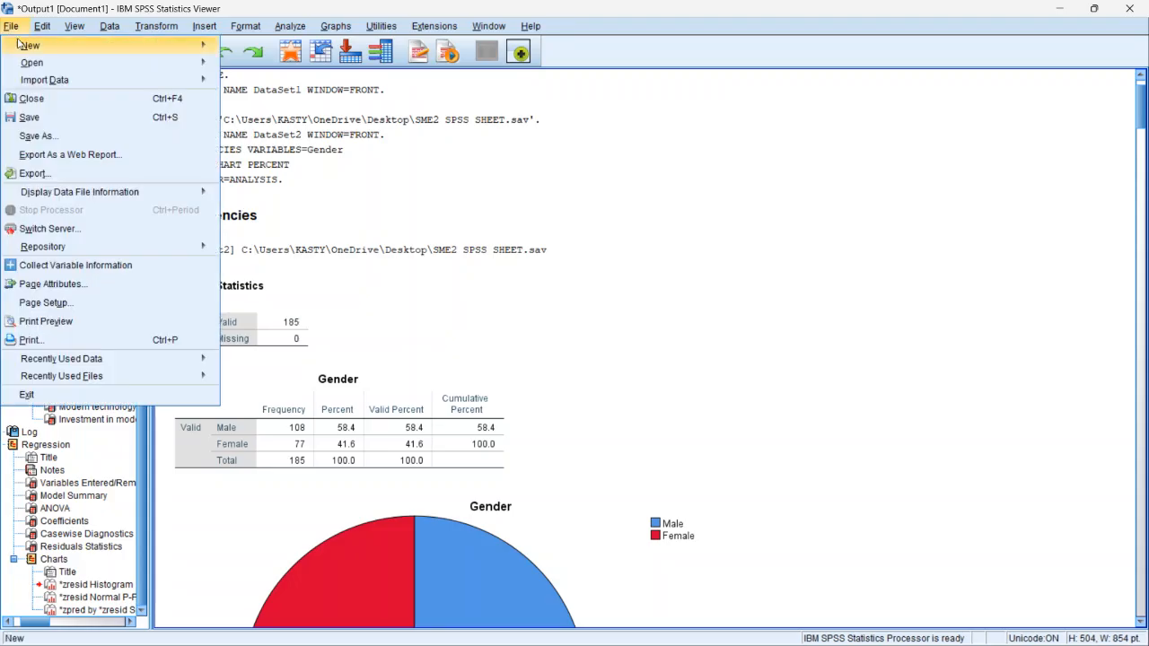
{"action": "left_click", "coordinate": [68, 138]}
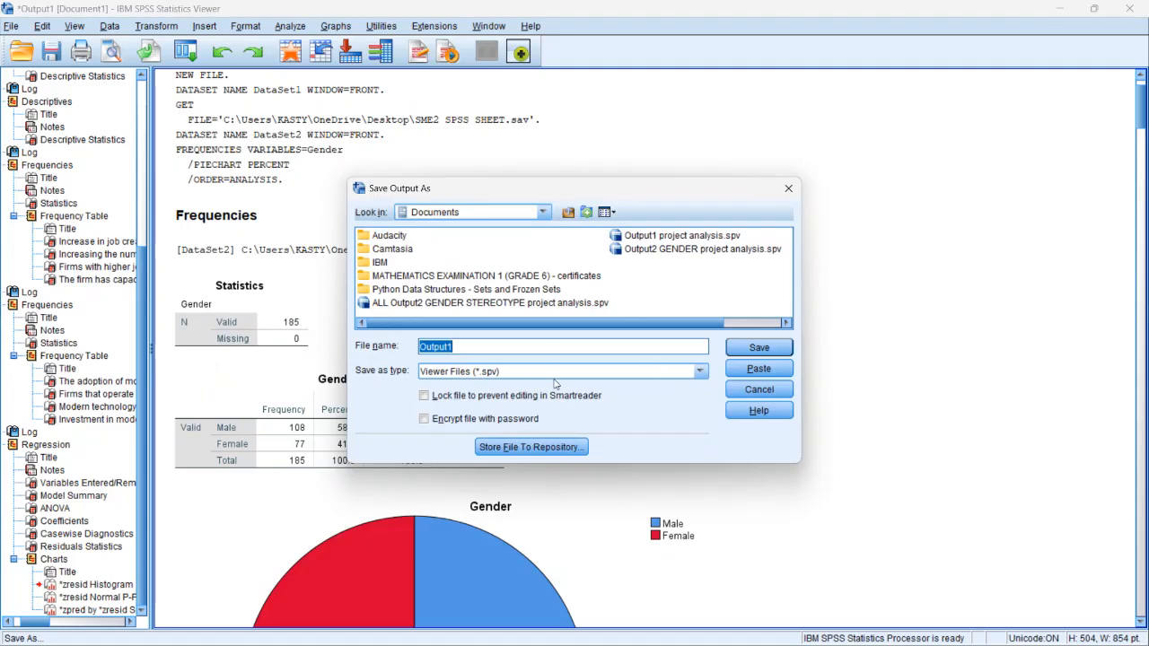
{"action": "left_click", "coordinate": [696, 371]}
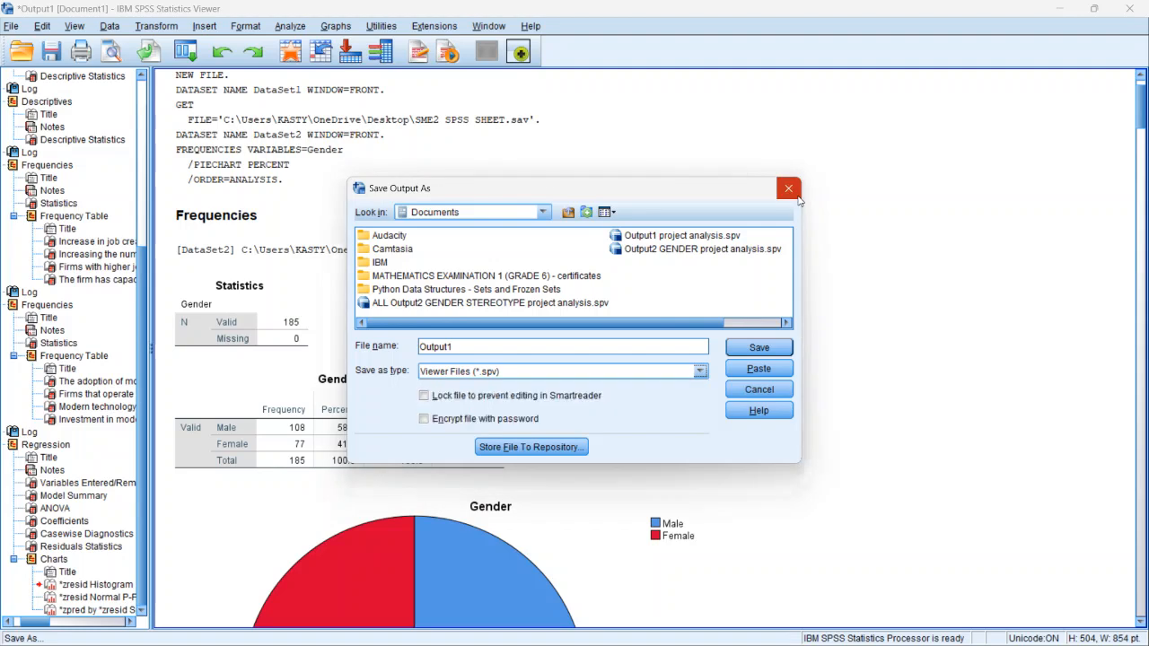
{"action": "left_click", "coordinate": [788, 188]}
{"action": "left_click", "coordinate": [788, 189]}
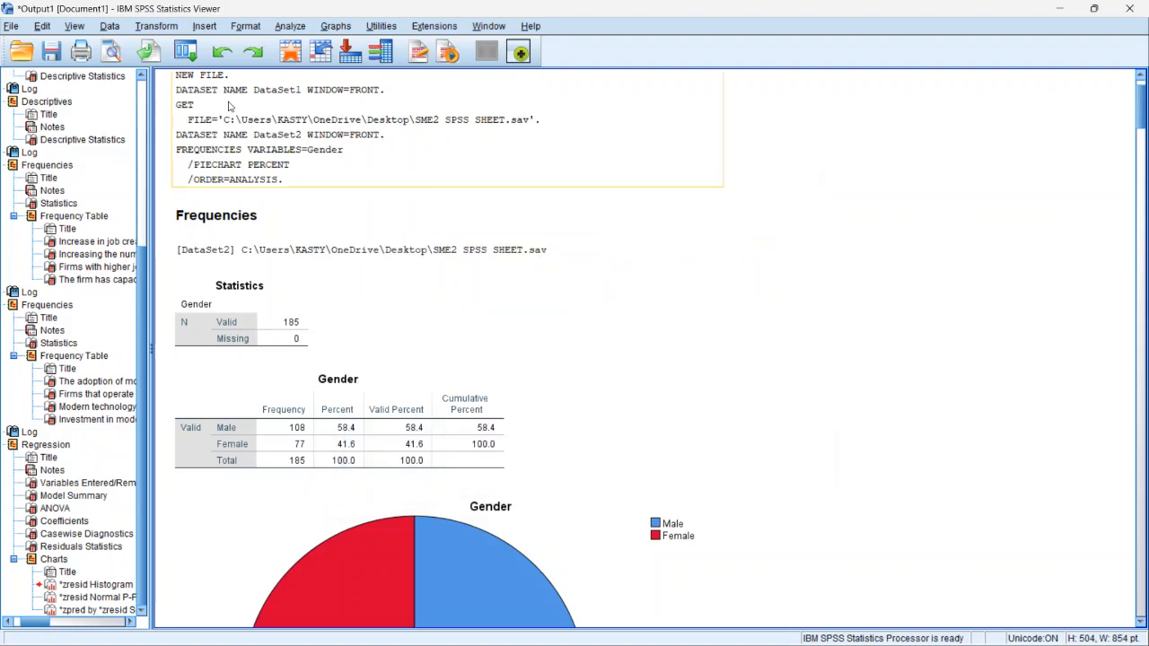
{"action": "right_click", "coordinate": [365, 154]}
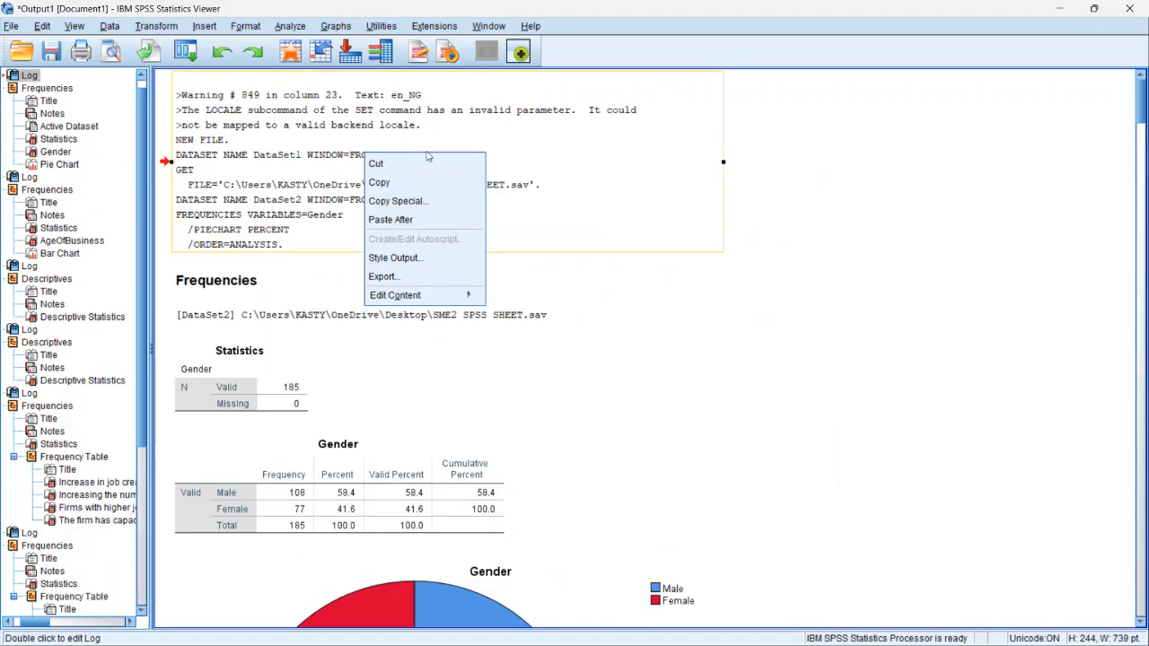
{"action": "left_click", "coordinate": [907, 240]}
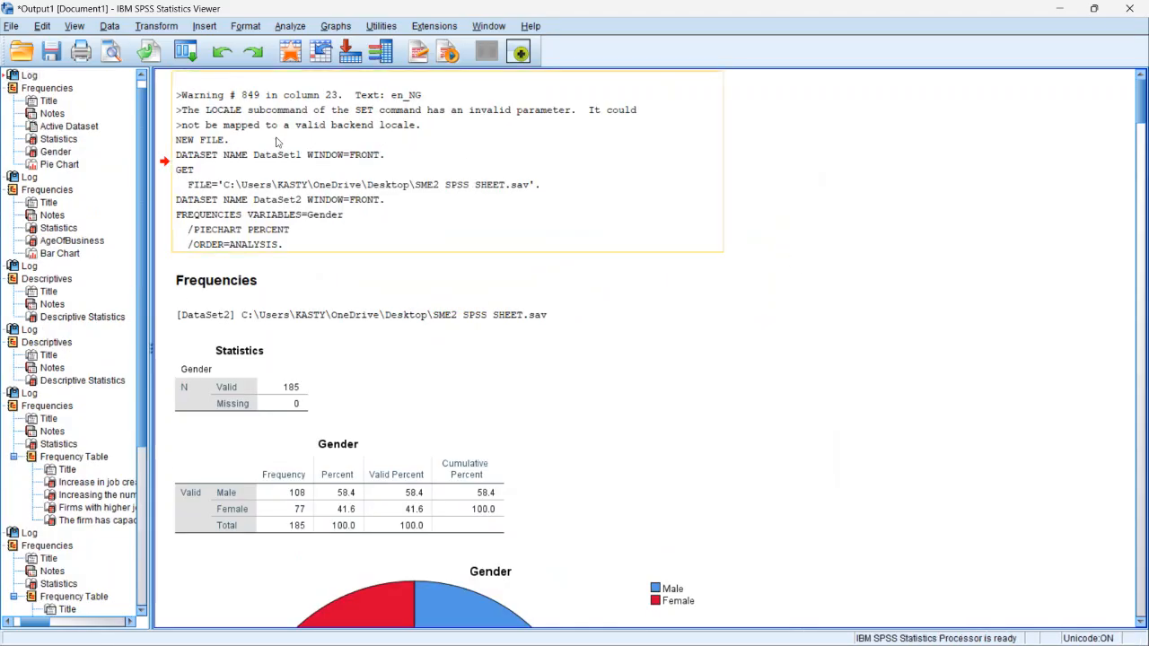
{"action": "left_click", "coordinate": [42, 26]}
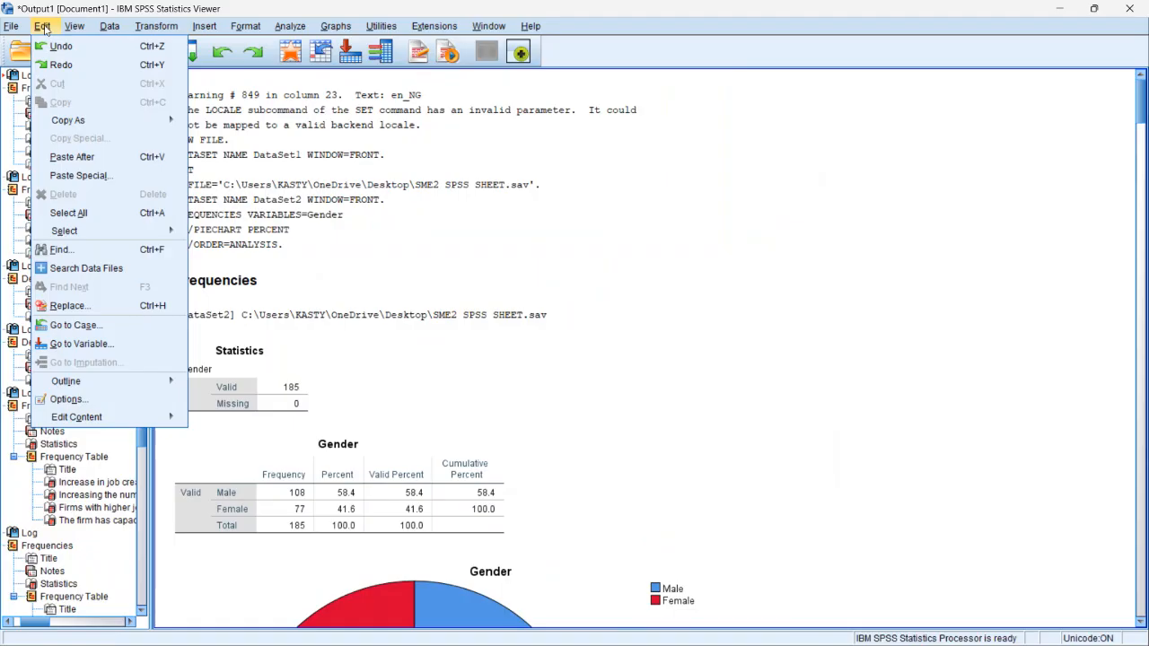
{"action": "left_click", "coordinate": [449, 187]}
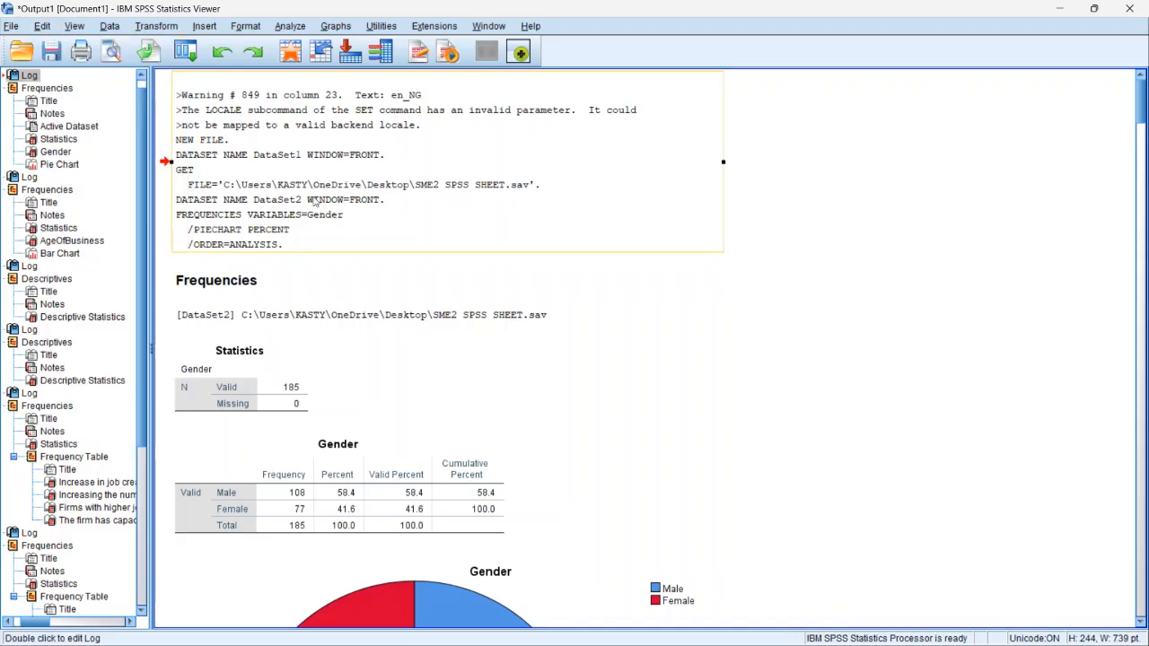
{"action": "left_click", "coordinate": [338, 294]}
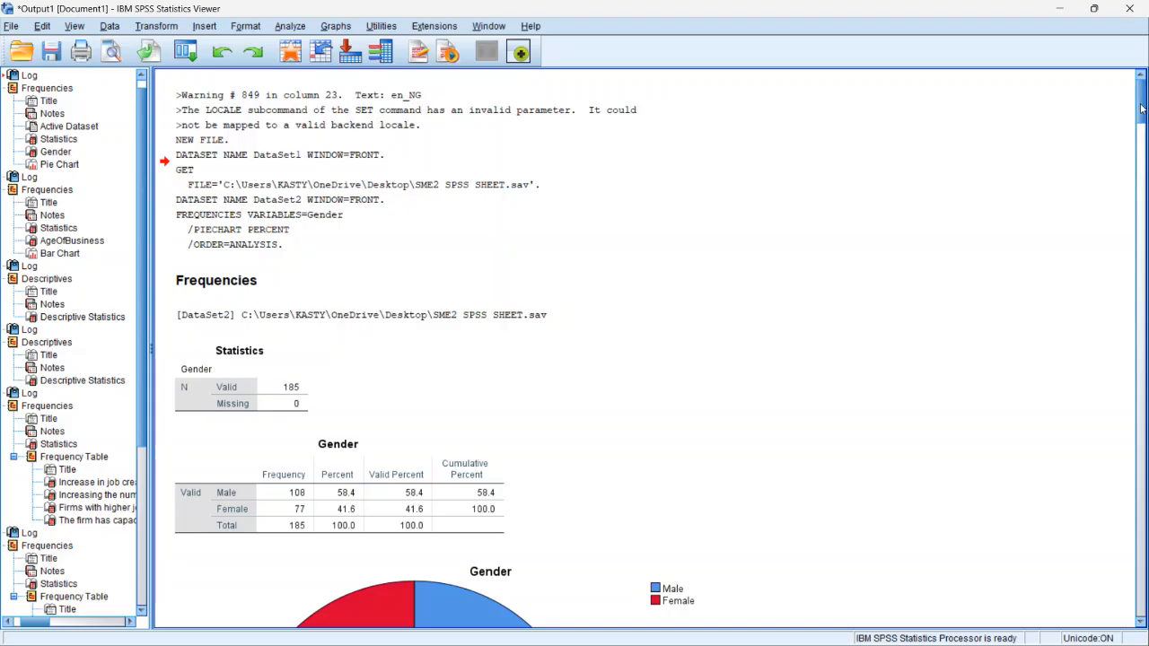
{"action": "scroll", "coordinate": [1140, 112], "scroll_direction": "down", "scroll_amount": 1}
{"action": "mouse_move", "coordinate": [1140, 112]}
{"action": "left_mouse_down"}
{"action": "mouse_move", "coordinate": [1141, 249]}
{"action": "mouse_move", "coordinate": [1140, 112]}
{"action": "left_mouse_up"}
{"action": "left_click", "coordinate": [13, 27]}
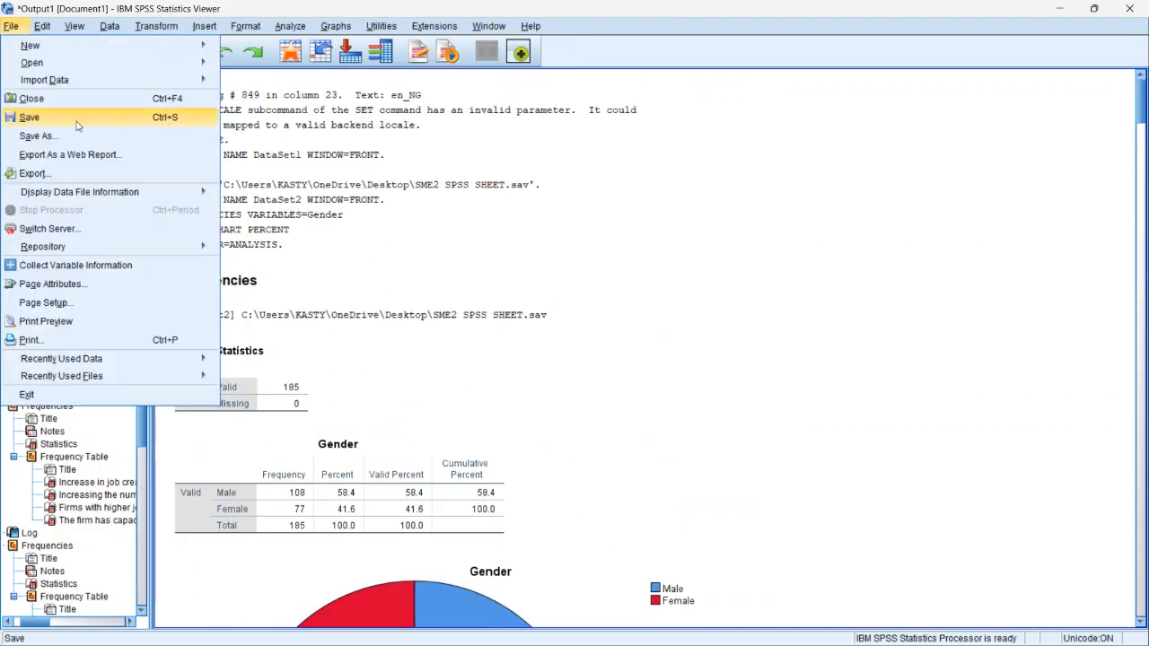
{"action": "left_click", "coordinate": [36, 135]}
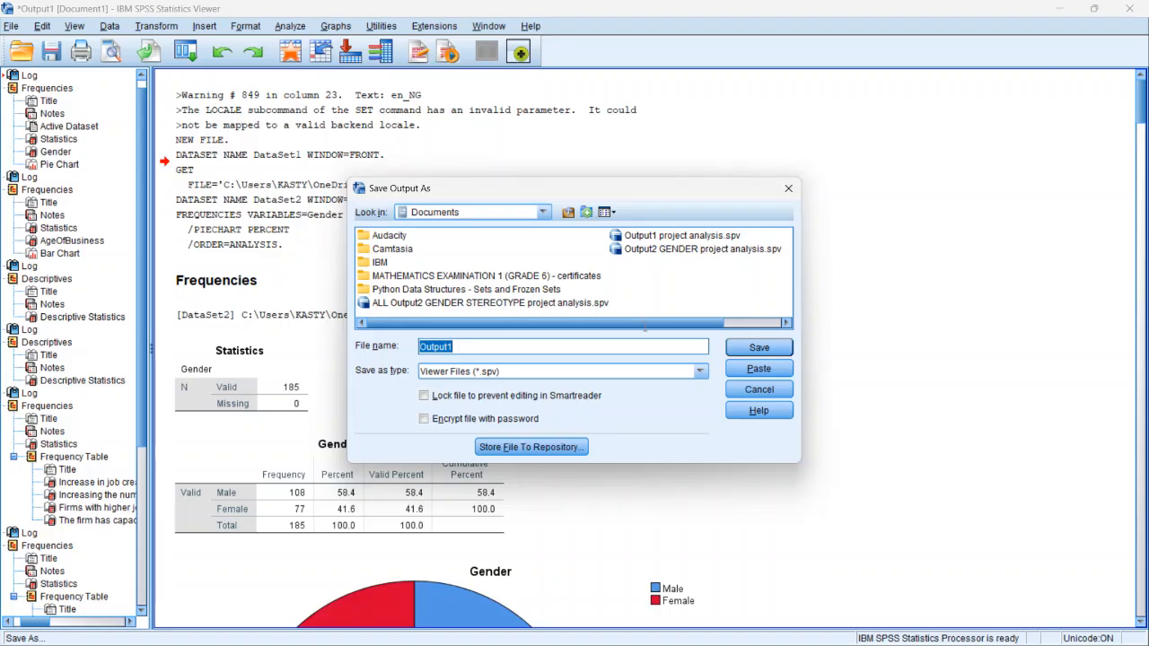
{"action": "left_click", "coordinate": [705, 374]}
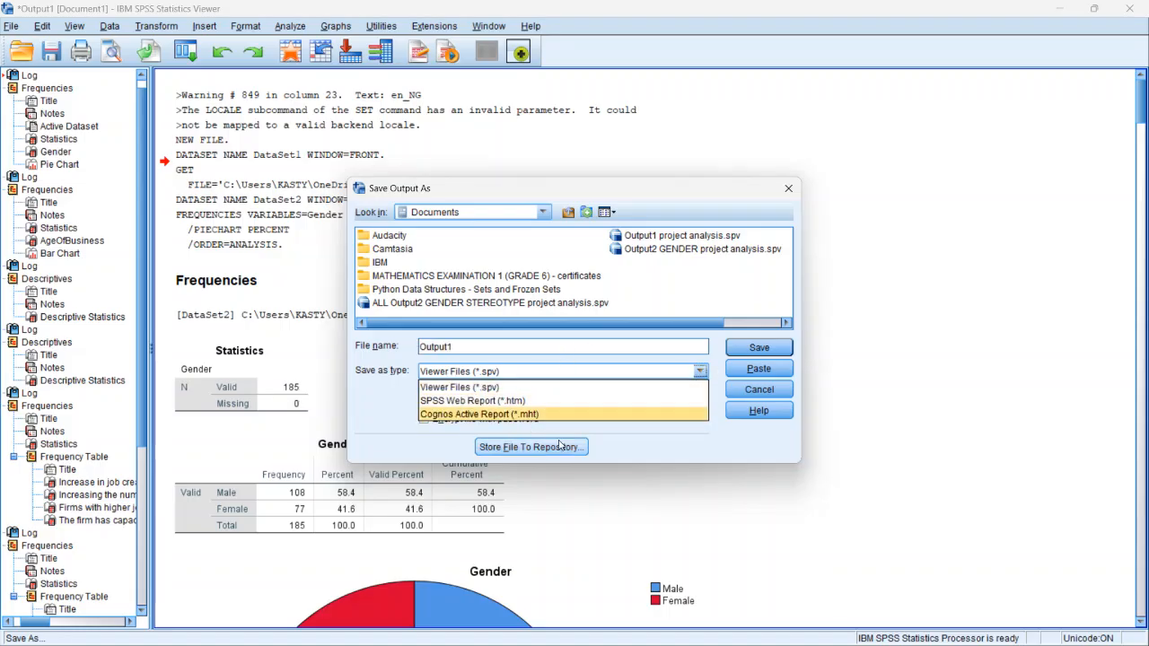
{"action": "left_click", "coordinate": [793, 189]}
{"action": "left_click", "coordinate": [790, 189]}
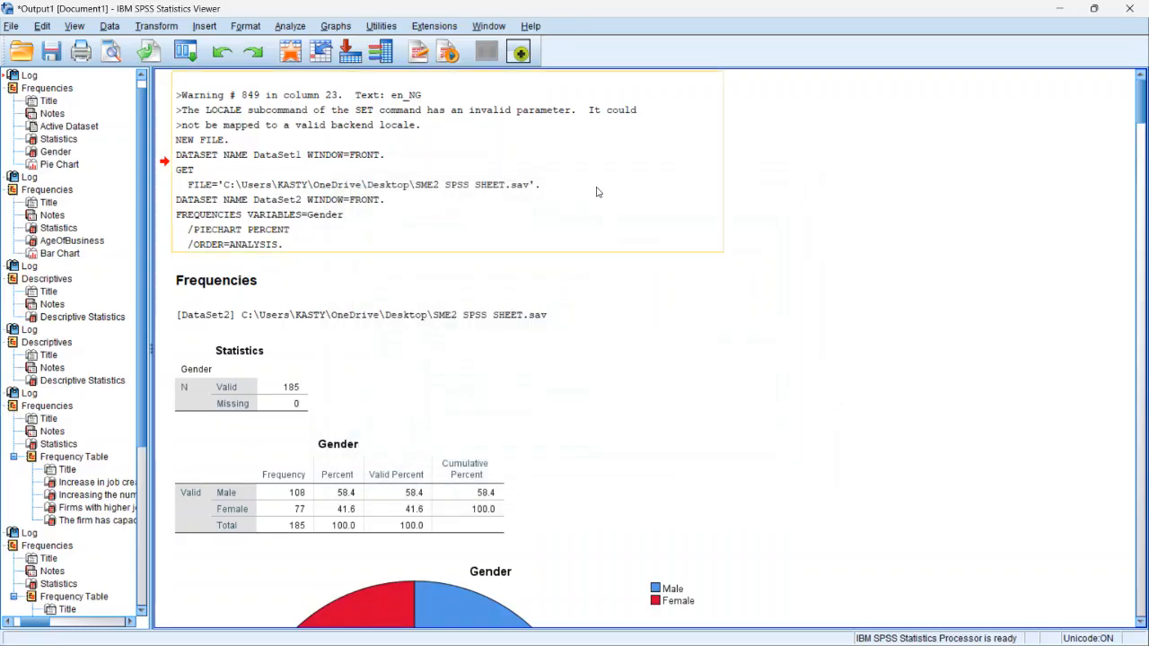
{"action": "key", "text": "ctrl+p"}
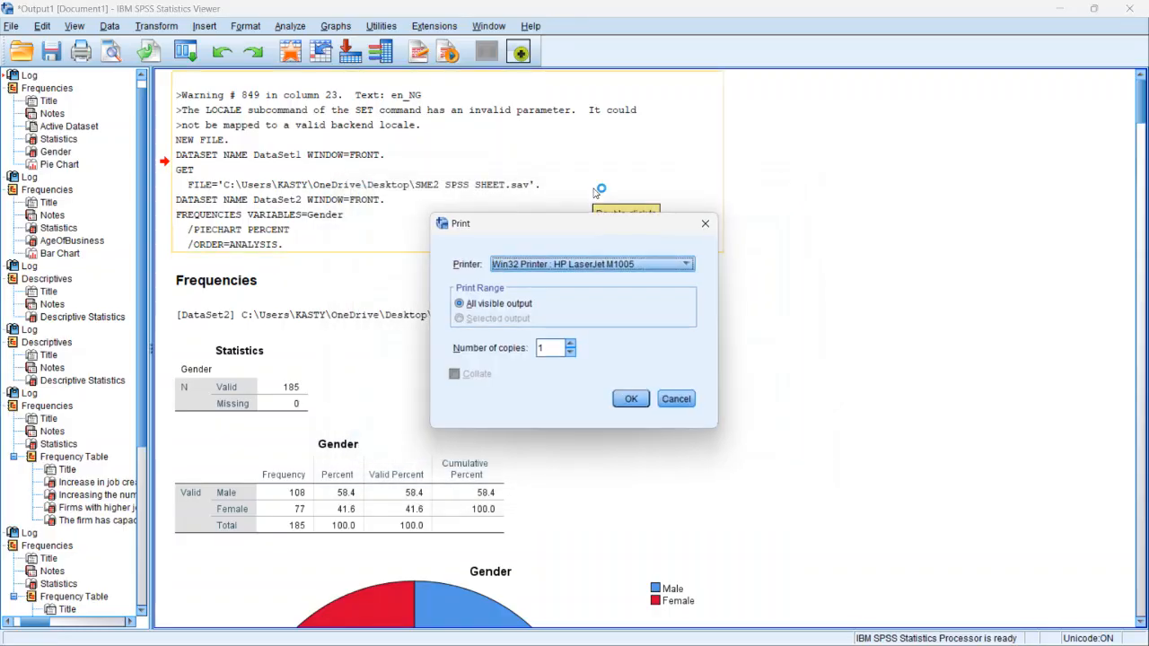
{"action": "left_click", "coordinate": [707, 224]}
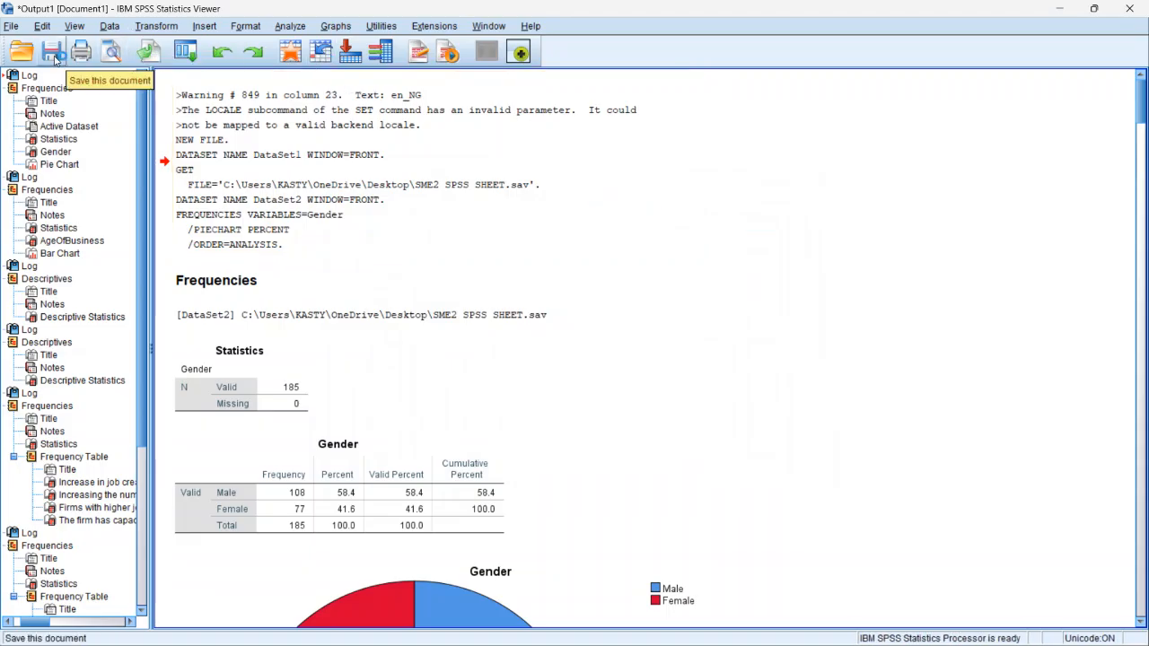
{"action": "left_click", "coordinate": [80, 52]}
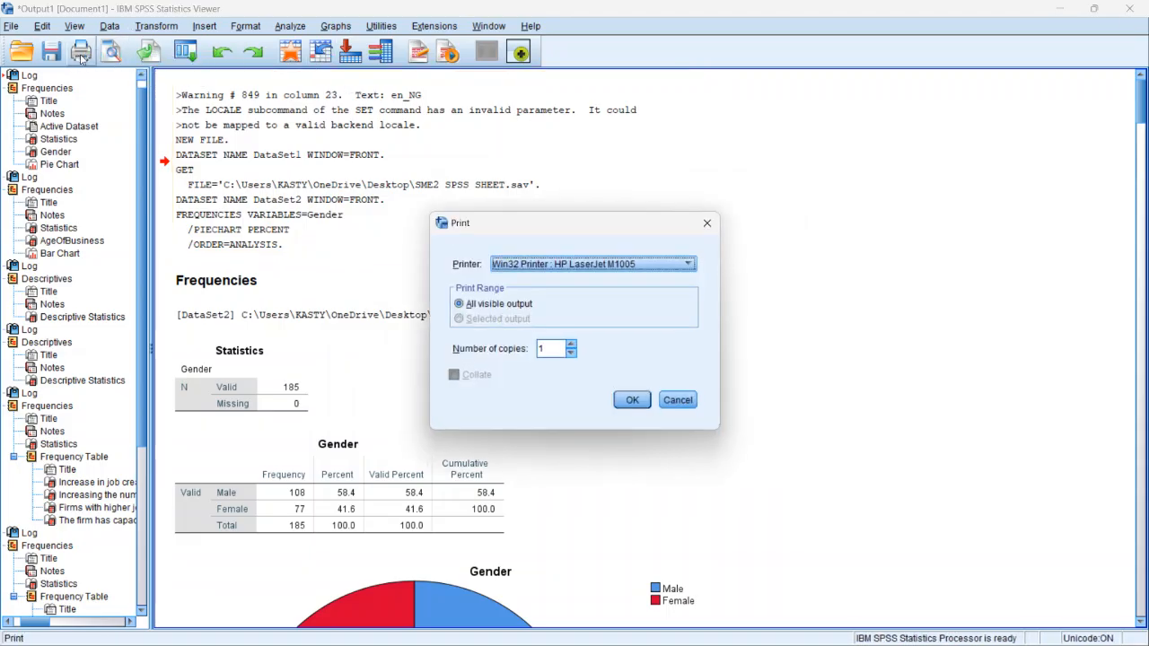
{"action": "left_click", "coordinate": [705, 224]}
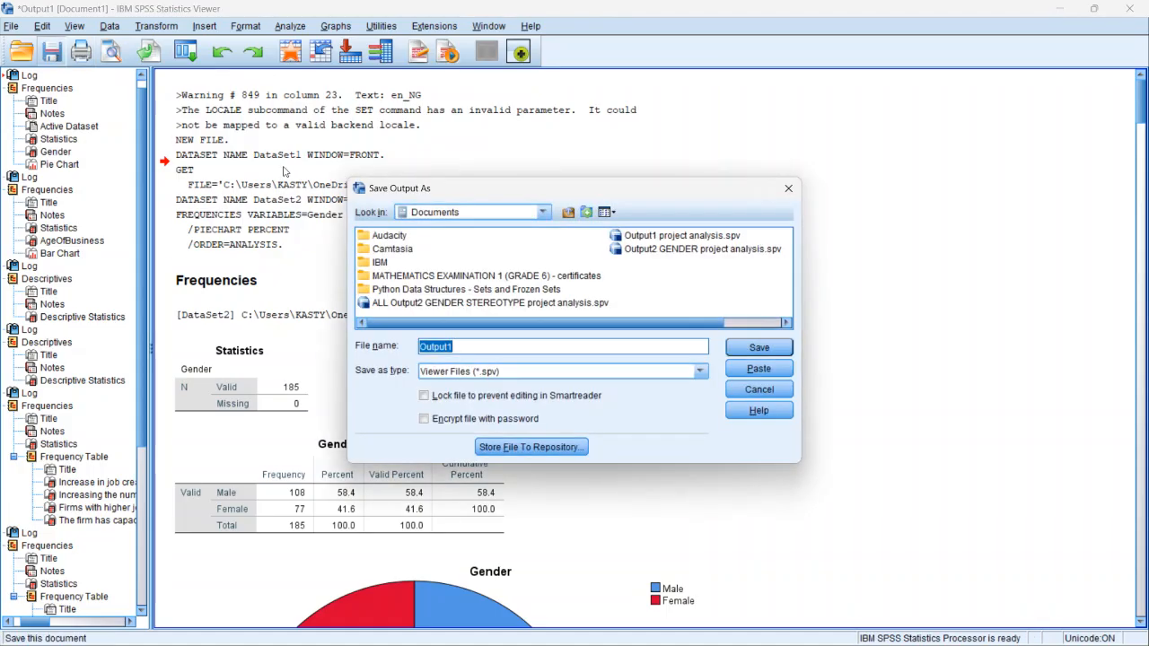
{"action": "left_click", "coordinate": [788, 188]}
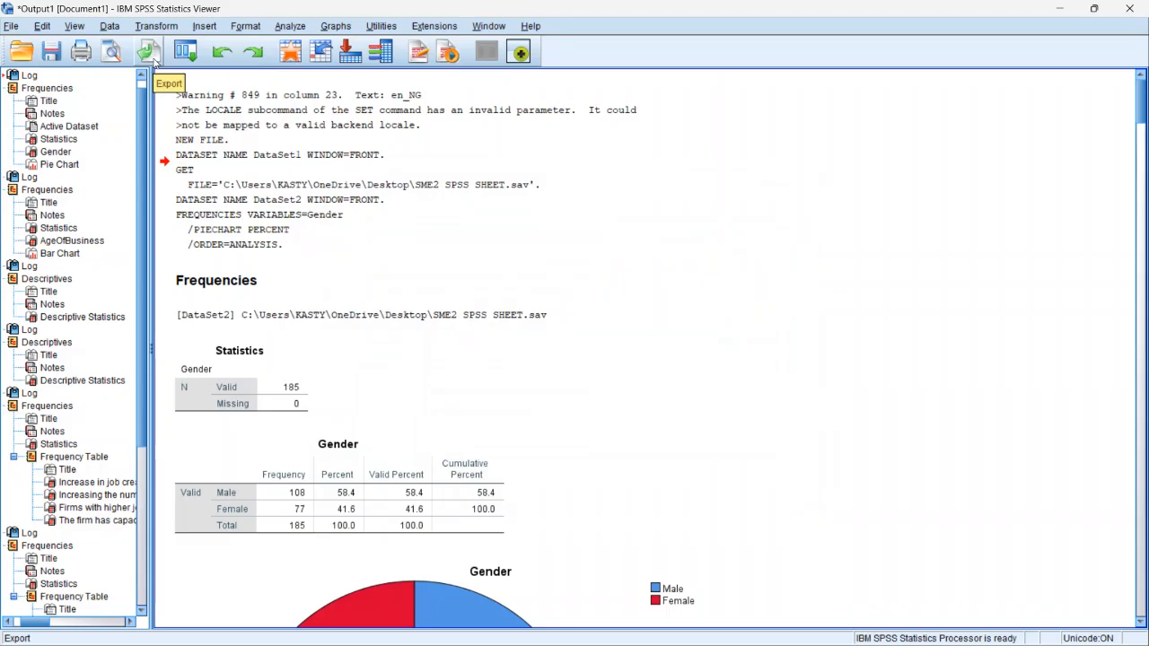
- Start exporting the output and set the document type to Portable Document Format (*.pdf)
{"action": "left_click", "coordinate": [153, 59]}
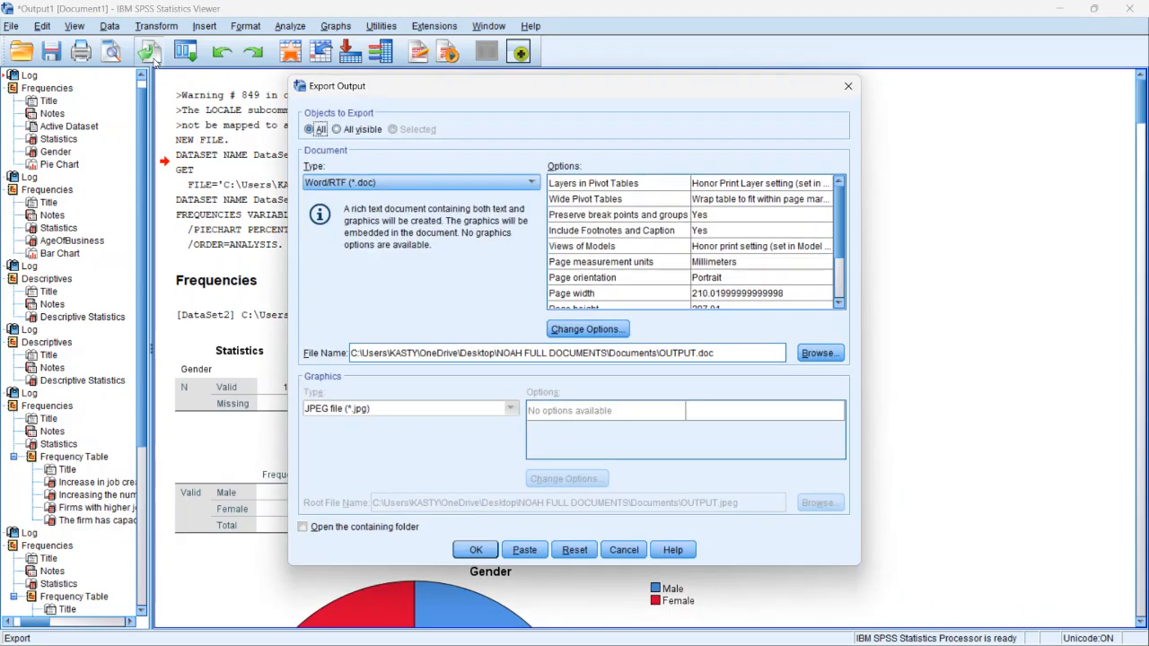
{"action": "left_click", "coordinate": [530, 184]}
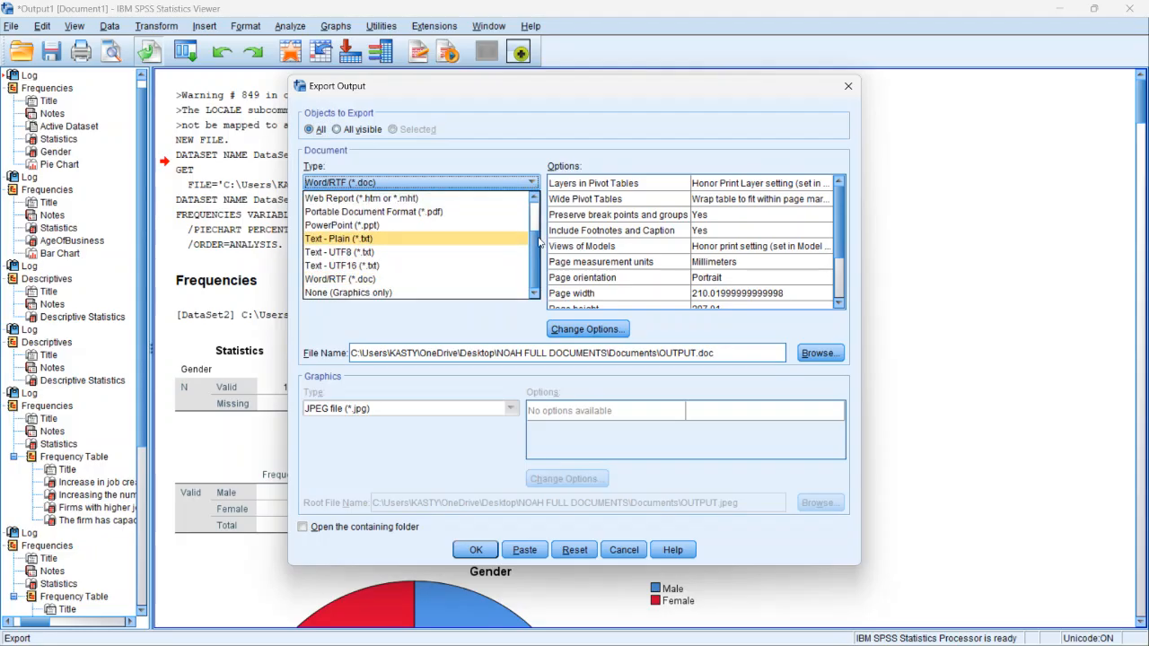
{"action": "scroll", "coordinate": [430, 238], "scroll_direction": "up", "scroll_amount": 1}
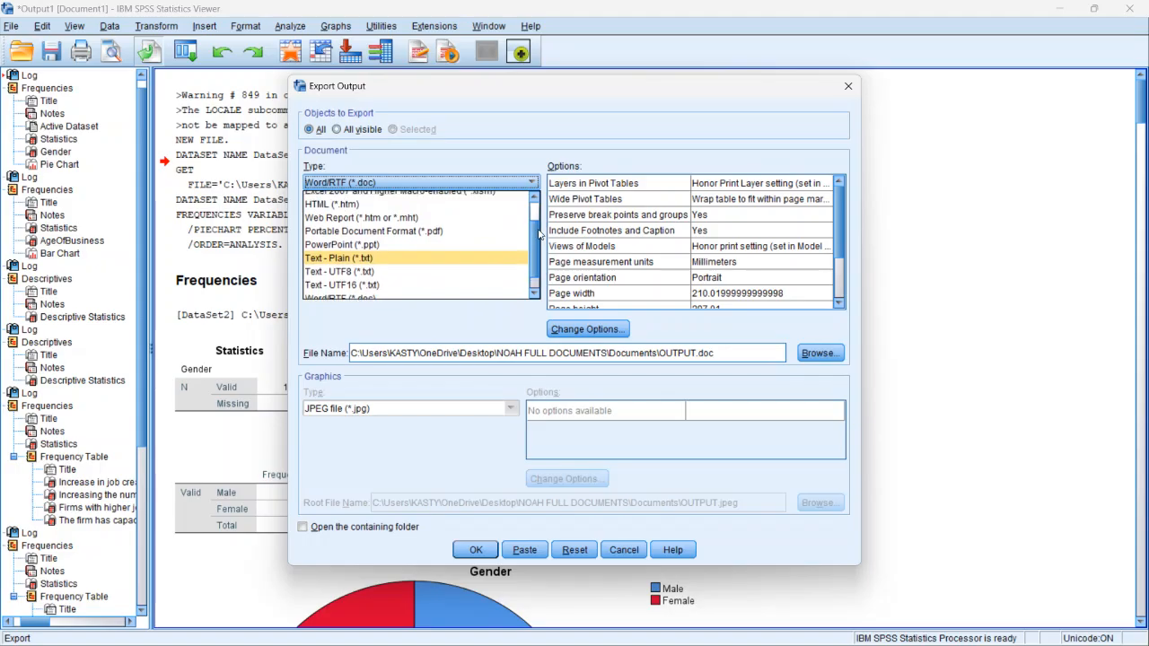
{"action": "left_click", "coordinate": [453, 233]}
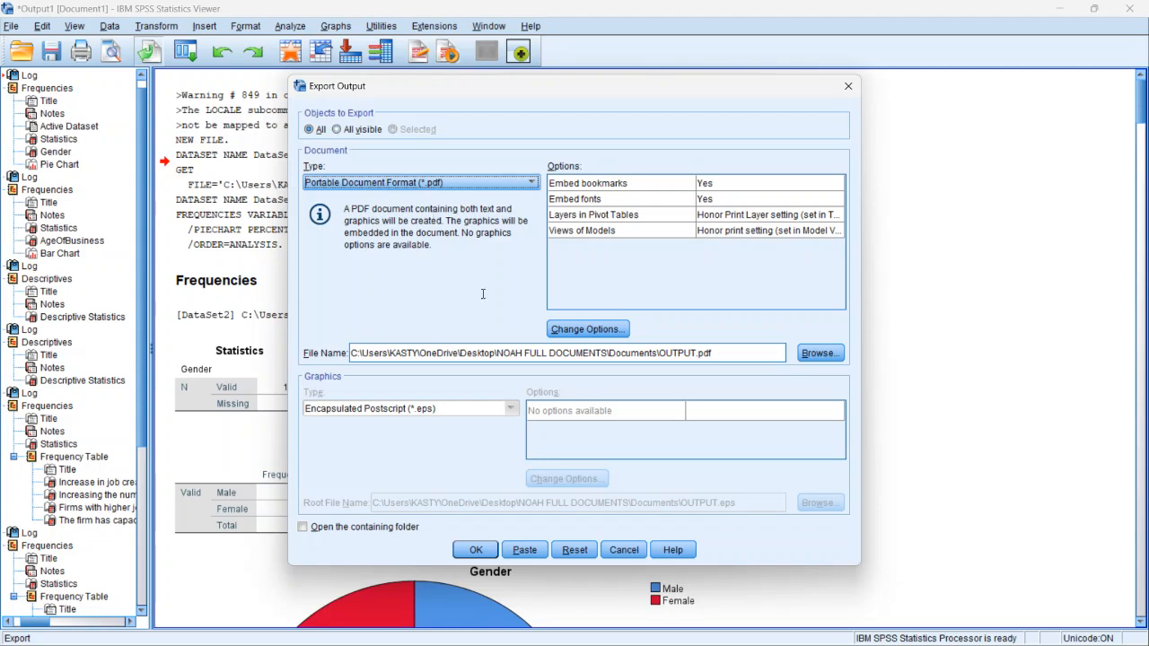
- Review the PDF export options for bookmarks, fonts, pivot table layers and model views
{"action": "left_click", "coordinate": [584, 329]}
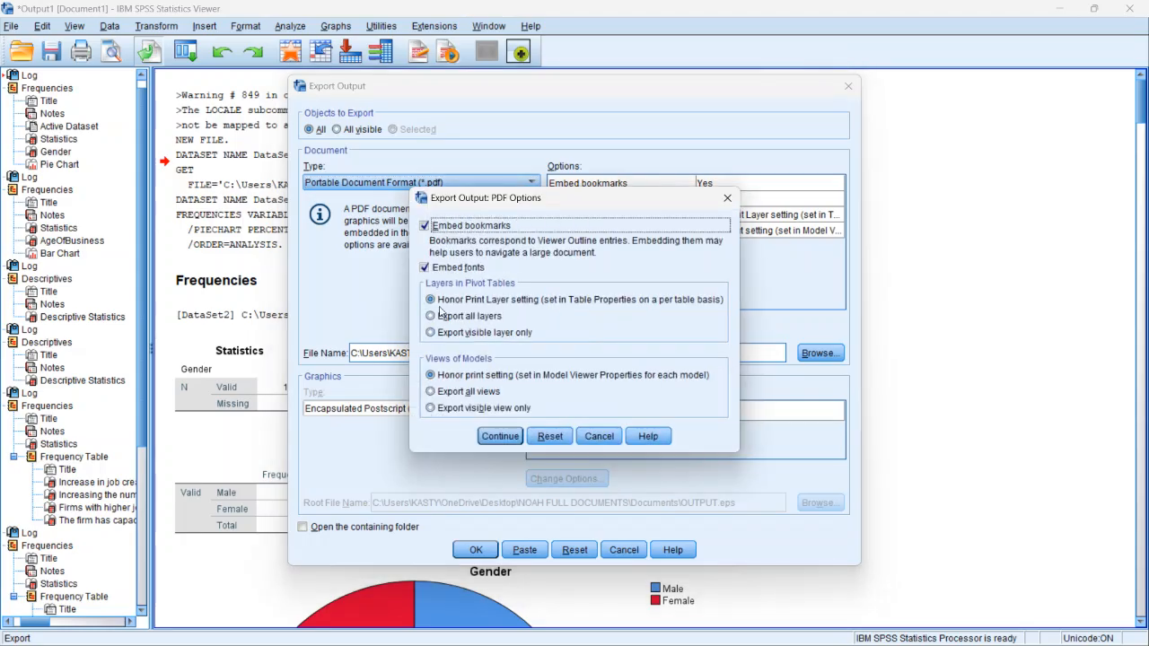
{"action": "left_click", "coordinate": [431, 317]}
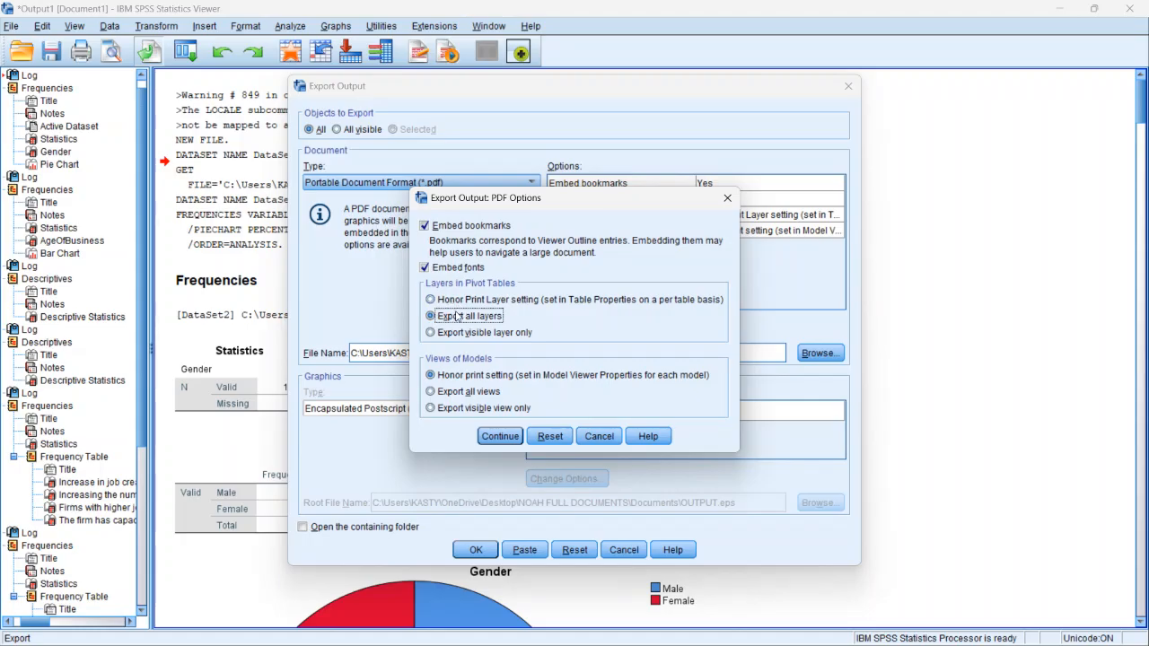
{"action": "left_click", "coordinate": [432, 300]}
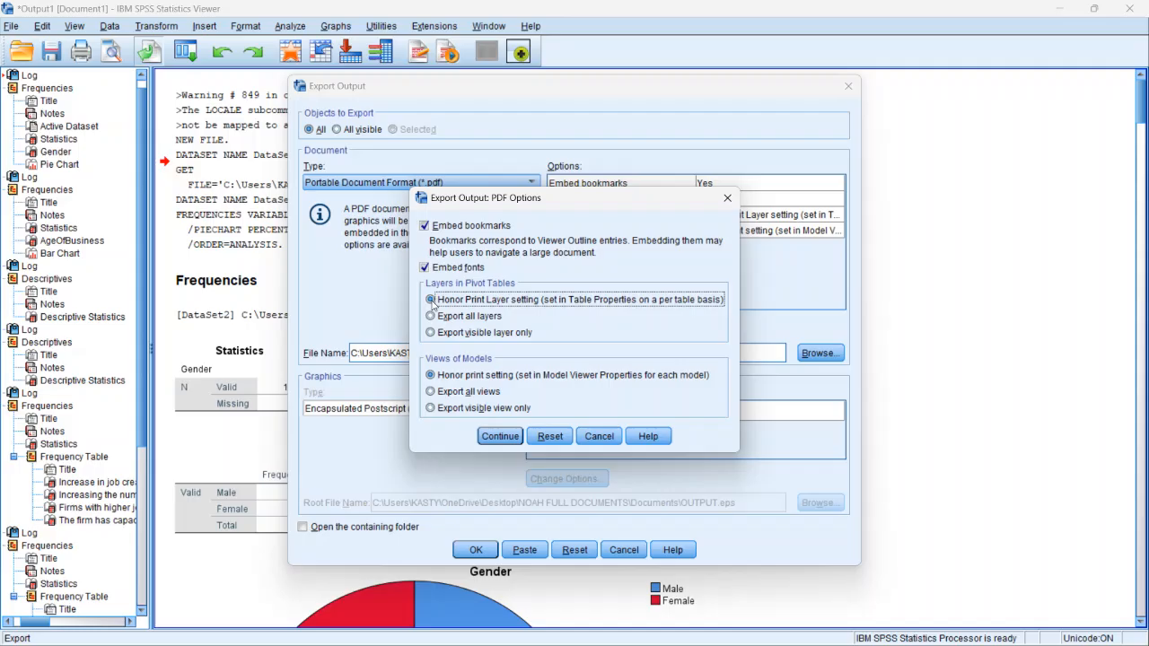
{"action": "left_click", "coordinate": [727, 197]}
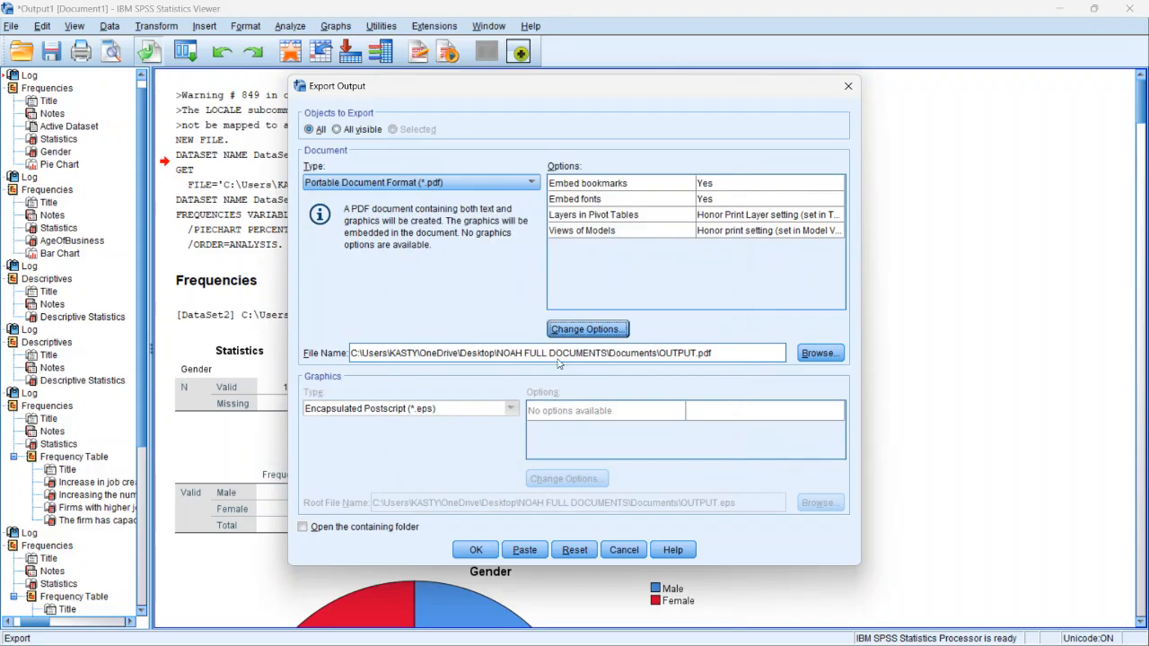
{"action": "left_click", "coordinate": [338, 132]}
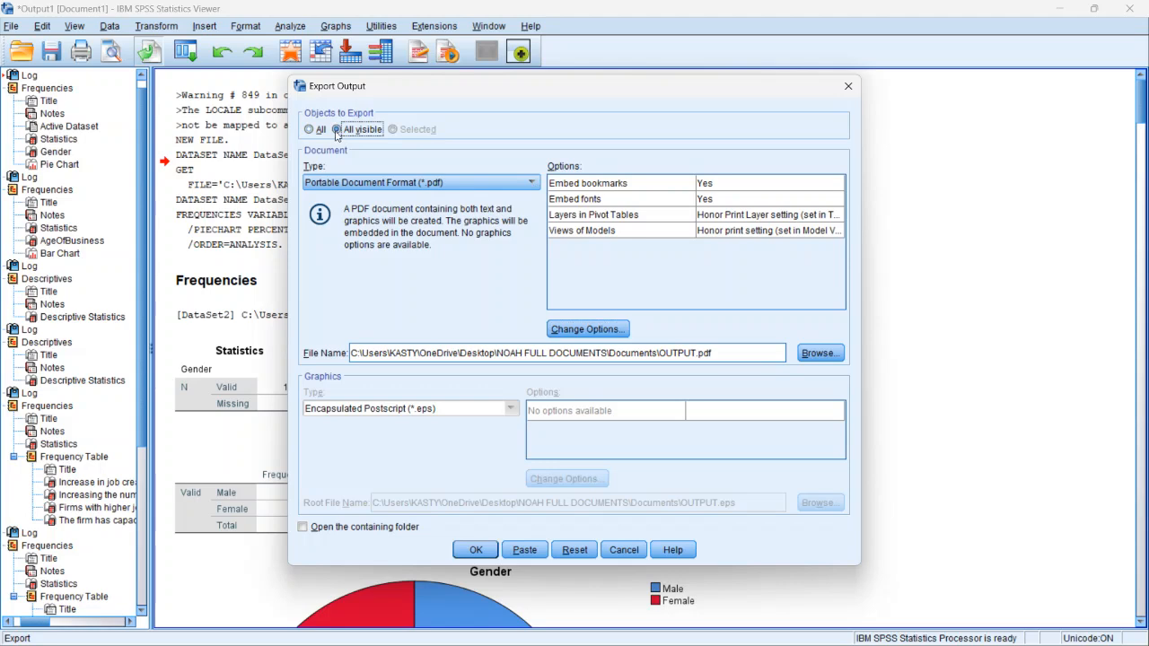
{"action": "left_click", "coordinate": [588, 330]}
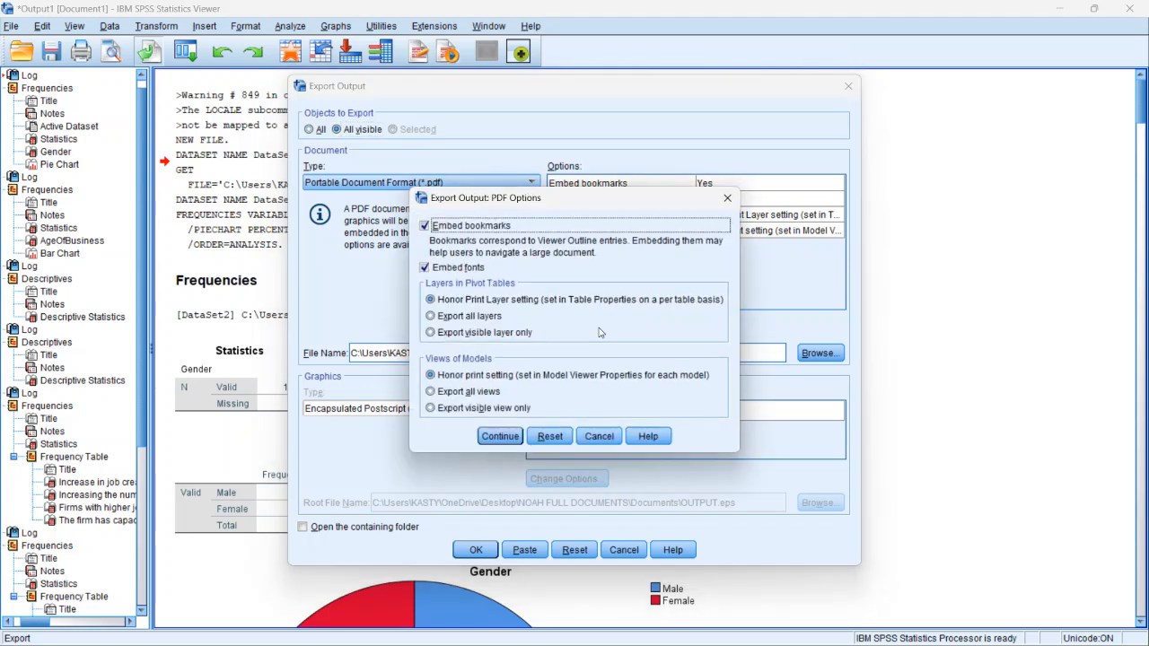
{"action": "left_click", "coordinate": [727, 199]}
{"action": "left_click", "coordinate": [309, 129]}
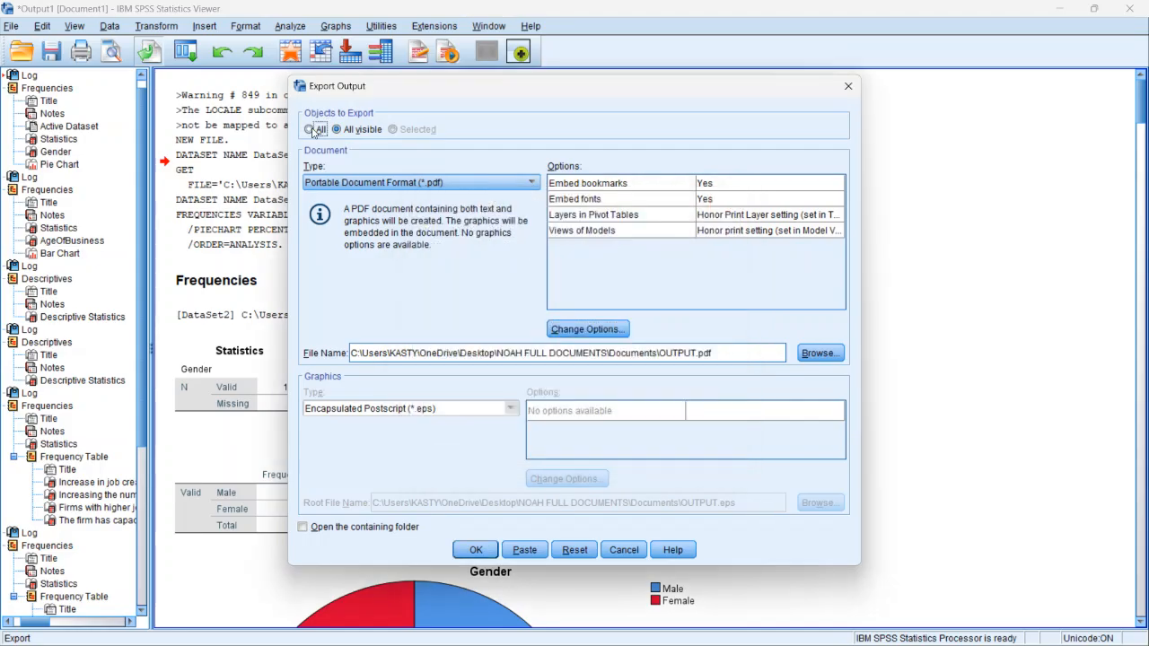
- Switch the export document type to Word/RTF (*.doc) and review its options for pivot tables, break points and model views
{"action": "left_click", "coordinate": [524, 184]}
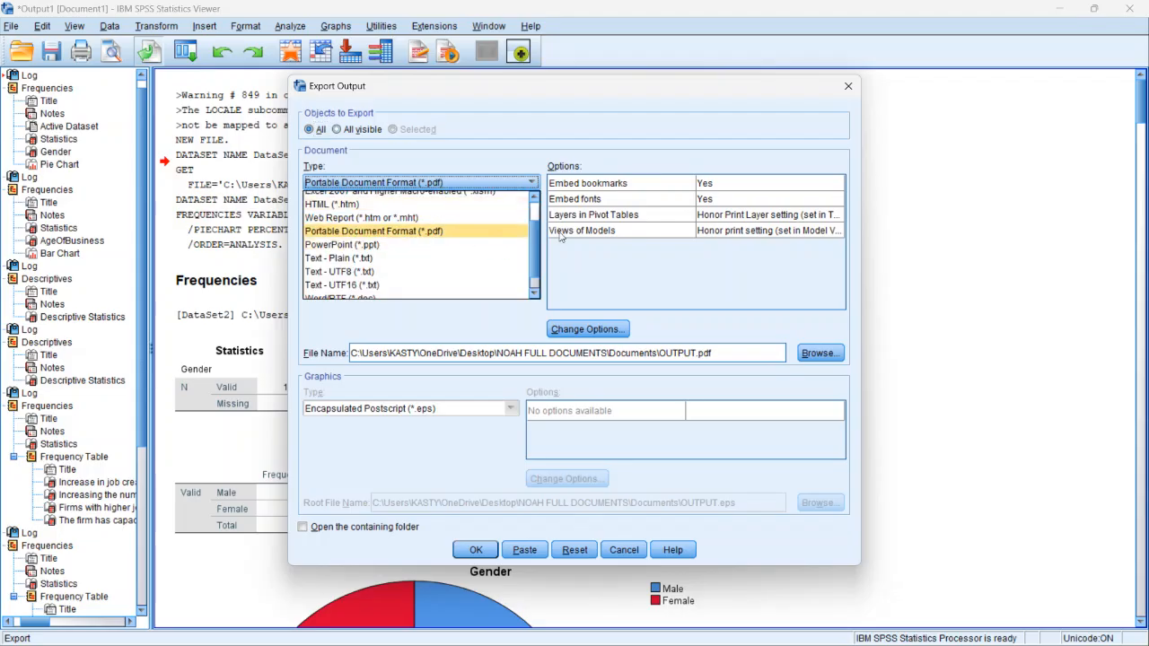
{"action": "scroll", "coordinate": [537, 233], "scroll_direction": "up", "scroll_amount": 2}
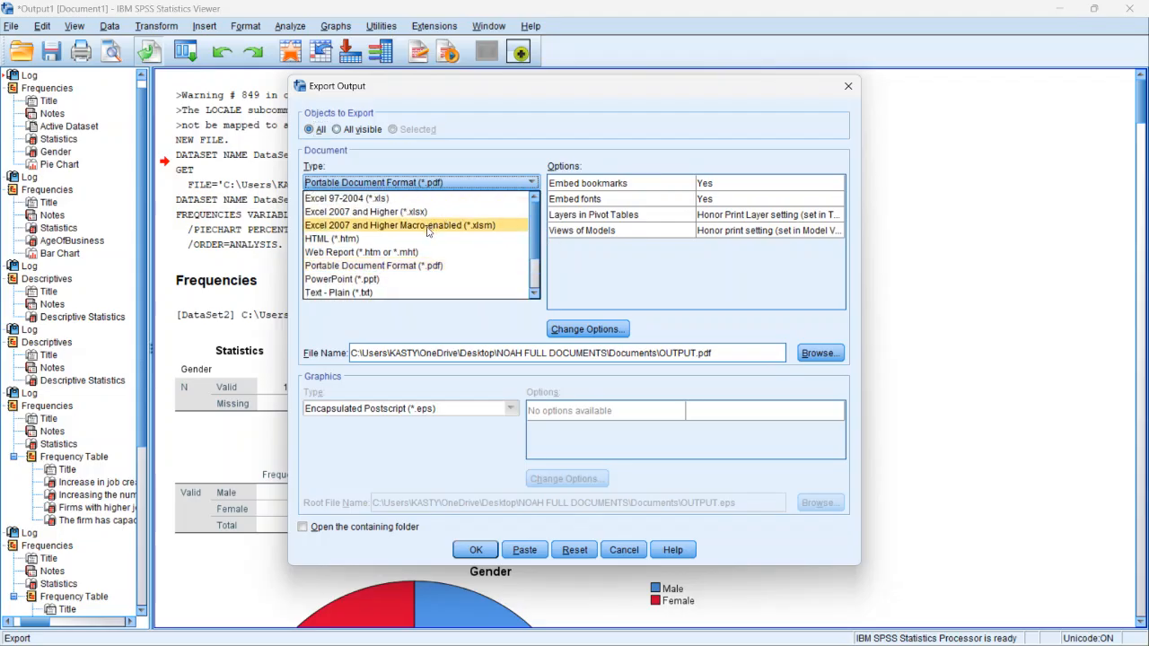
{"action": "scroll", "coordinate": [537, 261], "scroll_direction": "down", "scroll_amount": 3}
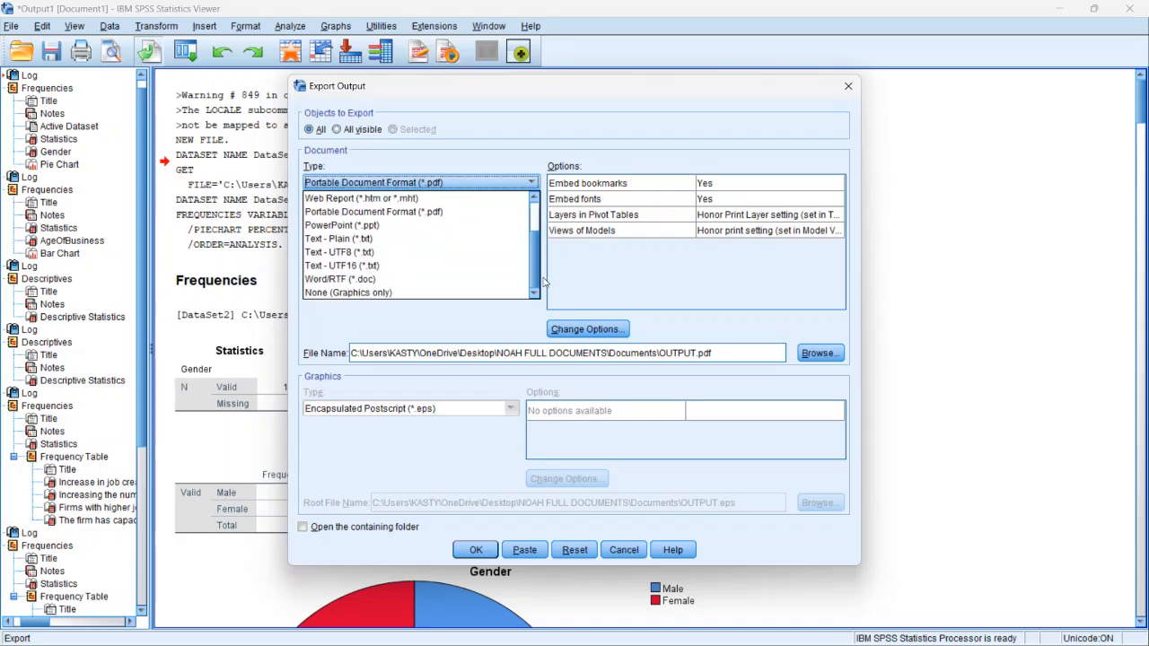
{"action": "left_click", "coordinate": [404, 279]}
{"action": "left_click", "coordinate": [588, 329]}
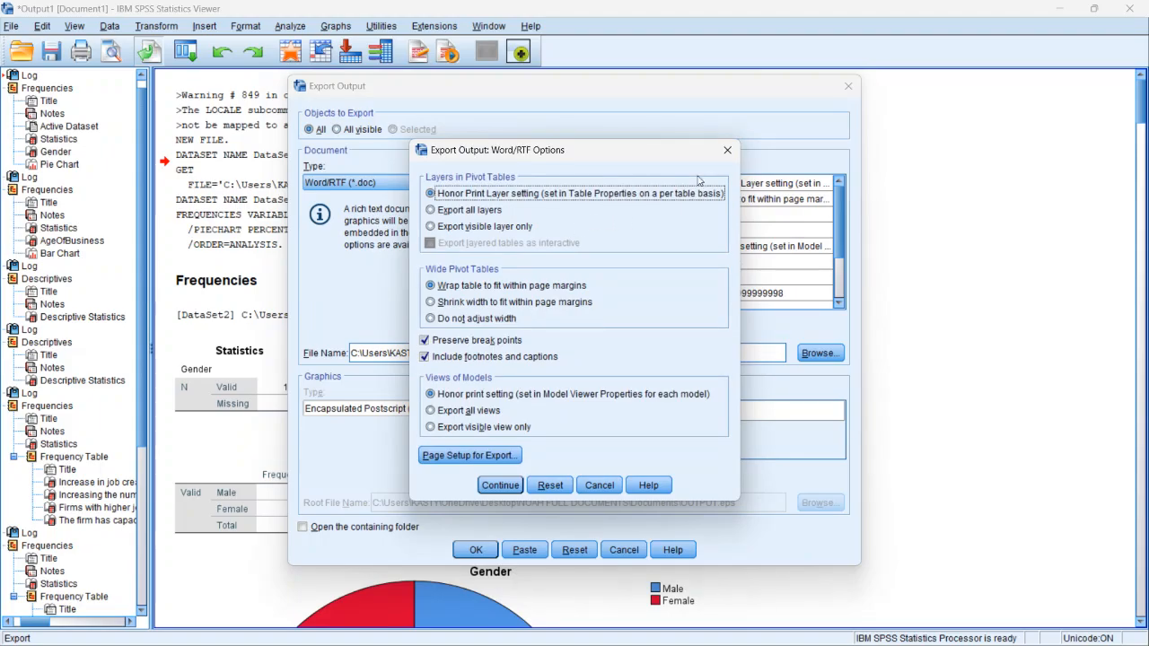
{"action": "left_click", "coordinate": [726, 149]}
- Try the Text - Plain (*.txt) document type, return to Portable Document Format (*.pdf) and review the PDF options
{"action": "left_click", "coordinate": [444, 183]}
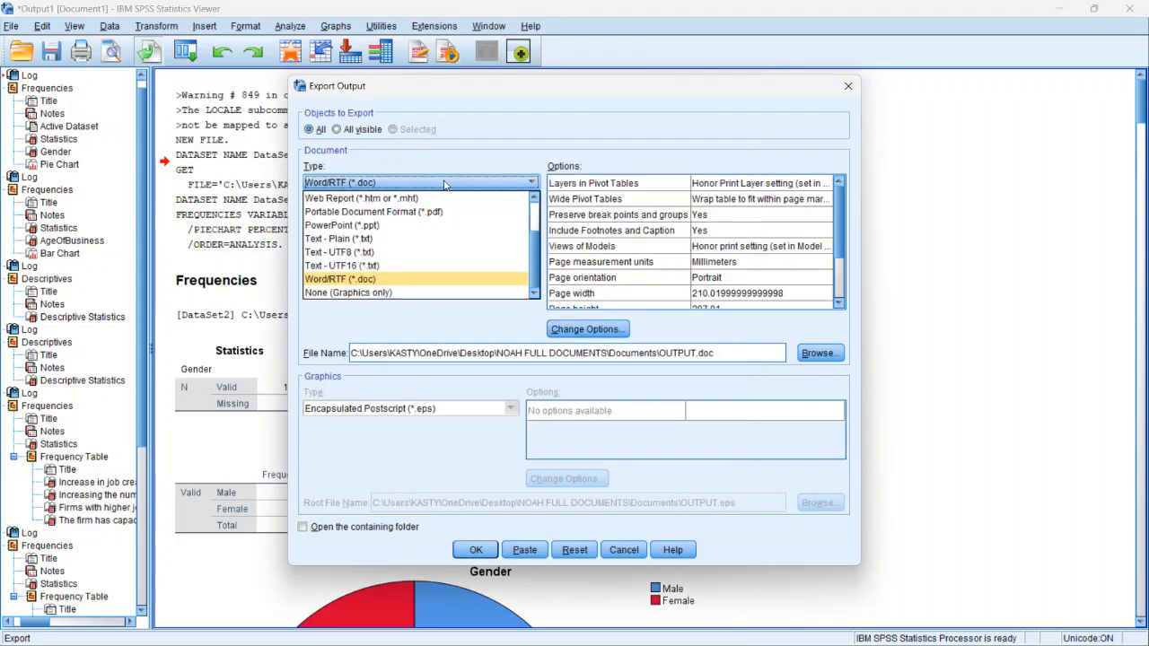
{"action": "left_click", "coordinate": [440, 237]}
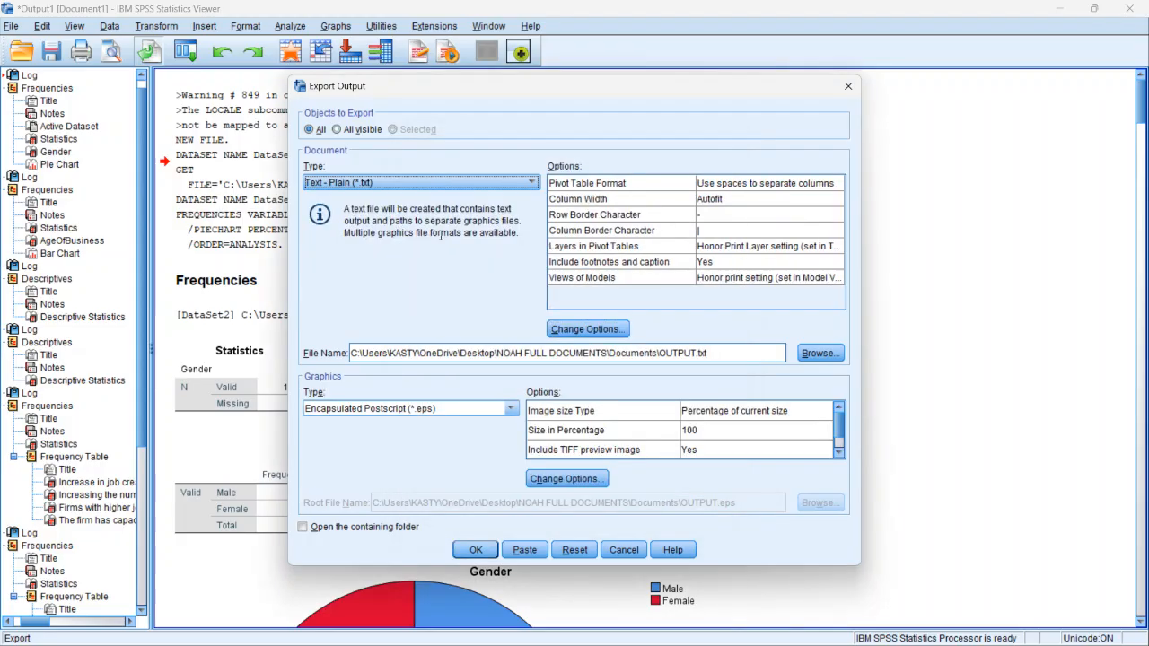
{"action": "left_click", "coordinate": [531, 183]}
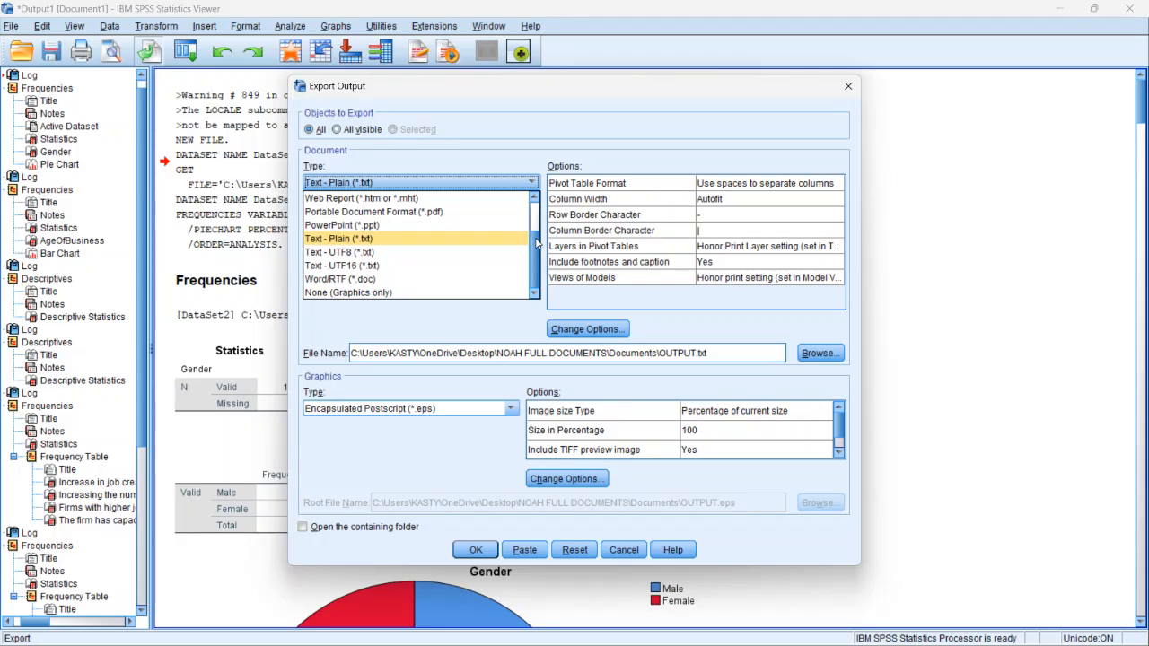
{"action": "scroll", "coordinate": [447, 236], "scroll_direction": "up", "scroll_amount": 2}
{"action": "left_click", "coordinate": [447, 236]}
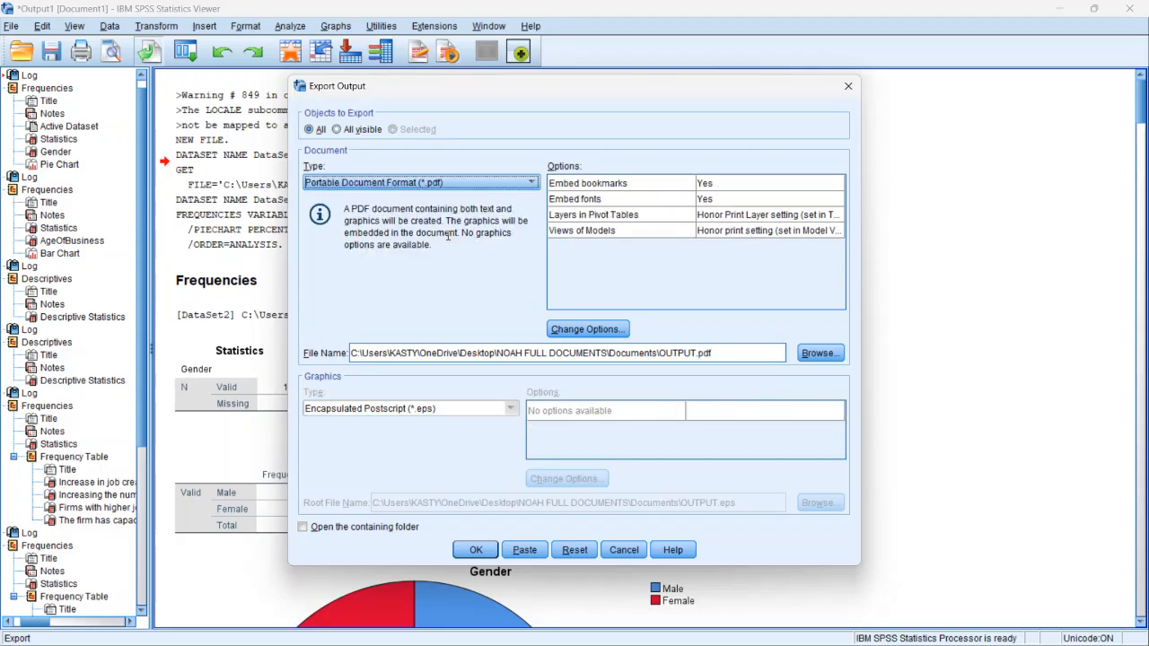
{"action": "left_click", "coordinate": [579, 330]}
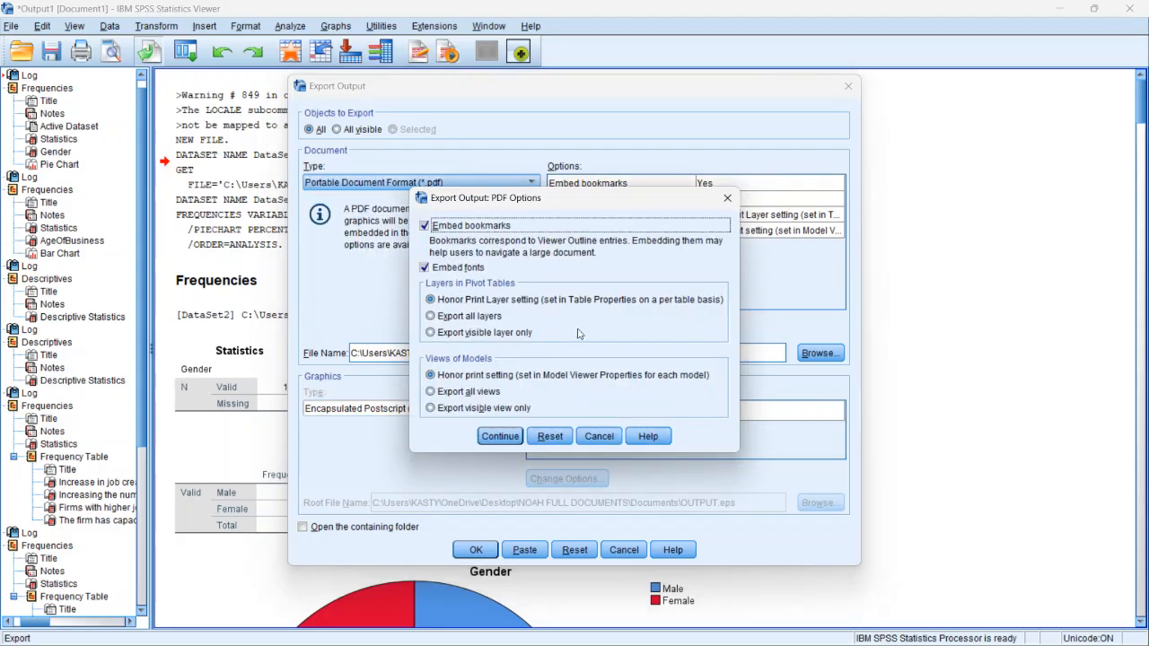
{"action": "left_click", "coordinate": [727, 199]}
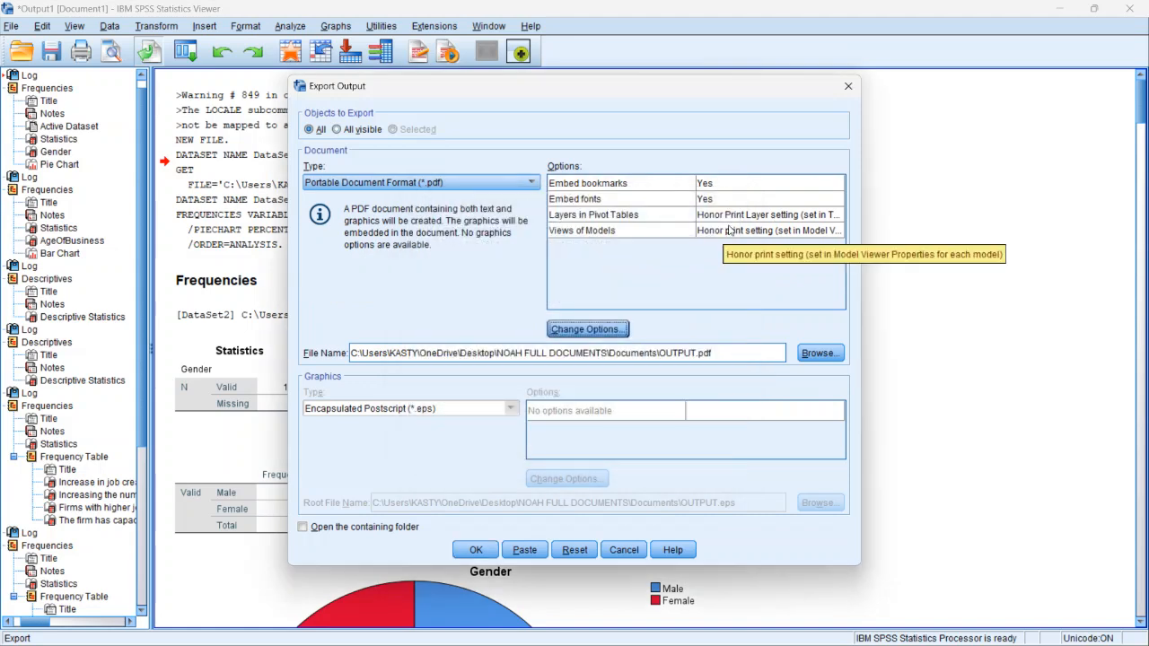
- Export the output as the Word/RTF document OUTPUT.doc, with wide pivot tables shrunk to fit within page margins
{"action": "left_click", "coordinate": [524, 183]}
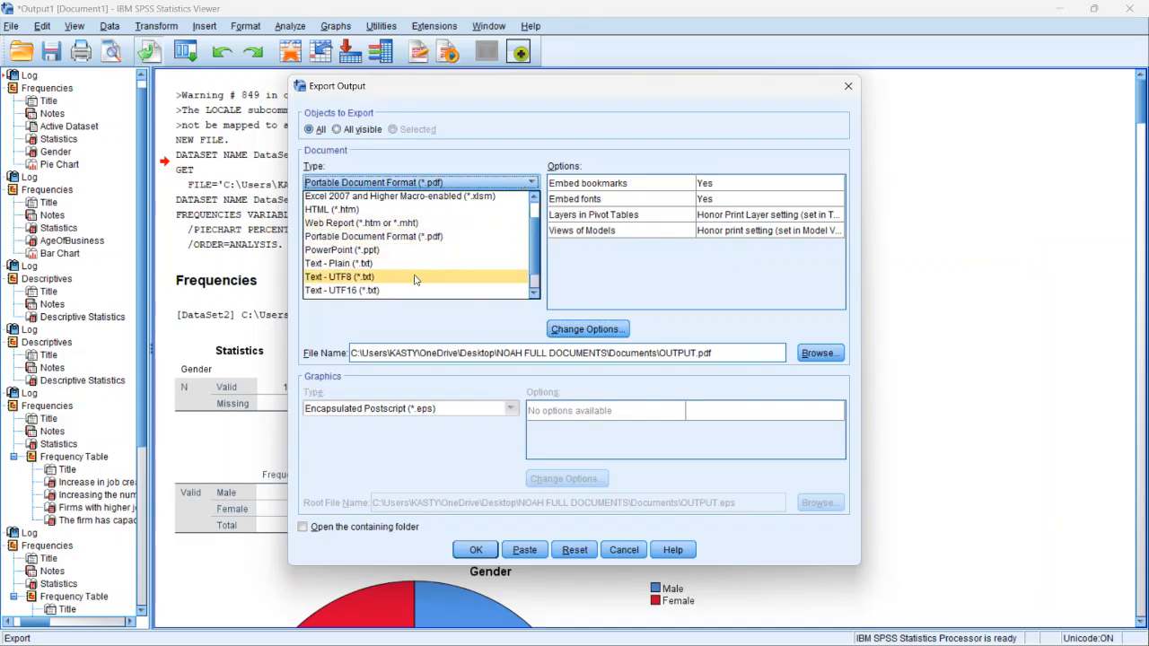
{"action": "scroll", "coordinate": [449, 260], "scroll_direction": "down", "scroll_amount": 2}
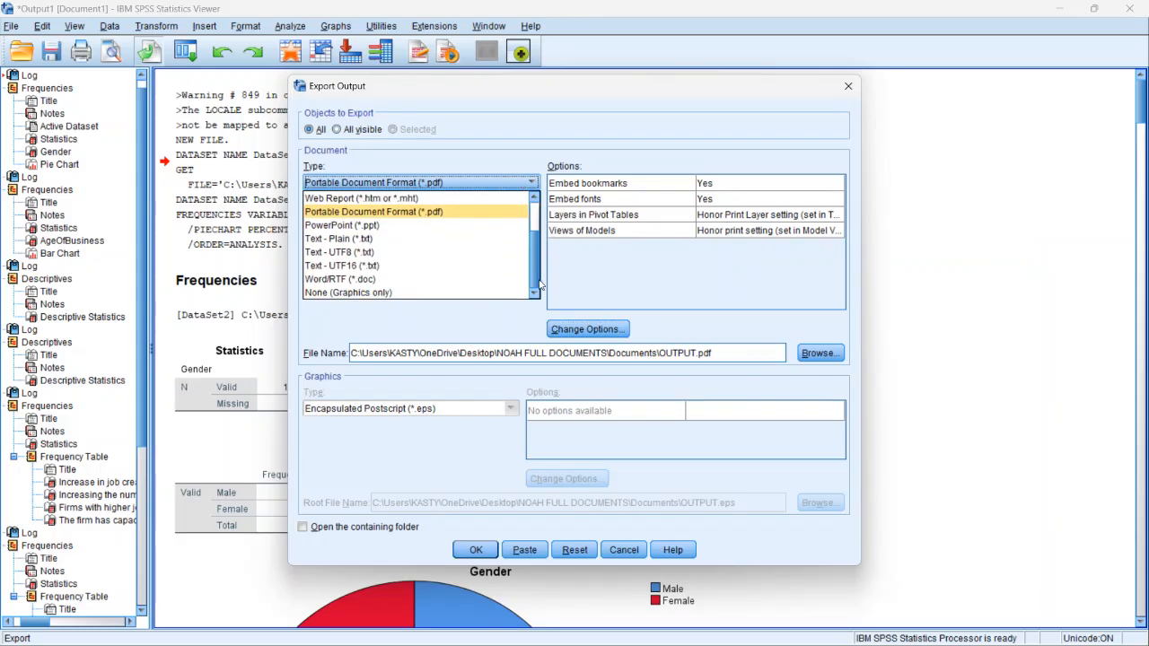
{"action": "left_click", "coordinate": [448, 277]}
{"action": "left_click", "coordinate": [617, 330]}
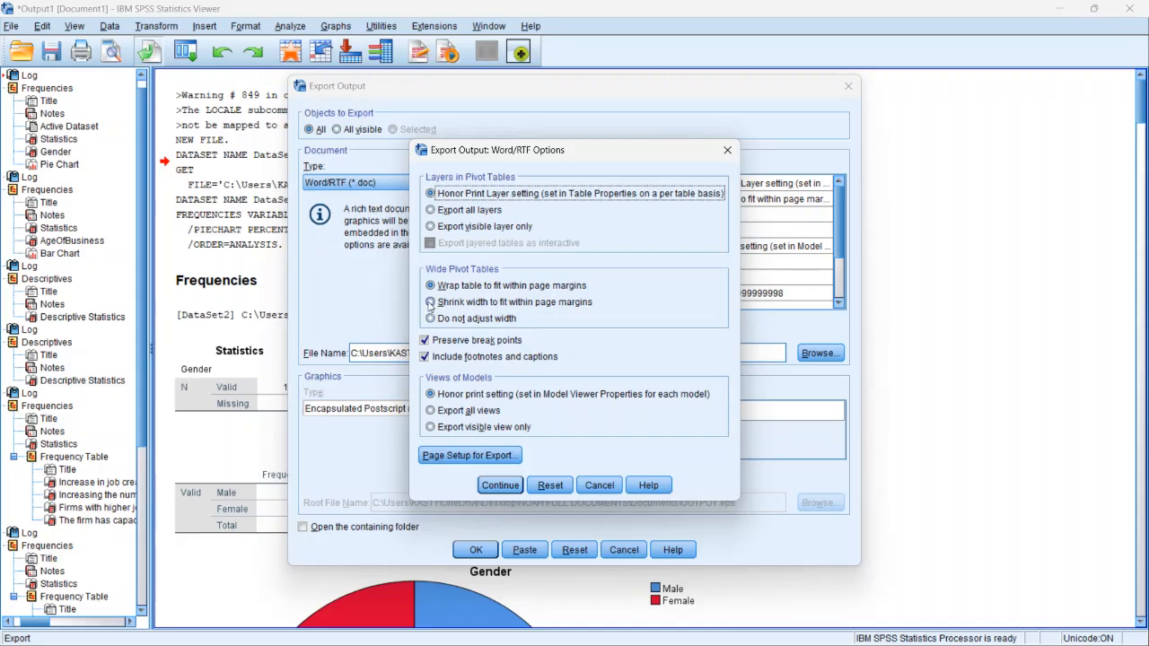
{"action": "left_click", "coordinate": [430, 303]}
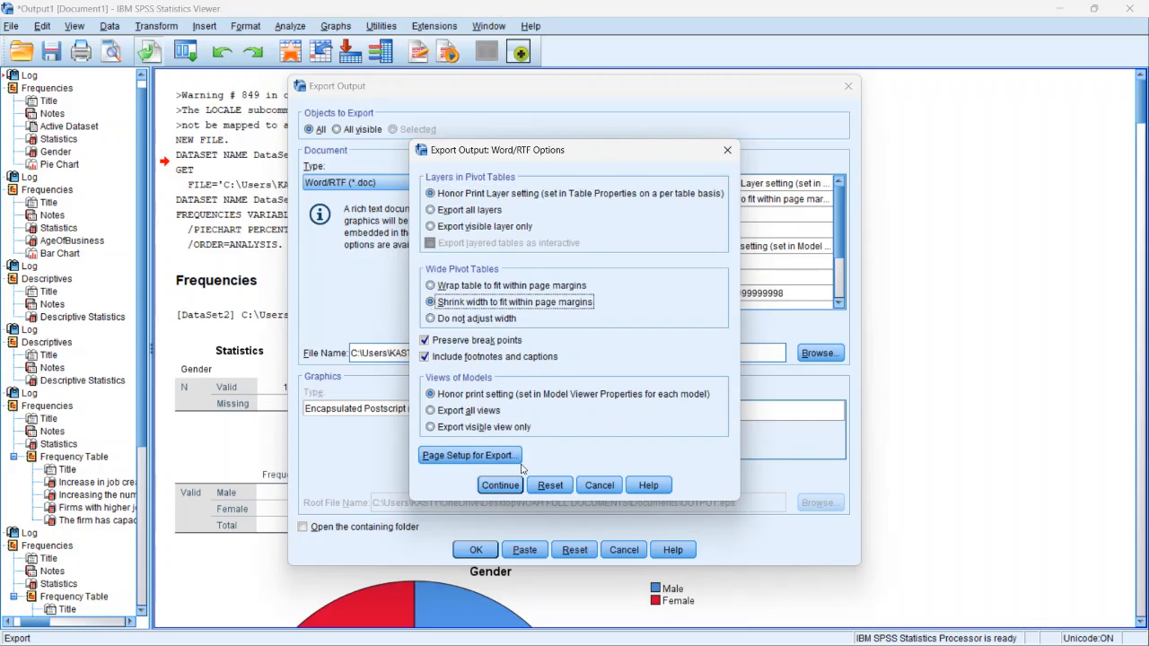
{"action": "left_click", "coordinate": [498, 485]}
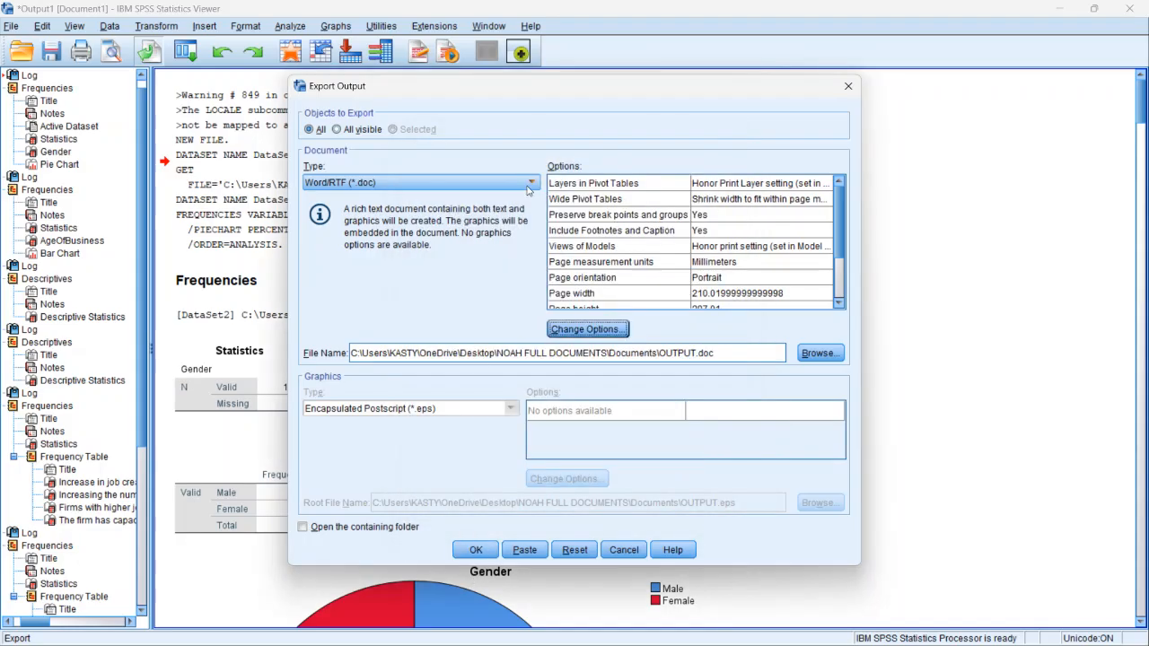
{"action": "left_click", "coordinate": [478, 550]}
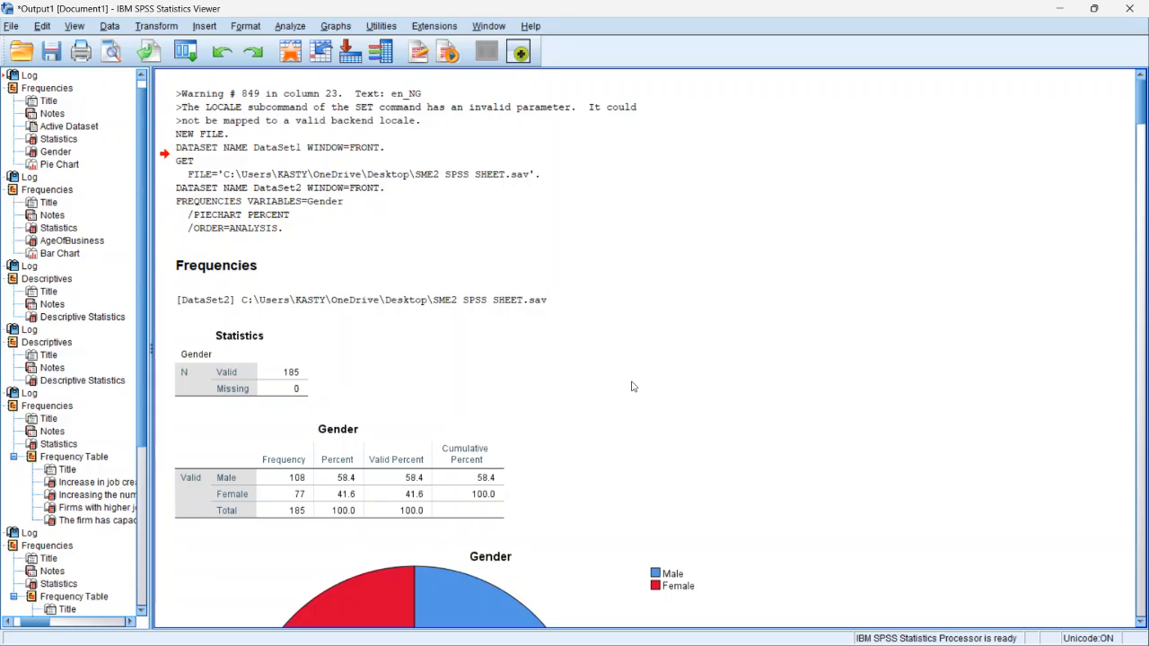
- Export all the output as Portable Document Format (*.pdf), opening the containing folder and replacing the existing OUTPUT.pdf
{"action": "mouse_move", "coordinate": [638, 645]}
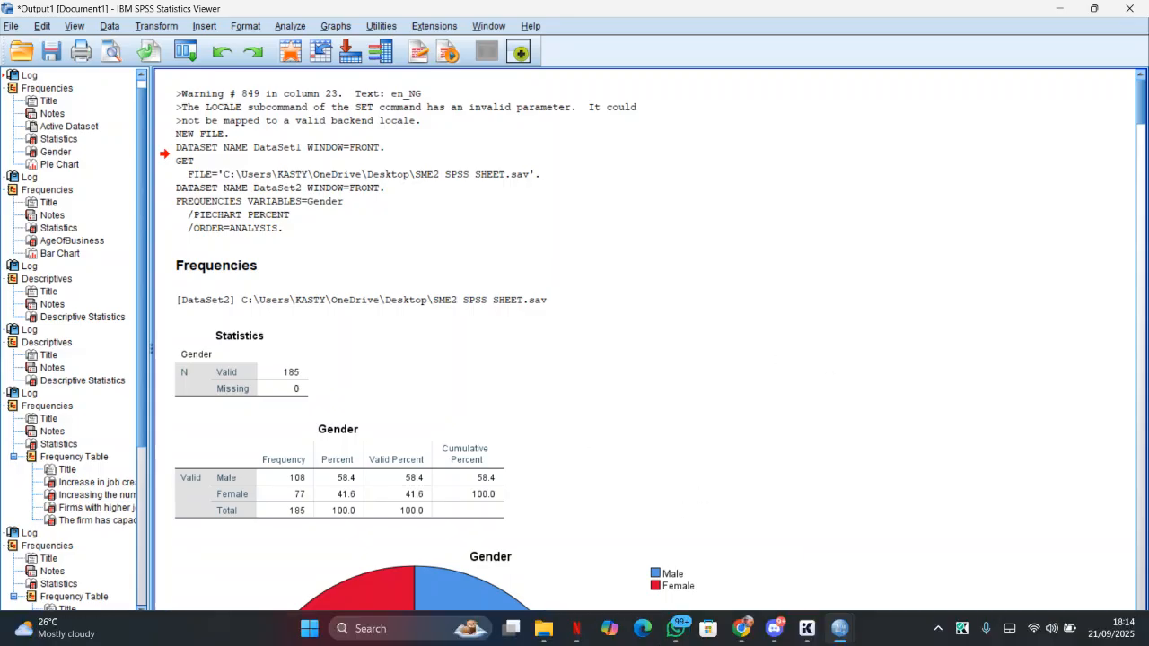
{"action": "left_click", "coordinate": [153, 56]}
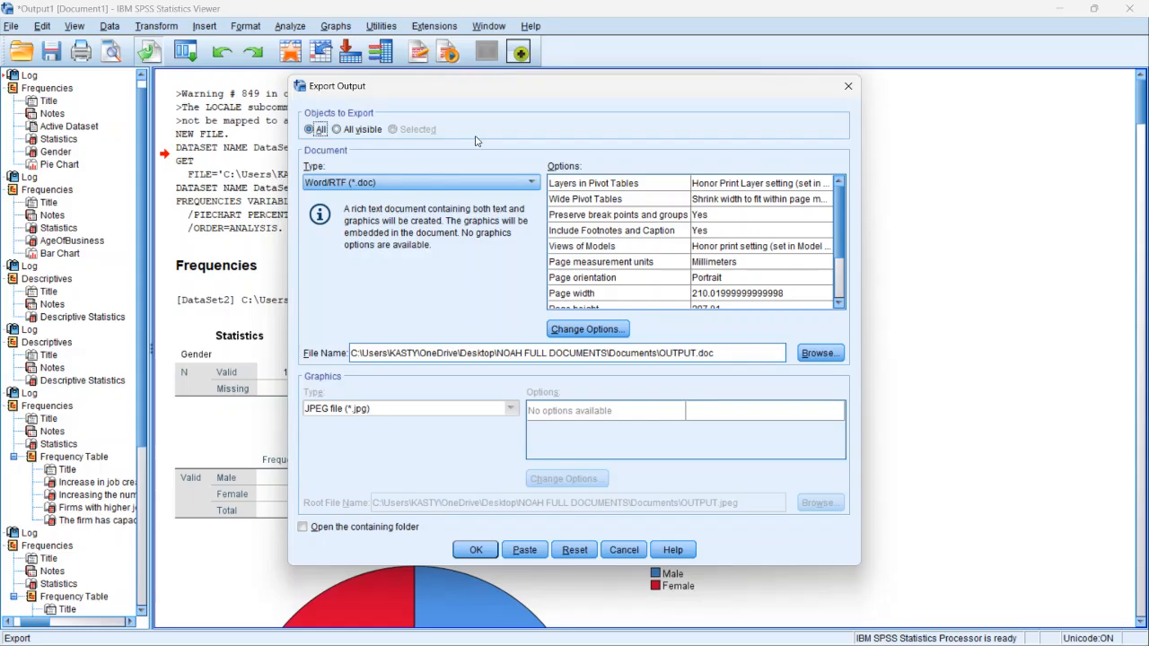
{"action": "left_click", "coordinate": [504, 180]}
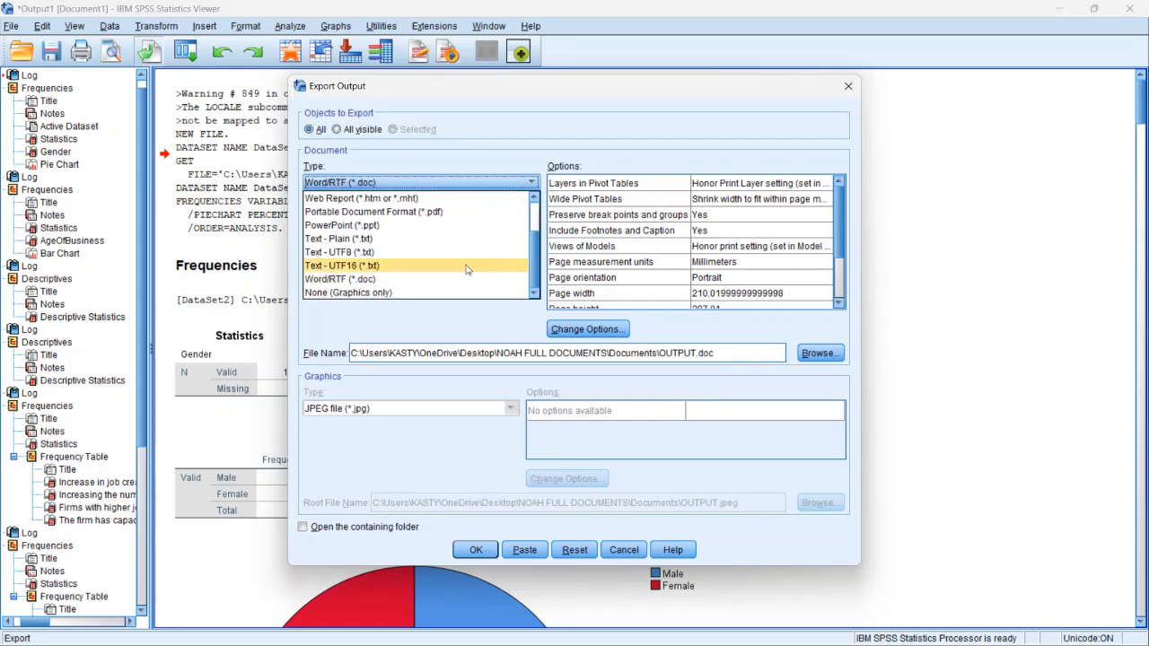
{"action": "scroll", "coordinate": [503, 256], "scroll_direction": "up", "scroll_amount": 3}
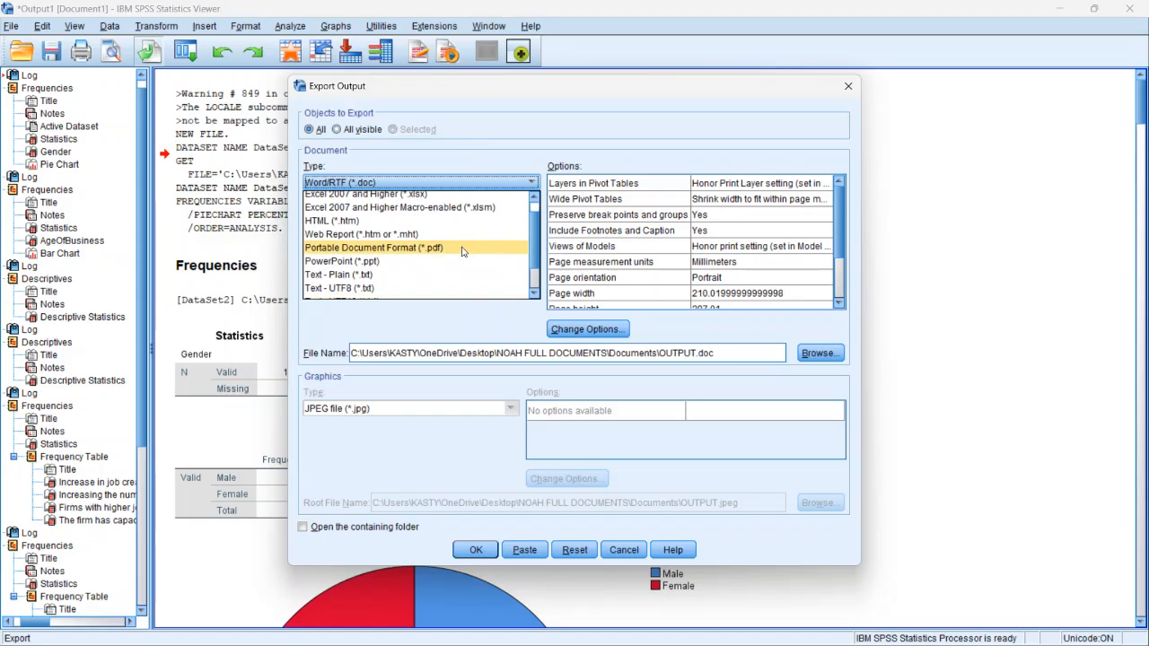
{"action": "left_click", "coordinate": [452, 252]}
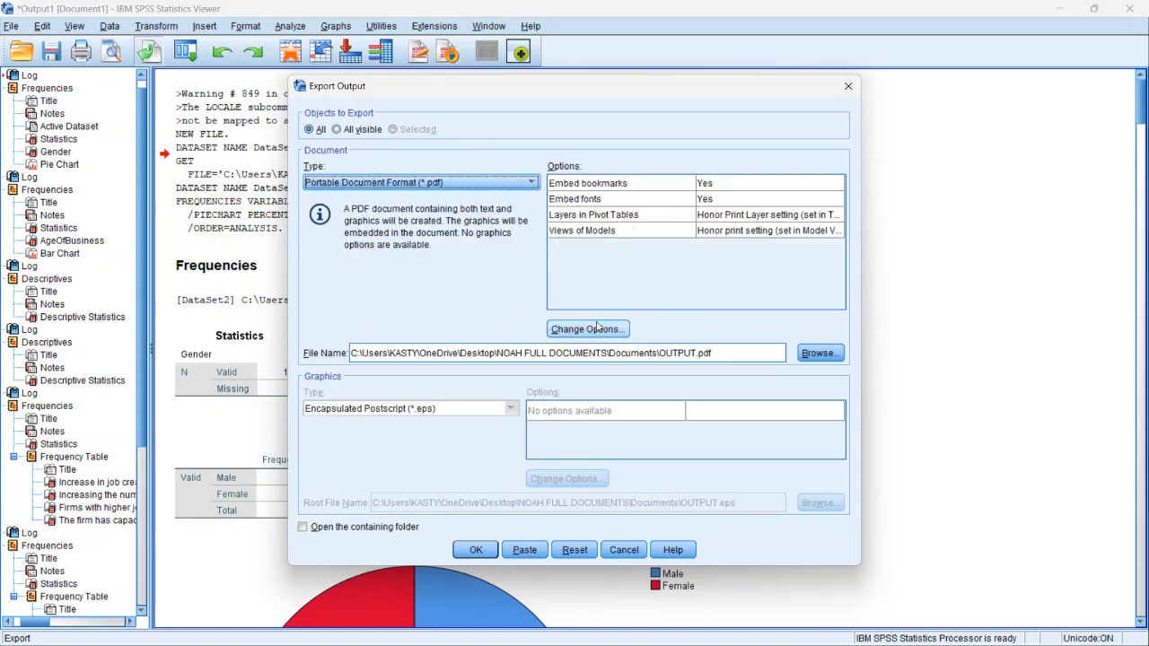
{"action": "left_click", "coordinate": [476, 551]}
{"action": "left_click", "coordinate": [303, 527]}
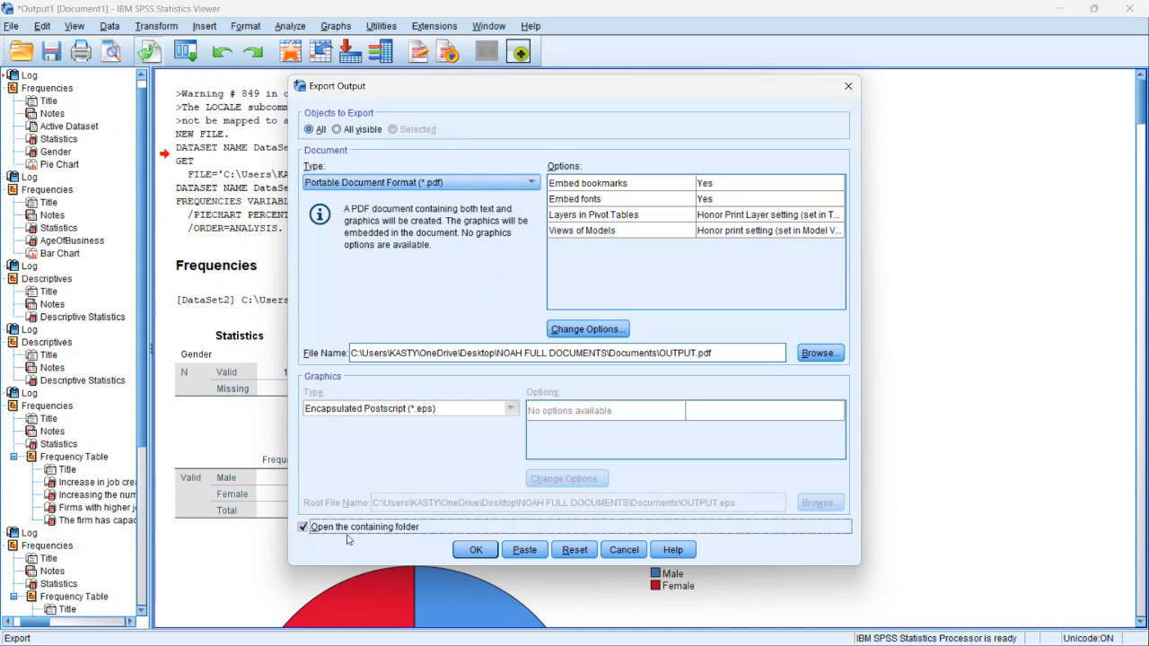
{"action": "left_click", "coordinate": [474, 557]}
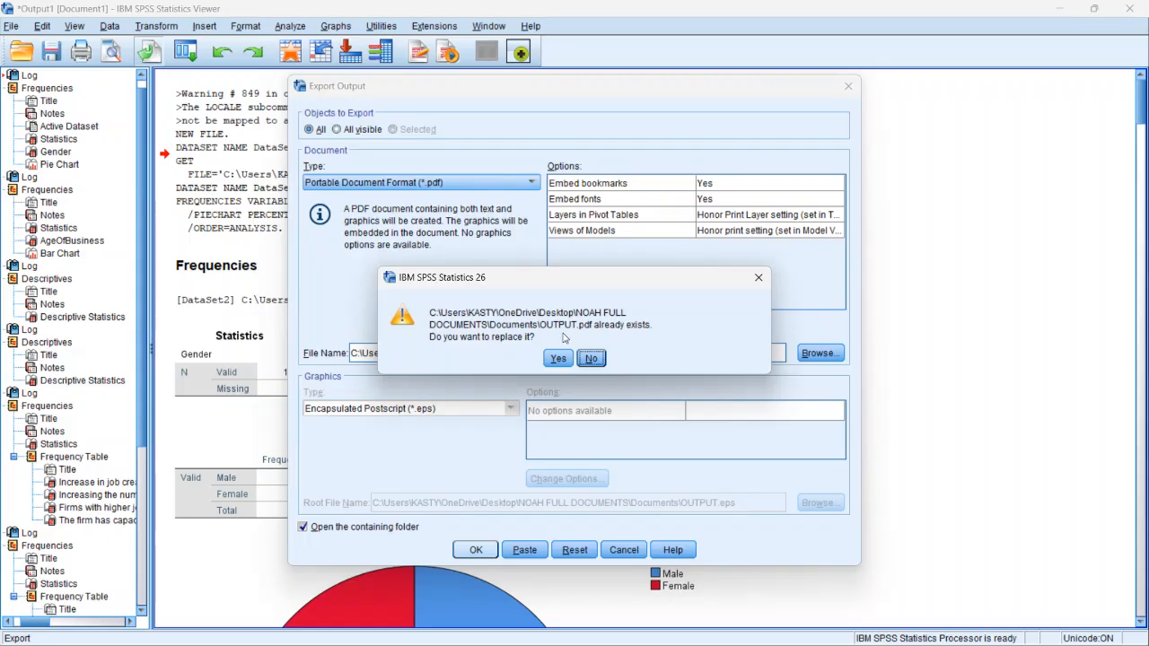
{"action": "left_click", "coordinate": [557, 356]}
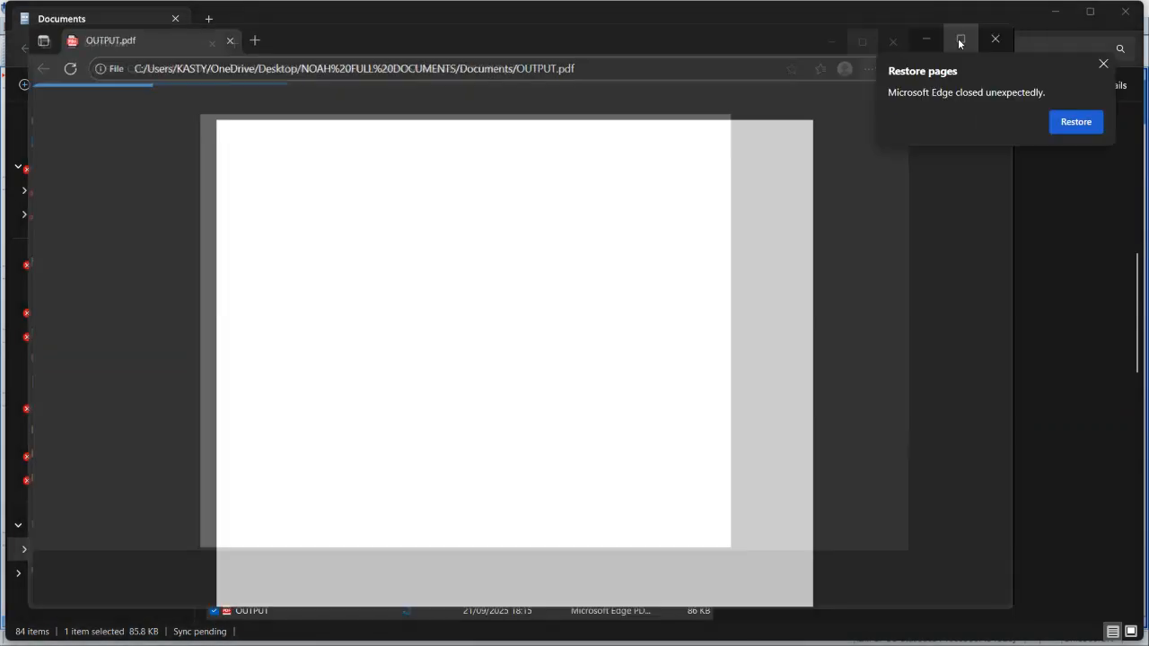
- Examine the exported OUTPUT.pdf in a maximized Microsoft Edge window, from the first log through the Gender frequencies to the final scatterplot
{"action": "left_click", "coordinate": [948, 36]}
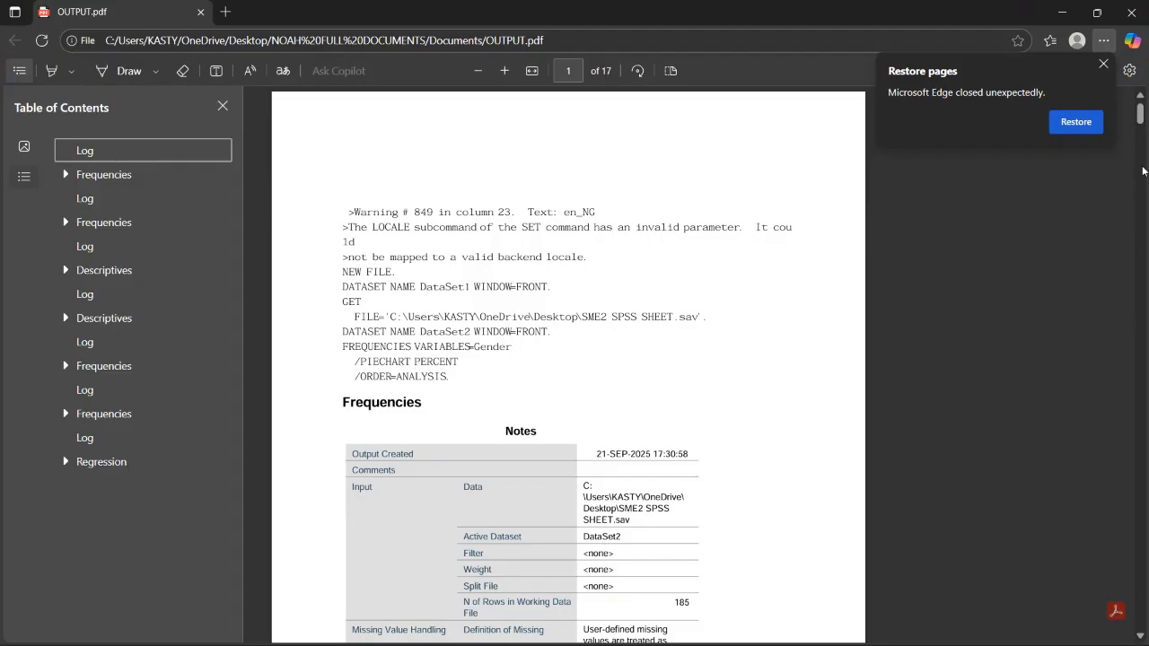
{"action": "scroll", "coordinate": [1139, 132], "scroll_direction": "down", "scroll_amount": 1}
{"action": "mouse_move", "coordinate": [1140, 144]}
{"action": "left_mouse_down"}
{"action": "mouse_move", "coordinate": [1142, 117]}
{"action": "mouse_move", "coordinate": [1144, 140]}
{"action": "left_mouse_up"}
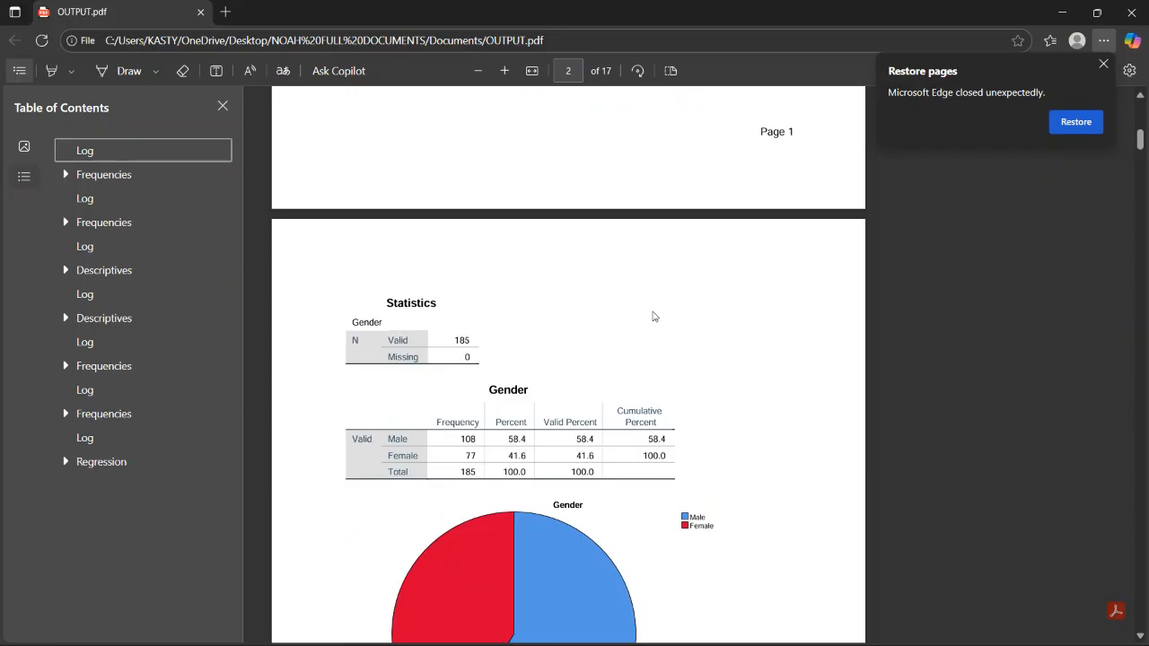
{"action": "left_click_drag", "start_coordinate": [1142, 145], "coordinate": [1142, 612]}
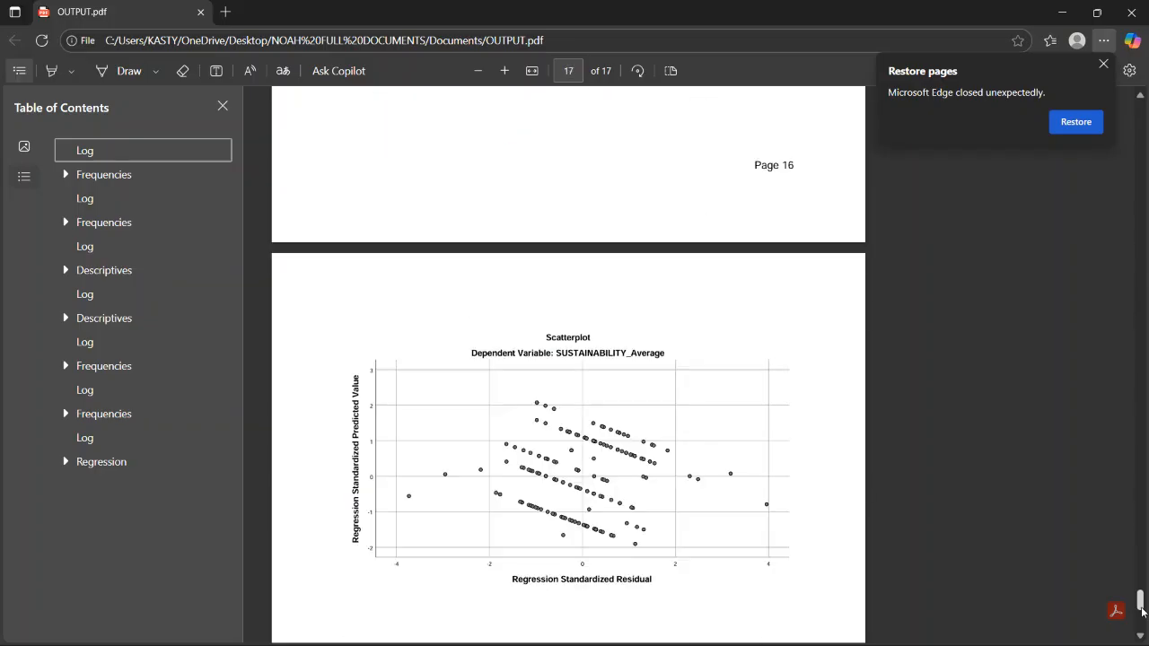